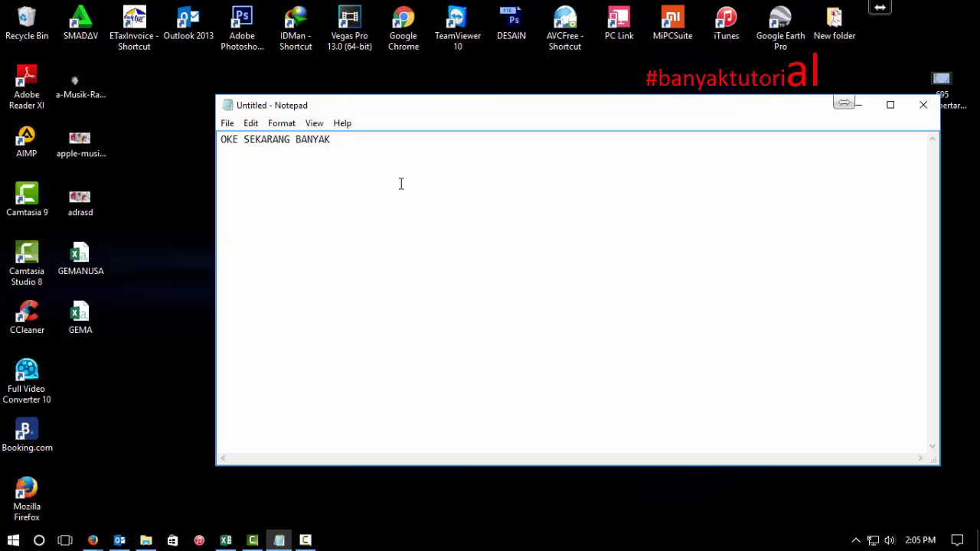
Complete the note's first line with "TUTORIAL AKAN MEMBAHAS BAGAIMANA CARA INPUT FAKTUR".
type("TUTORIAL AKAN MEMBAHAS")
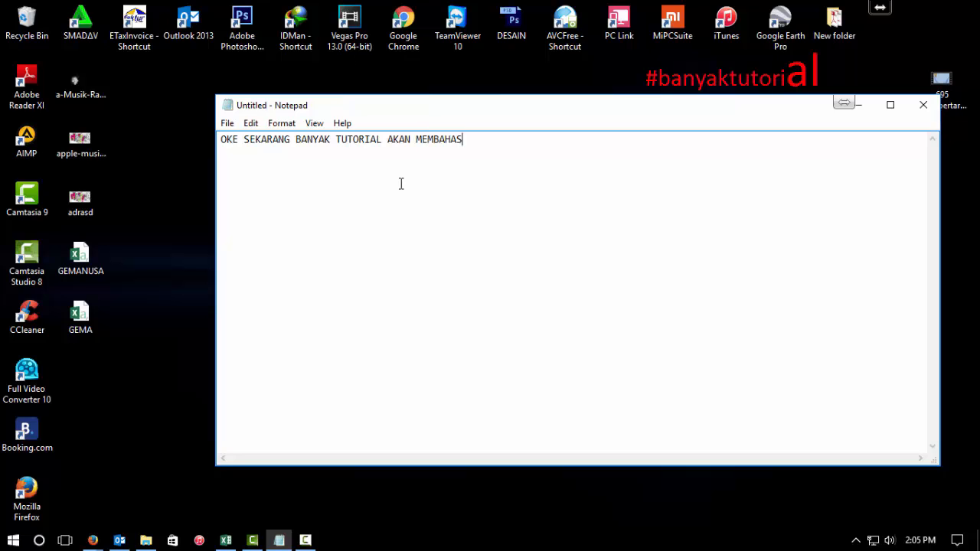
type(" BAGAIMANA CARA")
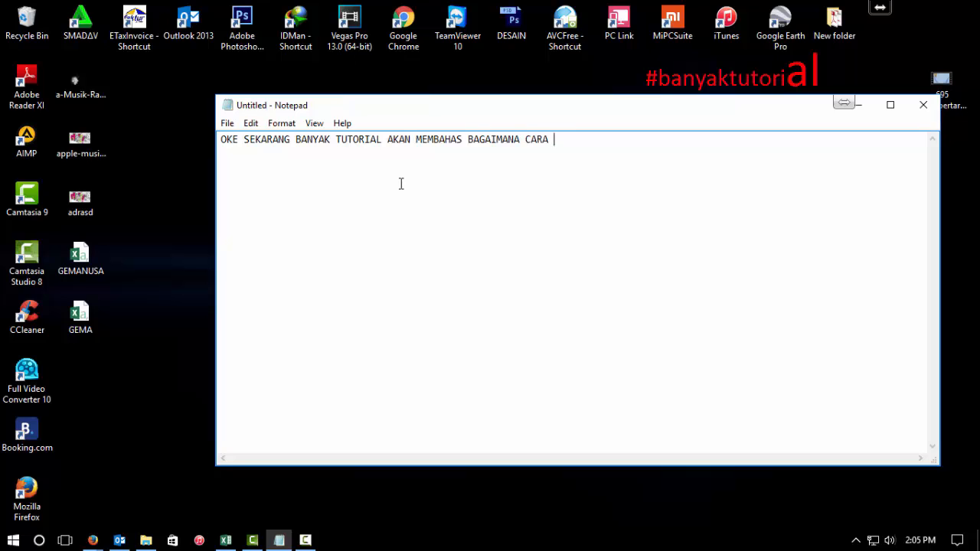
type(" INPUT FAKTUR")
Add a second line to the note reading "NAMUN DENGAN CARA SKEMA IMPORT...JADI TIDAK PERLU INPUT SATU PERSATU".
key("Return")
type("NAMU")
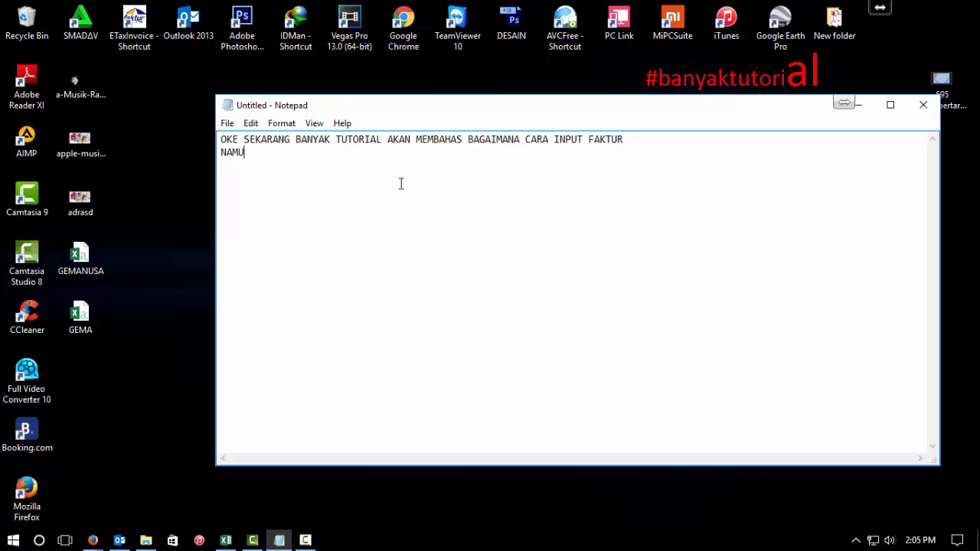
type("N DENGAN CARA SKEMA")
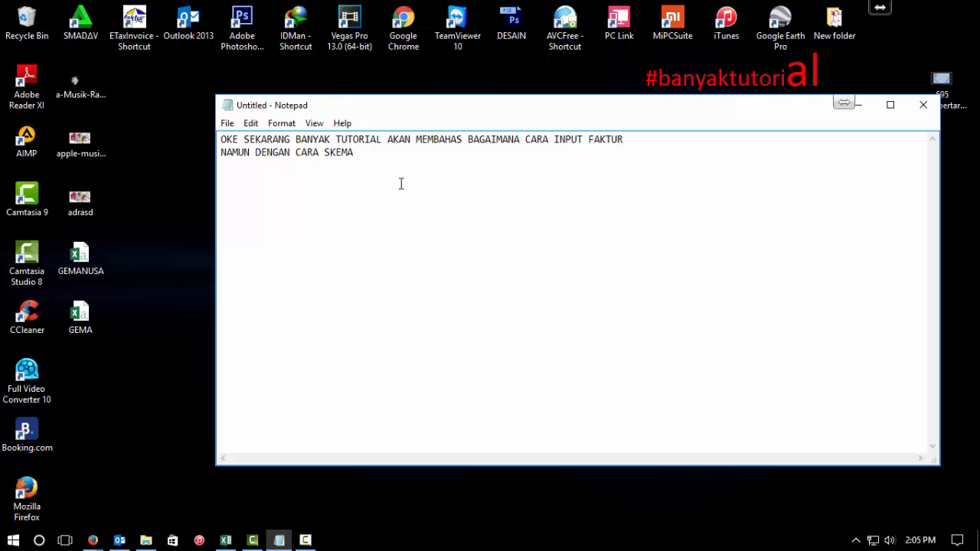
type(" IMPORT...JADI TIDAK PERL")
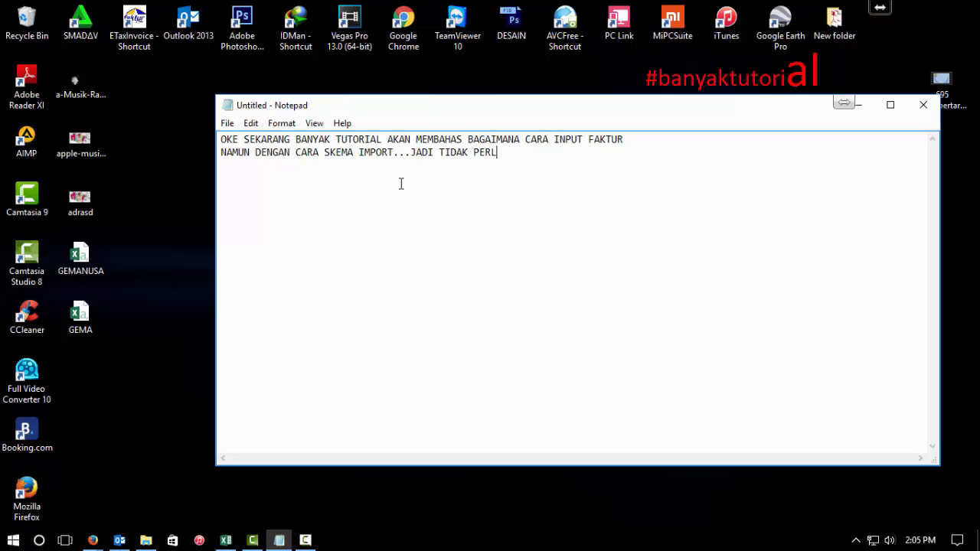
type("U INPUT SATU PERSATU")
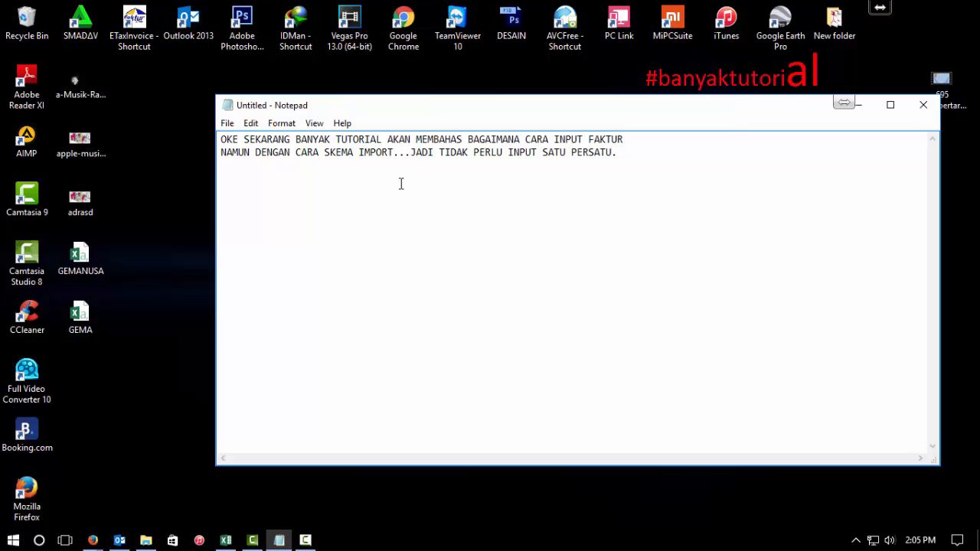
End that line with "...." and write below "DENGAN SKEMA IMPORT KITA DAPAT INPUT RIBUAN FAKTUR PAJAK HANYA DENGAN WAKTUK KURANG DARI 1JAM...".
type(".... DENGAN")
type(" SKE")
type("MA ")
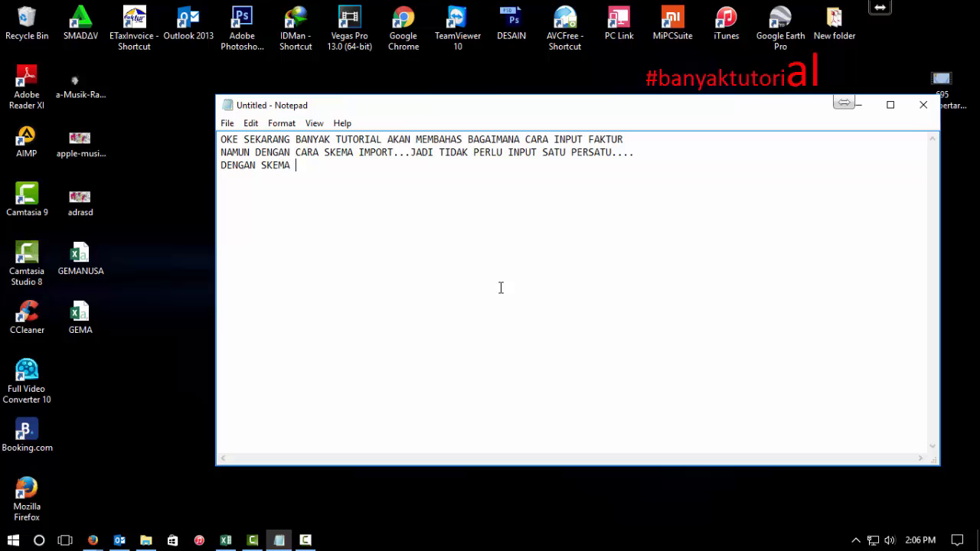
type("IMPORT KITA DAPAT INPUT")
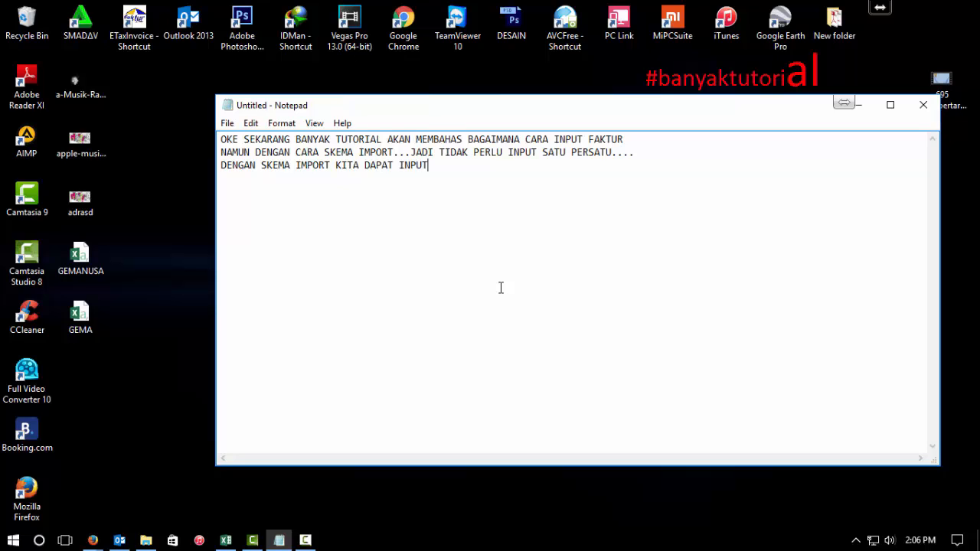
type(" RIBUAN FAKTUR P")
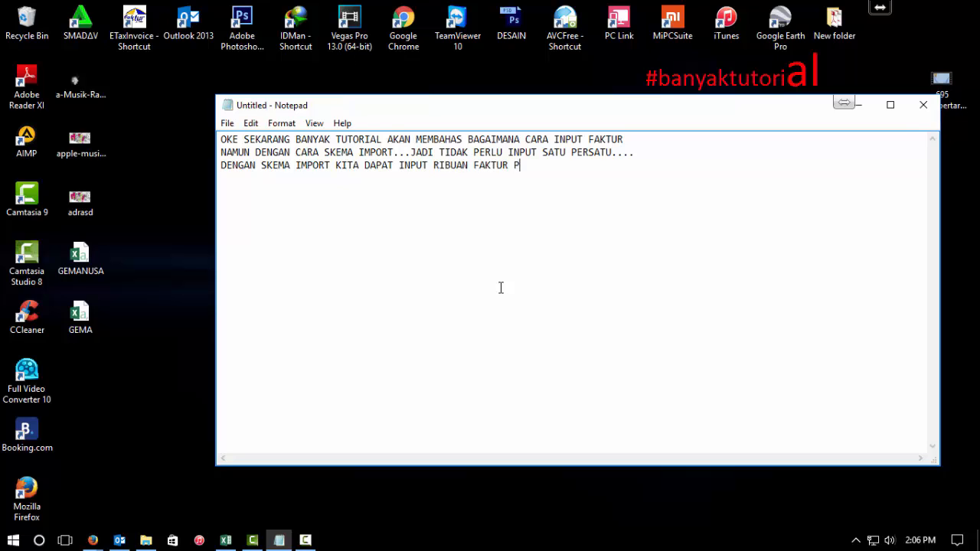
type("AJAK HANYA DENGAN WA")
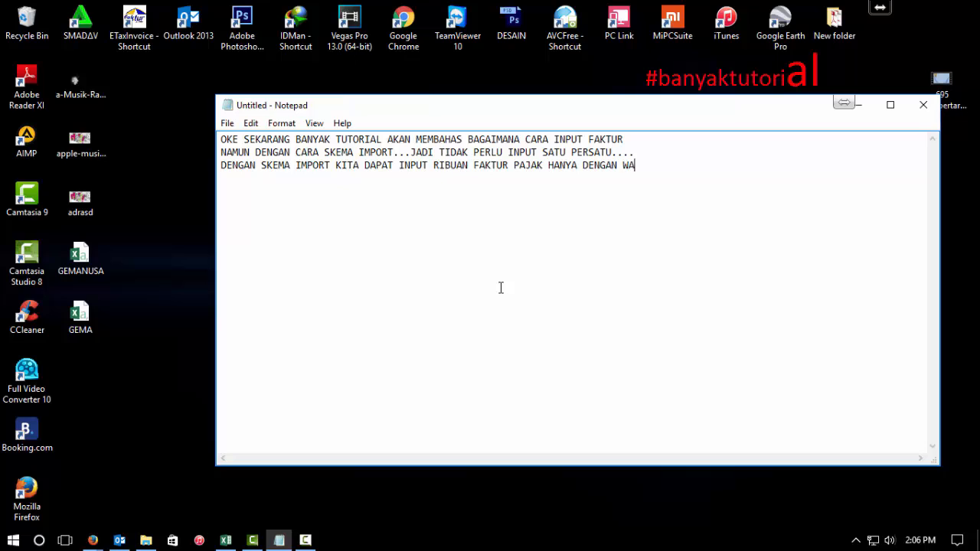
type("KTUK KURANG DARI ")
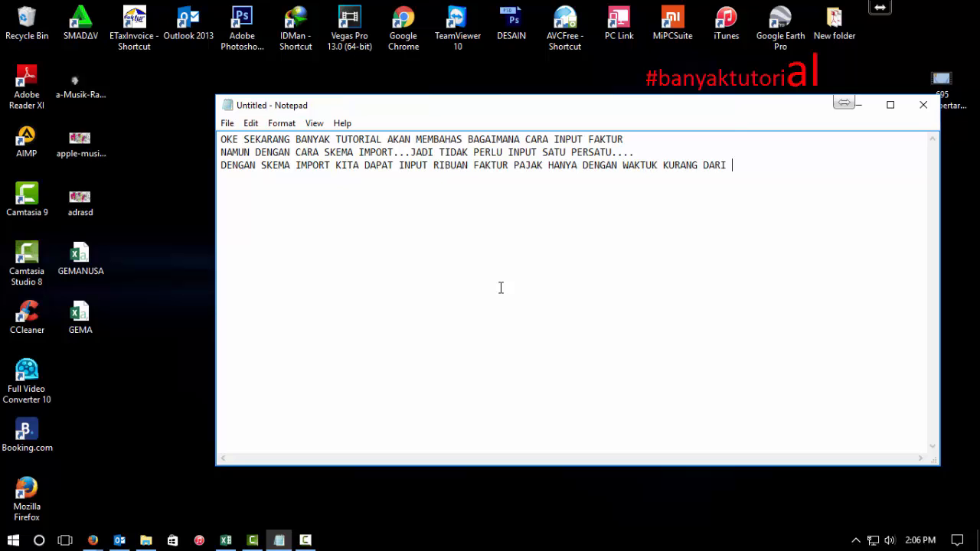
type("1JAM...")
Leave a blank line and add the first numbered point, "1. SIAPKAN FORMATNYA...".
key("Return")
key("Return")
type("1. SIAPKAN FORMATNYA")
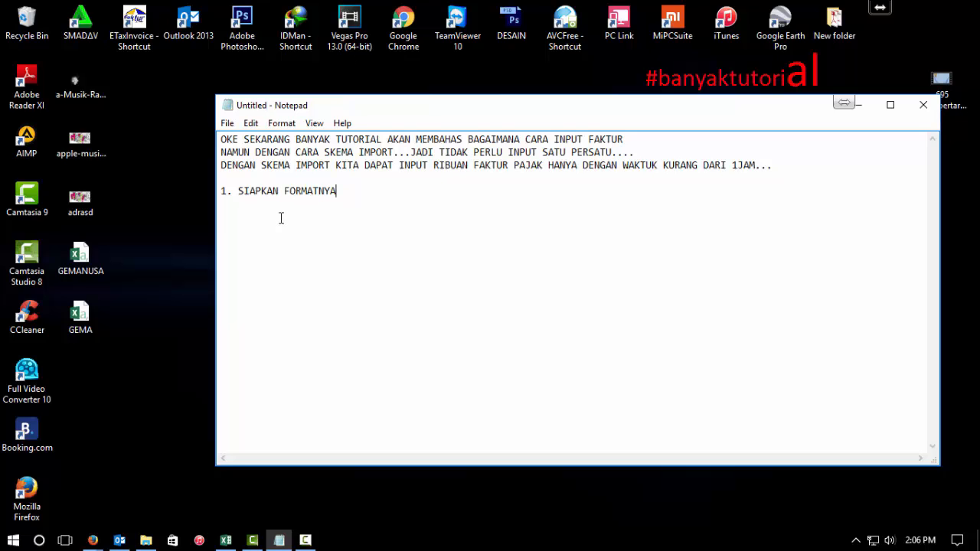
type("...")
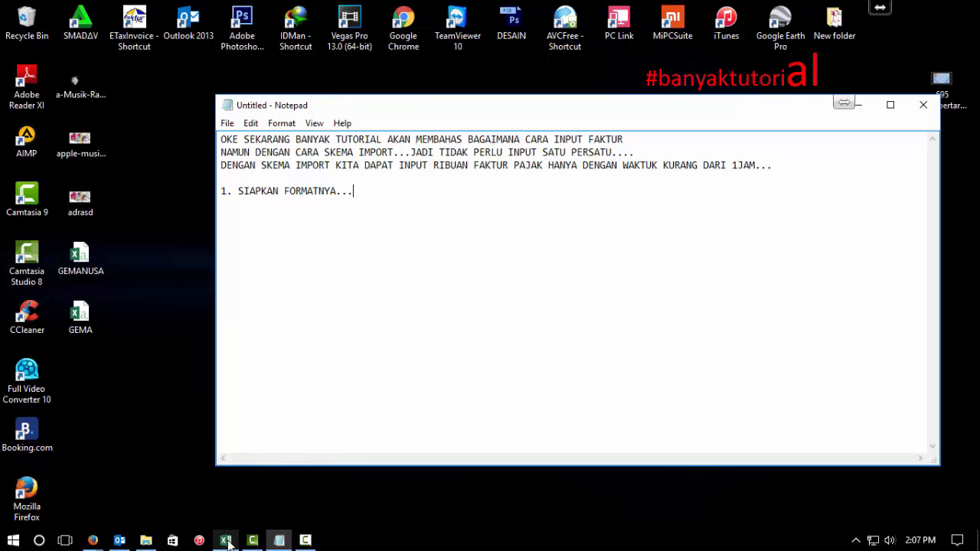
Launch Excel 2013 in a maximized window and open a recent SKEMA IMPOR PPN workbook.
mouse_move(227, 543)
left_click(39, 541)
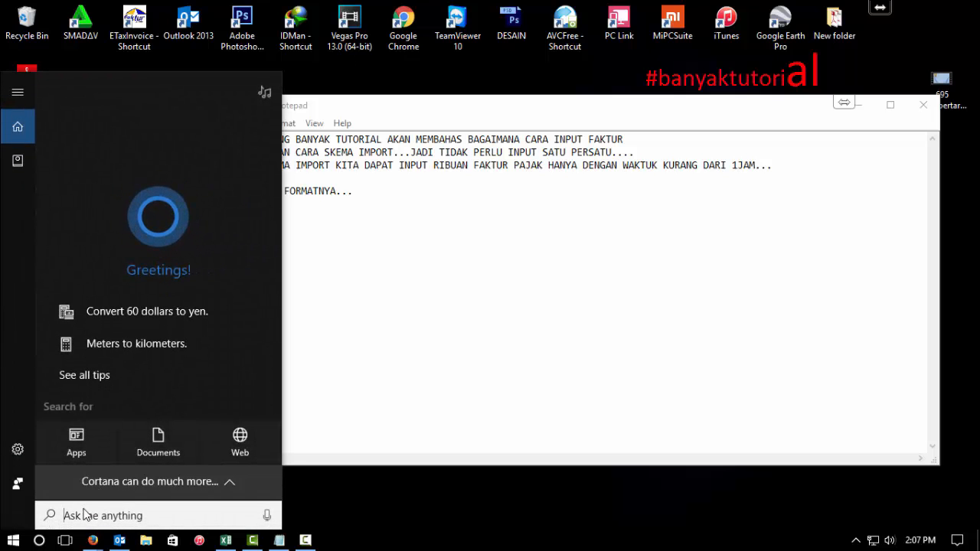
type("EX")
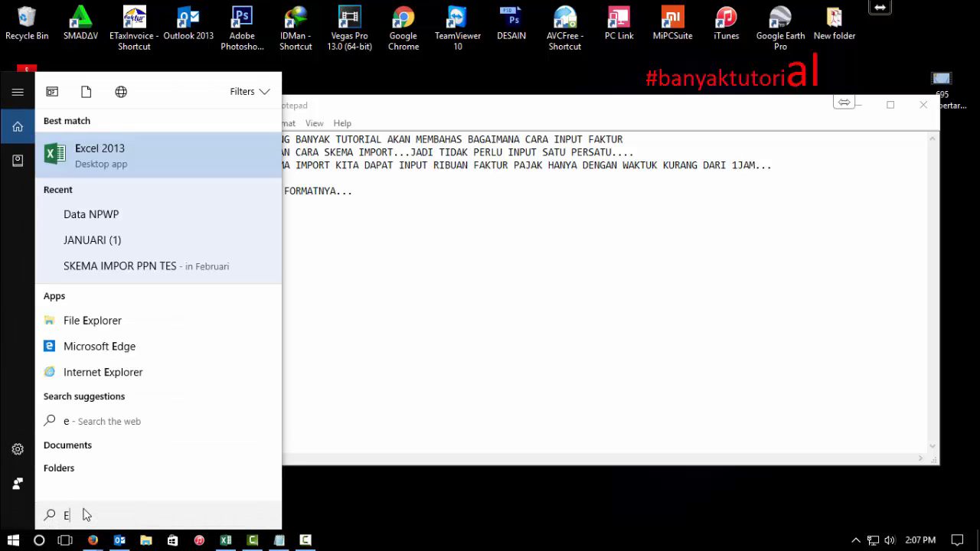
left_click(115, 154)
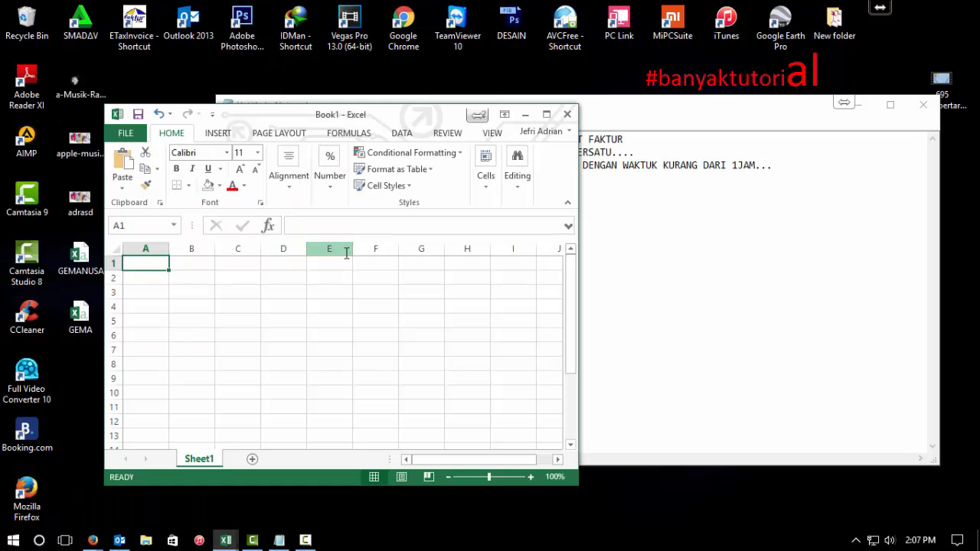
left_click(546, 115)
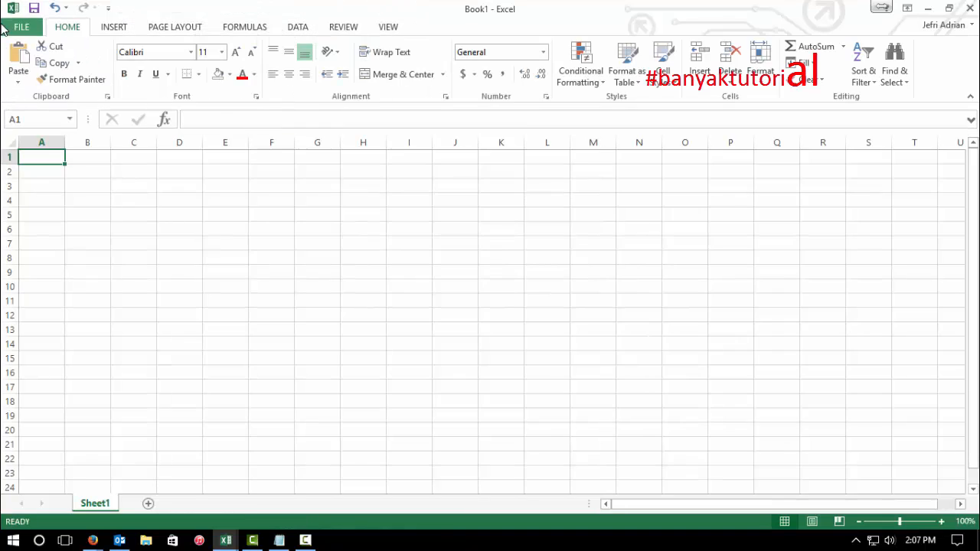
left_click(19, 33)
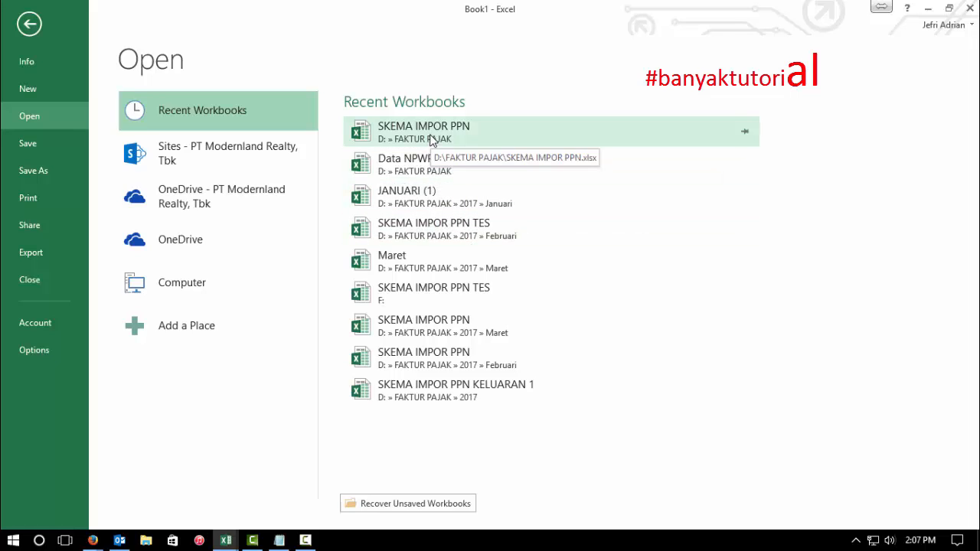
left_click(417, 287)
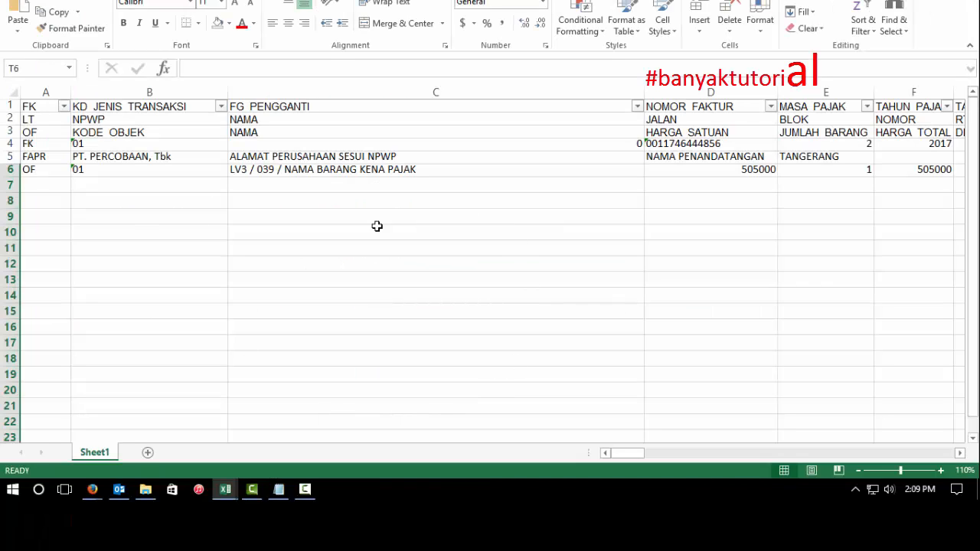
Place the Notepad note below the sheet's data and extend point 1 with "DI ATAS ADALAH FORMATNYA NANTI SAYA AKAN BERIKAN LINK DOWNLODNYA DI DEKSKRIPSI...".
left_click(279, 489)
left_click_drag(549, 65, 435, 211)
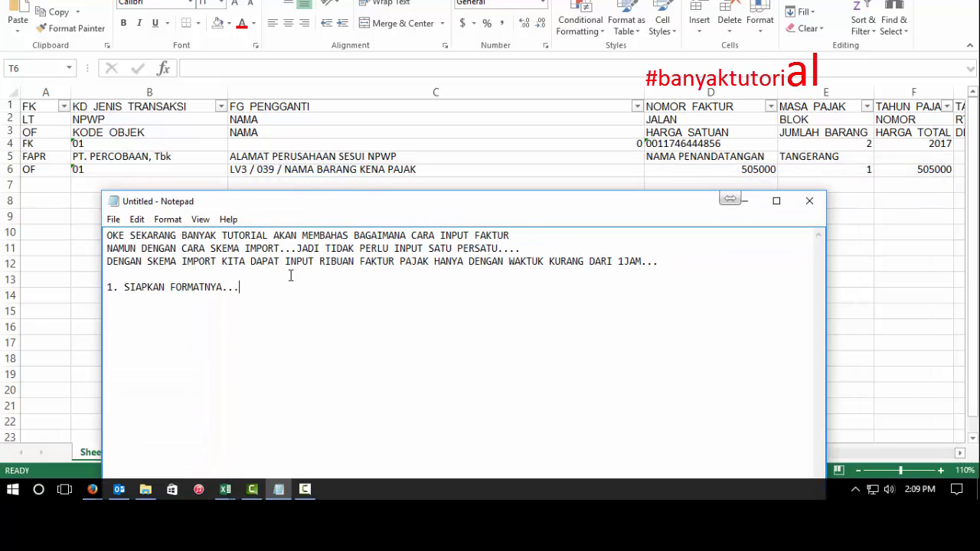
type("DI ATAS ADALAH FORMATNYA NANTI")
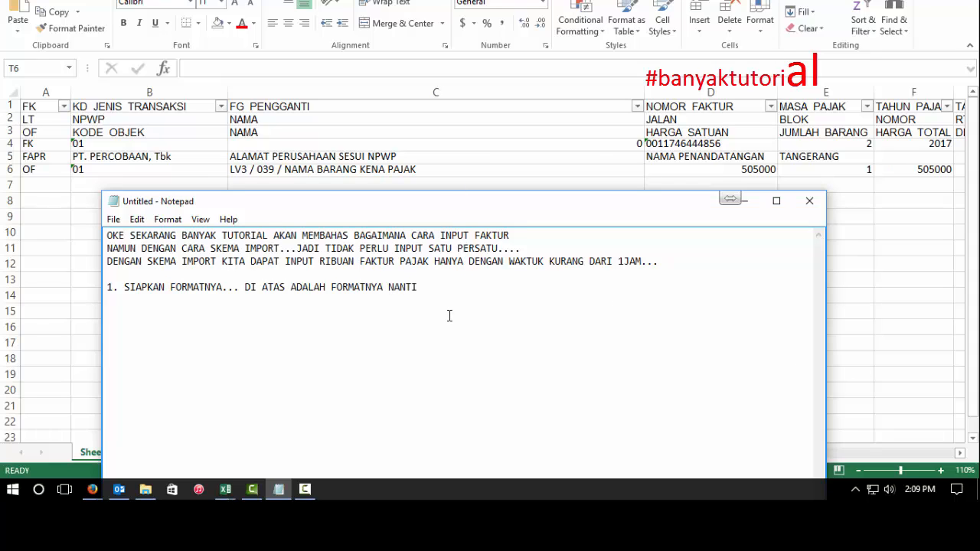
type(" SAYA AKAN BERIKAN DI")
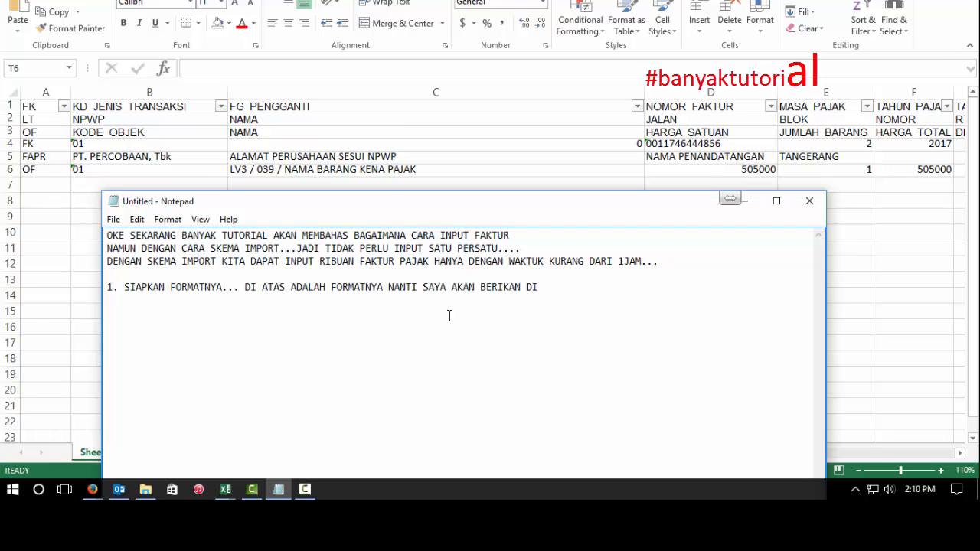
key("BackSpace")
key("BackSpace")
type("LINK DOWNLODNYA D")
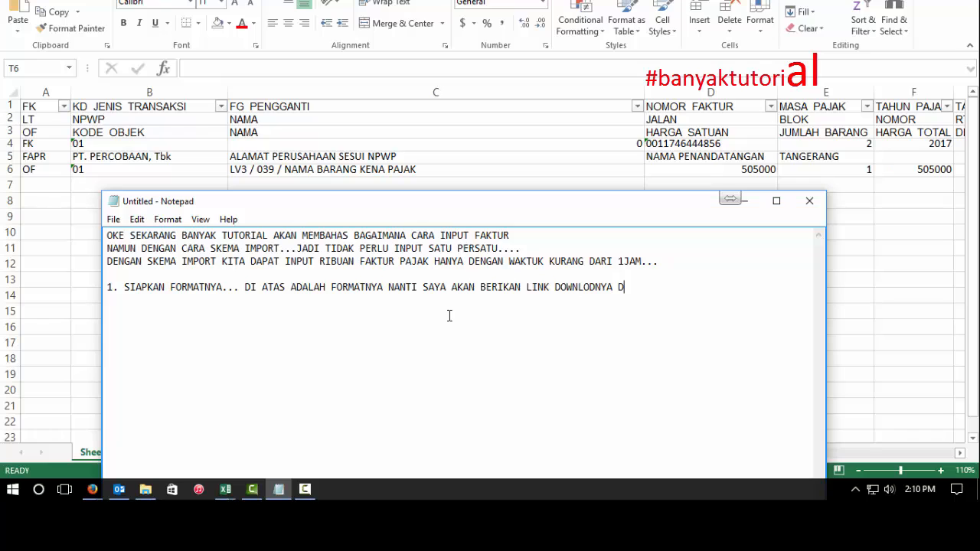
type("I DEKS")
type("KRI")
type("PSI/")
Add the second numbered point to the note, "2. PERHATIKAN 3 KOLOM FK FAPR DAN OF".
key("Return")
type("2. PERHATIA")
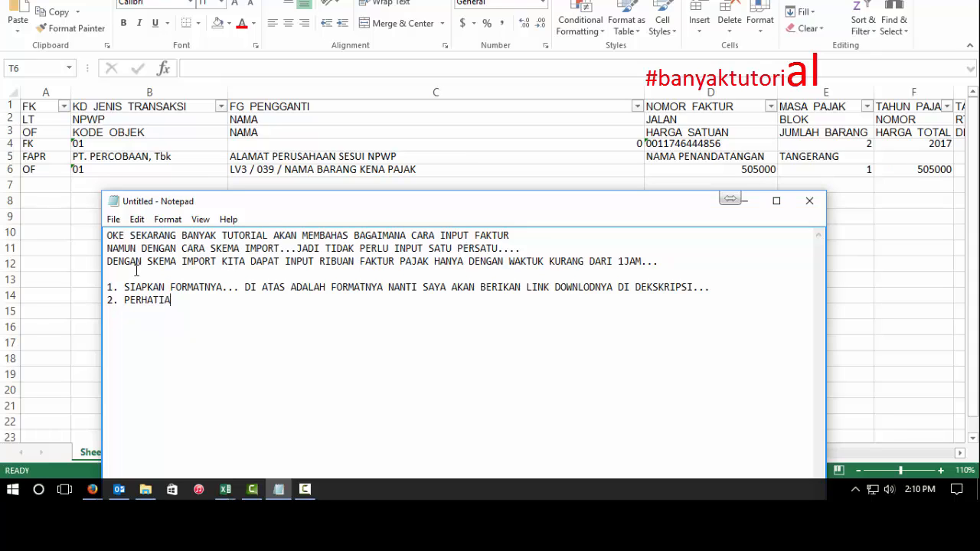
key("BackSpace")
type("KAN 3 KOLOM FK FAP")
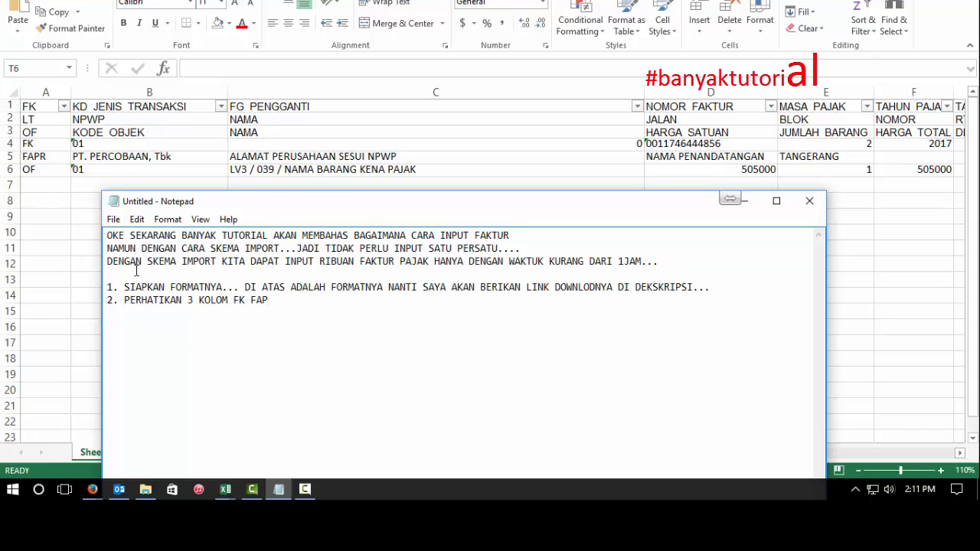
type("S")
key("BackSpace")
type("R DAN OF")
In the Excel sheet, color the FK, FAPR and OF labels in A4:A6 red and select the range A4:T6.
left_click(42, 144)
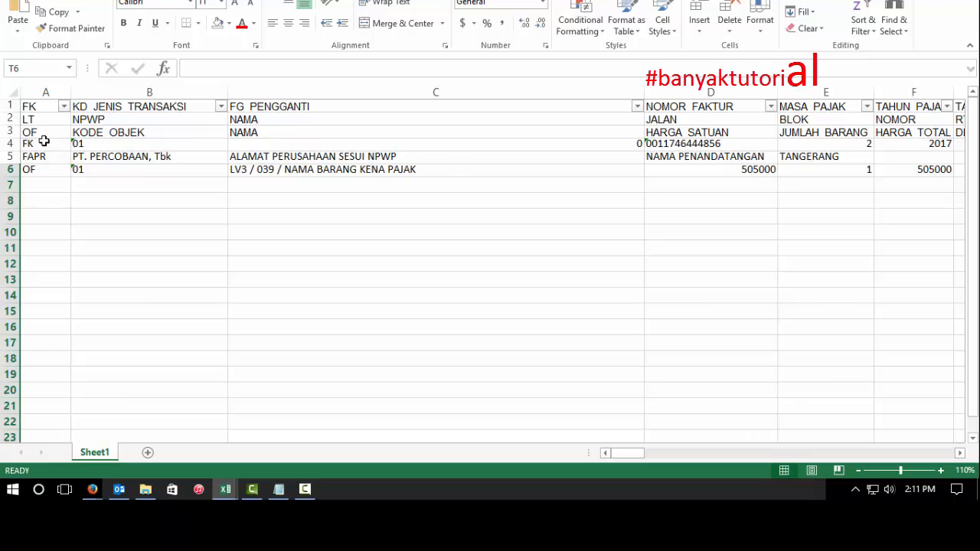
left_click_drag(42, 144, 44, 167)
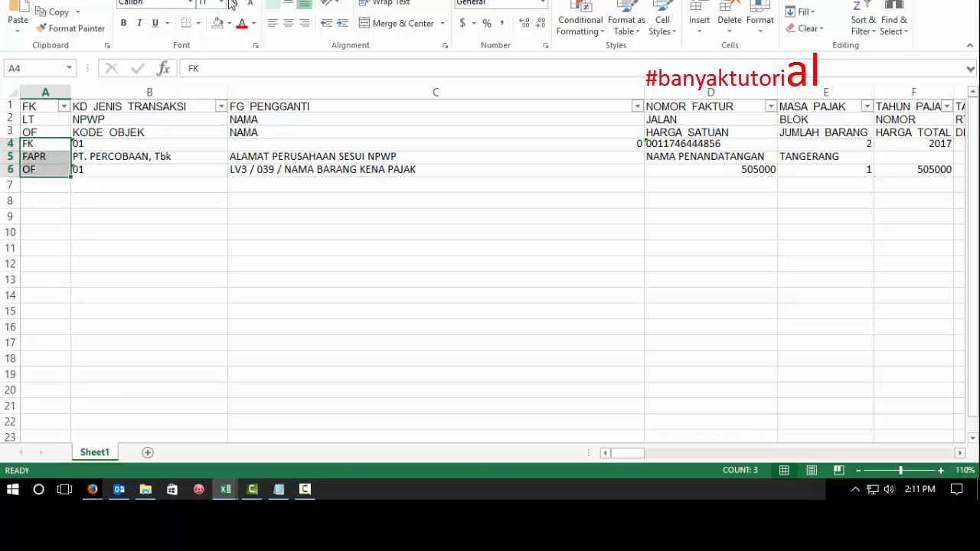
left_click(242, 29)
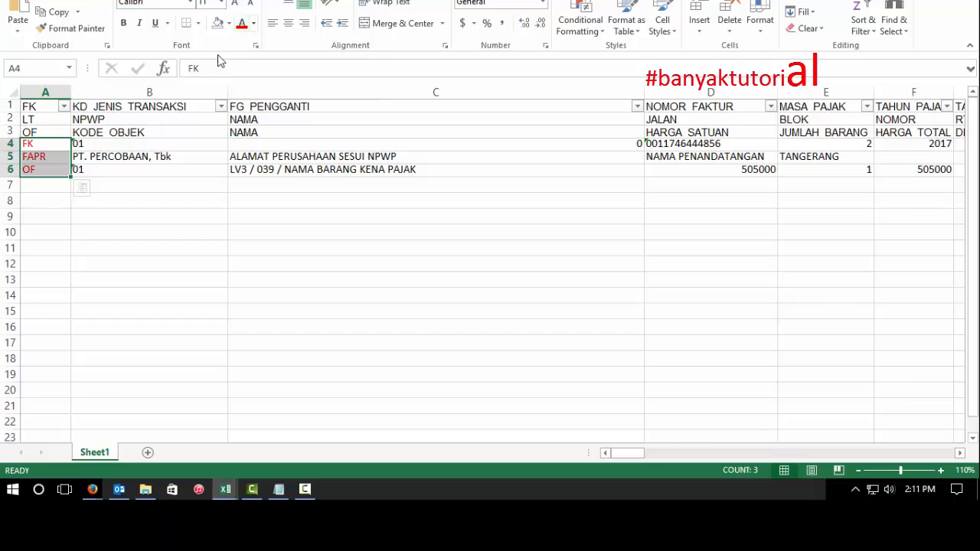
left_click(55, 146)
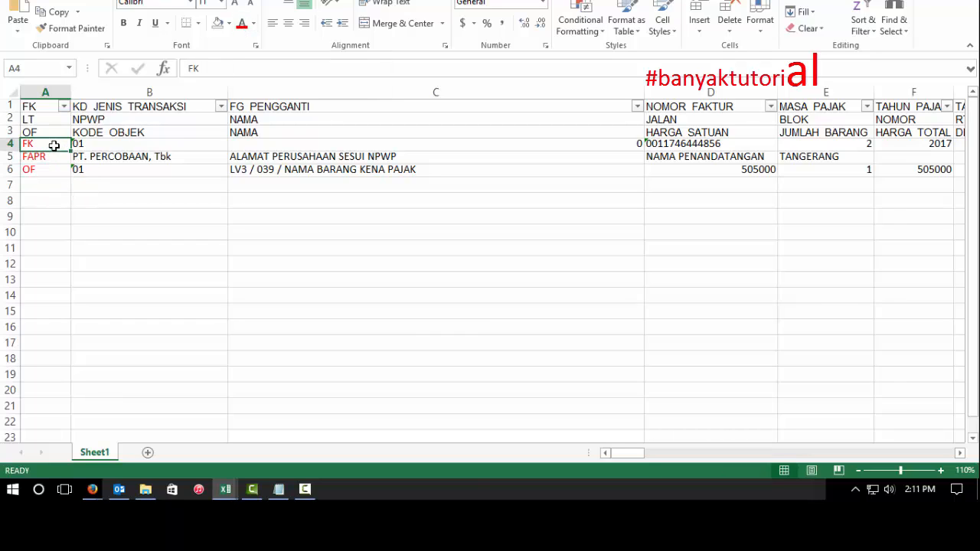
left_click_drag(54, 146, 861, 168)
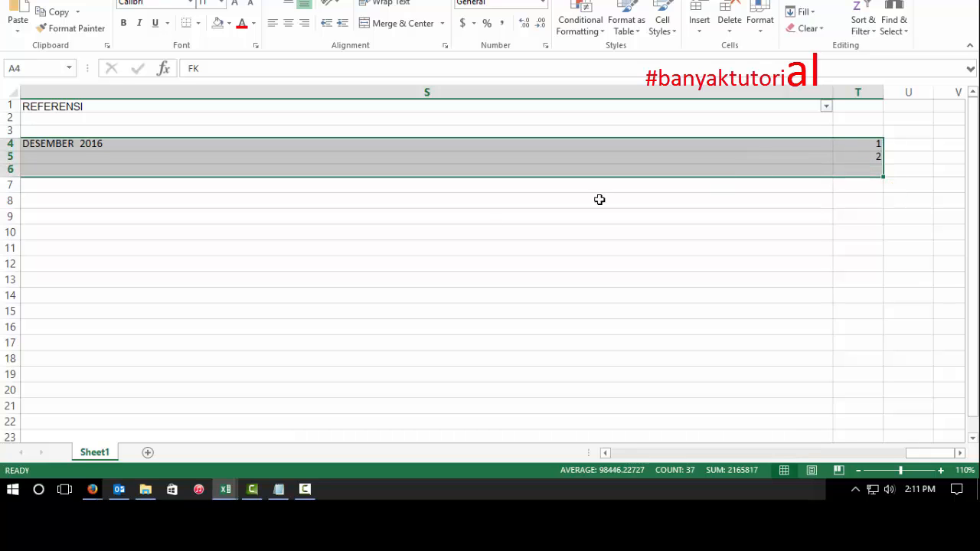
Return to the Notepad note and start a new line reading "MISAL KITA AKAN INPUT 100 NOMOR FAKUR".
left_click(280, 491)
key("Return")
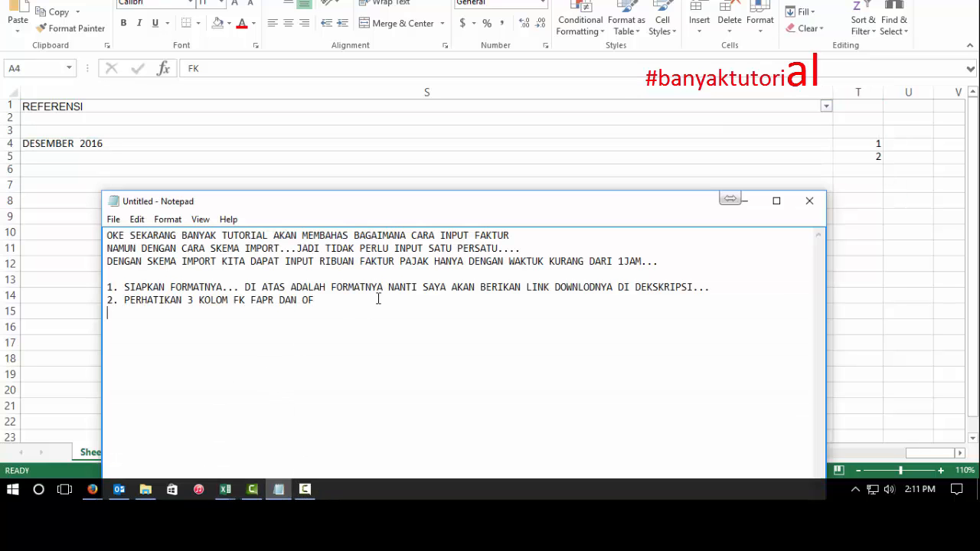
type("MISAL KITA AKAN")
type("INPUT ")
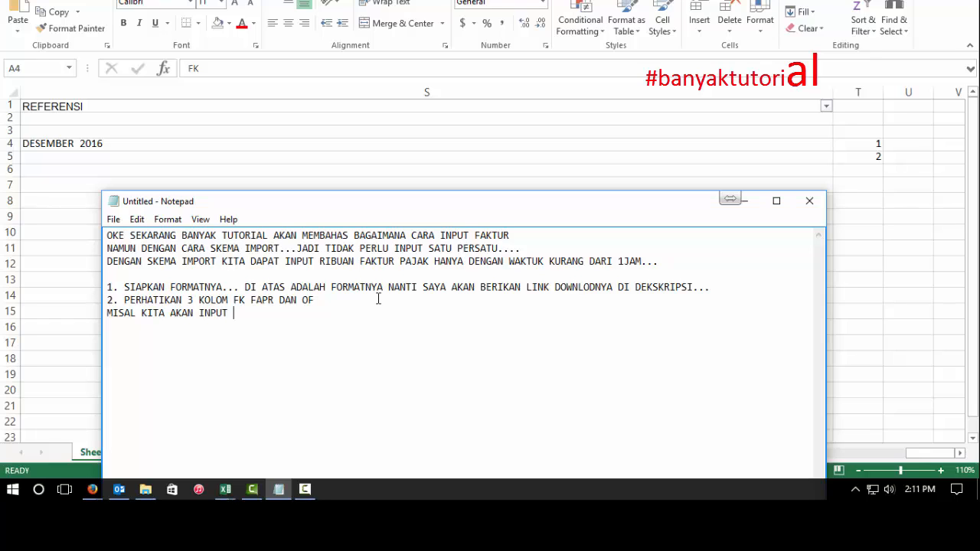
type("100")
type(" FAK")
key("BackSpace")
key("BackSpace")
key("BackSpace")
key("BackSpace")
key("BackSpace")
key("BackSpace")
key("BackSpace")
key("BackSpace")
key("BackSpace")
type("FAKT")
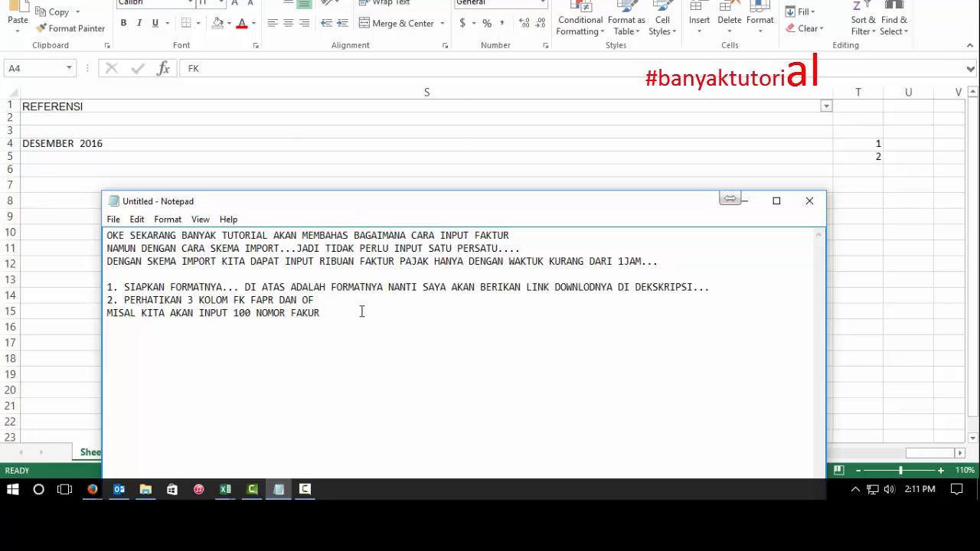
Continue the note's last line with "BUAT NOMOR 1 - 300 KARENA DI KALI 3".
type("UAT NOMOR 1 - 300 KARENA DI")
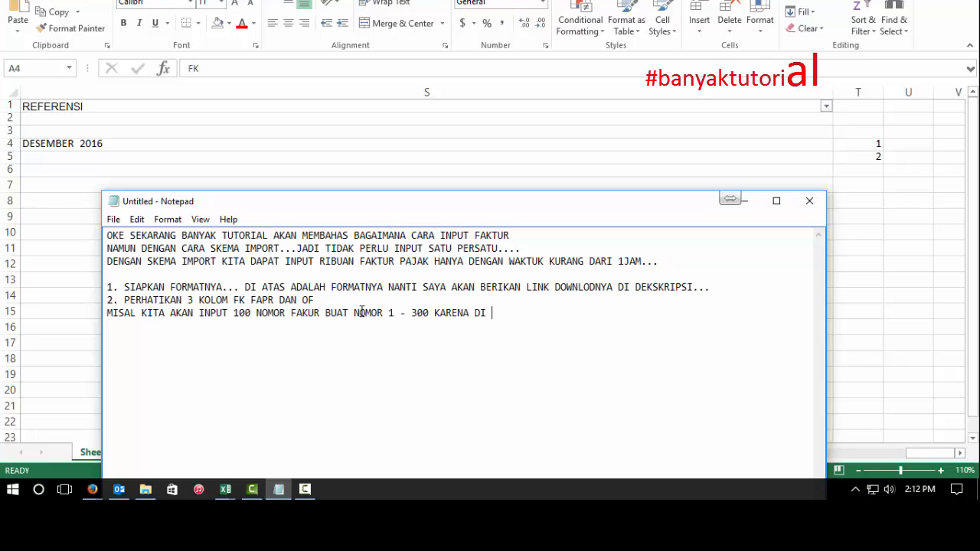
type(" KALI 3")
In the Excel sheet, extend the 1, 2 number series in column T down from T4 to T303, reaching 300.
left_click(874, 144)
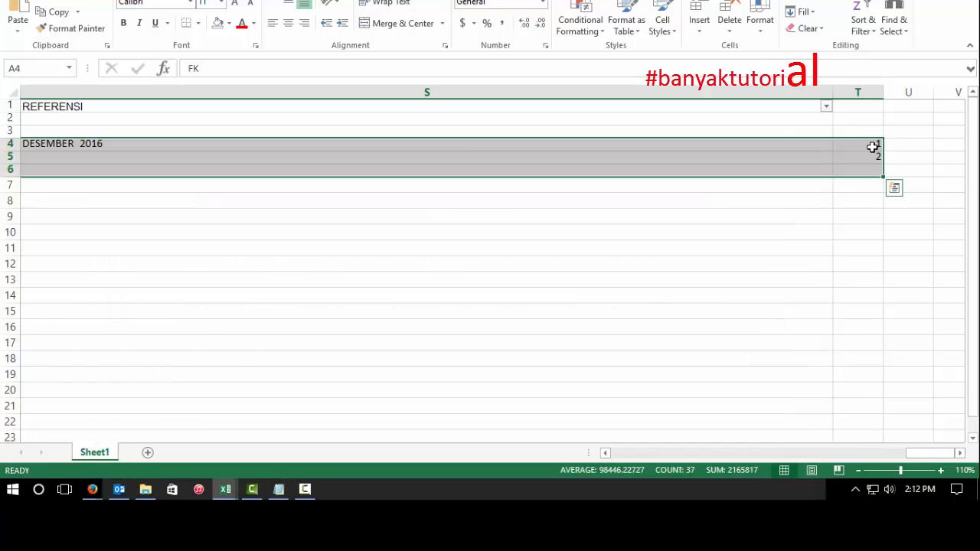
left_click(873, 147)
left_click(876, 169)
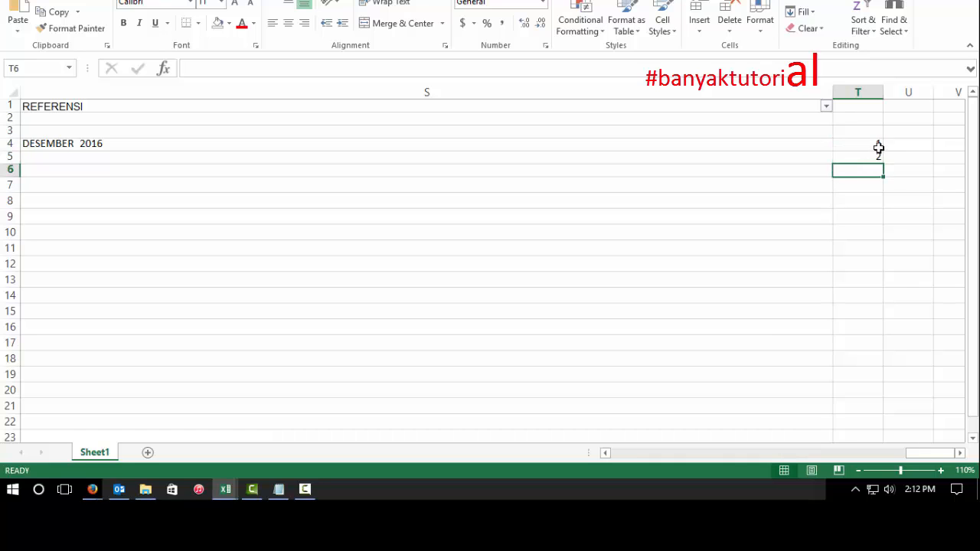
left_click_drag(879, 148, 849, 235)
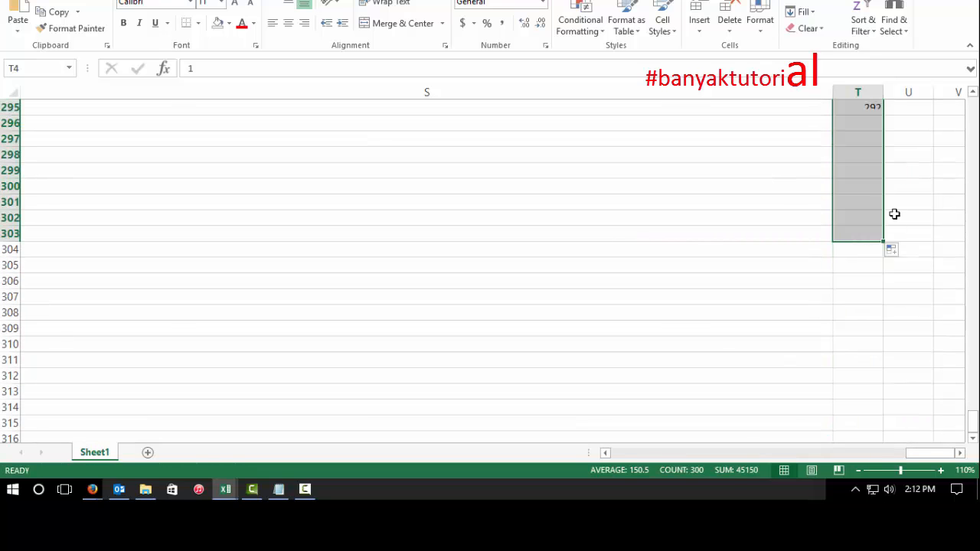
left_click(848, 232)
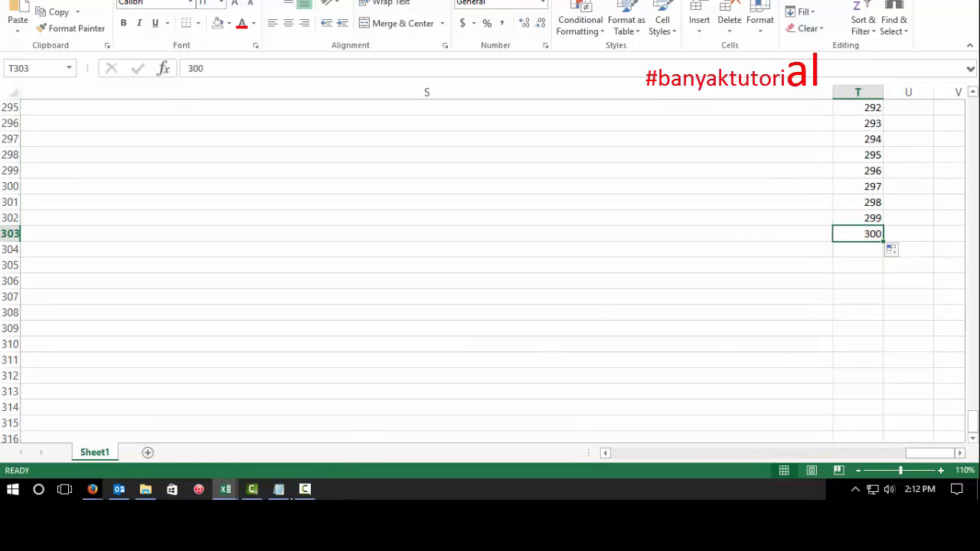
left_click(330, 409)
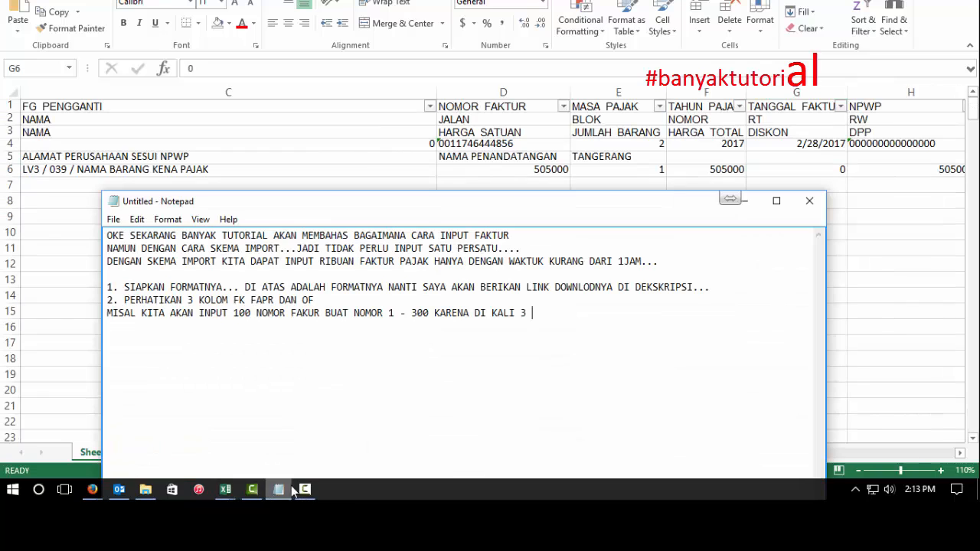
left_click(813, 147)
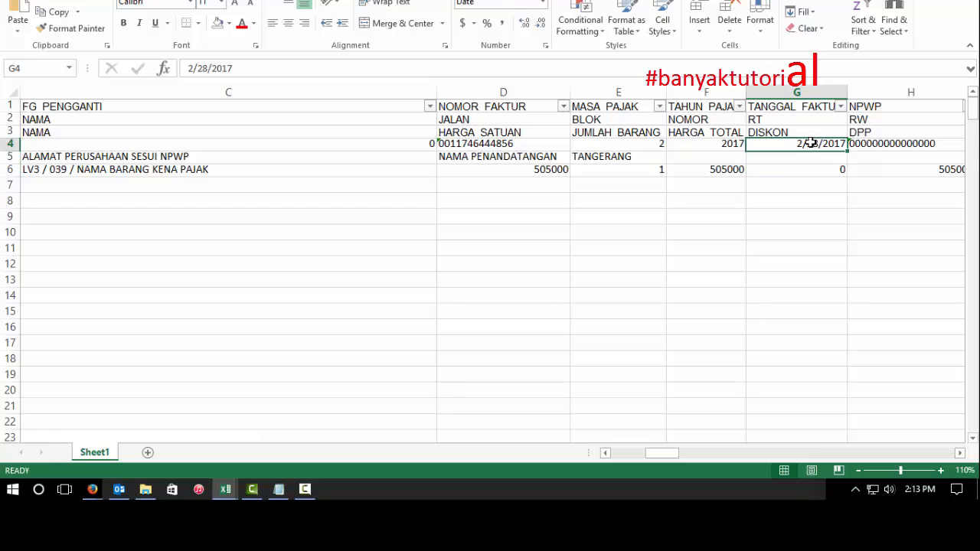
type("KOLOM")
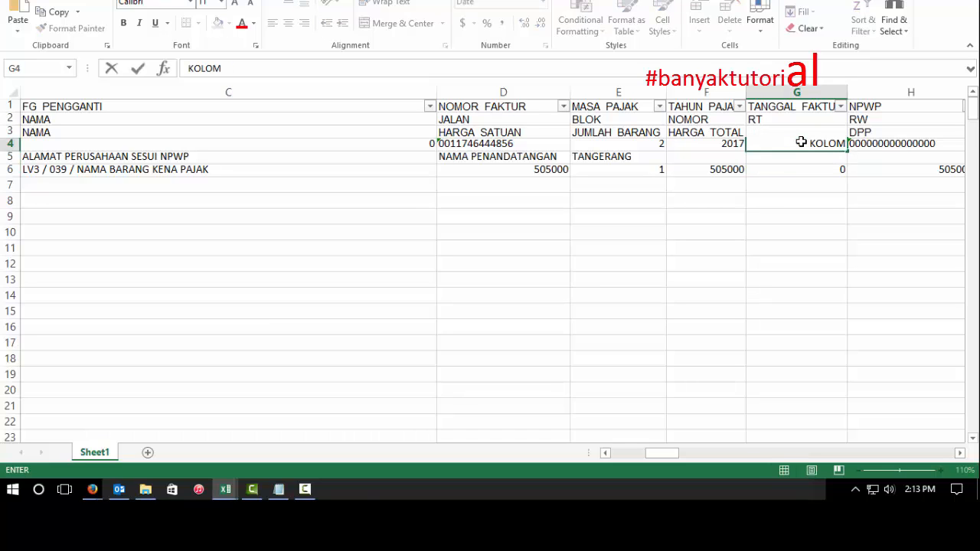
type(" TANGGA")
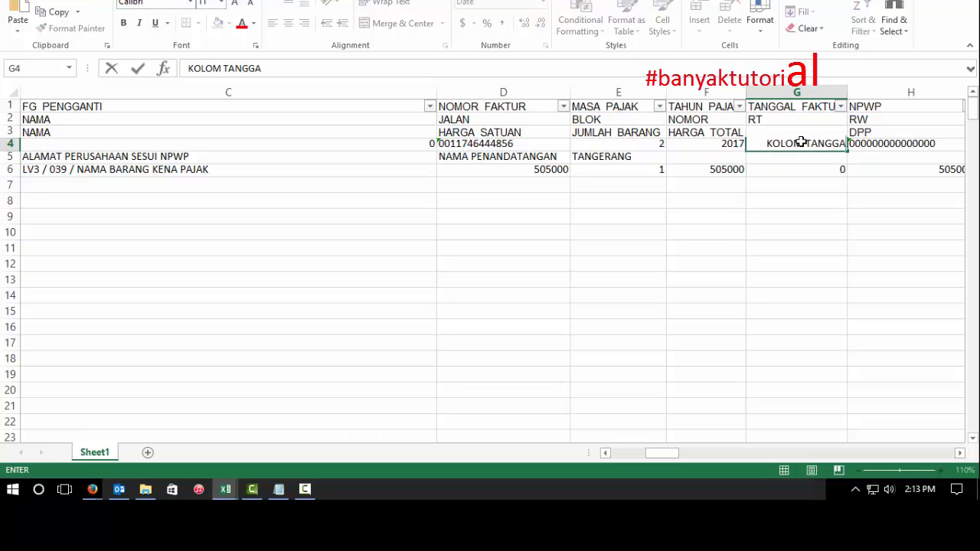
type("L")
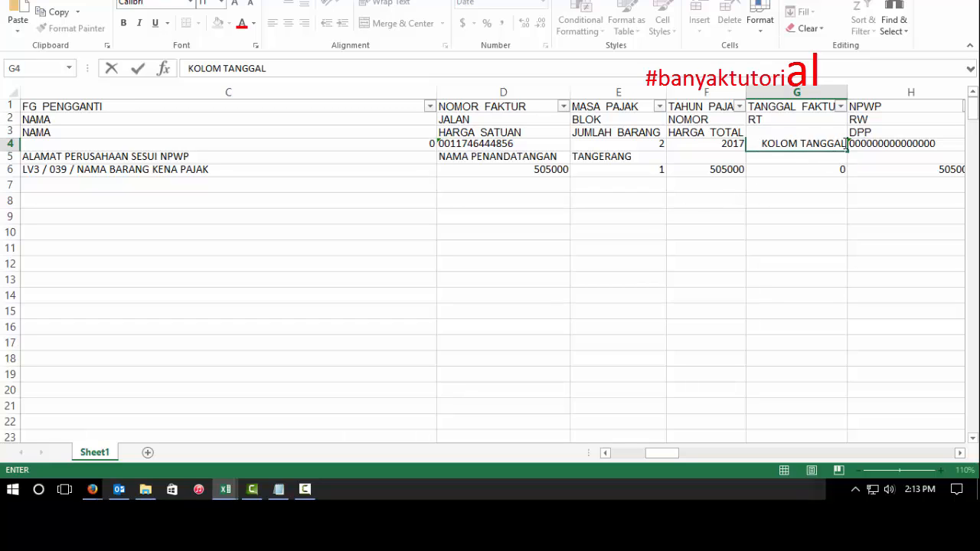
left_click_drag(847, 144, 741, 142)
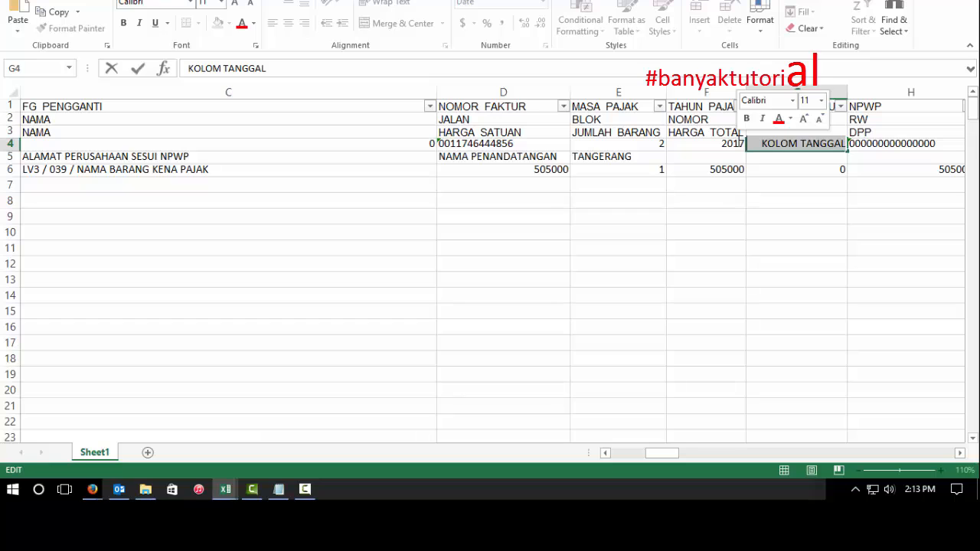
key("BackSpace")
left_click(827, 184)
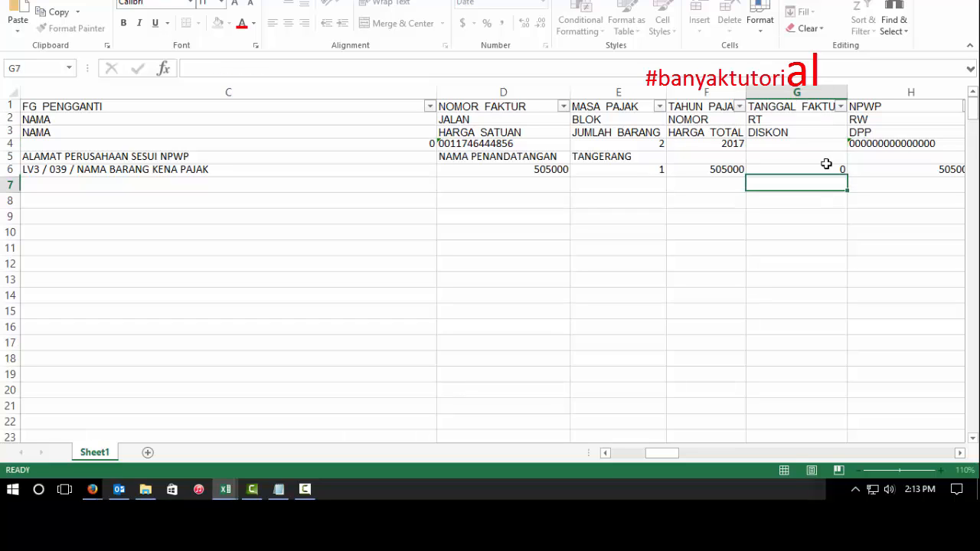
Enter 02/01/2017 as the invoice date in G4, under TANGGAL FAKTUR.
left_click(827, 144)
type("0")
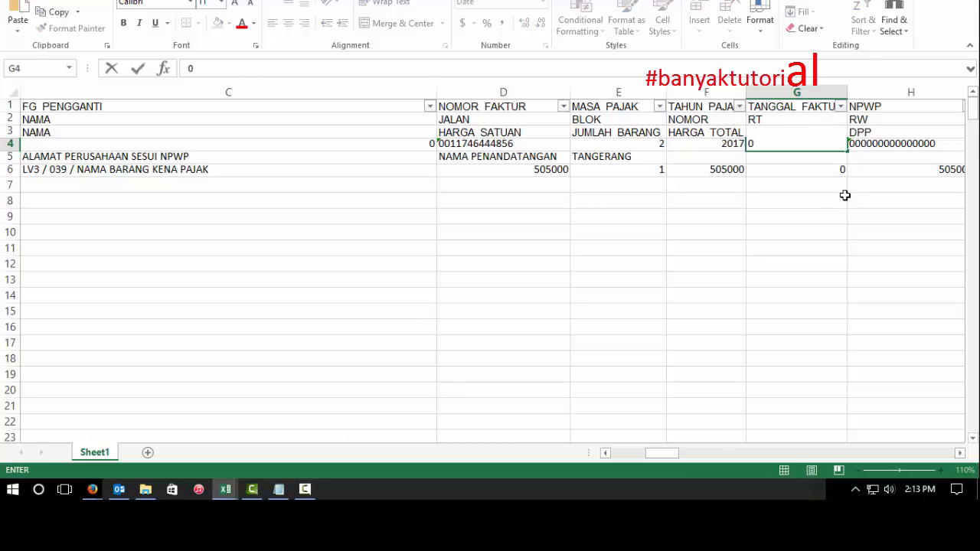
type("2")
type("/")
type("06")
key("BackSpace")
key("BackSpace")
type("01/2017")
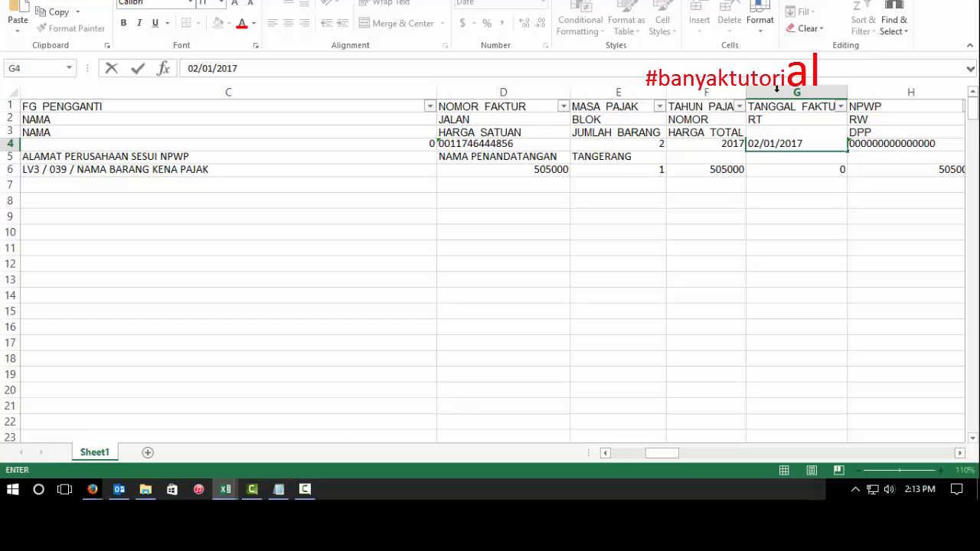
left_click(772, 164)
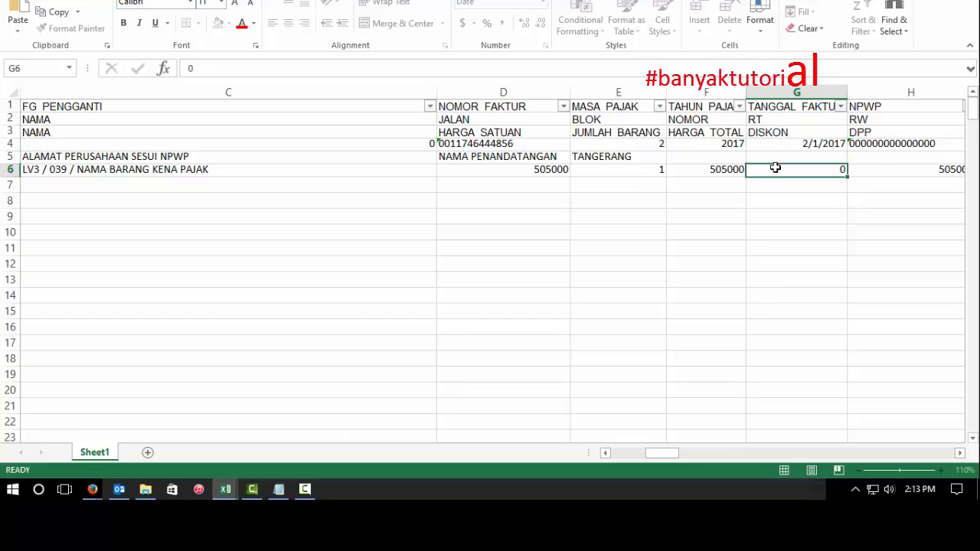
Set the MASA PAJAK value in E4 to 1.
left_click(712, 146)
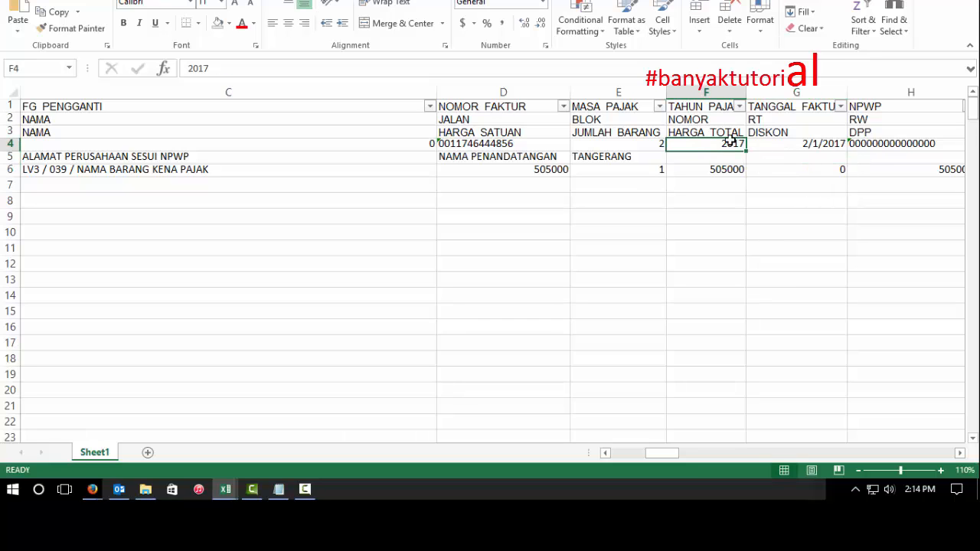
left_click(653, 144)
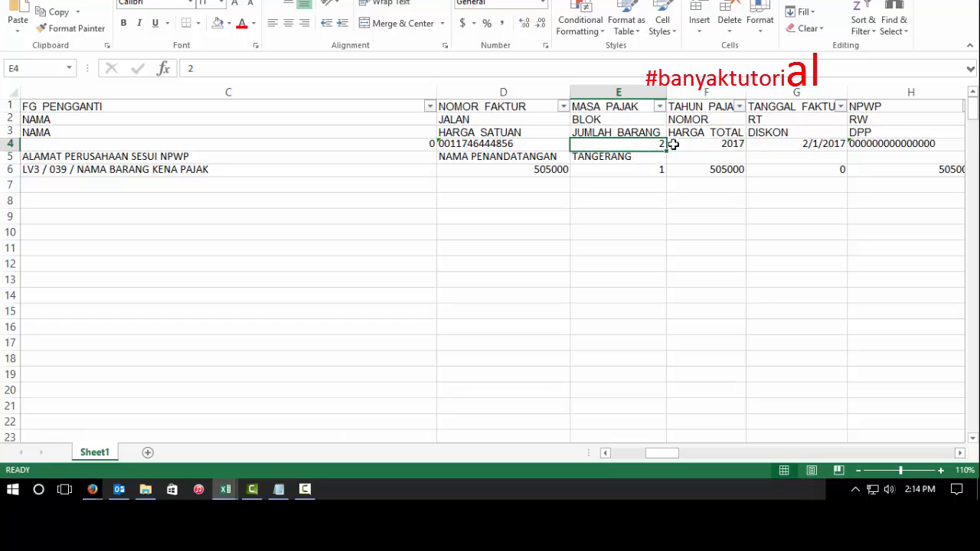
type("1")
left_click(670, 170)
left_click(660, 144)
type("MASA")
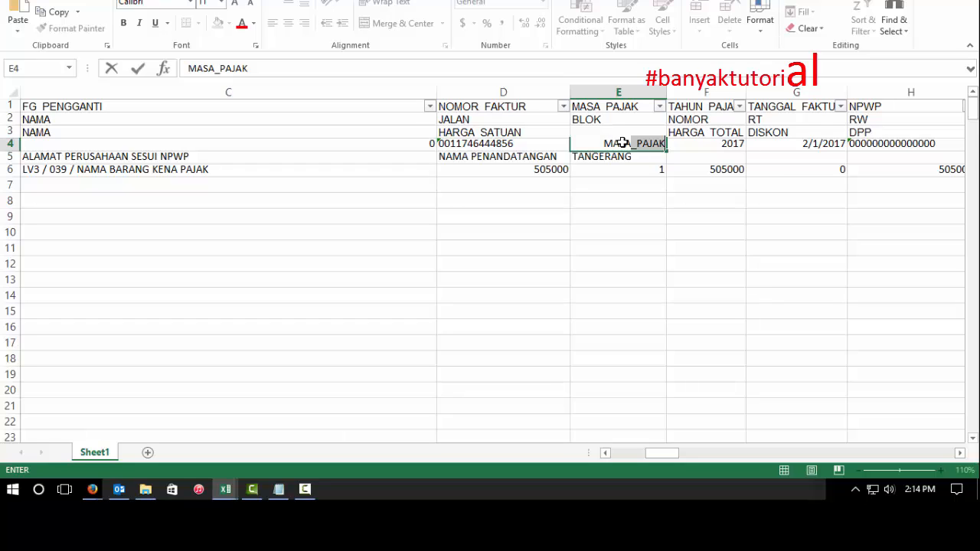
key("BackSpace")
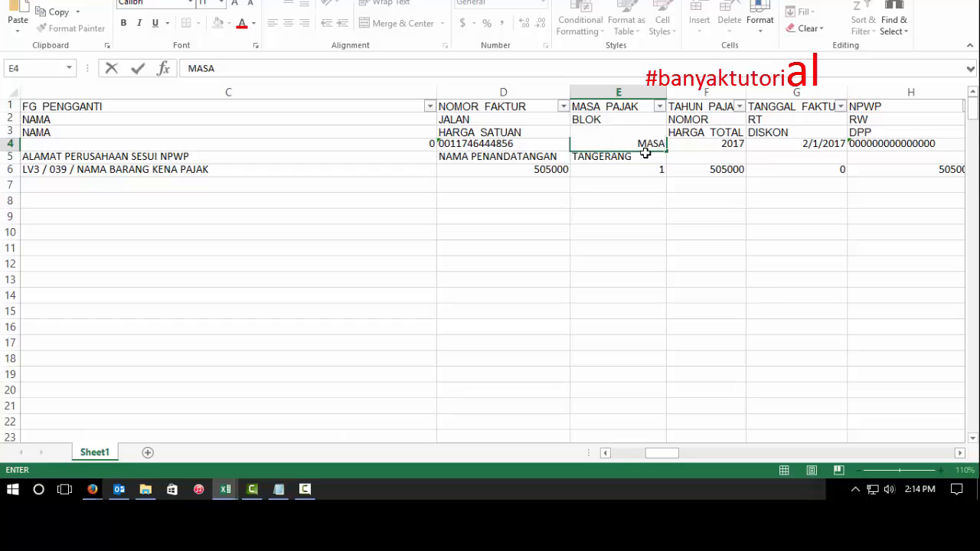
key("BackSpace")
key("BackSpace")
key("BackSpace")
key("BackSpace")
type("1")
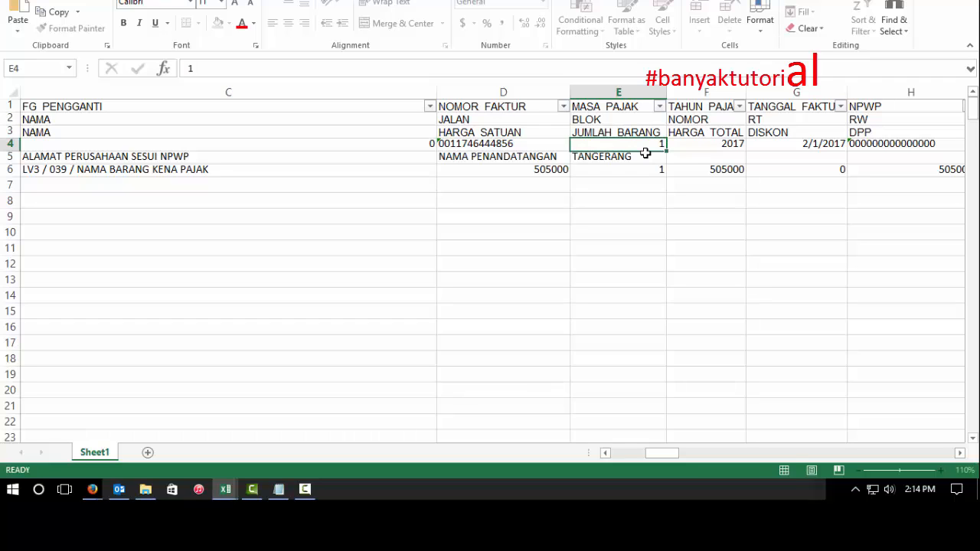
key("Return")
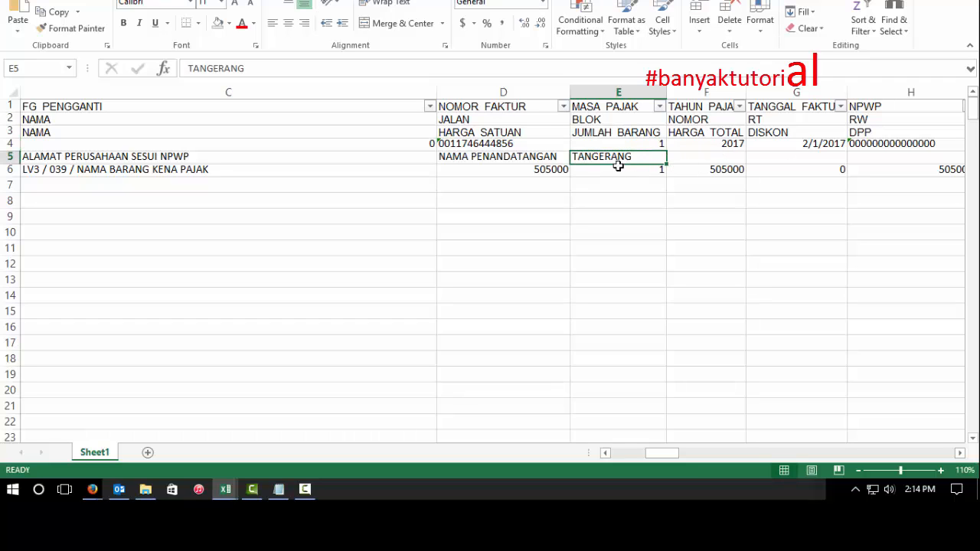
Highlight the NAMA PENANDATANGAN cell D5 with a blue fill.
left_click(550, 156)
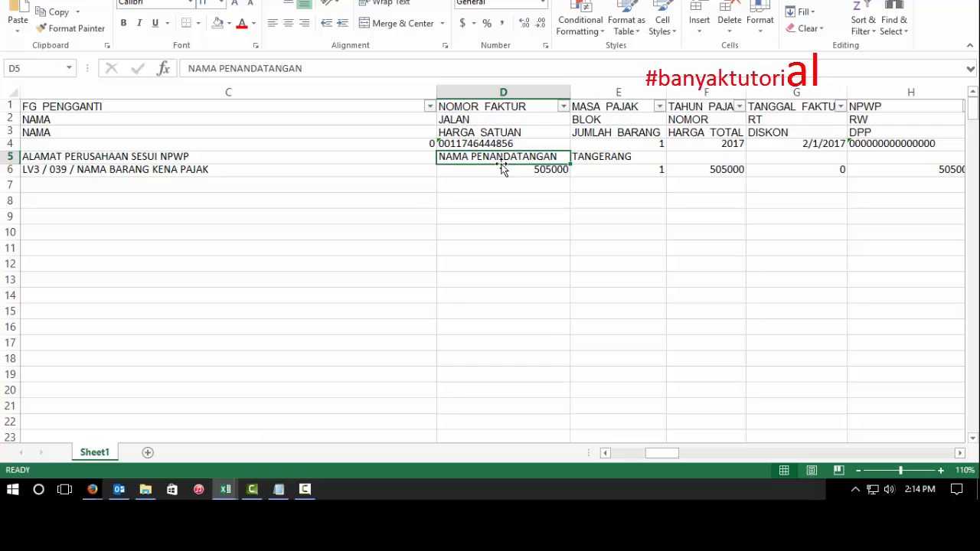
left_click(278, 490)
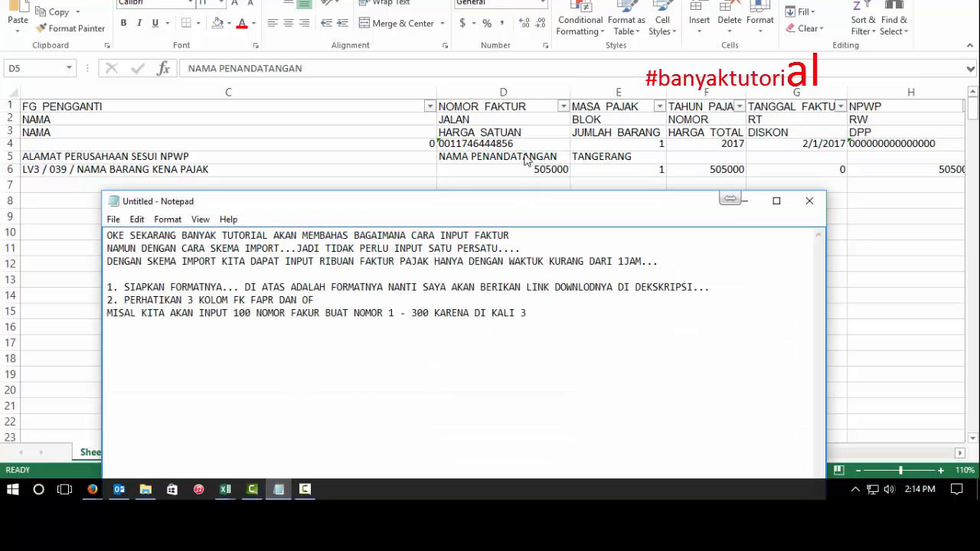
left_click(501, 157)
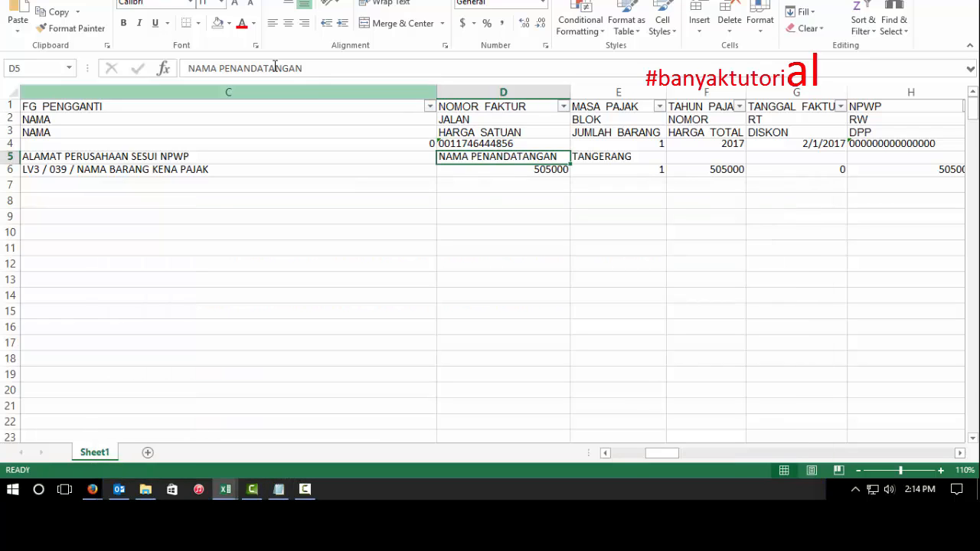
left_click(255, 24)
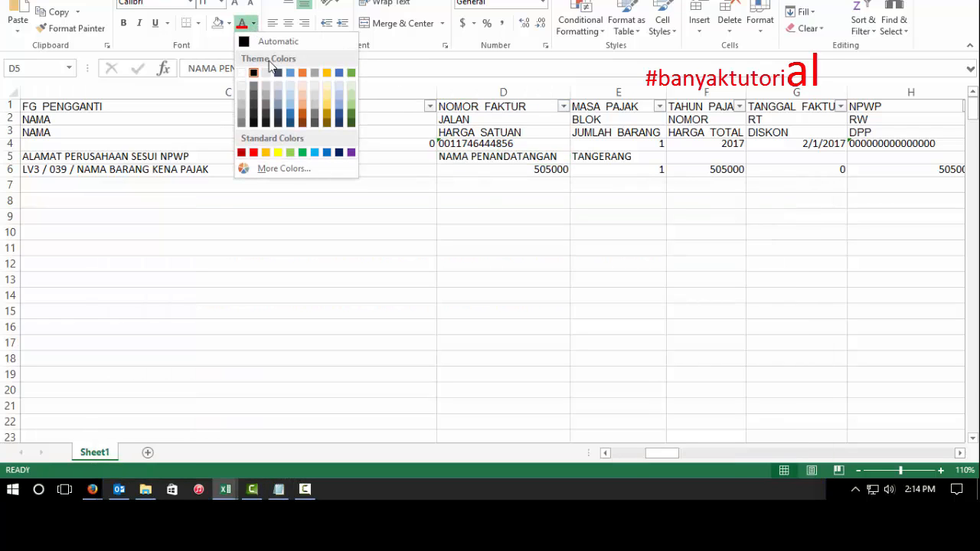
left_click(223, 24)
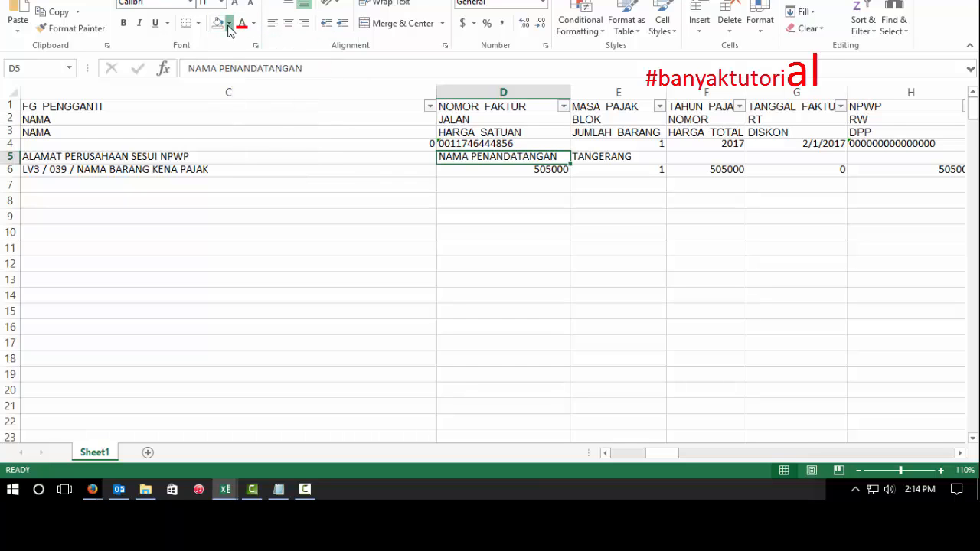
left_click(228, 23)
left_click(265, 57)
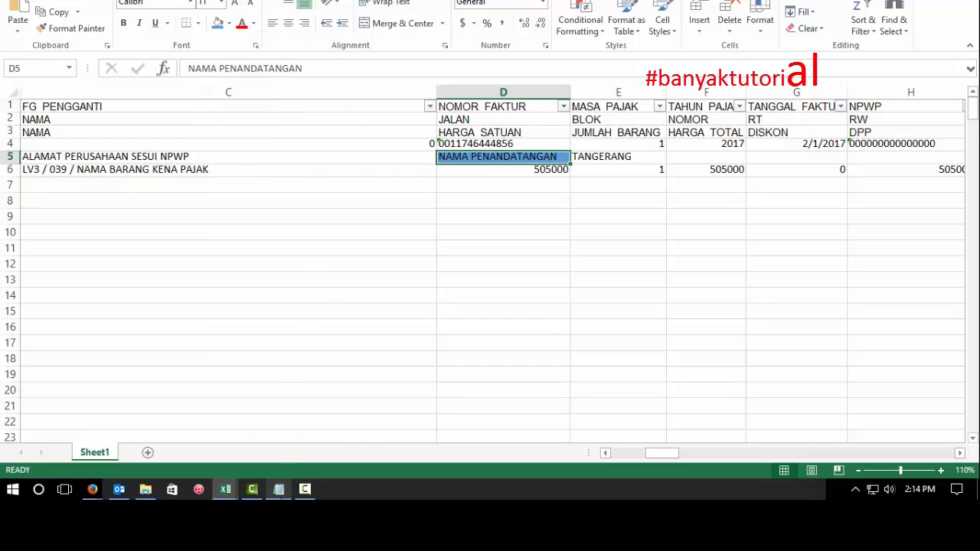
Switch to the Notepad note and add the line "ITU ADANALAH NAMA PENANDA TANGAN YANG ADA DI FAKTUR BAGIAN KANA BAWAH".
left_click(281, 489)
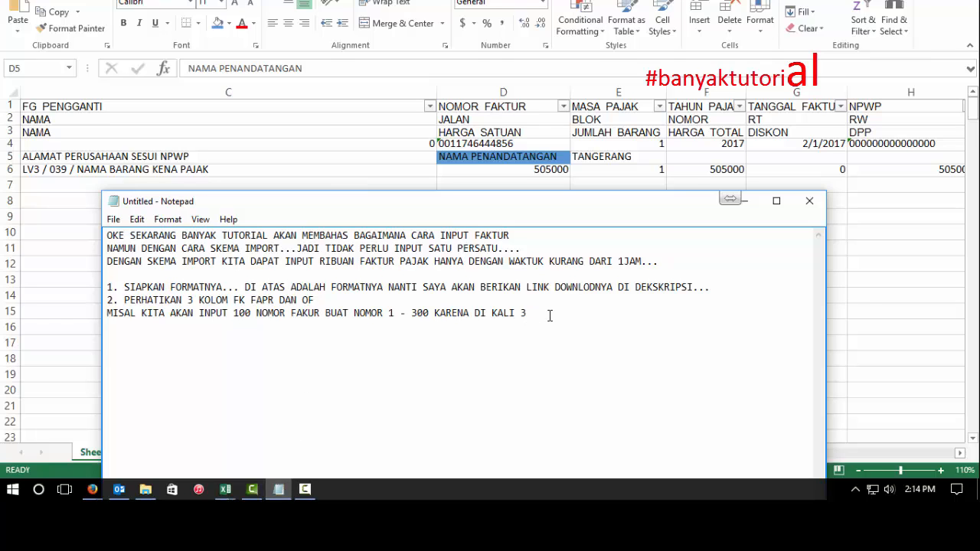
type("ITU ADANALAH NAMA")
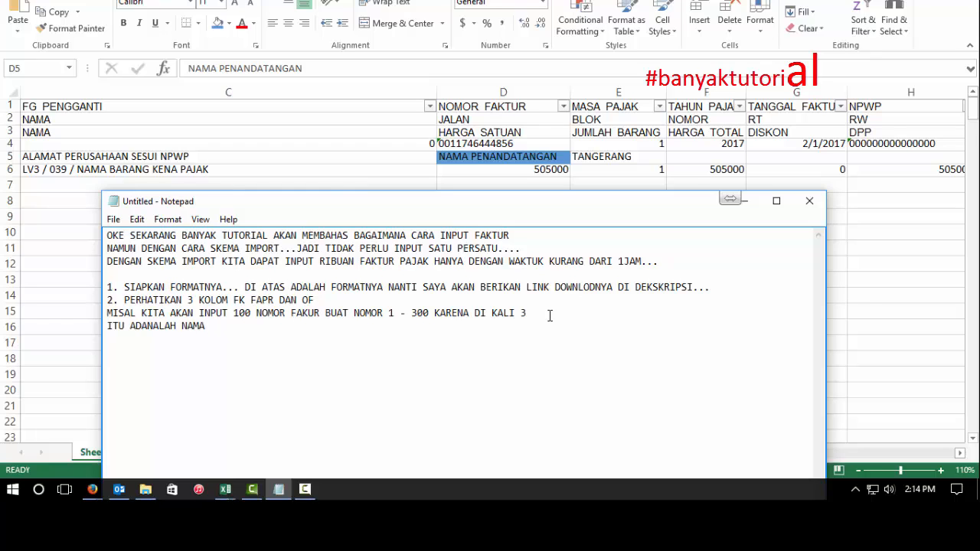
type(" PENANDA TANGAN DARI")
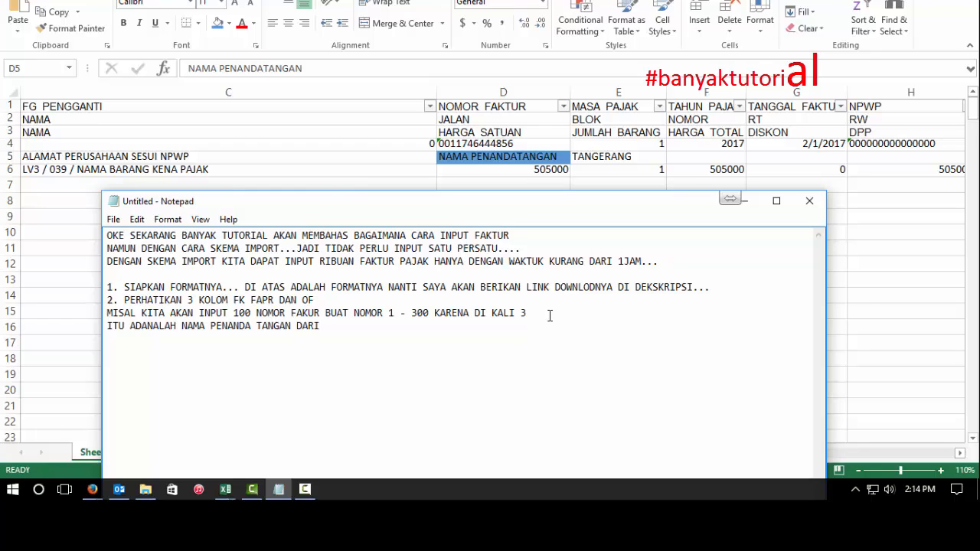
type(" PERU")
key("BackSpace")
key("BackSpace")
key("BackSpace")
key("BackSpace")
key("BackSpace")
key("BackSpace")
key("BackSpace")
type("G ADA DI FAKTUR BAG")
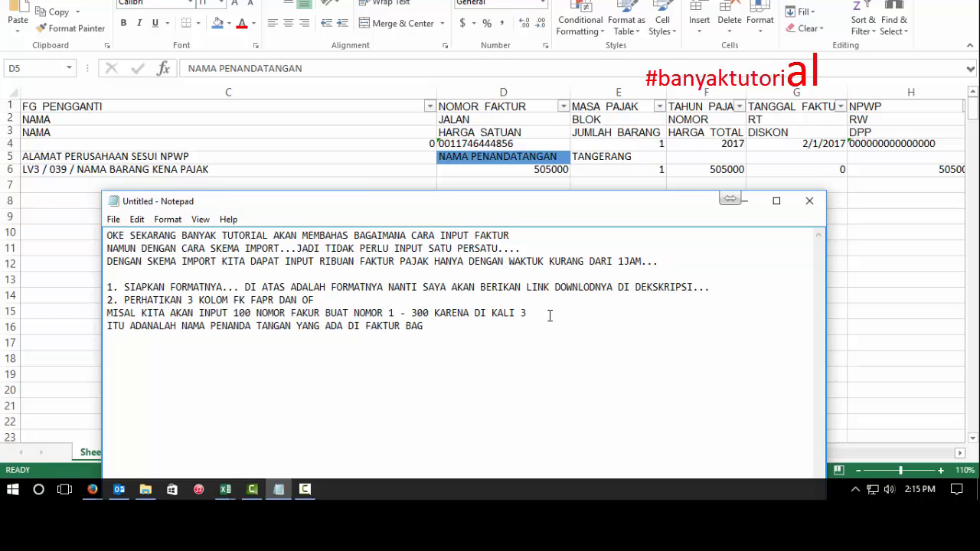
type("IAN KANA BAWAH")
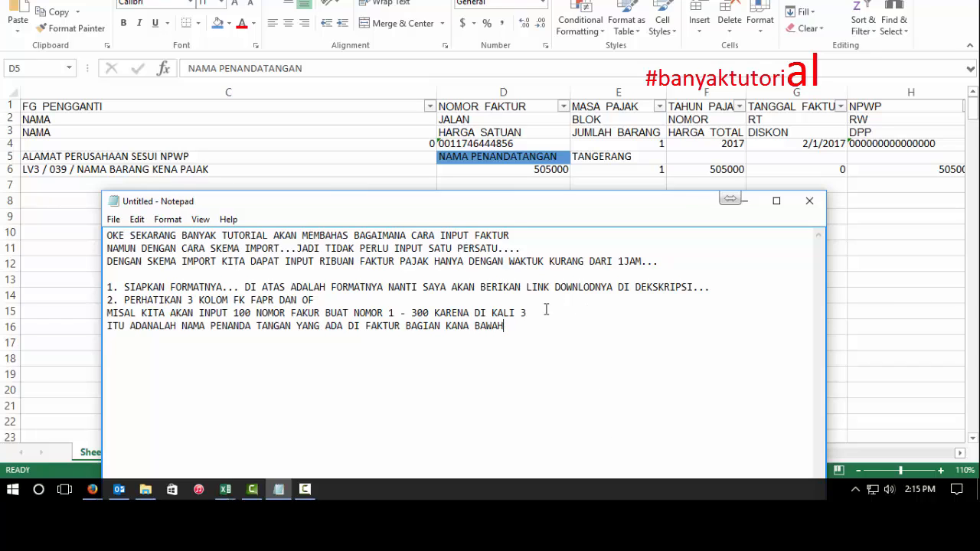
Switch to the Excel template and highlight the ALAMAT PERUSAHAAN SESUI NPWP cell C5 with a red fill.
left_click(528, 161)
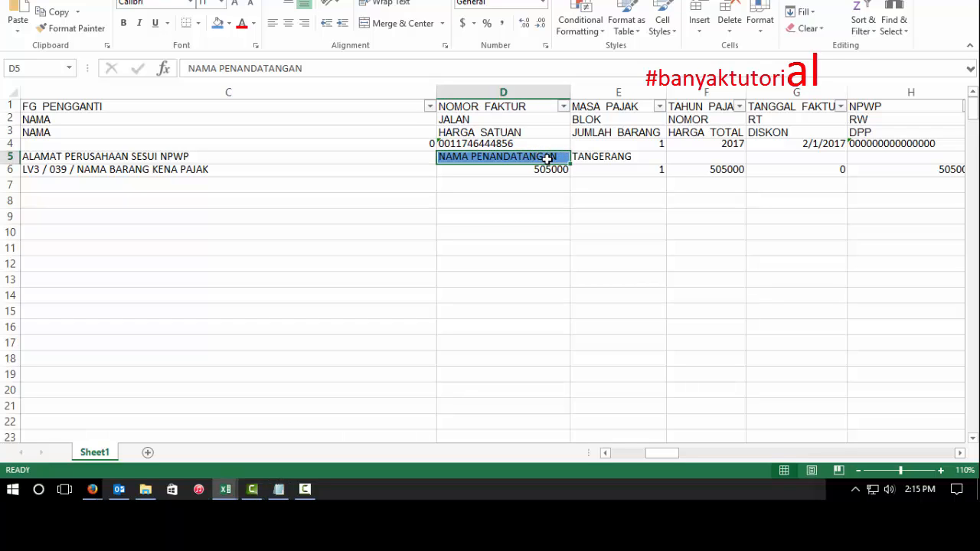
left_click(266, 161)
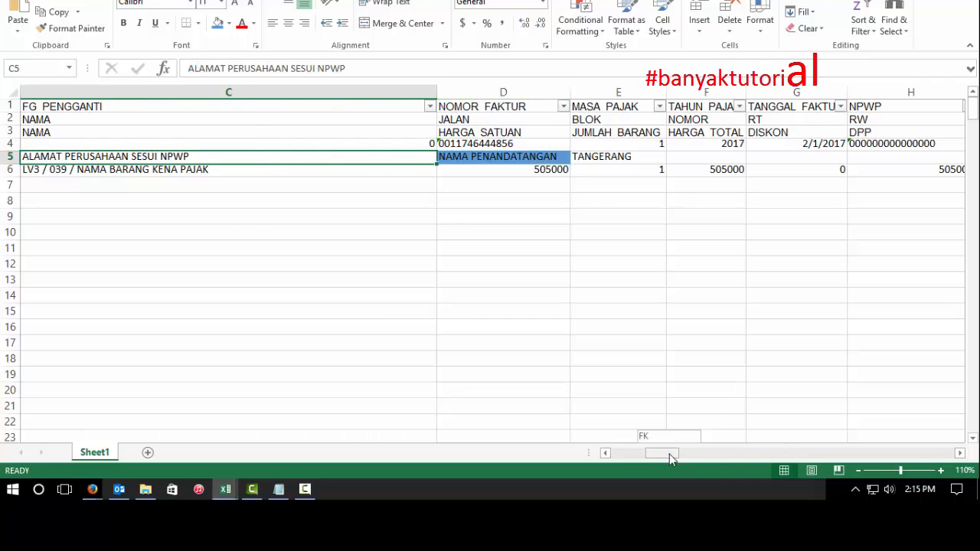
left_click_drag(669, 454, 616, 457)
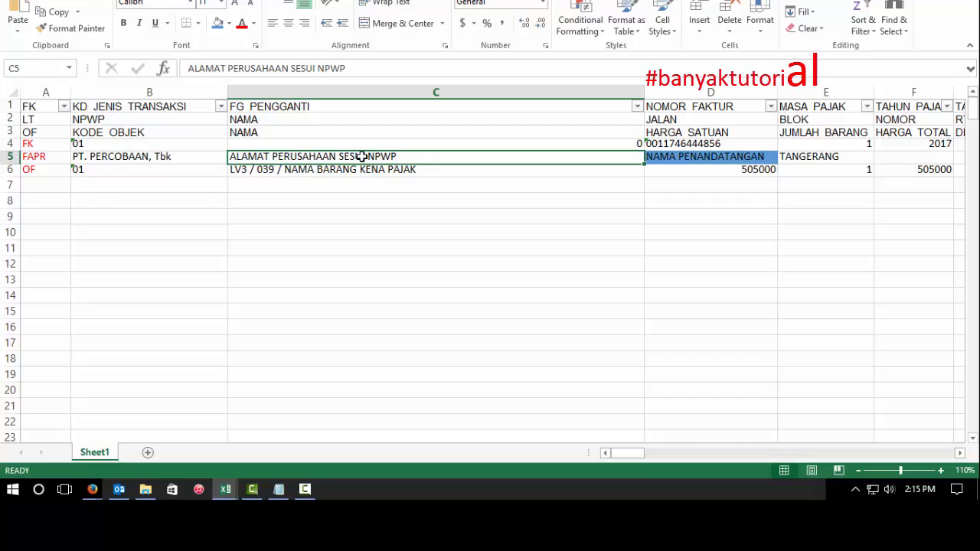
left_click(285, 491)
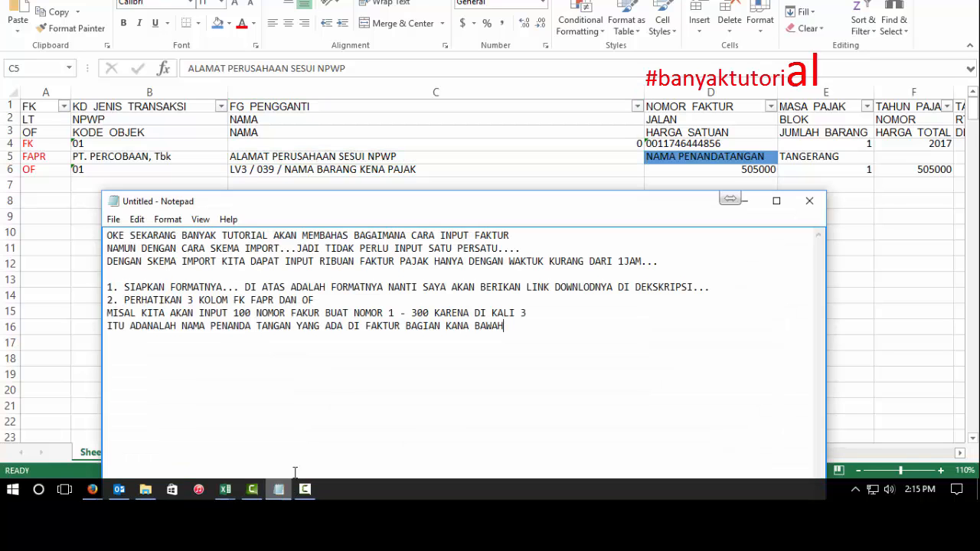
left_click(391, 156)
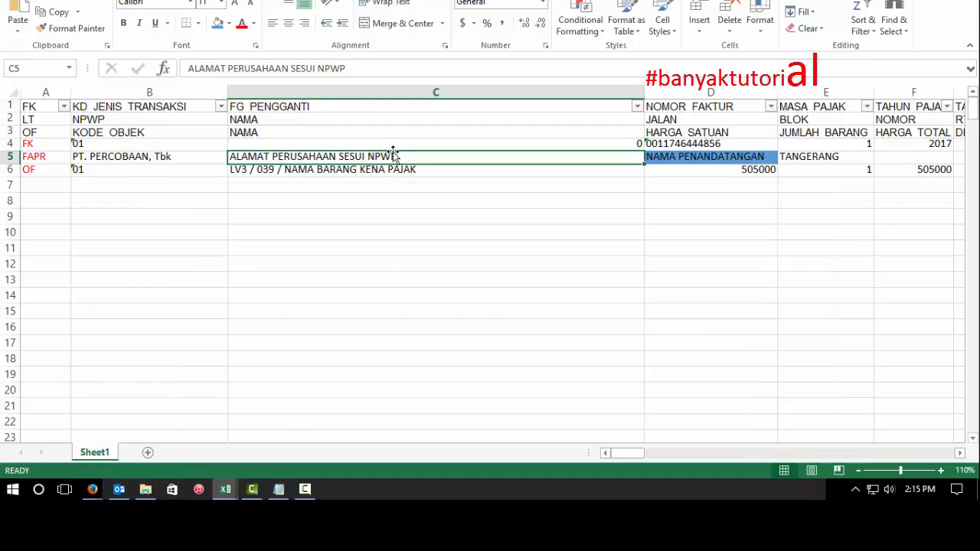
left_click(229, 23)
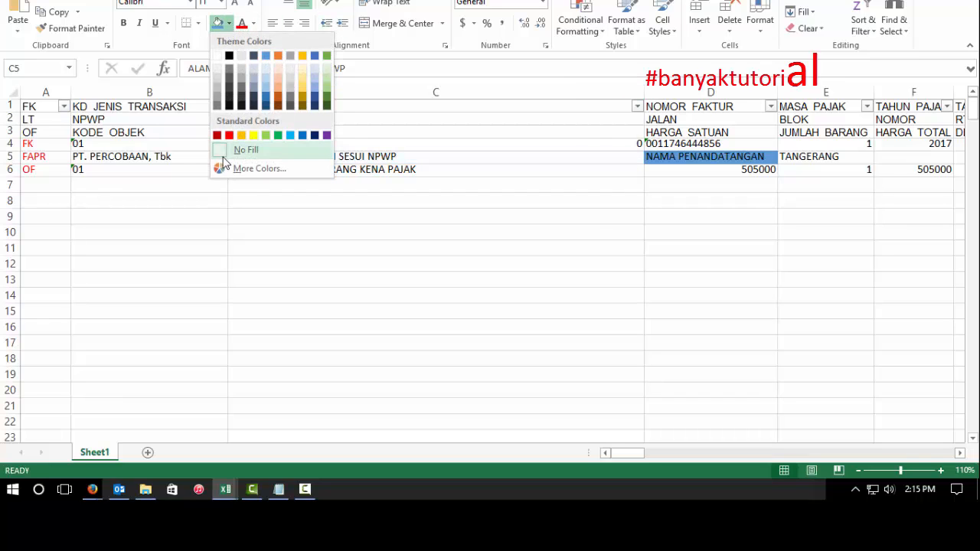
left_click(229, 135)
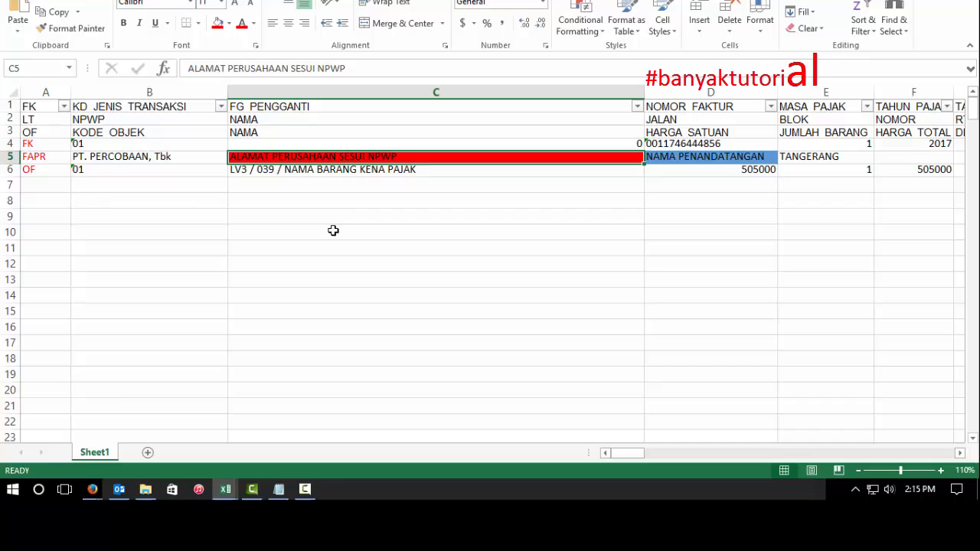
Switch to the Notepad note and append "YG BRWARNA BIRU" to the line about NAMA PENANDA TANGAN.
left_click(279, 489)
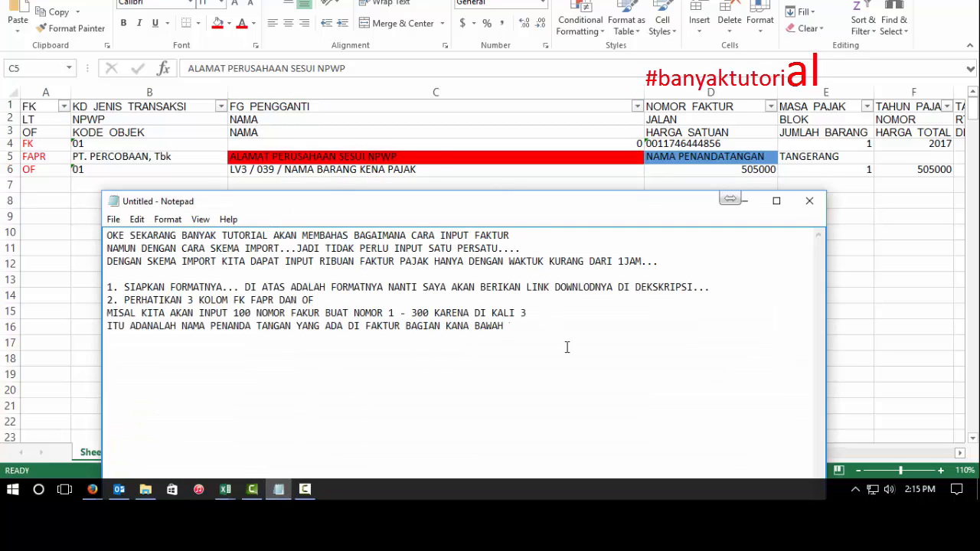
type("YG BRWARNA B")
type("IRU")
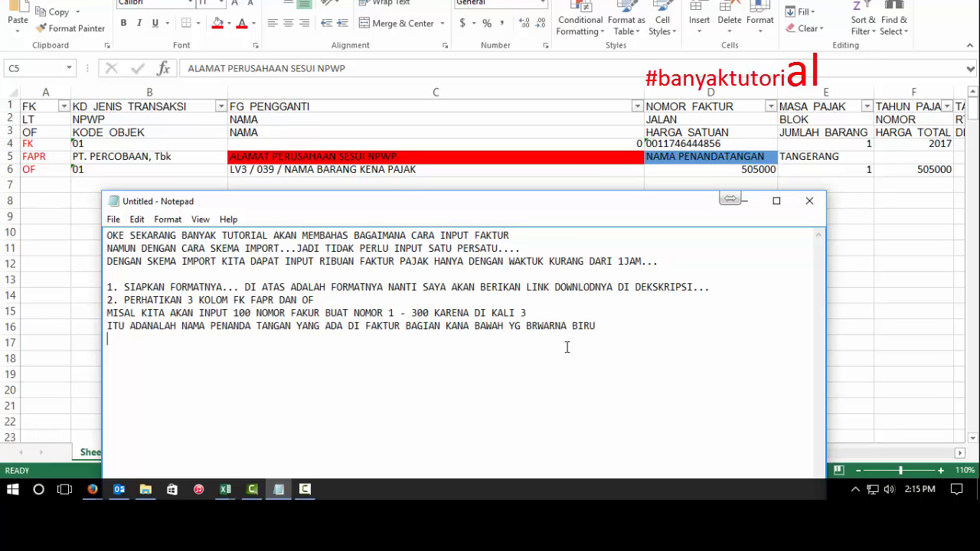
Add the note line "SEDANGAN YG MERAH NAMA PERUSAAN YG MENGELUARKAN FAKTUR PAJAK ATAU LAWAN TRANSAKSI".
type("SEF")
type("DANGAN")
type(" YG MERAH ")
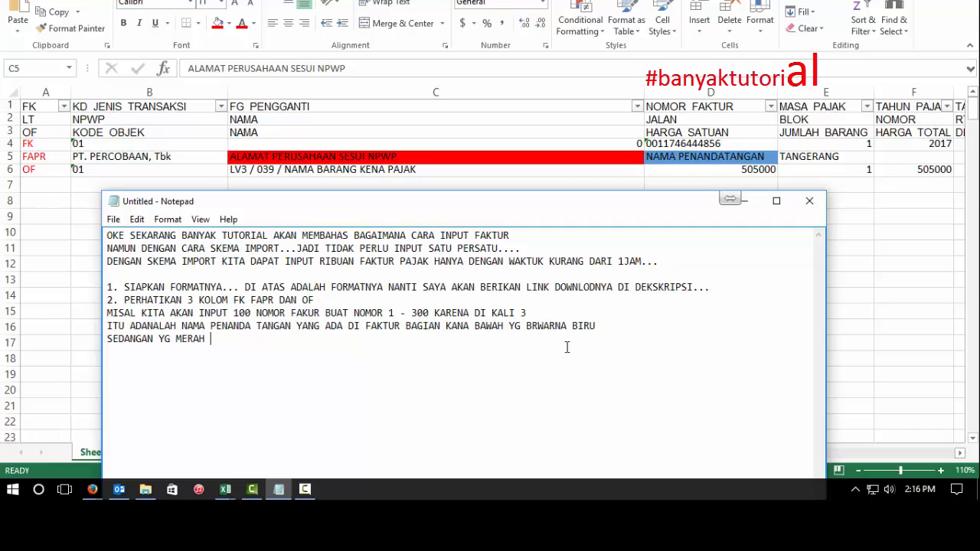
type("NAMA PERUSAAN")
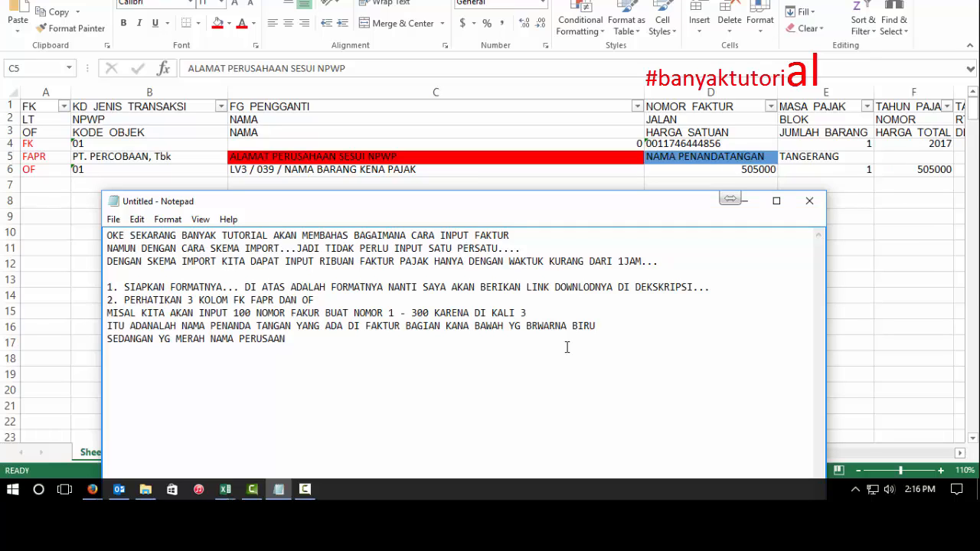
type(" YG MENGELUARKAN FAKTUR")
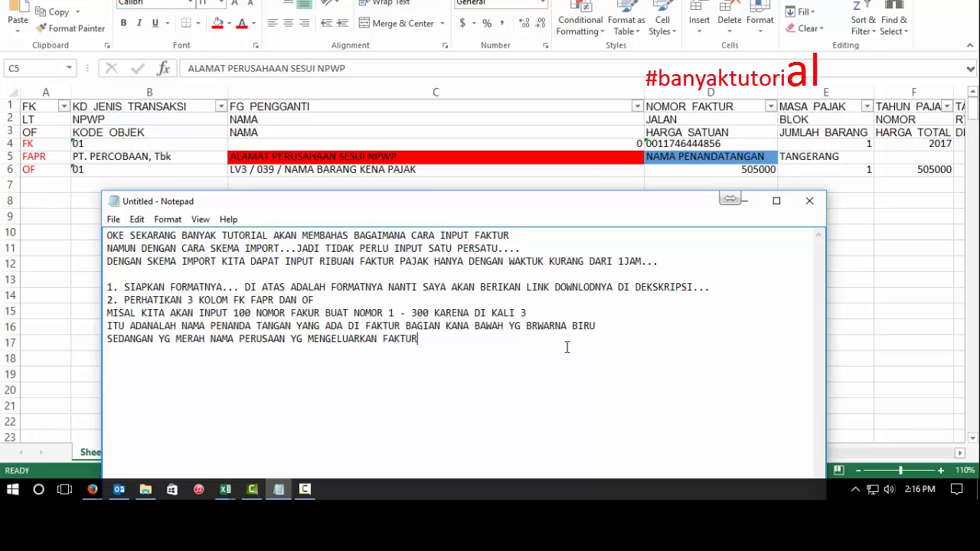
type(" PAJAK ATAU LAWAN T")
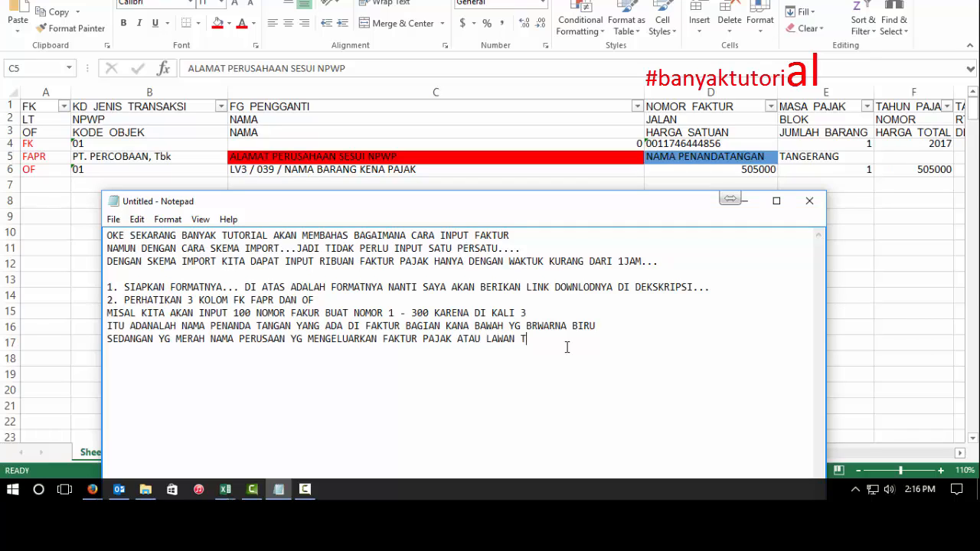
type("RANSAKSI")
Switch to Excel and give the company name cell B5 in the FAPR row the same red fill.
left_click(109, 156)
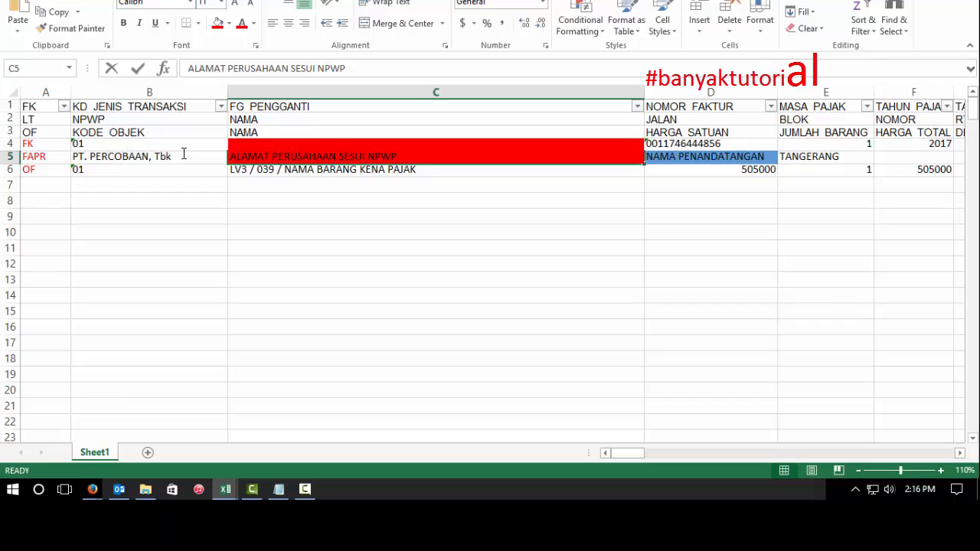
left_click(126, 156)
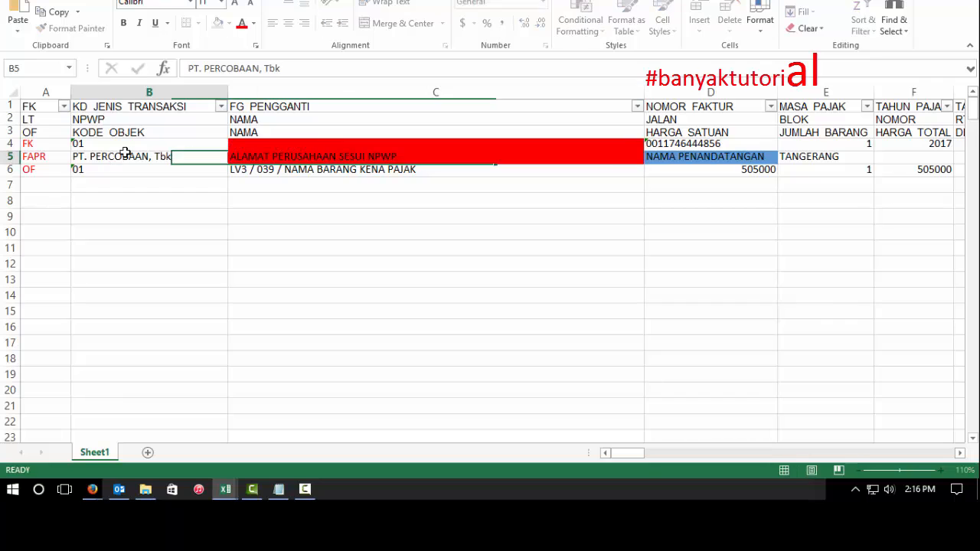
left_click(216, 23)
In the Notepad note, append "DAN ALAMATNYA" to the last line and add the line "OKE KITA MULAI SAJA".
left_click(279, 489)
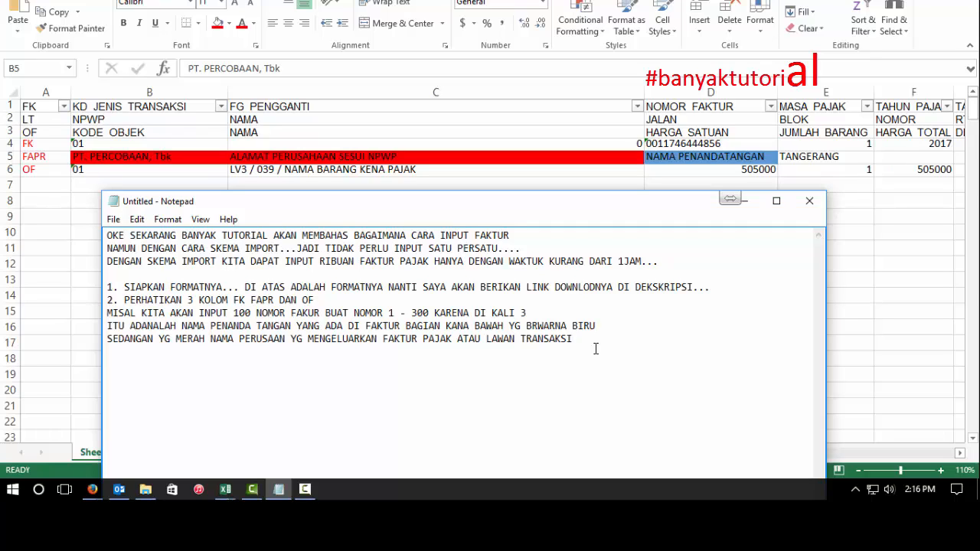
type("D")
type("AN ALAMATN")
type("KI")
type("TA MULAI")
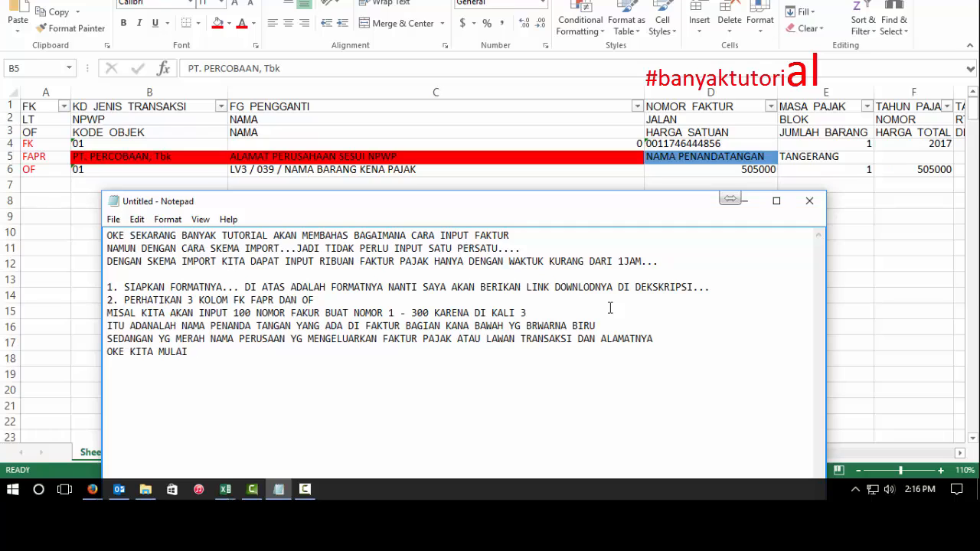
type(" SAJ.")
Copy the FK, FAPR and OF rows 4 to 6 in Excel and write note item "3. COPY SAMPAI NOMER 300".
key("Return")
type("3.")
left_click(80, 159)
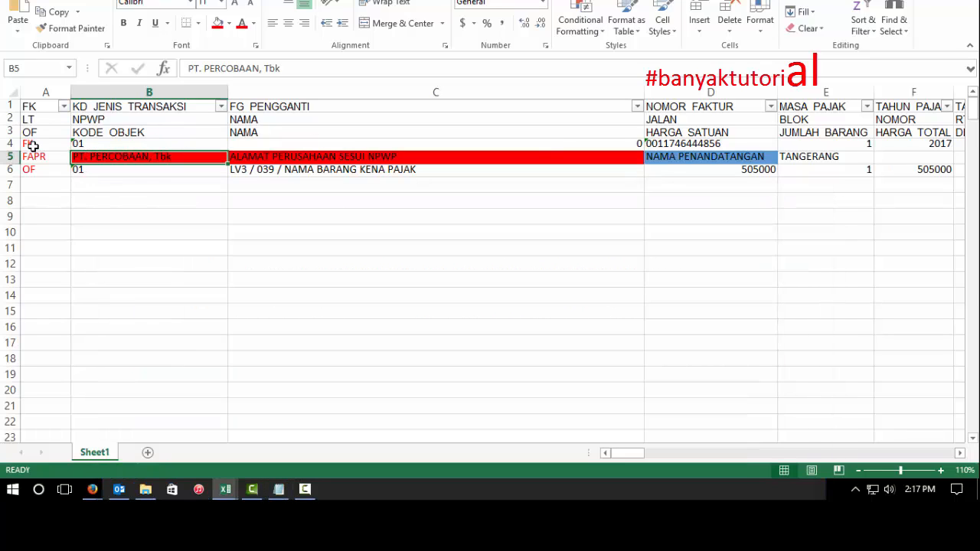
left_click_drag(33, 147, 34, 173)
key("ctrl+c")
key("alt+Tab")
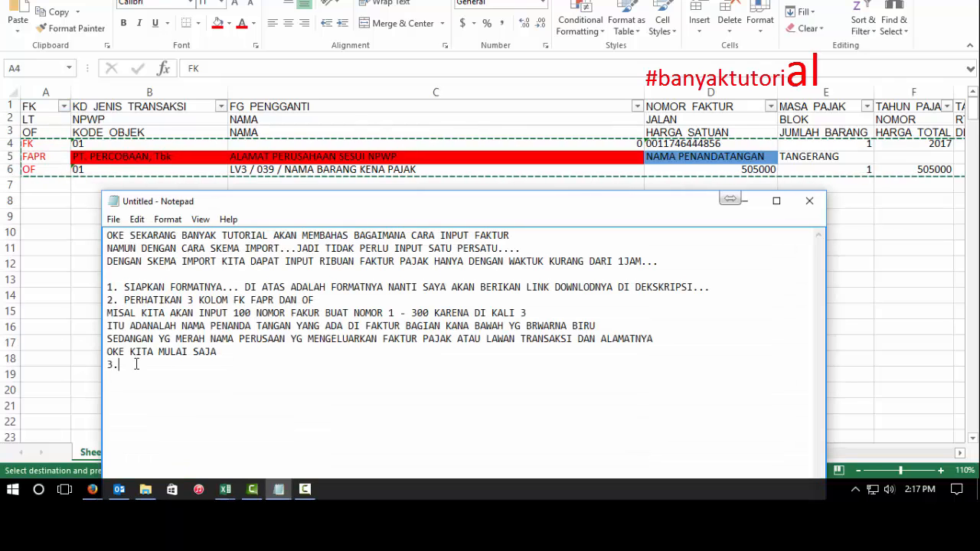
type("COPY SAMPAI NOMER 300")
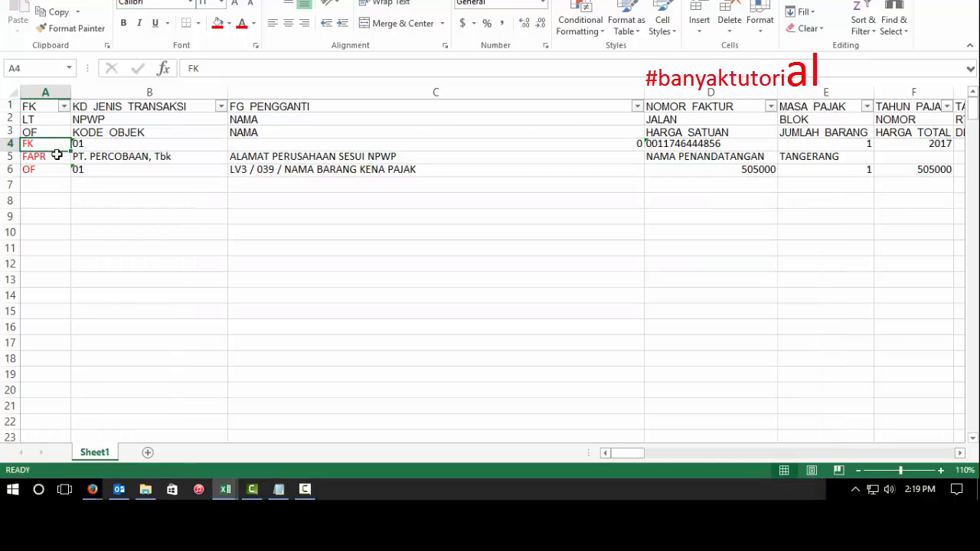
Copy the FK, FAPR and OF block A4:S6 in Excel and paste it as values into A7:S303, down to number 300.
left_click_drag(44, 140, 785, 172)
key("ctrl+c")
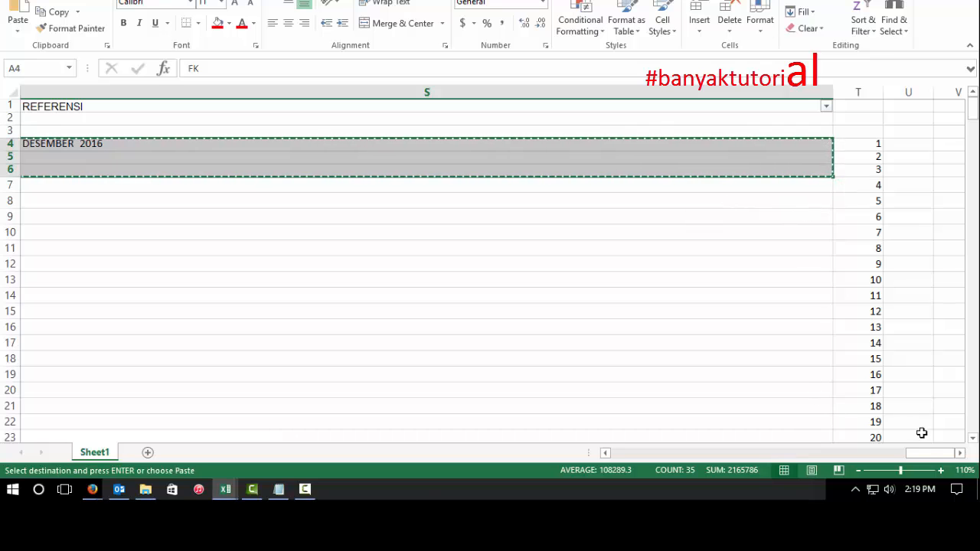
left_click_drag(931, 453, 628, 453)
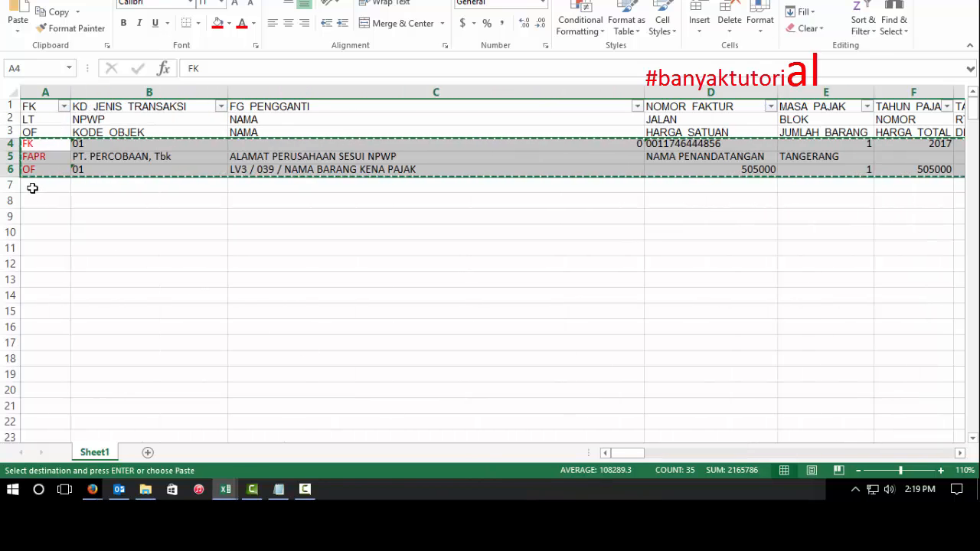
left_click_drag(31, 186, 803, 405)
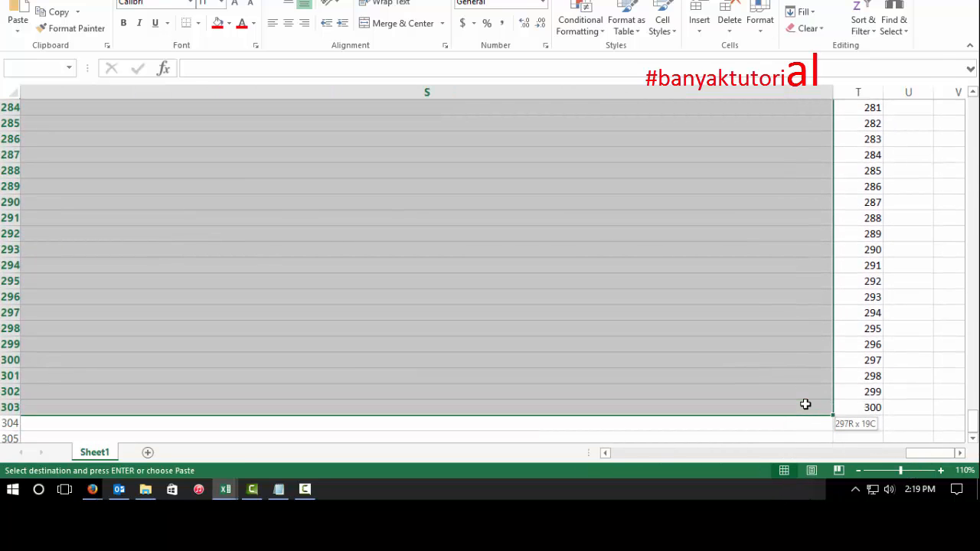
right_click(363, 256)
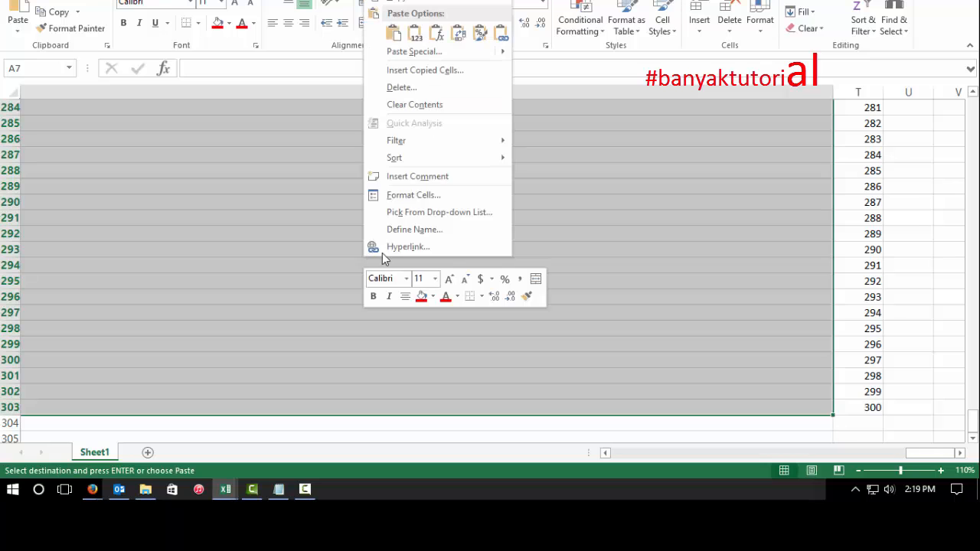
left_click(411, 43)
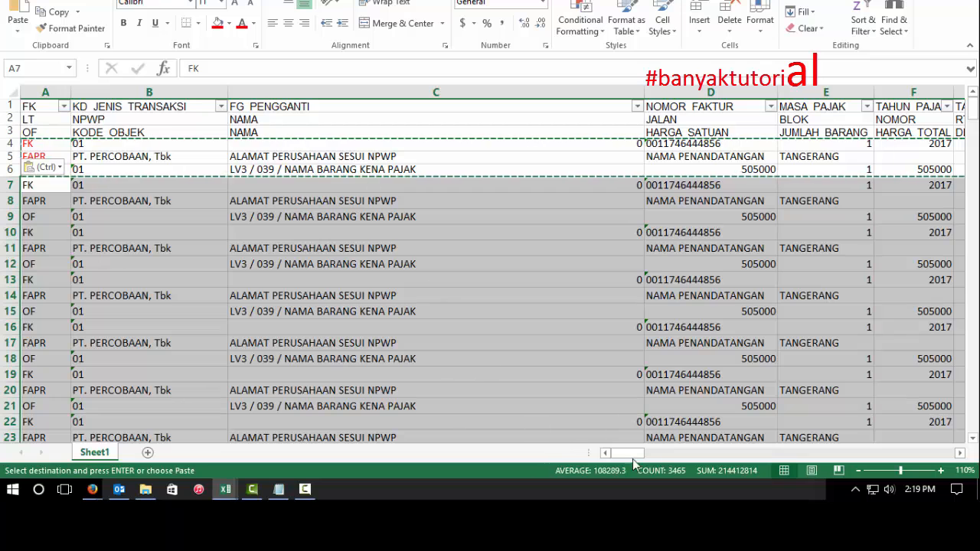
left_click(346, 262)
left_click(455, 161)
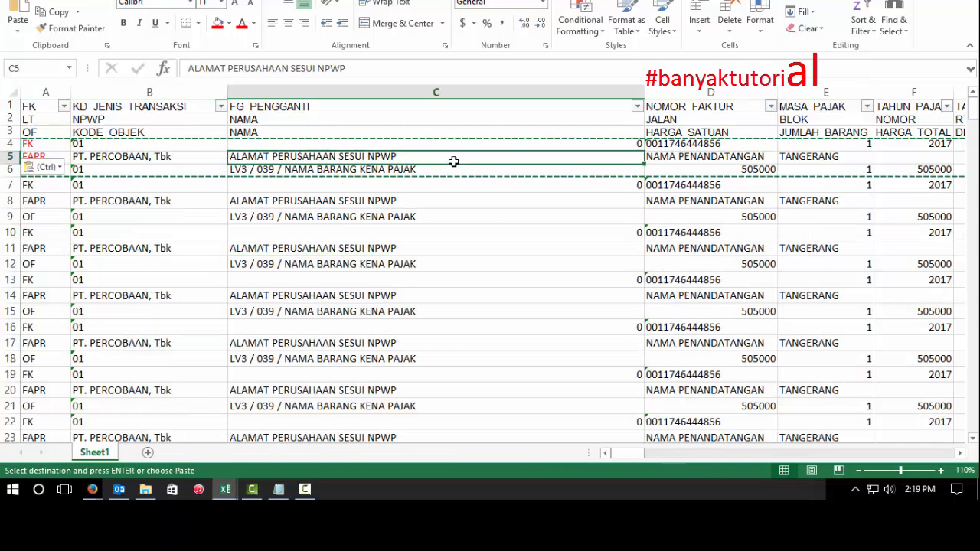
Add the Notepad item "4. SETELAH DI COPY BLOK SEMUA SAMPI DI NOMER TD KITA BUAT.... DAN SORT DATA".
left_click(278, 489)
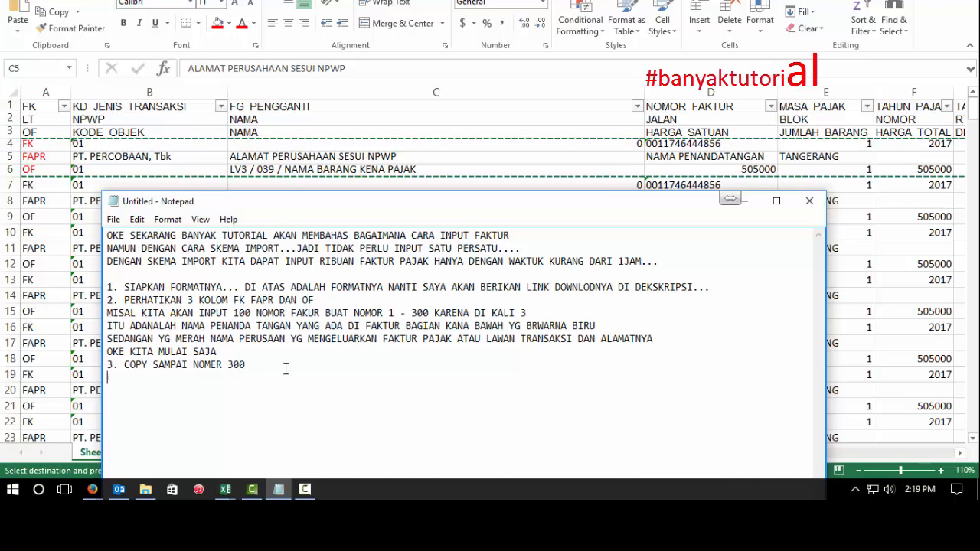
type("4. SETELAH D COPY")
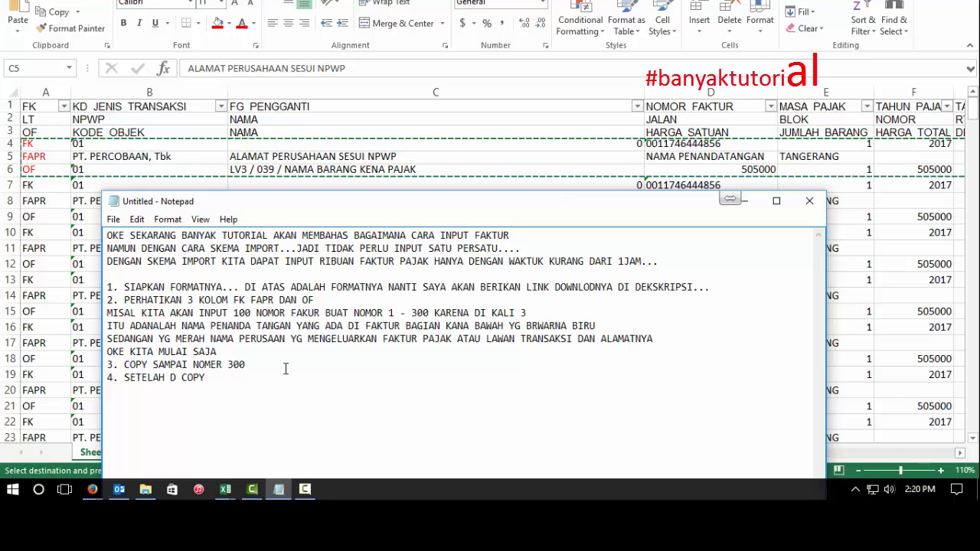
key("BackSpace")
key("BackSpace")
key("BackSpace")
key("BackSpace")
key("BackSpace")
type("I COPY BLOK SEMUA")
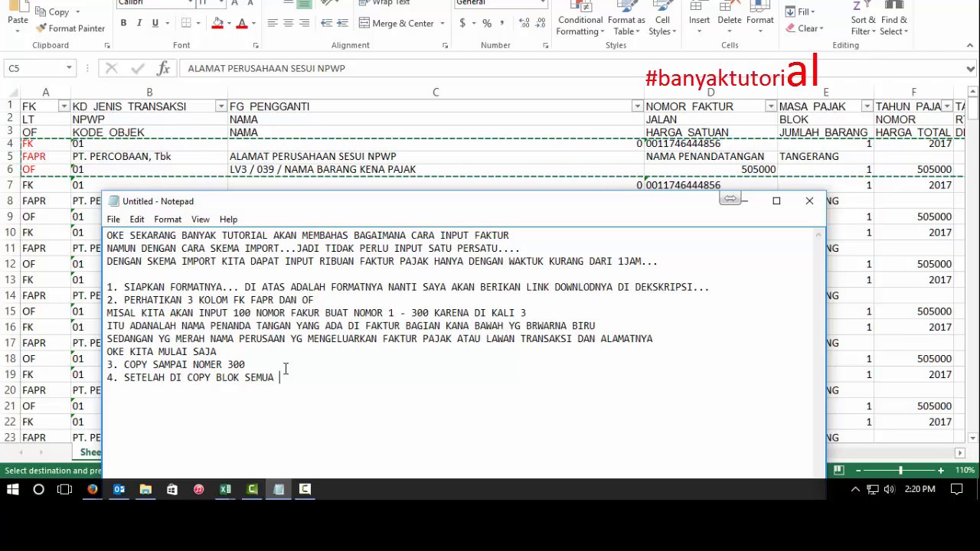
type(" SAMPI DI NOMER TD KITA BUAT")
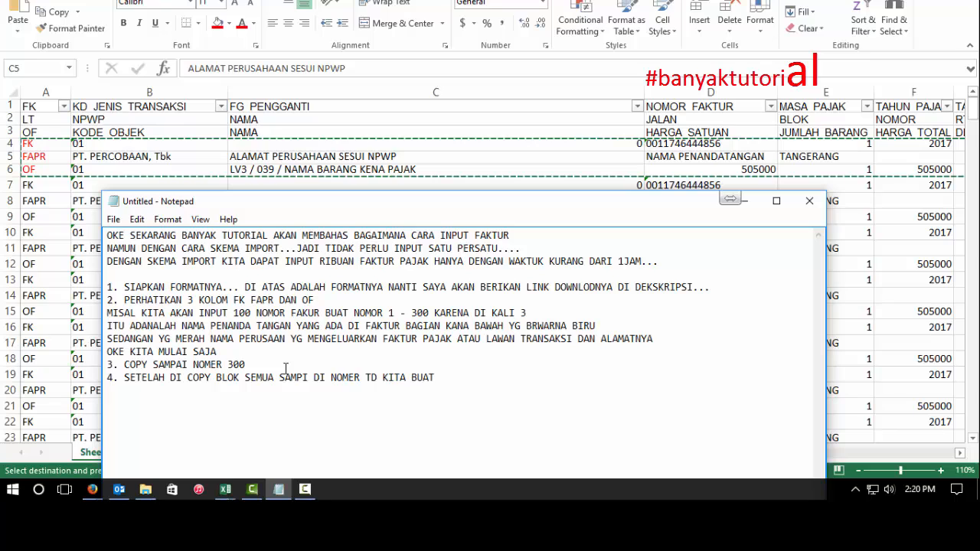
type(".... DAN SORT DATA")
In the import template workbook, sort rows 4 to 303 (A4:T303) by Column A values, treating the data as having no headers.
key("alt+Tab")
left_click(88, 201)
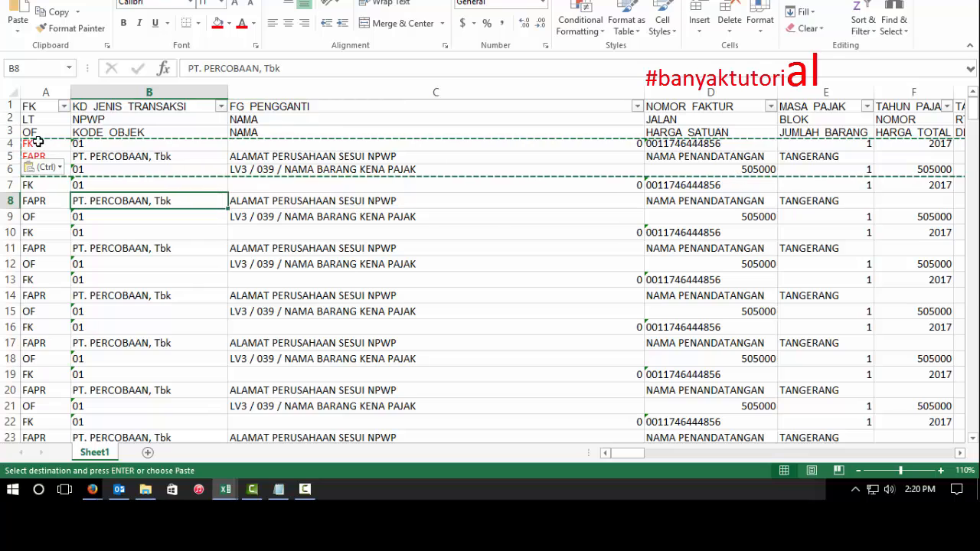
left_click_drag(43, 143, 853, 408)
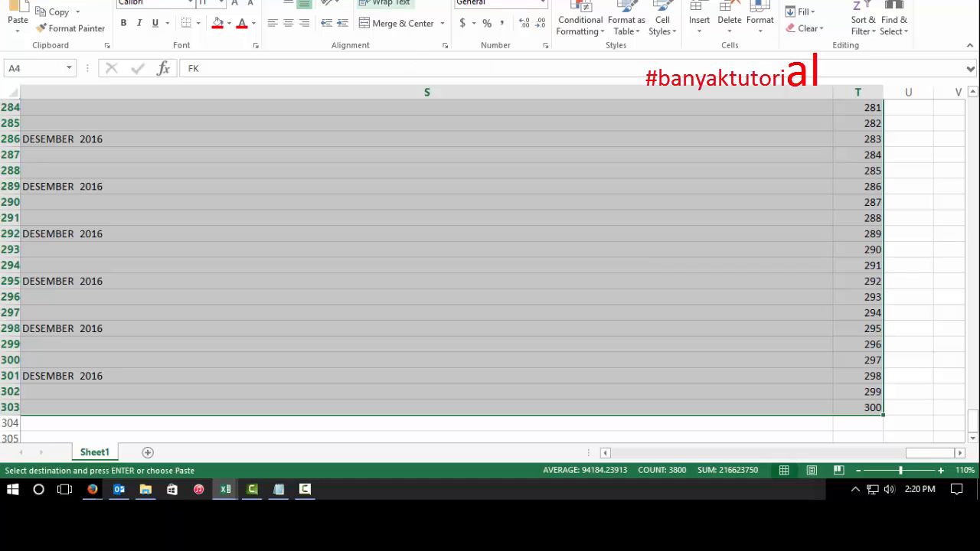
left_click(252, 0)
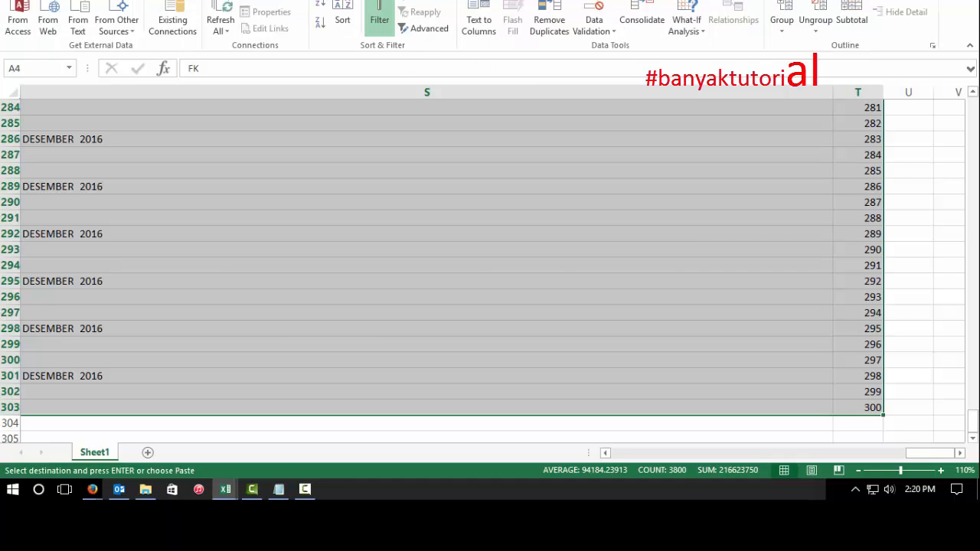
left_click(342, 17)
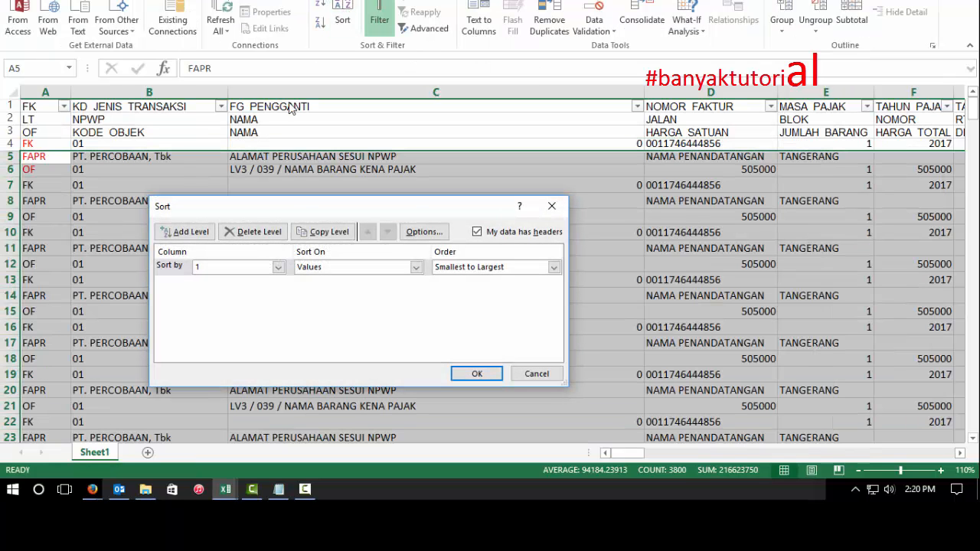
left_click(476, 231)
left_click(278, 267)
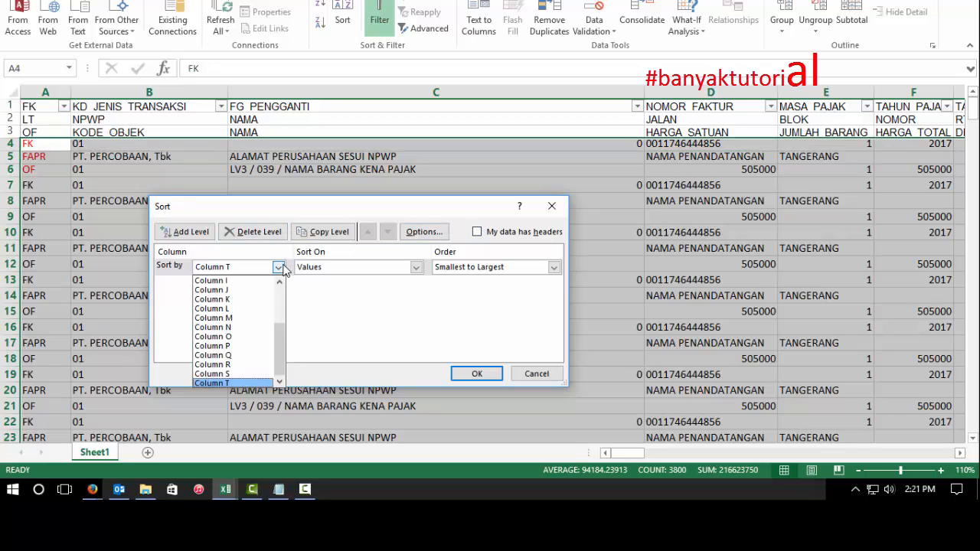
left_click_drag(276, 360, 280, 281)
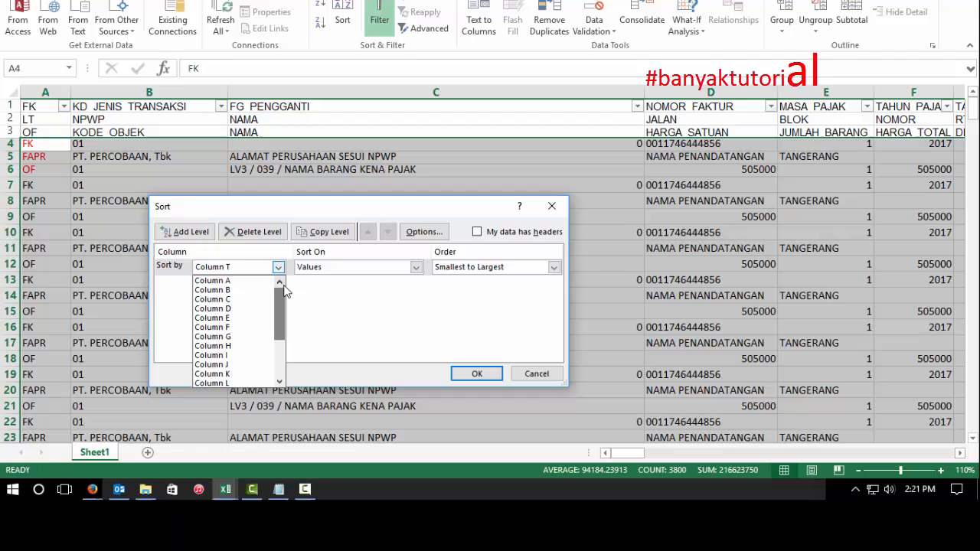
left_click(224, 281)
left_click(476, 373)
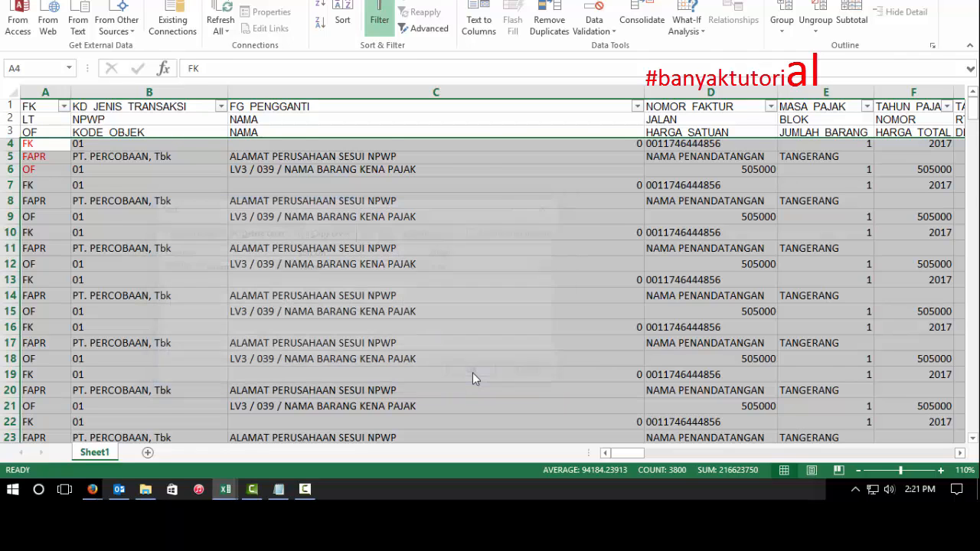
scroll(352, 241, "down", 16)
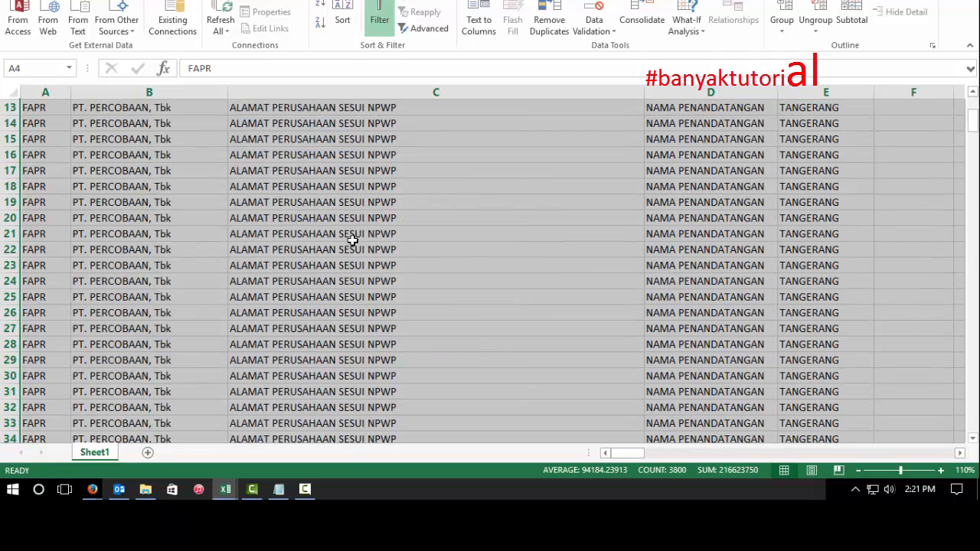
scroll(351, 242, "down", 18)
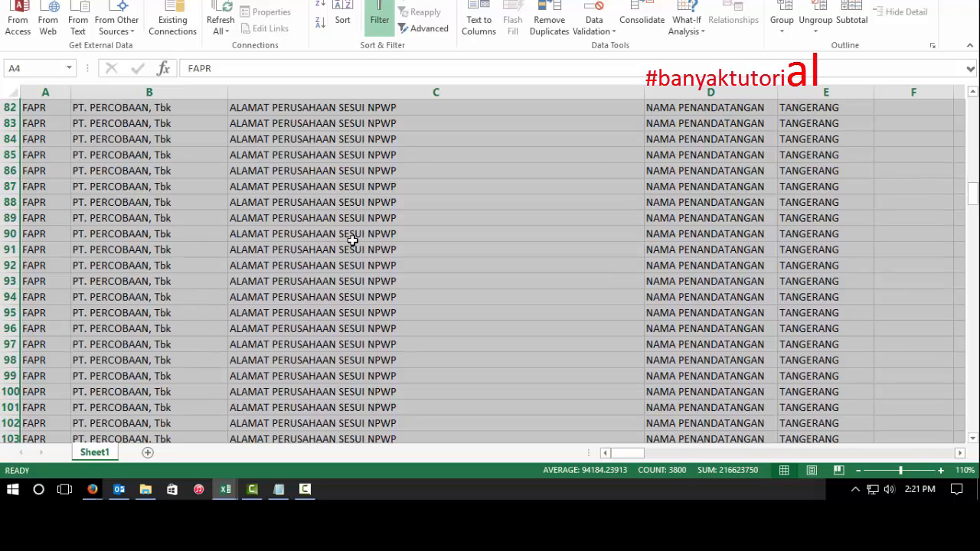
scroll(352, 240, "up", 3)
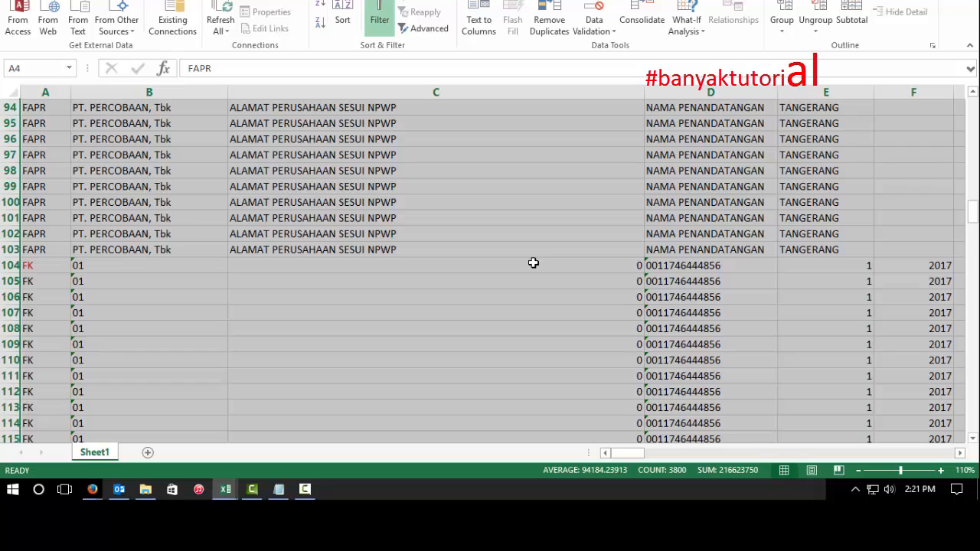
Add the Notepad items "5. OK SEKARANG KITA EKSEKUSI.. DATA SUDAH TERPISAH..." and "6. MASUKAN NOMER FAKTUR..".
left_click(279, 490)
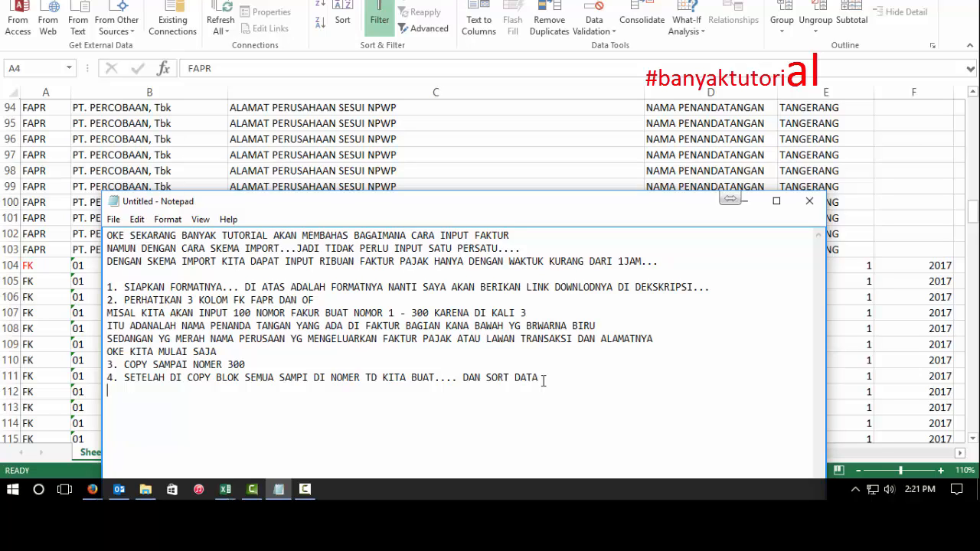
type("5. OK")
type("SEKARANG KITA EKSEKUSI")
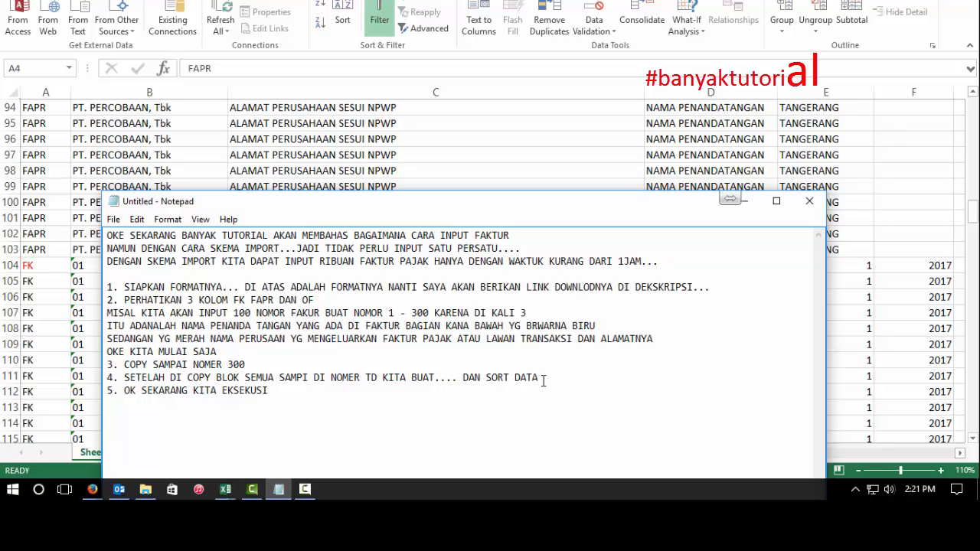
type("DATA SUDAH TERPISAH...")
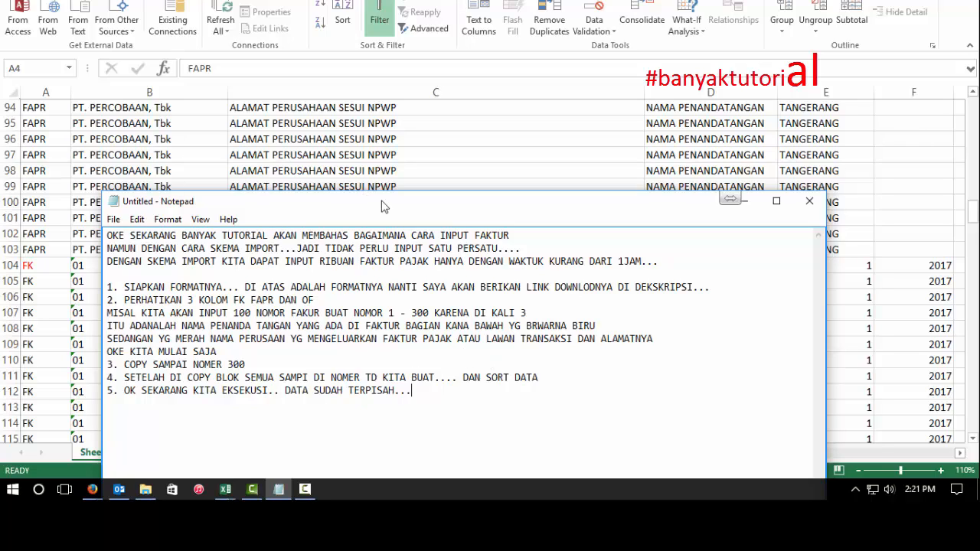
key("Return")
type("6. MASUKAN NOMER")
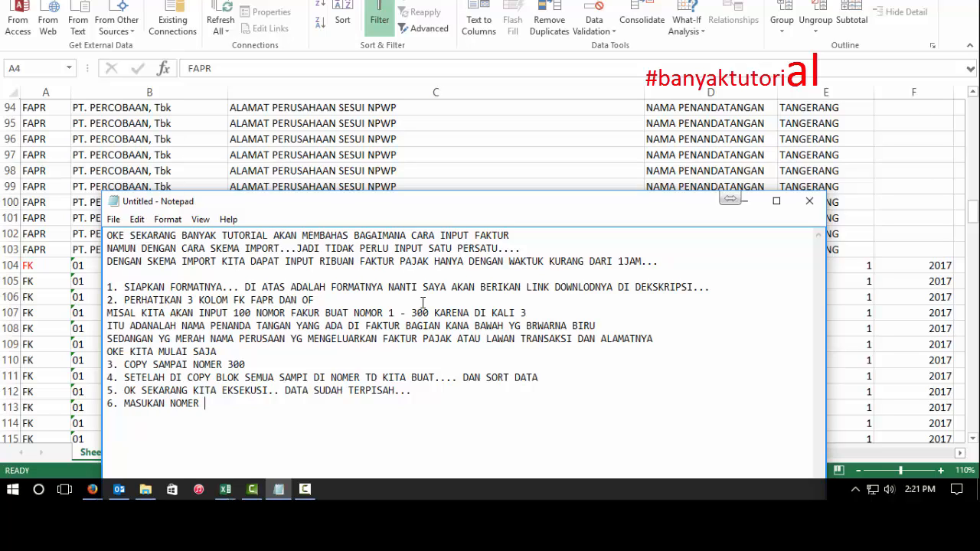
type(" FAKTUR..")
In Excel, enter the explanatory text "KOLOM NOMOR FAKTUR" in cell D104, and undo the entry.
left_click(355, 184)
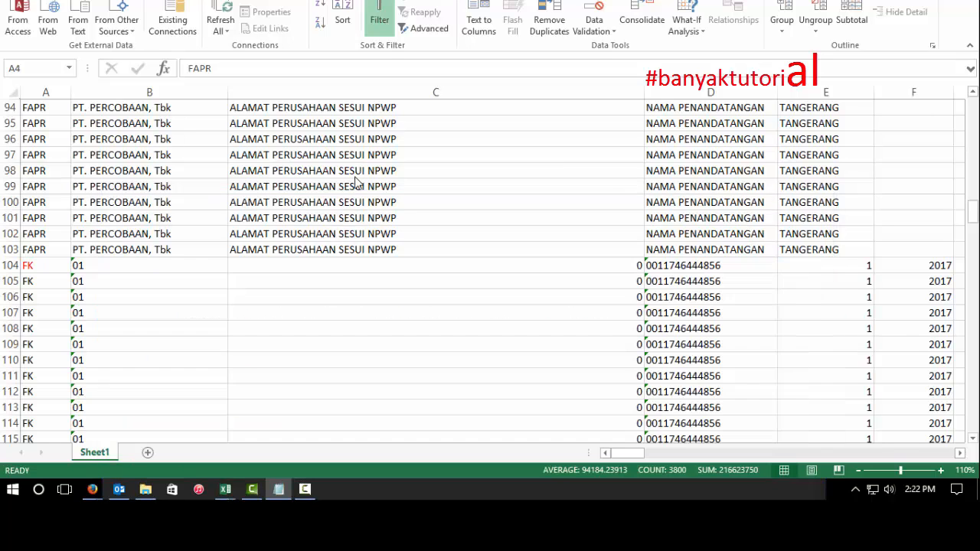
left_click(684, 266)
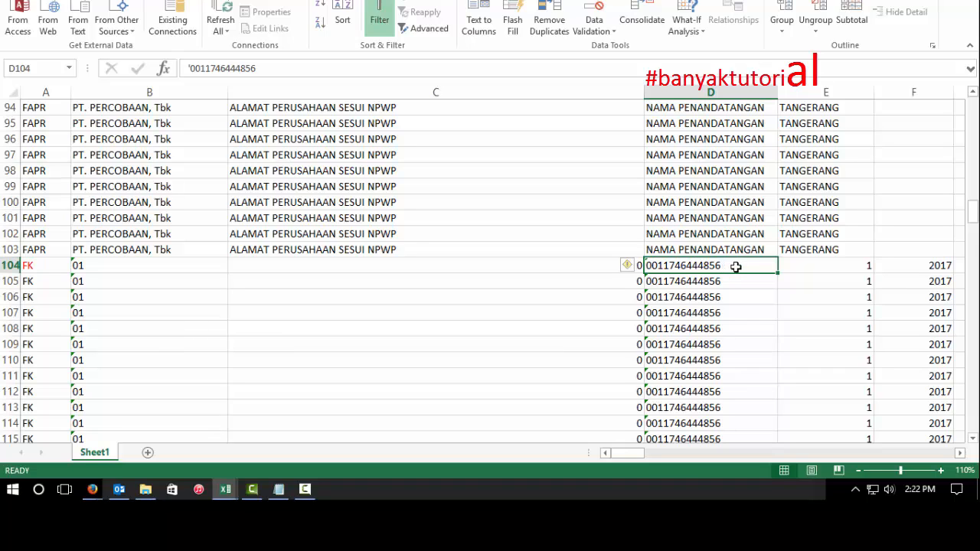
type("KOLO")
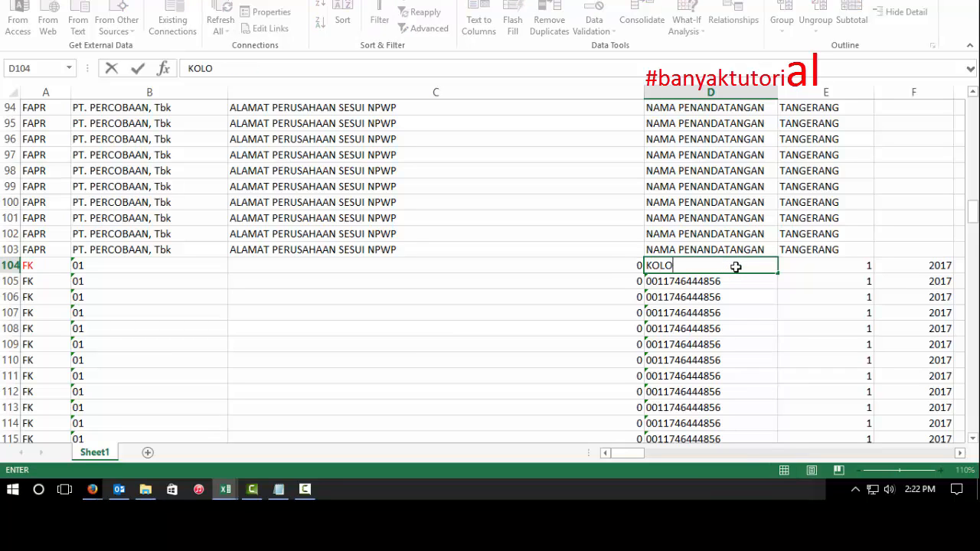
type("M NOMOER")
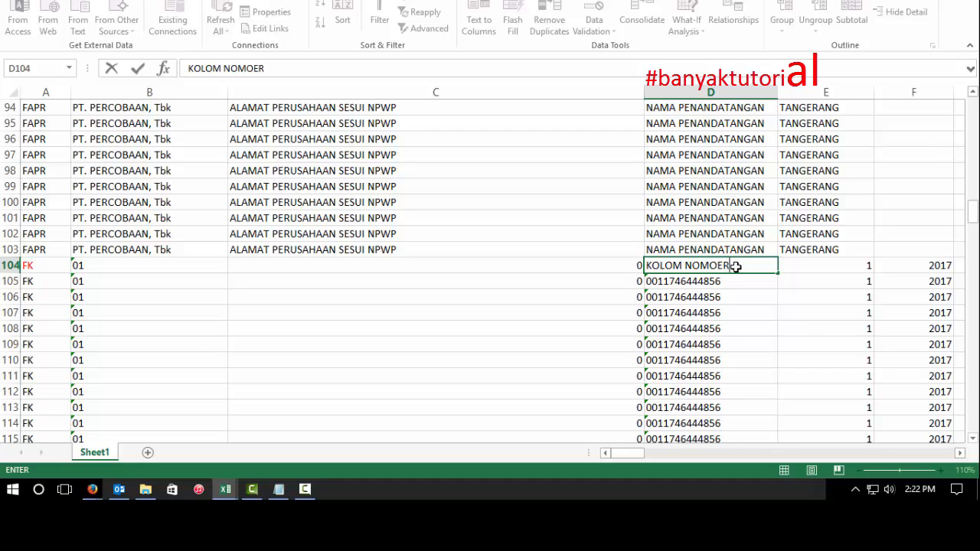
key("BackSpace")
type("R FAKTUR")
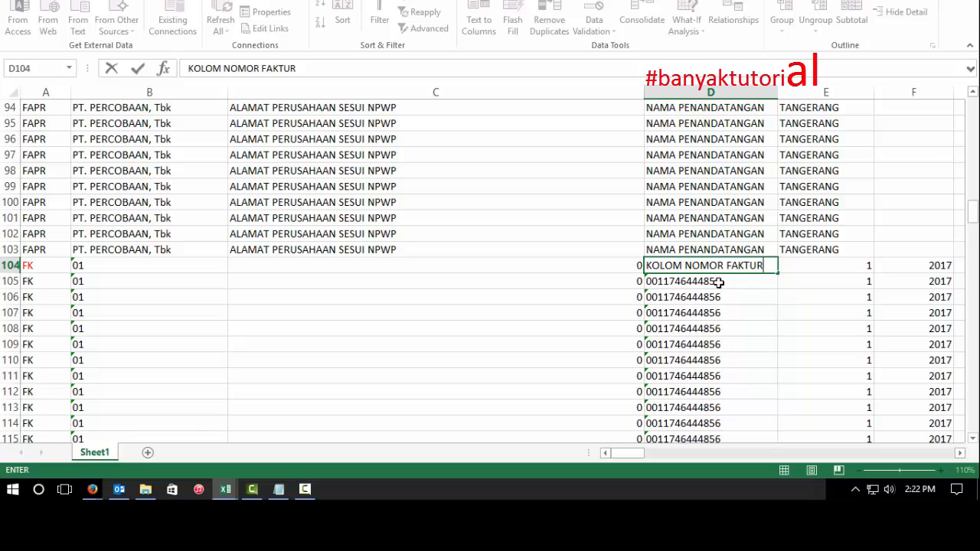
left_click(719, 283)
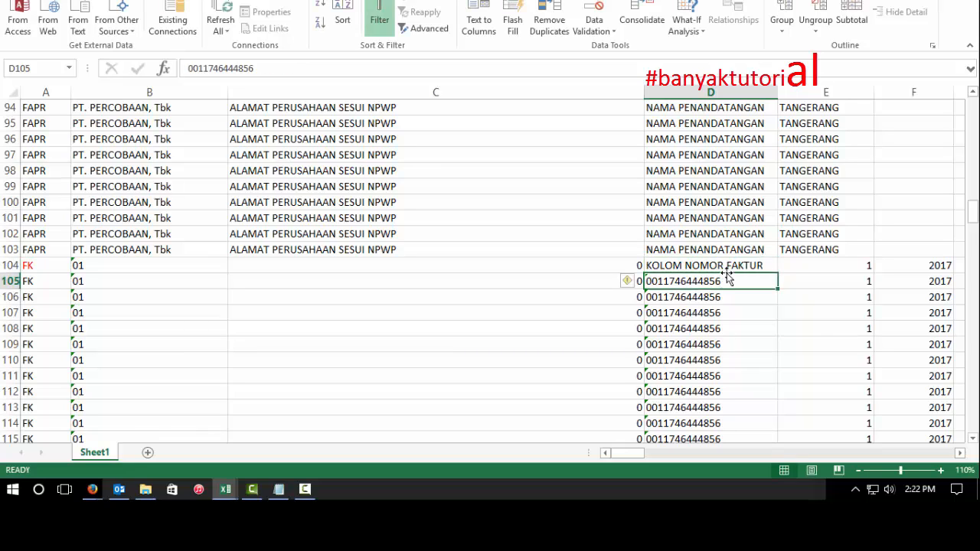
key("ctrl+z")
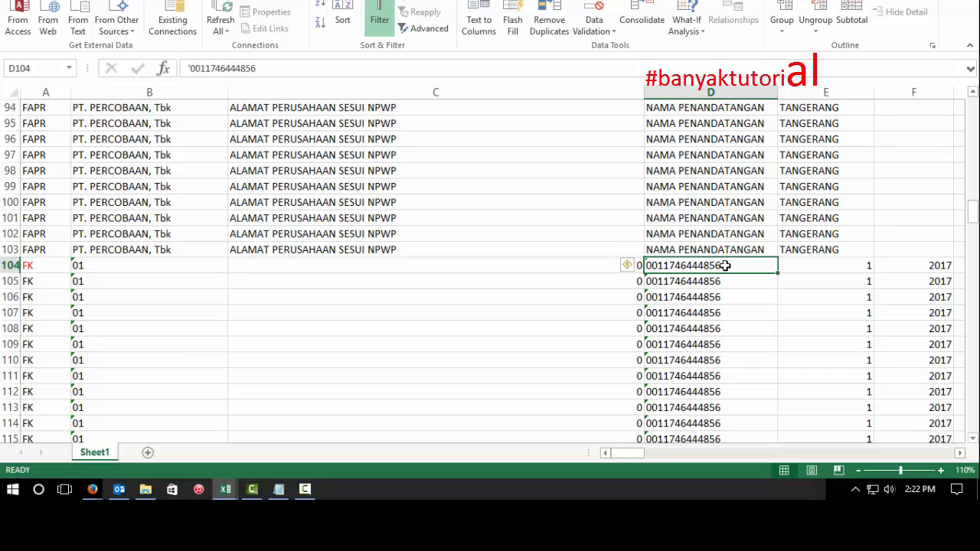
Replace the content of D104 with the remark "FORMAT PENULISAN HARUS SEPERTI INI WAJIB" and undo the replacement.
double_click(725, 265)
left_click_drag(725, 265, 573, 248)
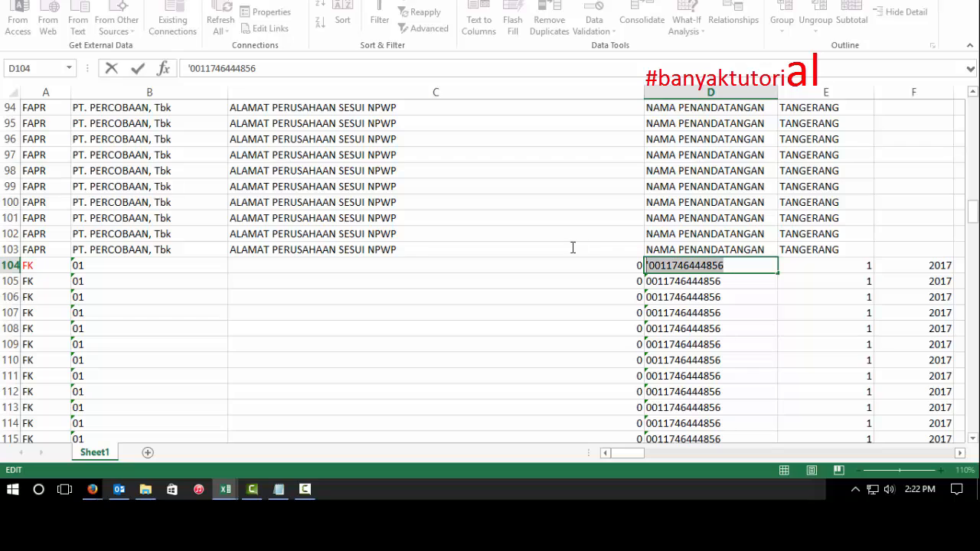
key("BackSpace")
type("FO")
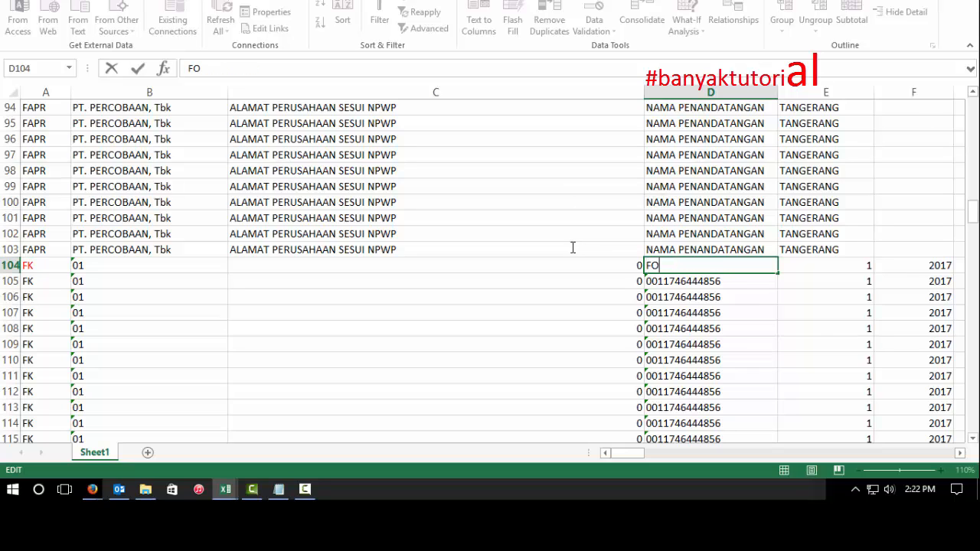
type("RMAT PENULISAN HARUS")
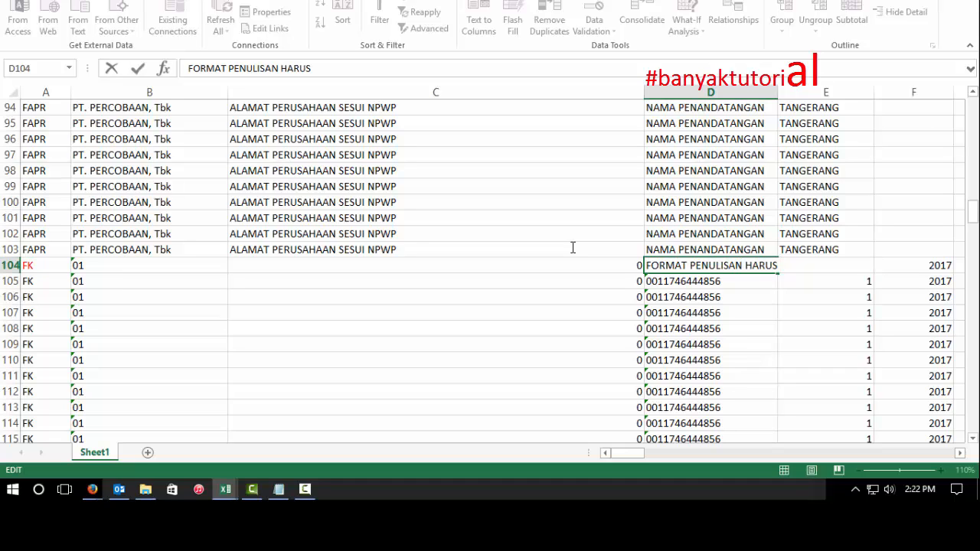
type(" SEPERTI INI")
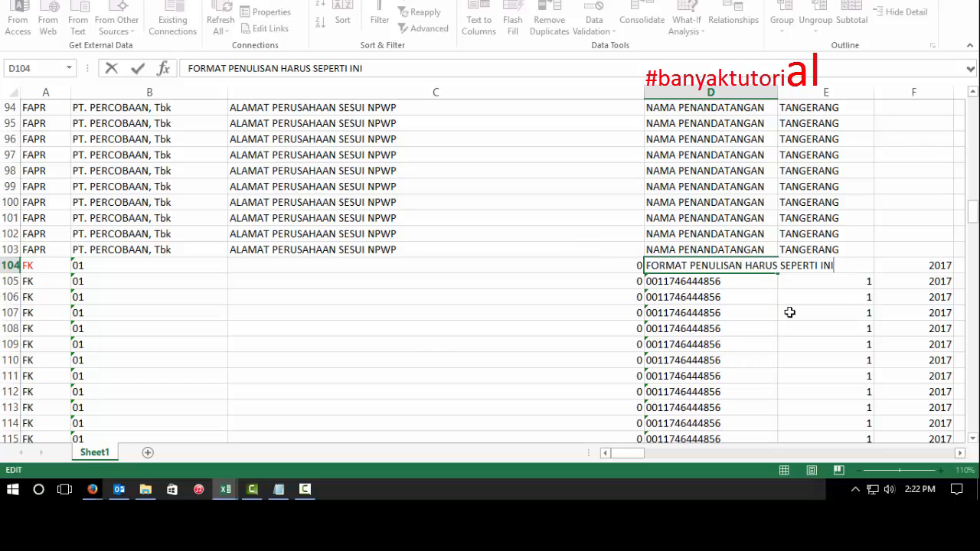
type(" WAJIB")
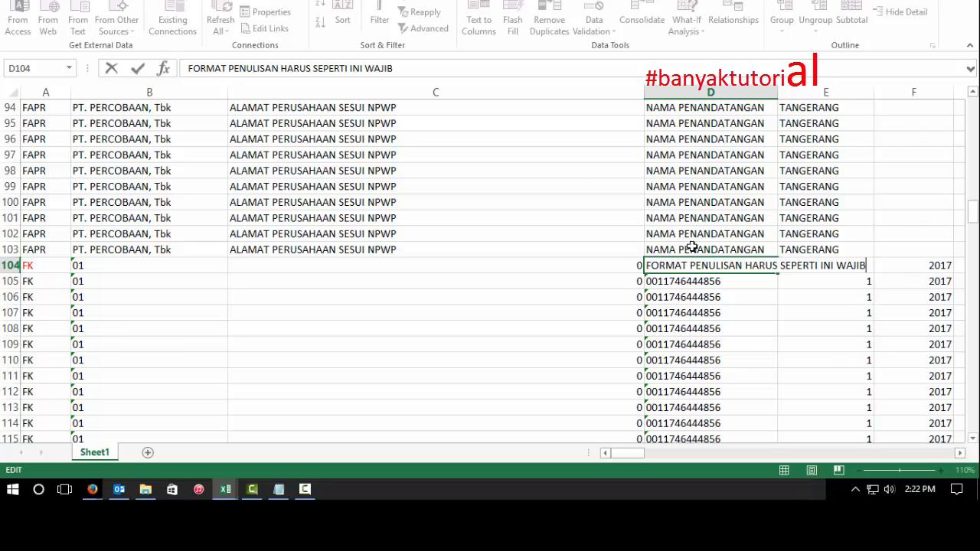
left_click(697, 283)
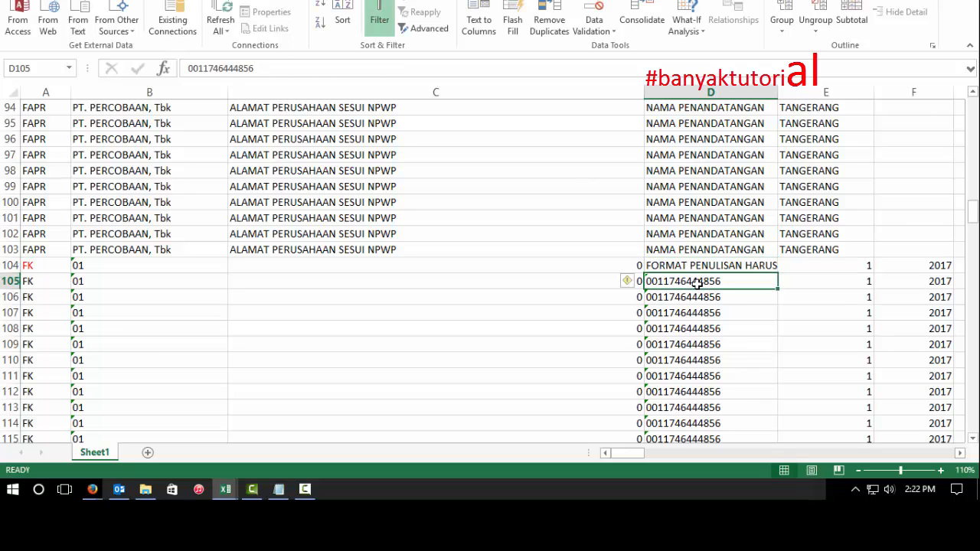
key("ctrl+z")
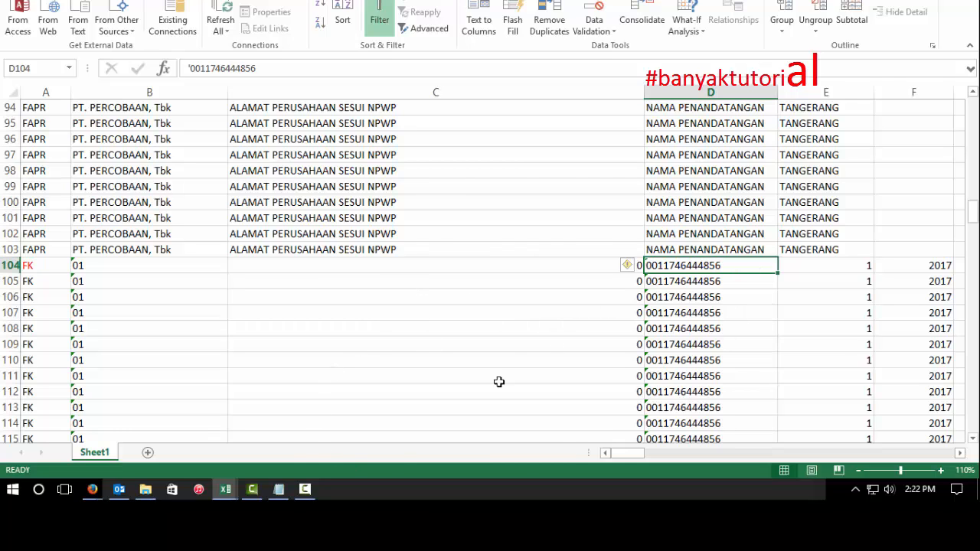
Switch to the JANUARI (1) workbook and copy the 100 invoice numbers in the NO FAKTUR column, H2:H101.
mouse_move(230, 488)
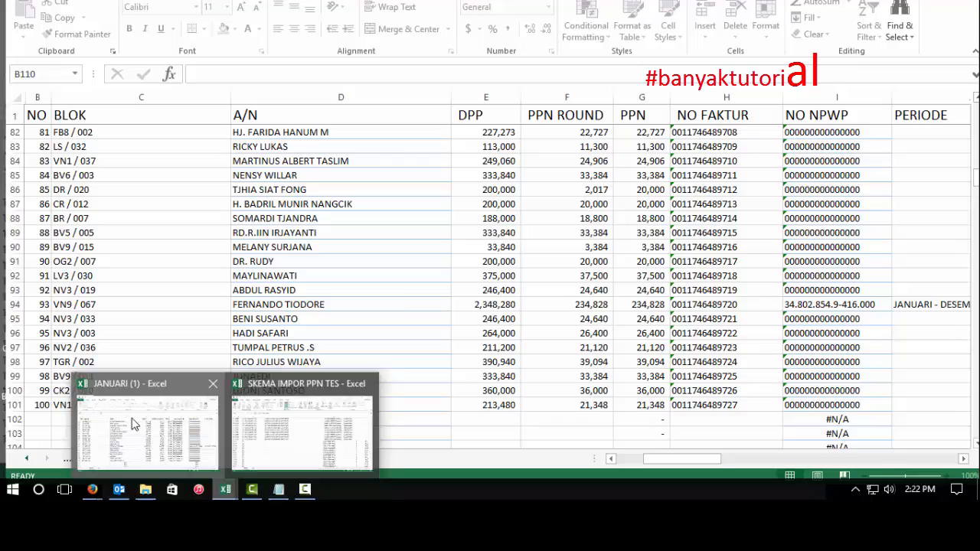
left_click(134, 419)
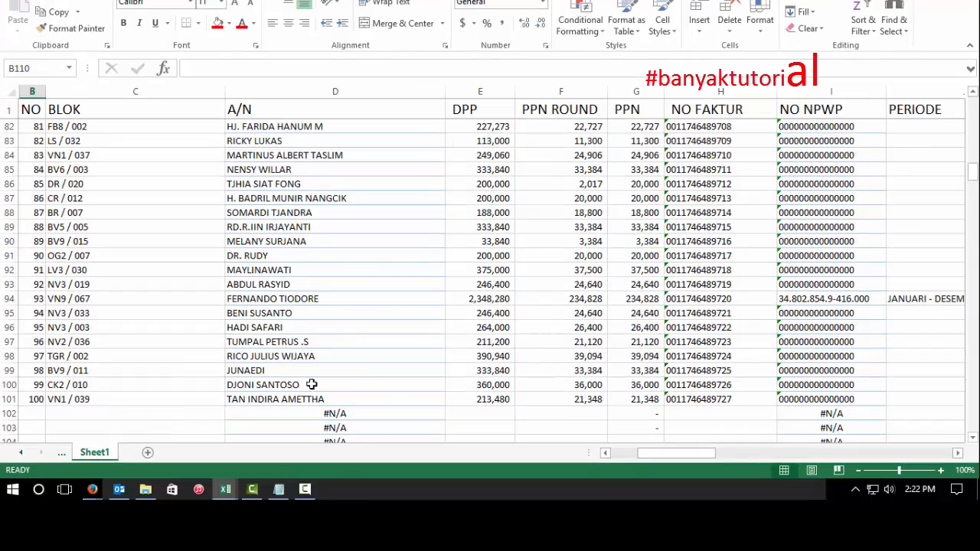
left_click(705, 237)
left_click_drag(709, 401, 696, 132)
scroll(766, 245, "down", 12)
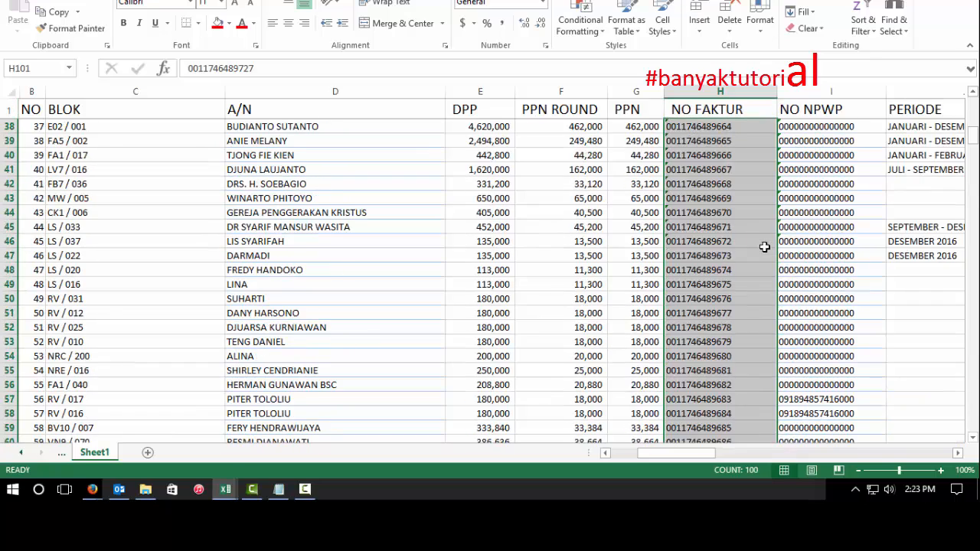
scroll(728, 253, "down", 20)
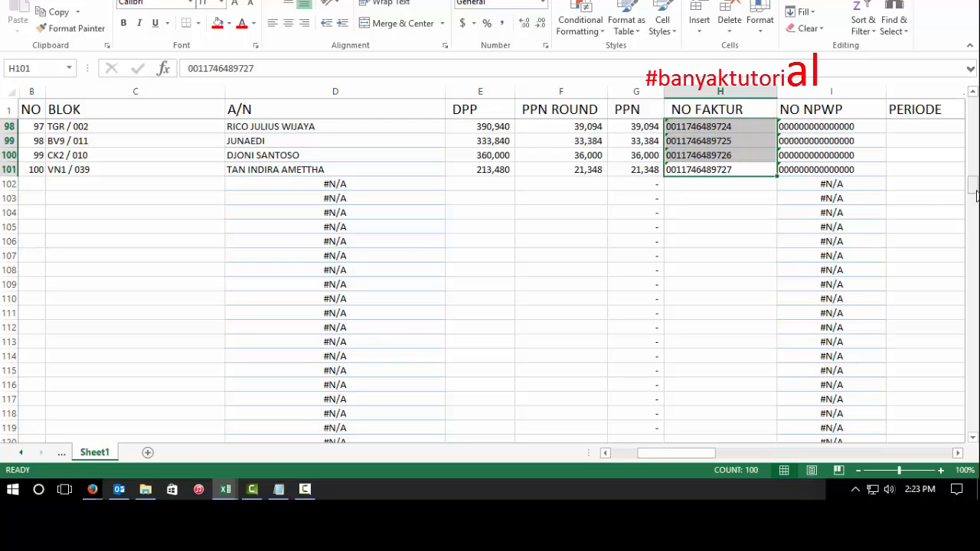
left_click_drag(974, 196, 971, 81)
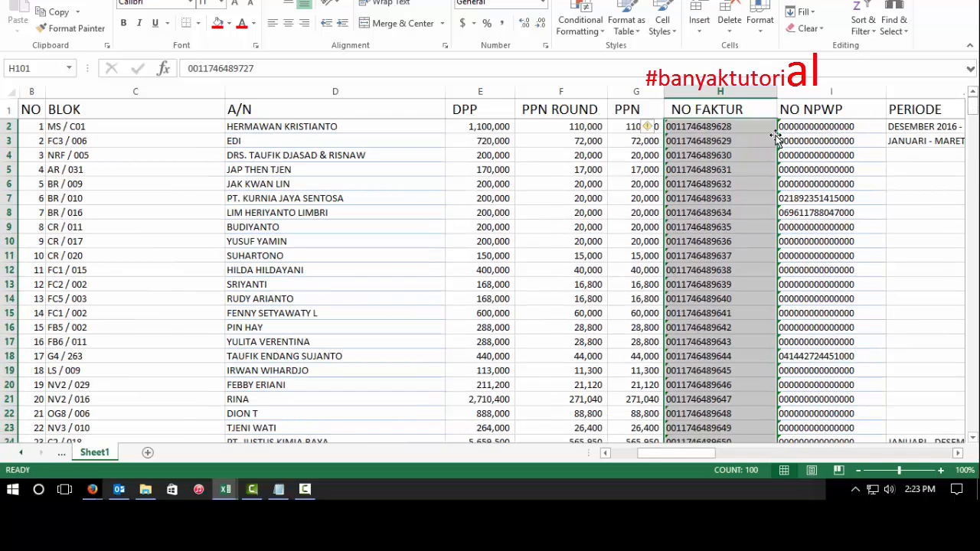
left_click_drag(720, 127, 735, 241)
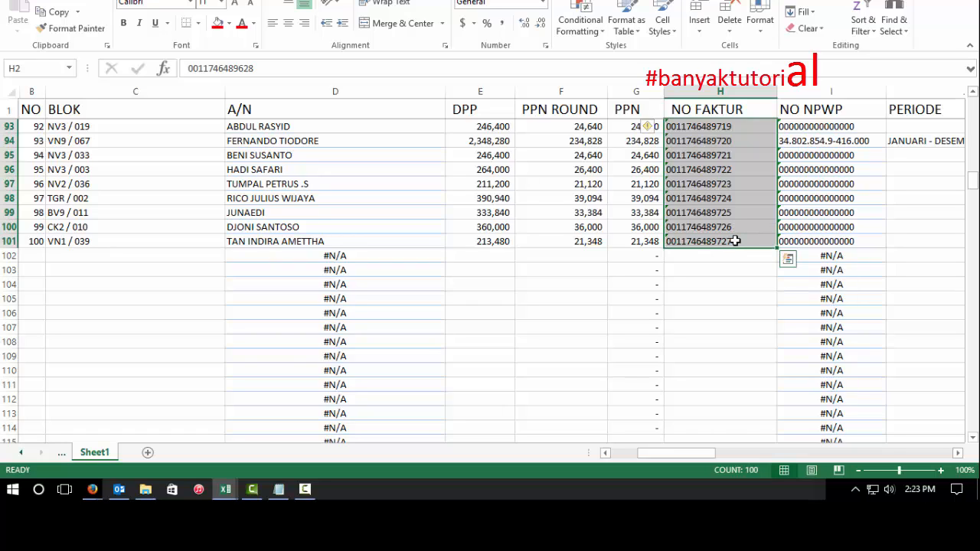
key("ctrl+c")
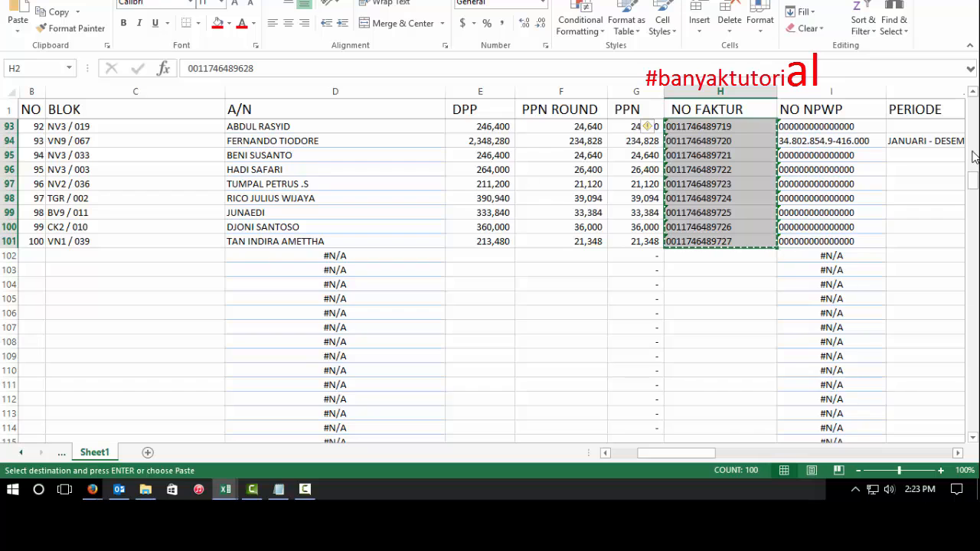
Switch to the SKEMA IMPOR PPN TES workbook and paste the copied invoice numbers as values from cell D104 downward.
left_click_drag(972, 181, 975, 80)
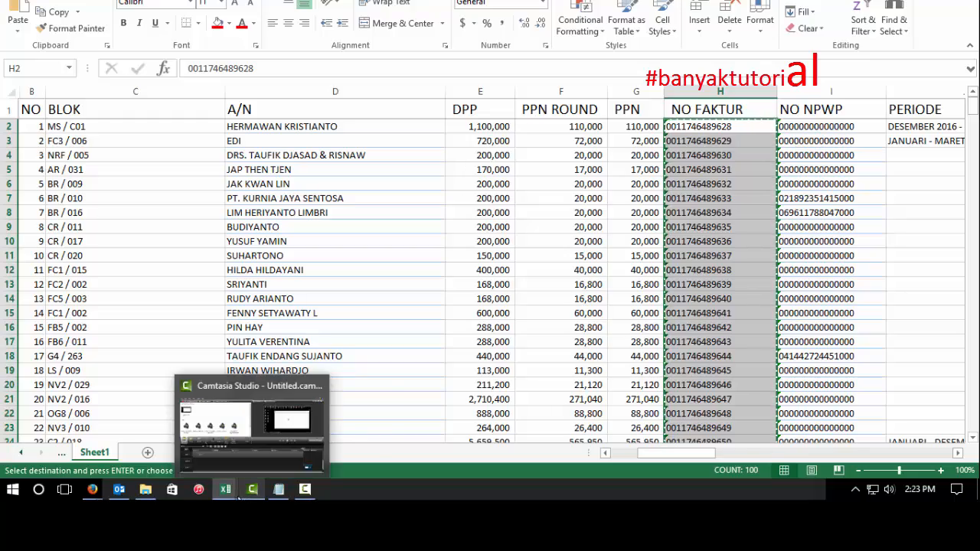
mouse_move(230, 488)
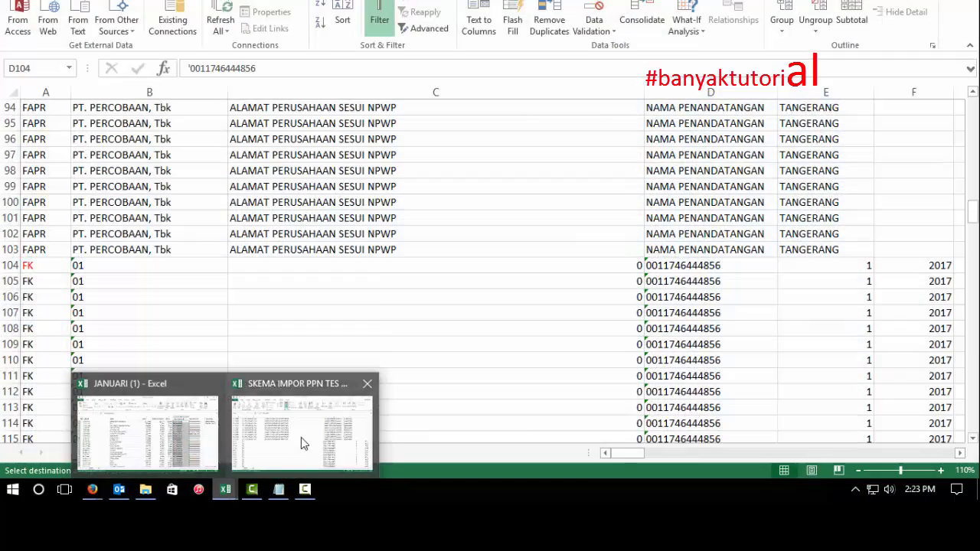
left_click(301, 438)
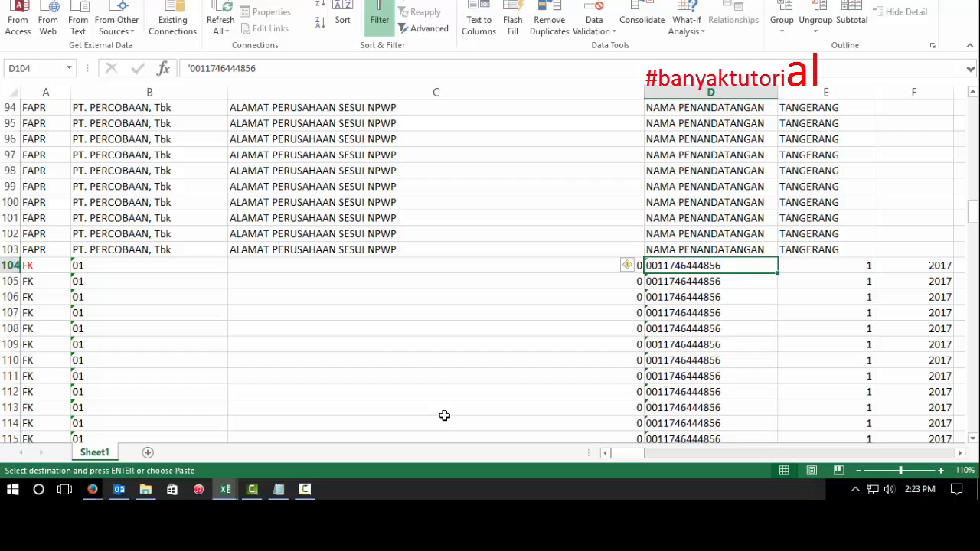
right_click(720, 265)
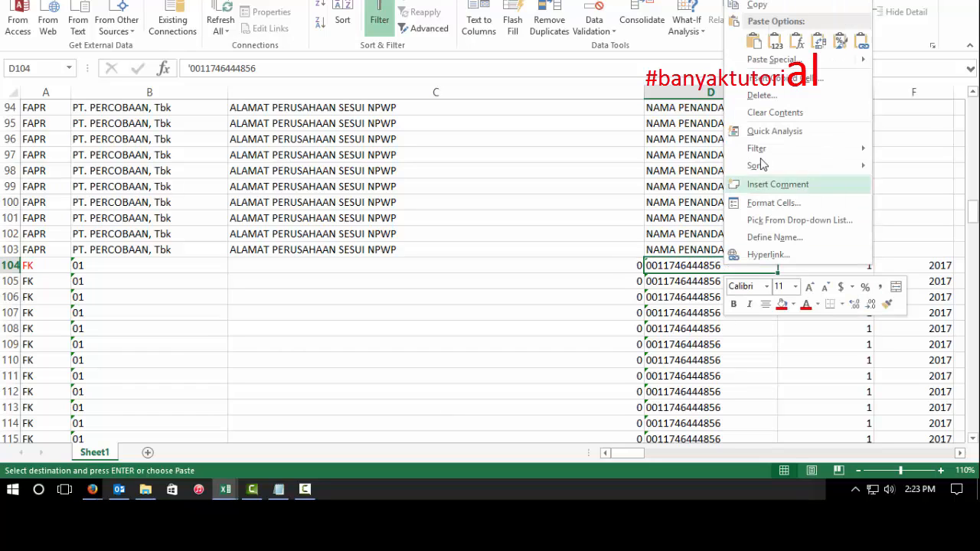
left_click(778, 45)
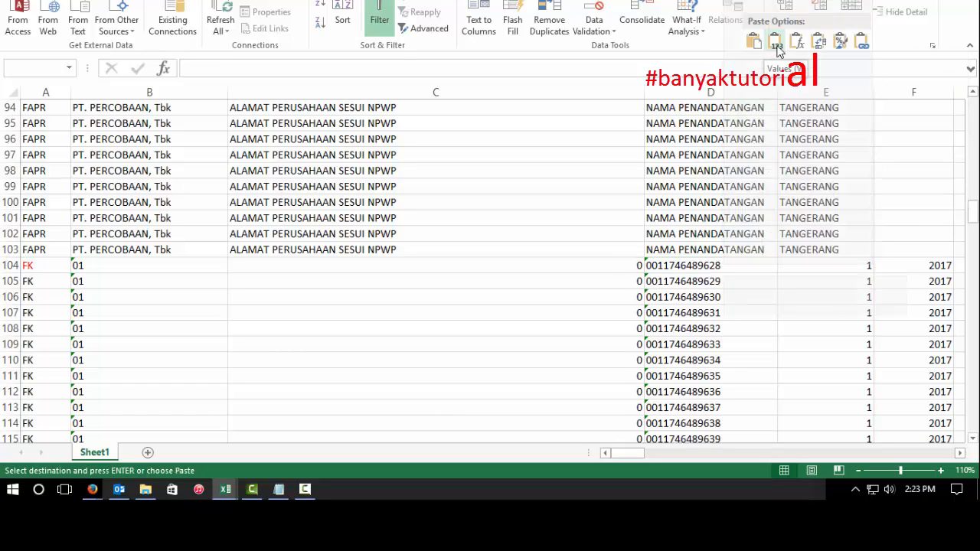
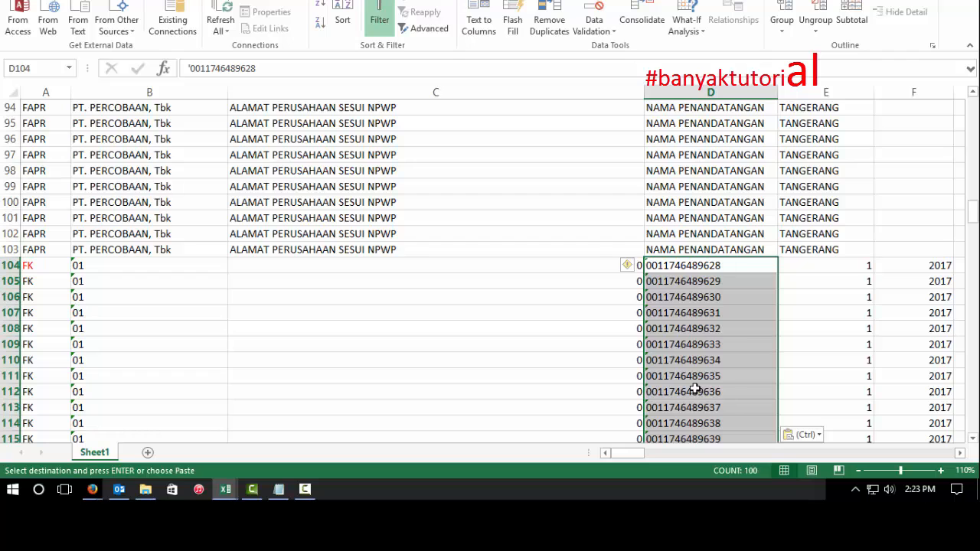
scroll(730, 338, "down", 4)
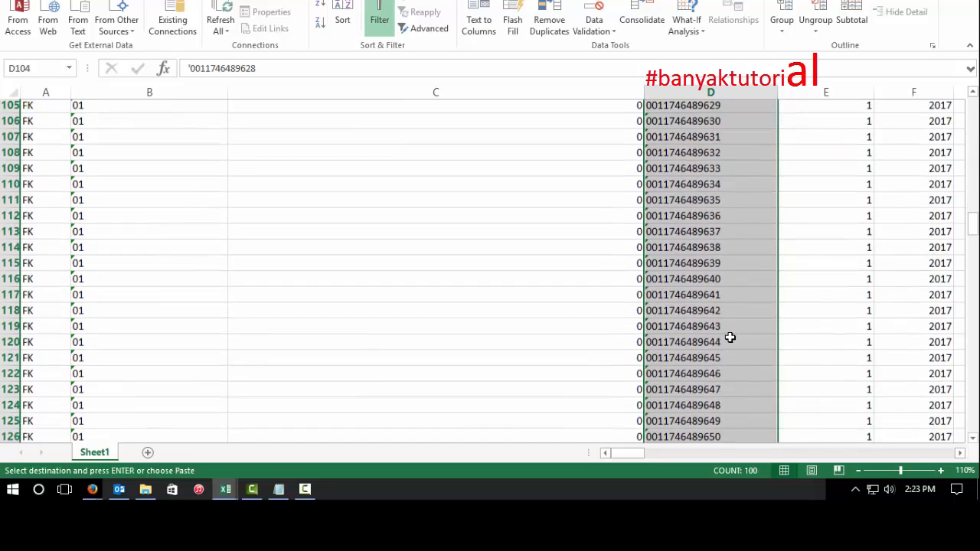
scroll(730, 337, "down", 3)
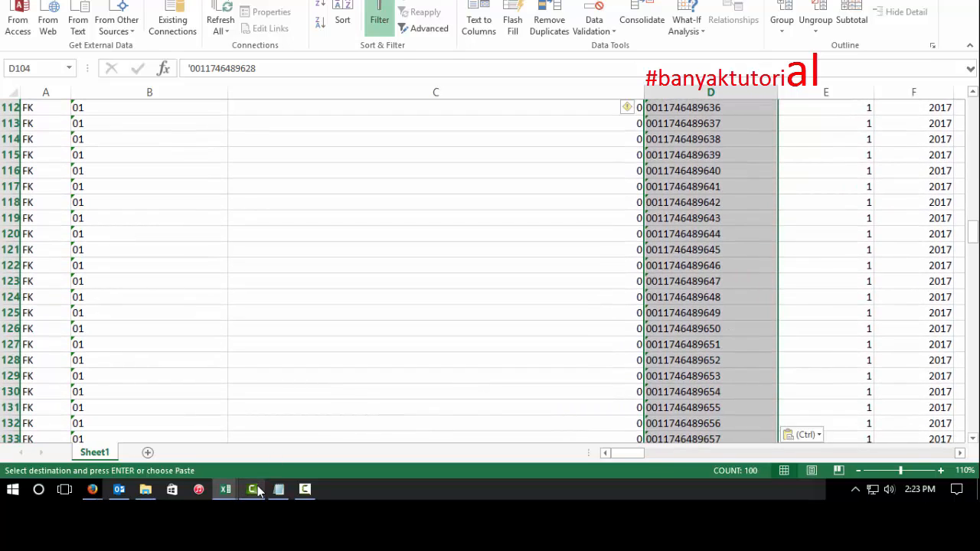
Switch to Notepad and add the remark "SETIAP PASTE HARUS PASTE VELUE ATAU 123 WAJIB !!" below item 6.
left_click(279, 489)
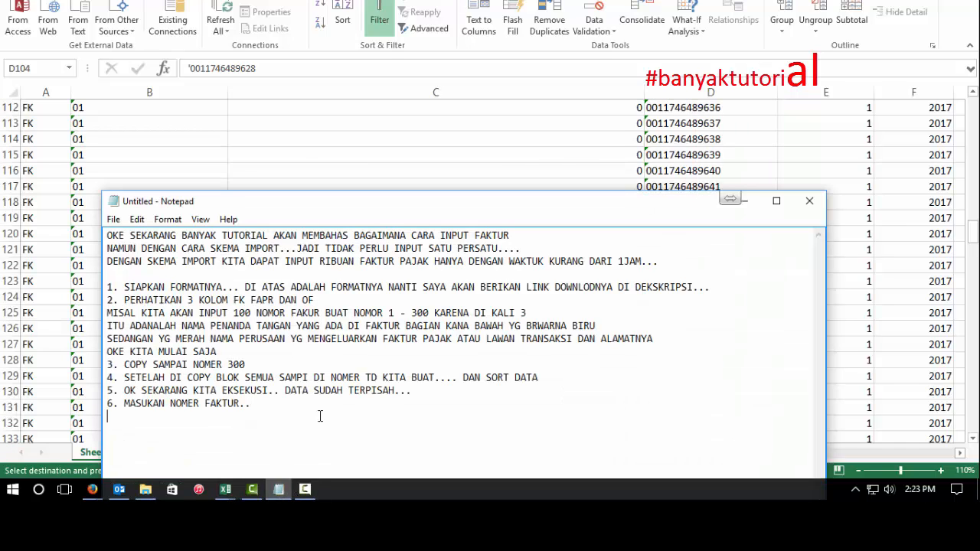
type("SER")
type("TIAP")
type(" PA")
type("STE HARUS")
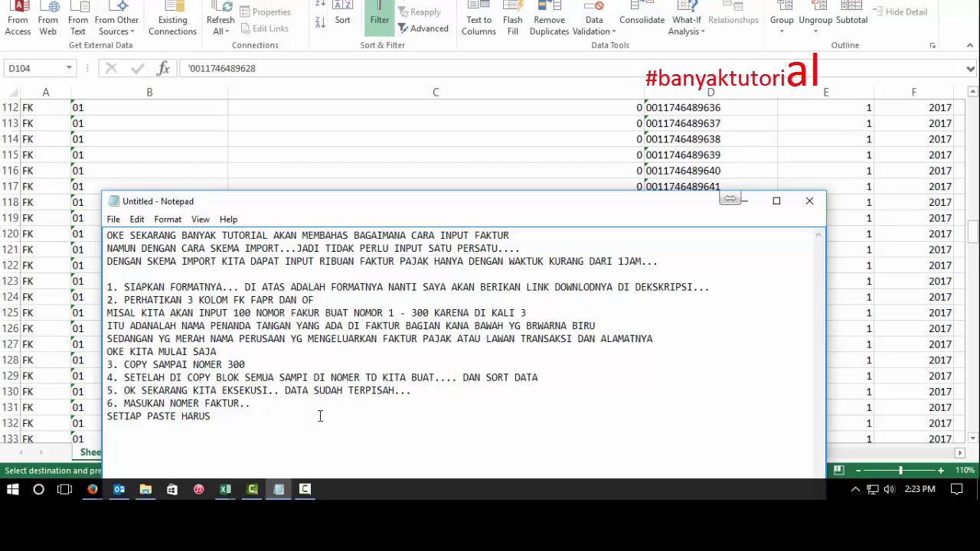
type(" PASTE VELUE ATAU ")
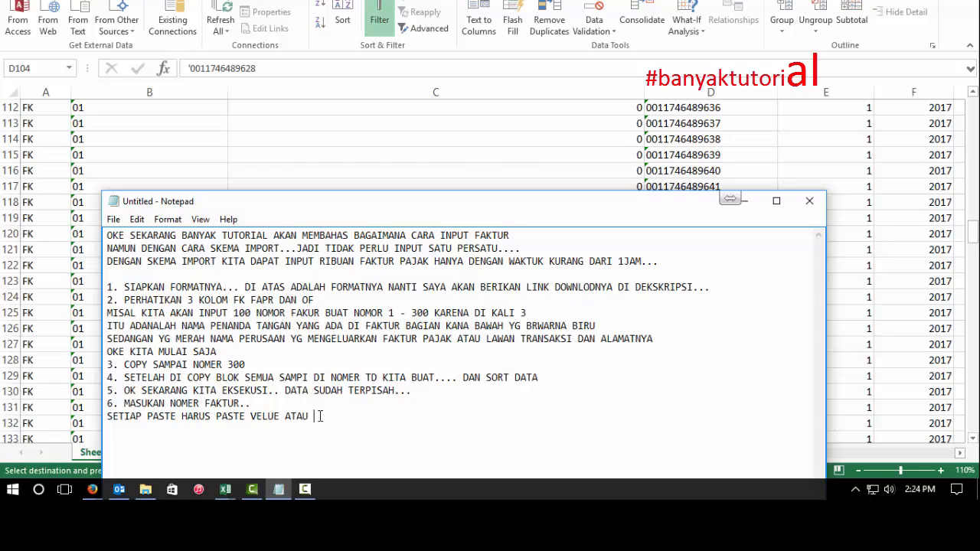
type("123 WAJIB !!")
key("Return")
Add the item "7. GANTI NAMA PEMILIK KENA PAJAK" and move the Notepad window higher up the screen.
type("7. GA")
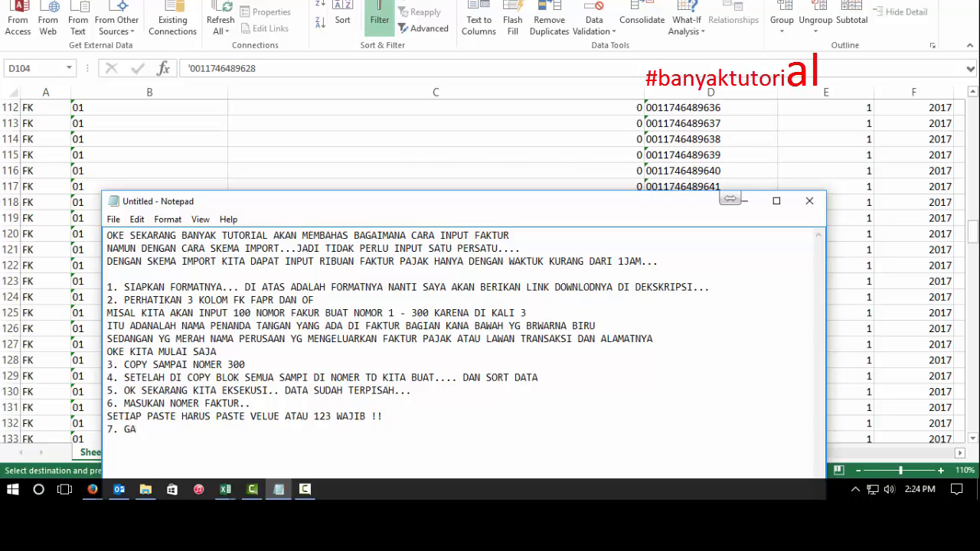
type("NTI")
left_click_drag(296, 209, 314, 153)
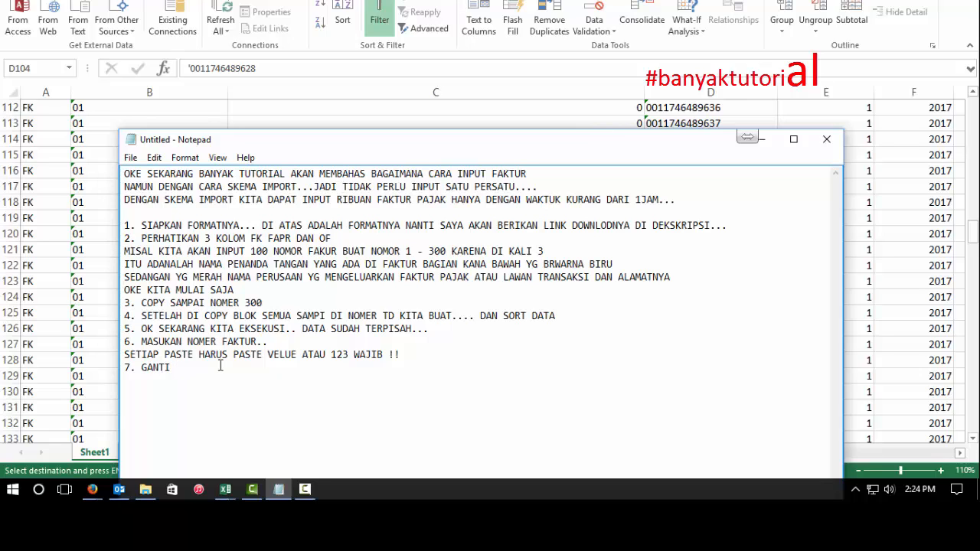
type("NAMA PEMILIK KENA")
type("PAJAK")
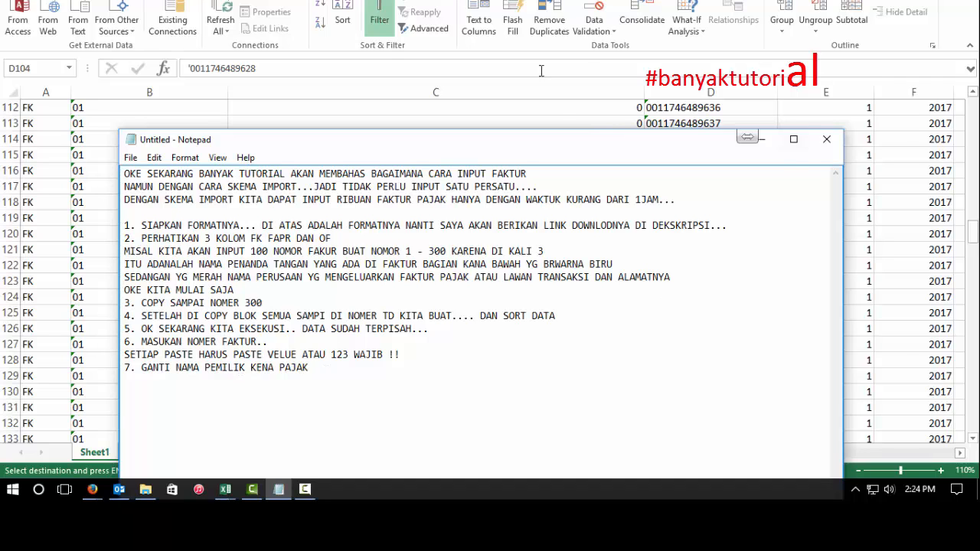
Switch back to the import template in Excel and select I104, the first name cell of the FK rows.
key("alt+Tab")
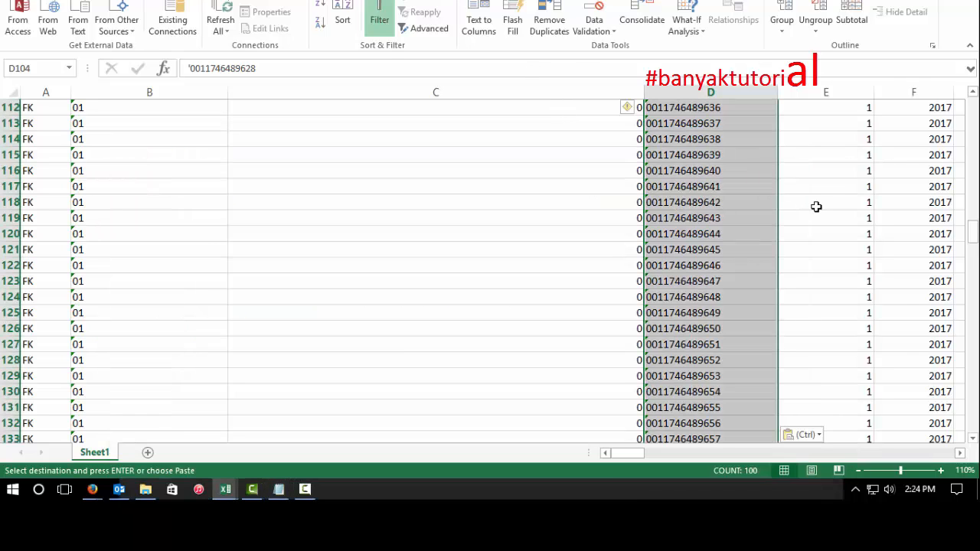
key("Right")
key("Right")
key("Right")
key("Right")
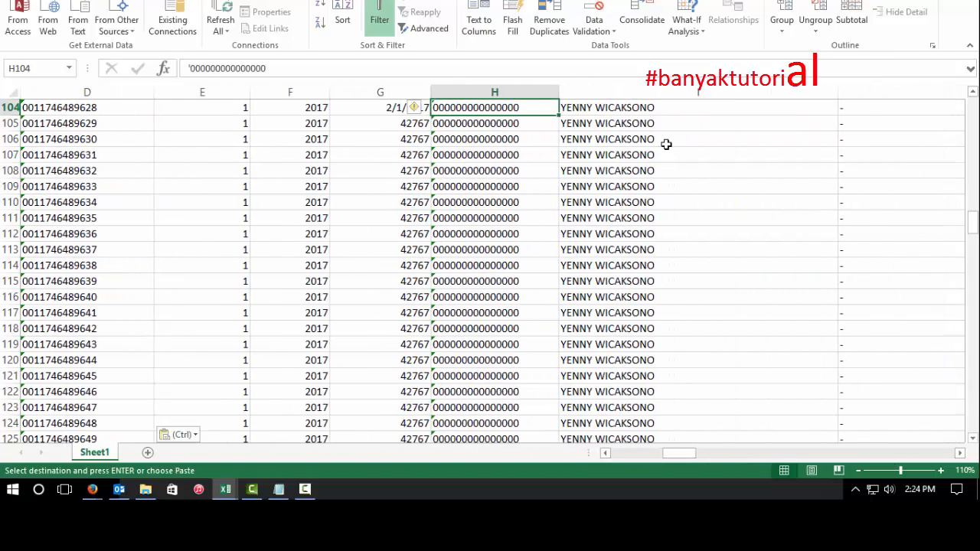
key("Up")
key("Up")
key("Up")
left_click(659, 156)
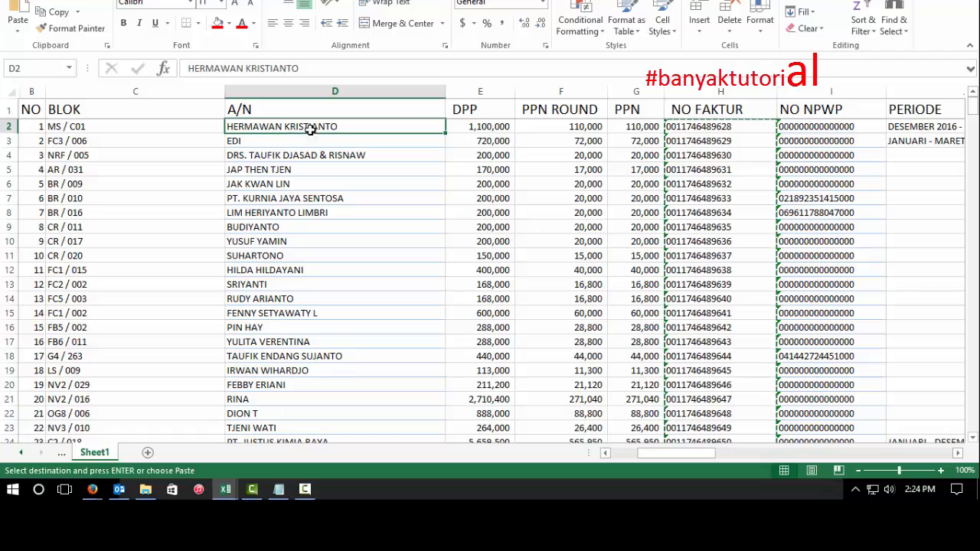
In the JANUARI (1) workbook, copy the 100 names in the A/N column, D2:D101.
key("Down")
key("Down")
key("Down")
left_click_drag(316, 135, 312, 471)
left_click_drag(312, 296, 275, 309)
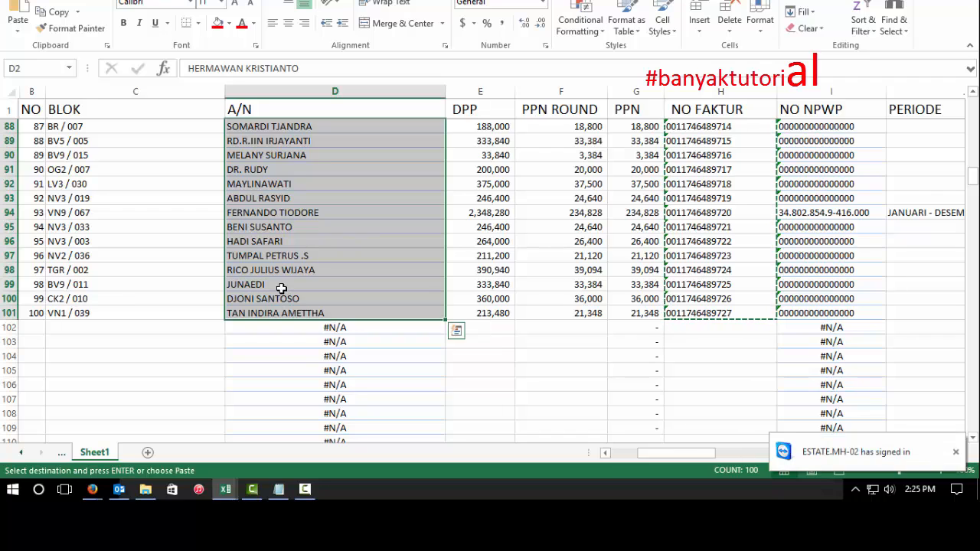
key("ctrl+c")
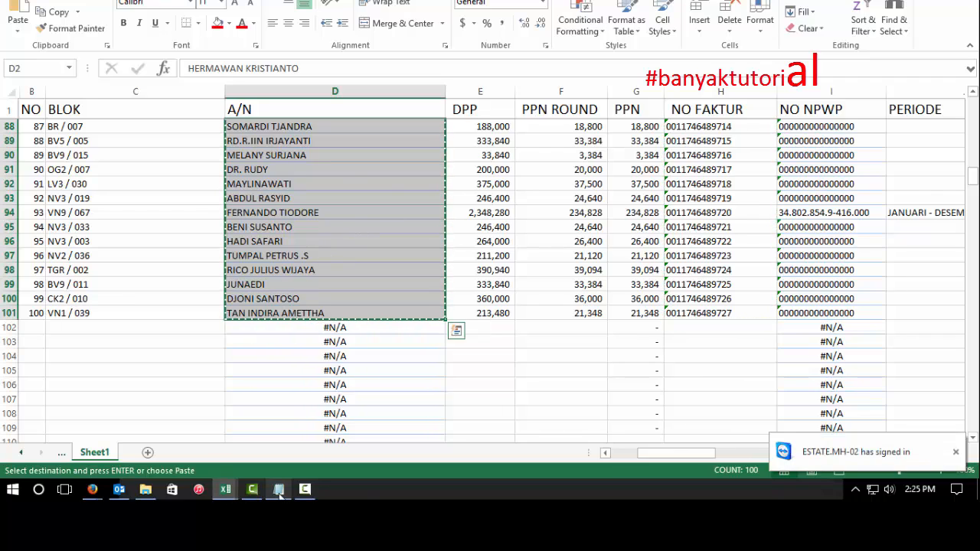
Switch to the SKEMA IMPOR PPN TES workbook and paste the copied names as values from cell I104 downward.
left_click(226, 490)
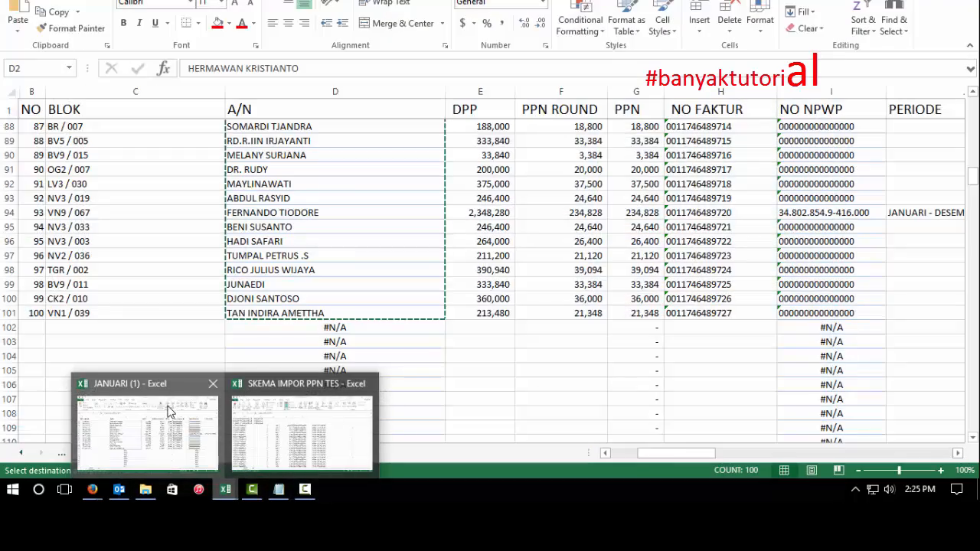
left_click(271, 423)
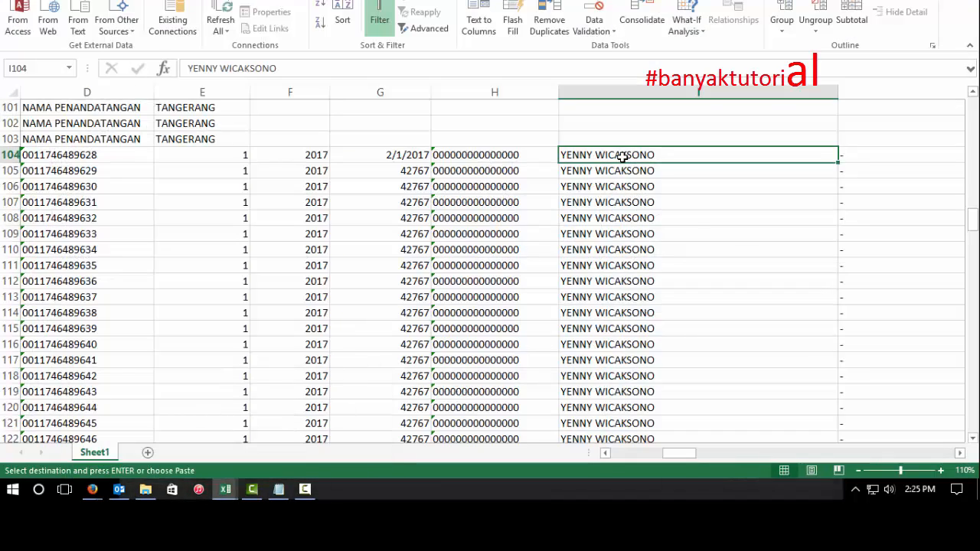
right_click(624, 151)
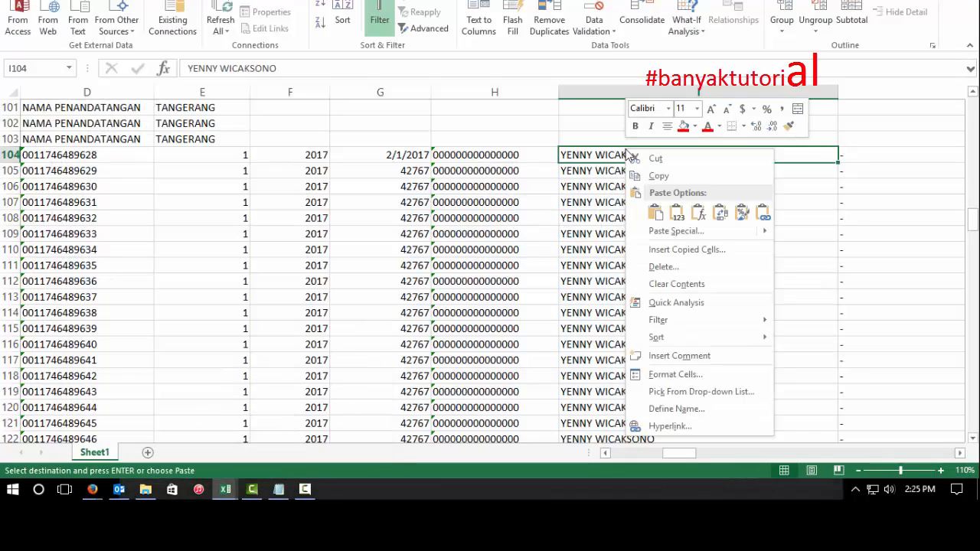
left_click(676, 214)
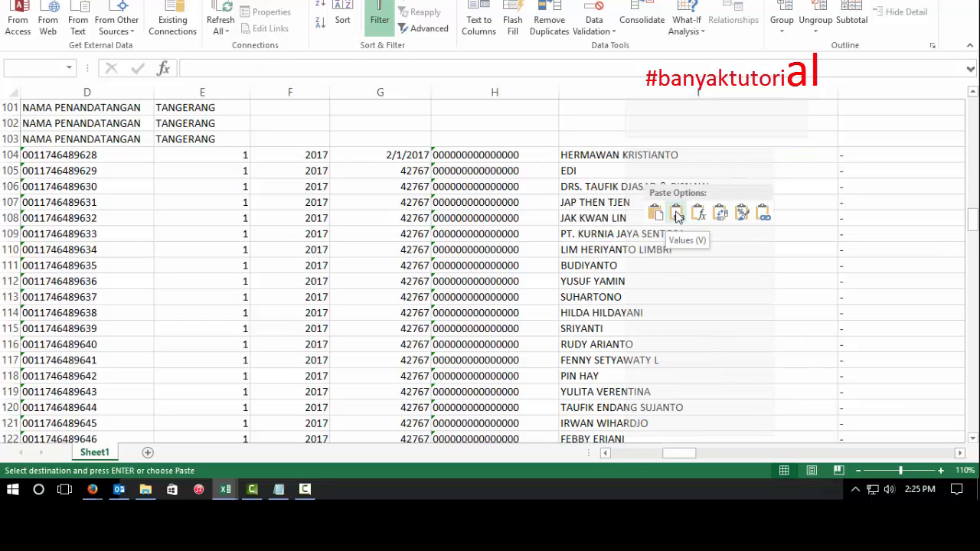
left_click(676, 214)
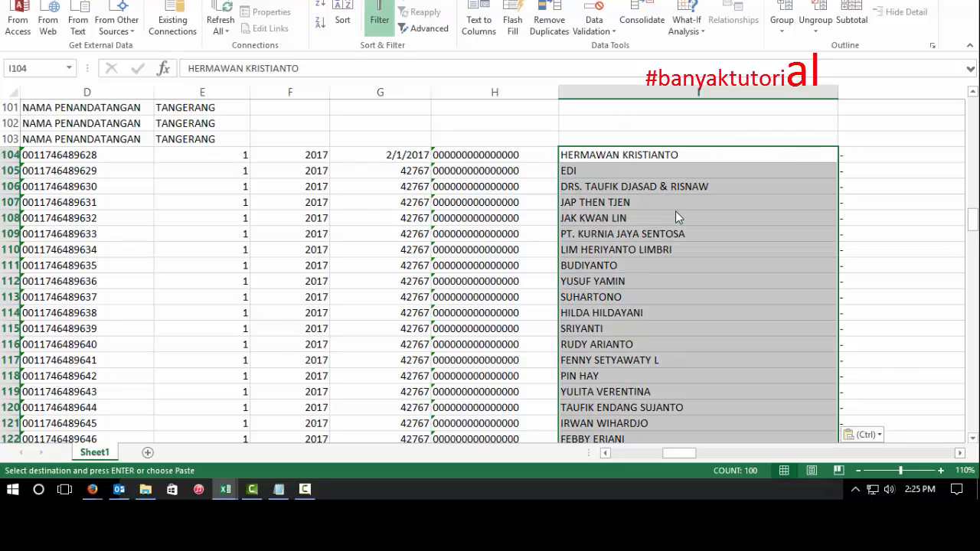
Enter the remark "KOLOM NPWP JIKA TIDAK MEMPUNYAI NPWP TULIS SAJA SEPERTI FORMAT YG SAYA BUAT" in H104, and undo the entry.
left_click(499, 156)
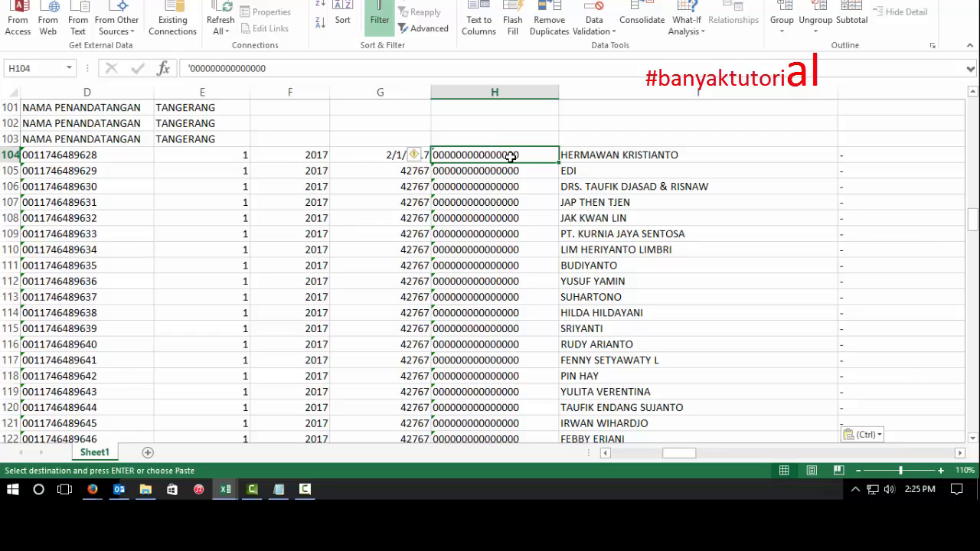
type("KOLOM")
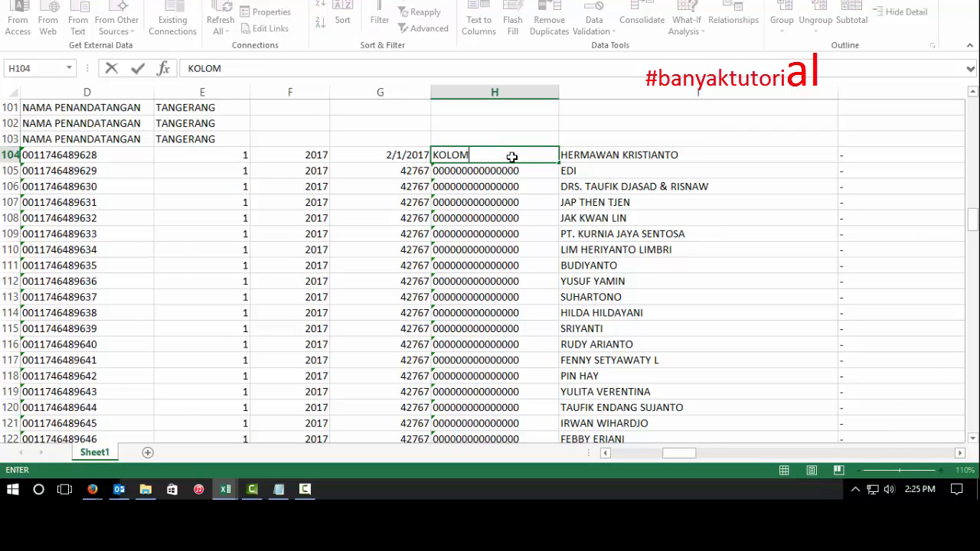
type(" NPWP ")
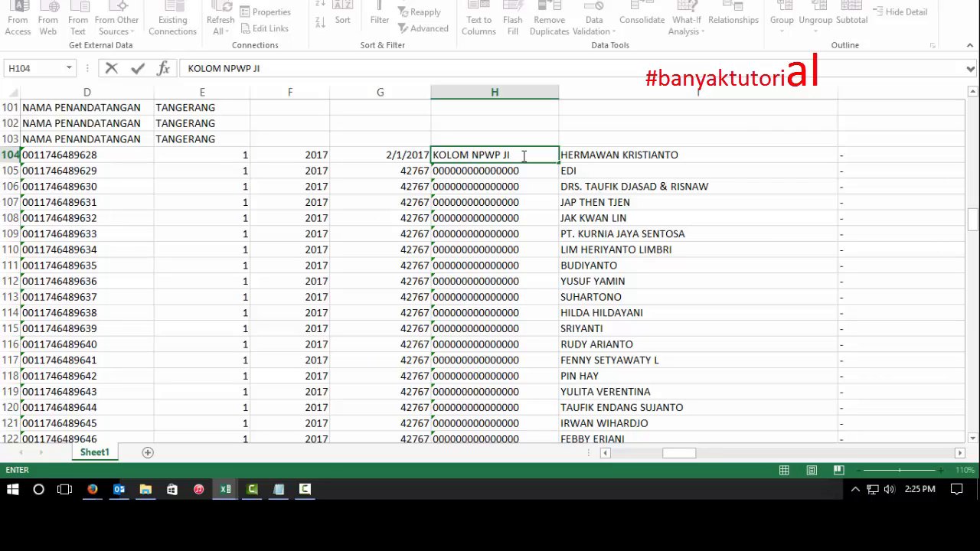
type("JIKA TIDAK MEMP")
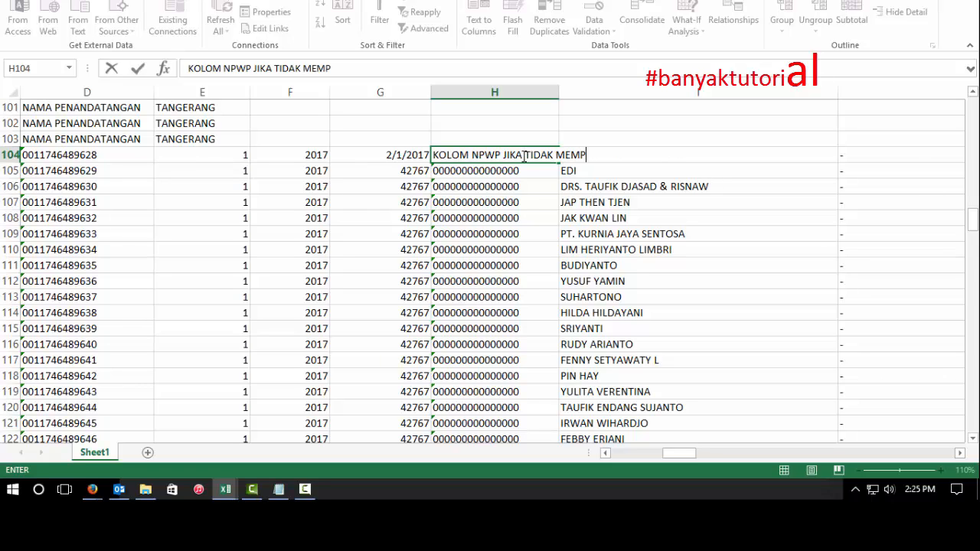
type("UNYAI NPW")
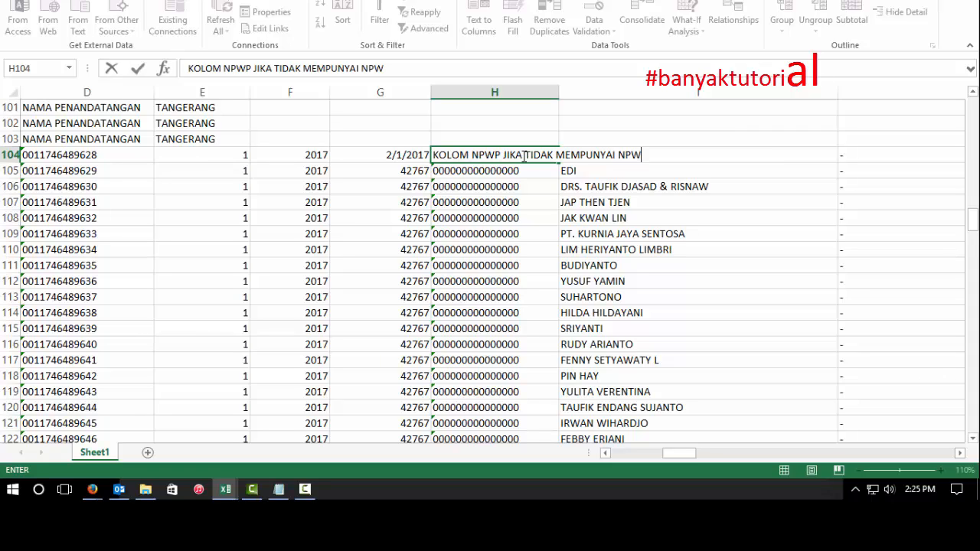
type("P TULIS SAJA ")
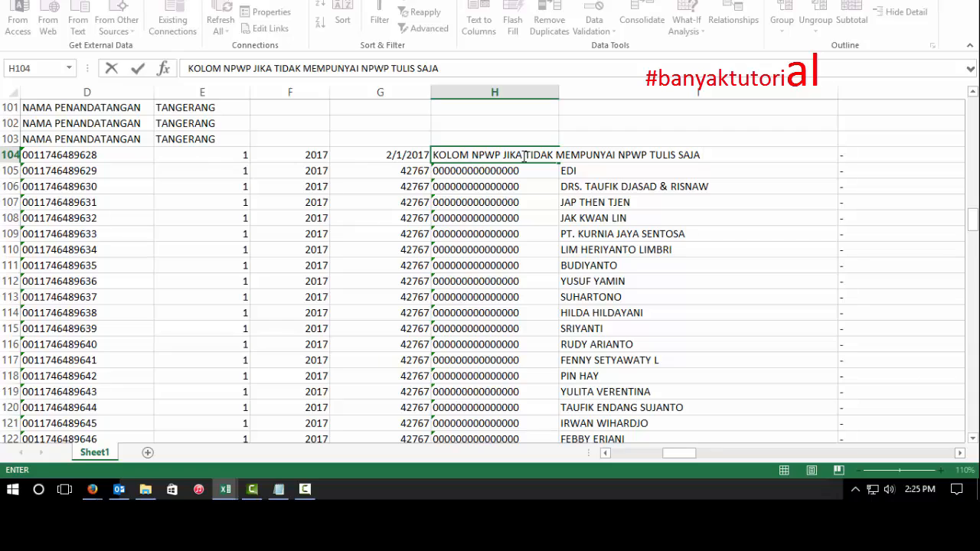
type("SEPERTI FORMAT ")
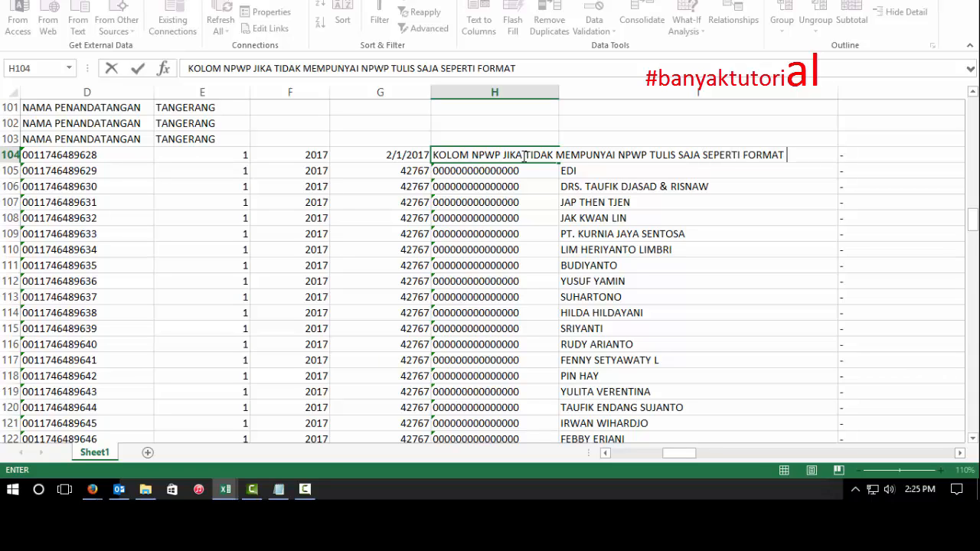
type("YG SAYA BUAT")
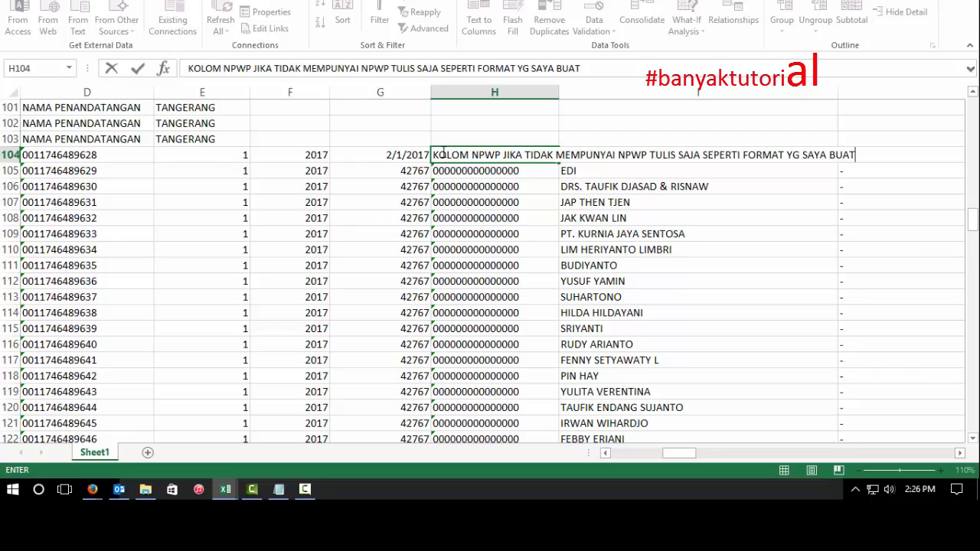
left_click_drag(802, 147, 364, 146)
left_click(847, 153)
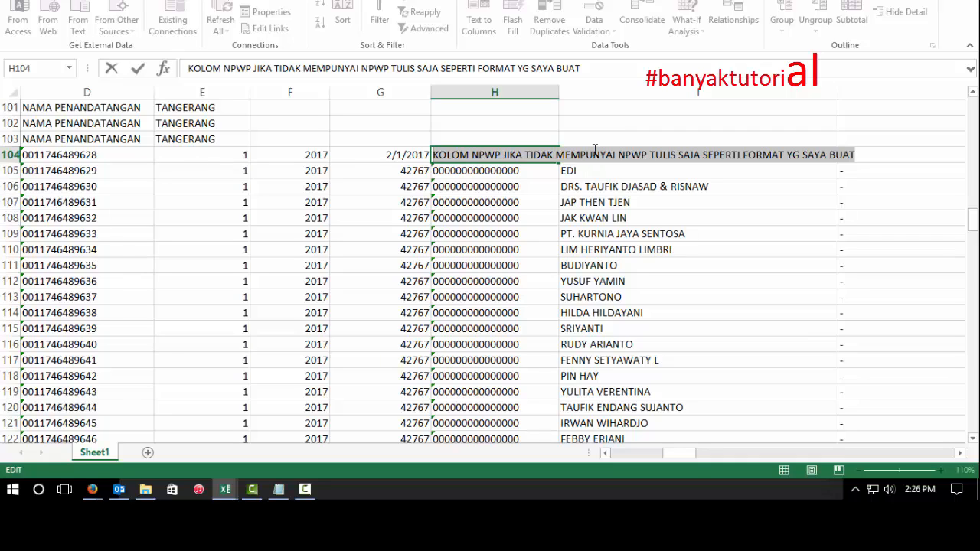
key("ctrl+v")
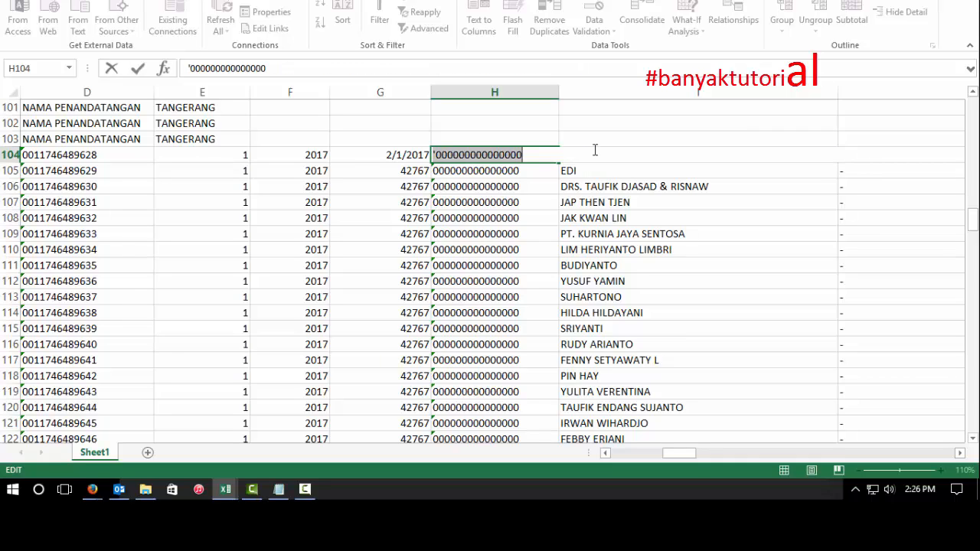
left_click(873, 189)
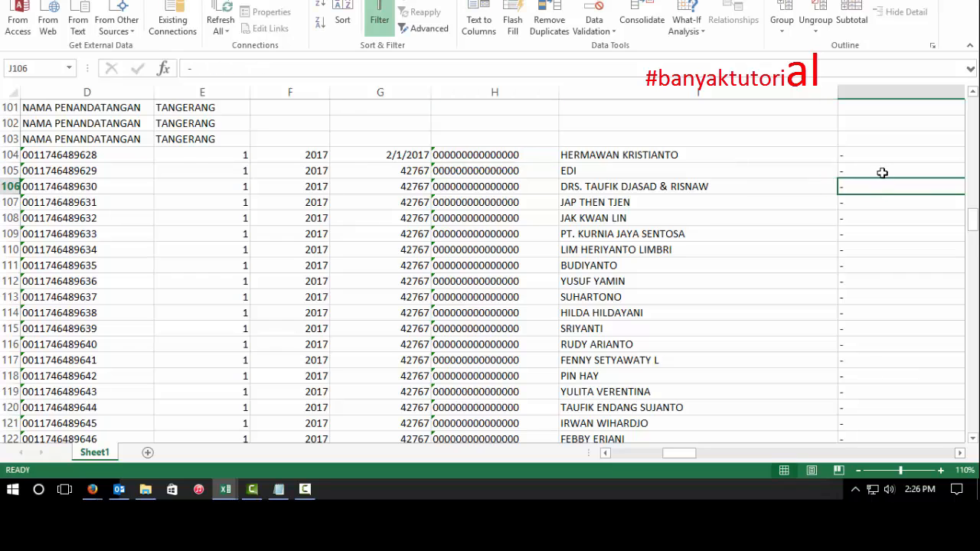
Enter the remark "ALAMAT_LENGKAP" in J104, and undo the entry.
left_click(886, 157)
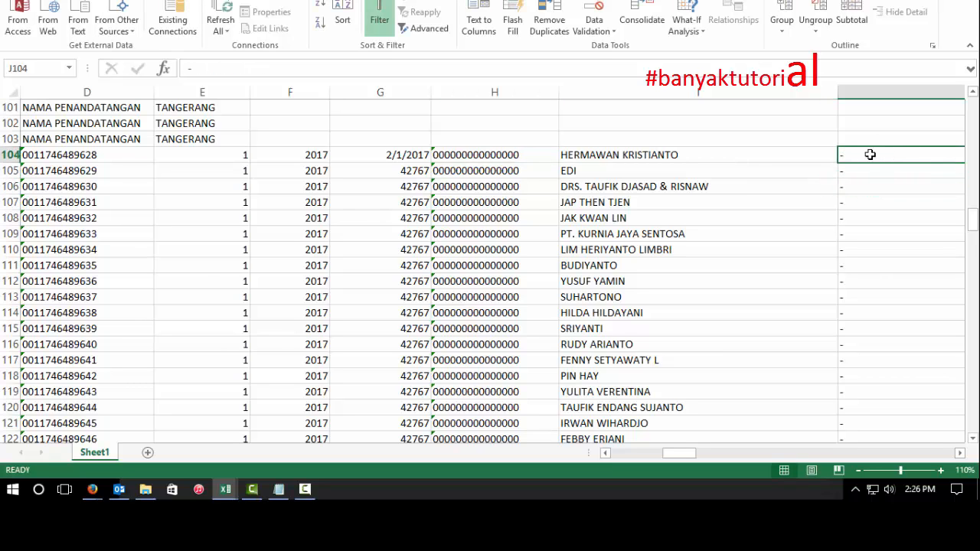
type("ALAMAT")
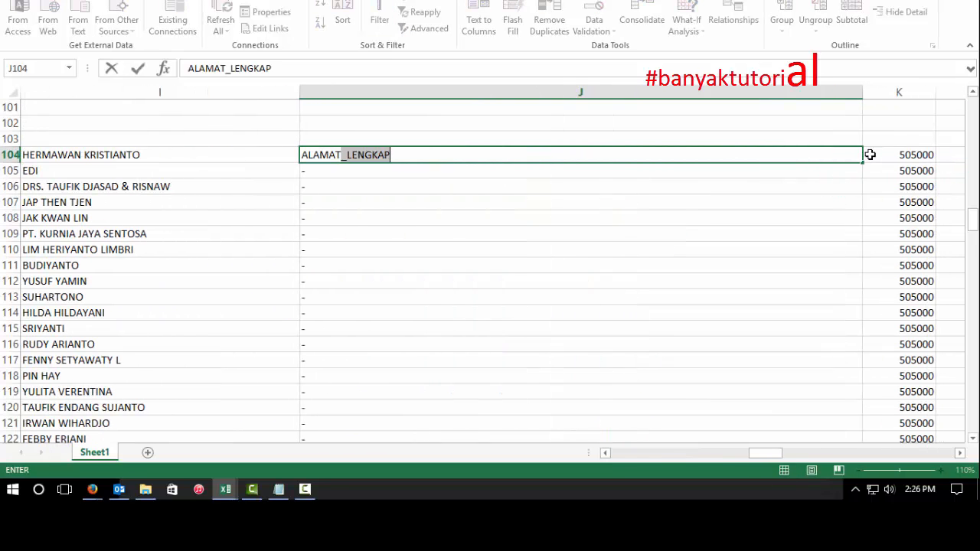
left_click(406, 157)
type("DO")
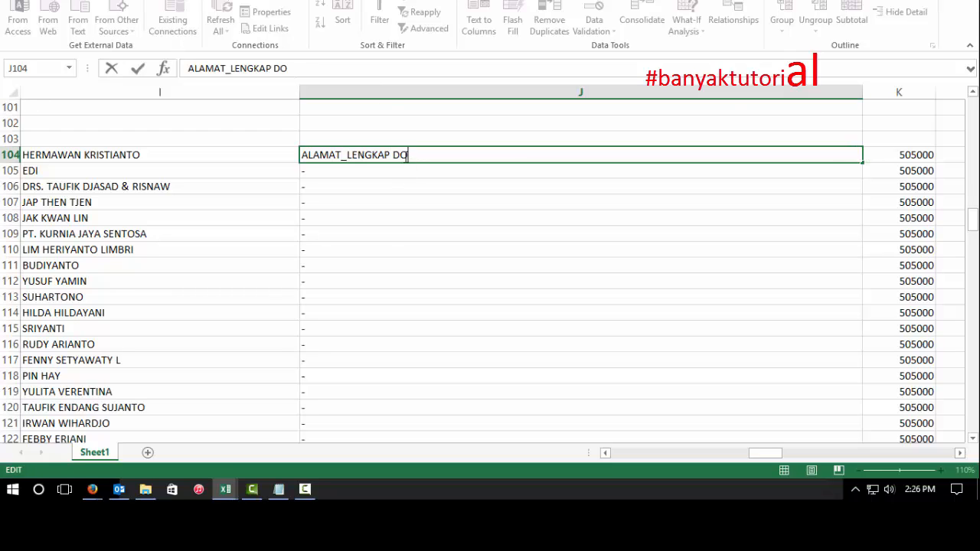
type(" SINI")
key("BackSpace")
key("BackSpace")
key("BackSpace")
key("BackSpace")
key("BackSpace")
key("BackSpace")
key("BackSpace")
key("BackSpace")
key("BackSpace")
key("BackSpace")
key("BackSpace")
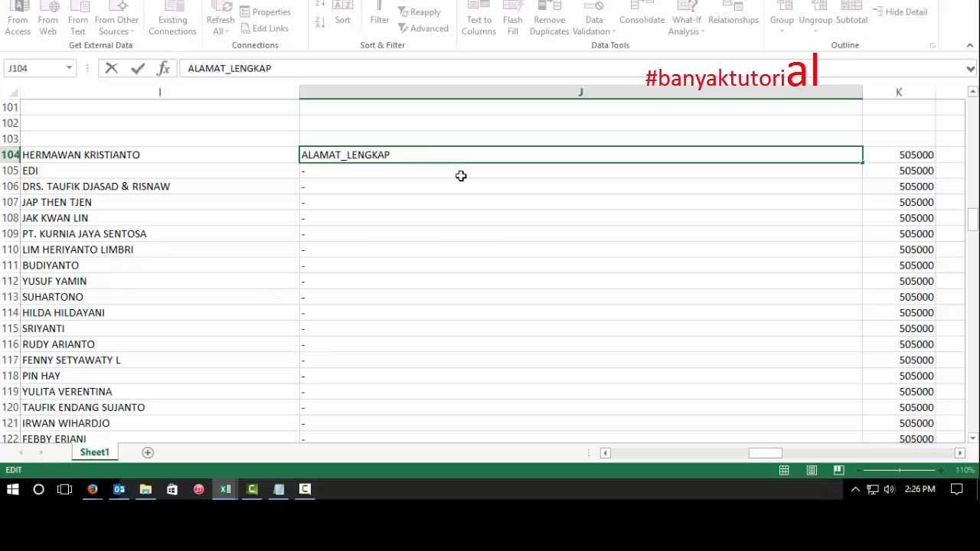
left_click(451, 201)
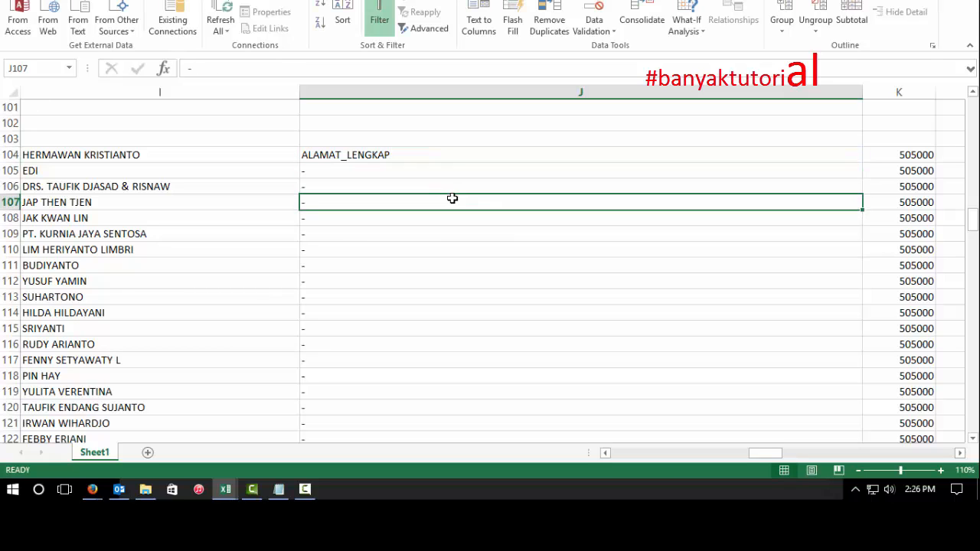
key("ctrl+z")
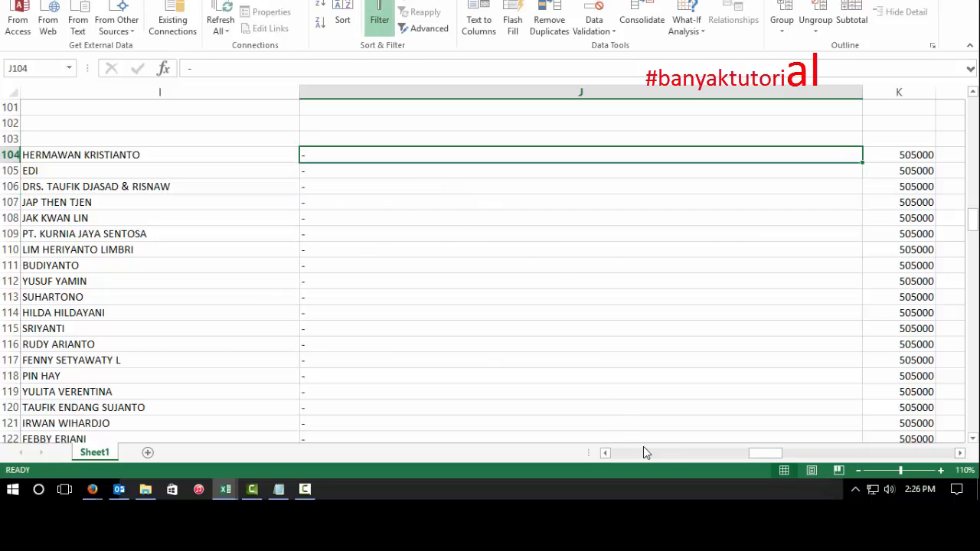
Switch to Notepad and add the line "ALAMAT SEKARANG" below instruction 7.
left_click_drag(766, 453, 709, 461)
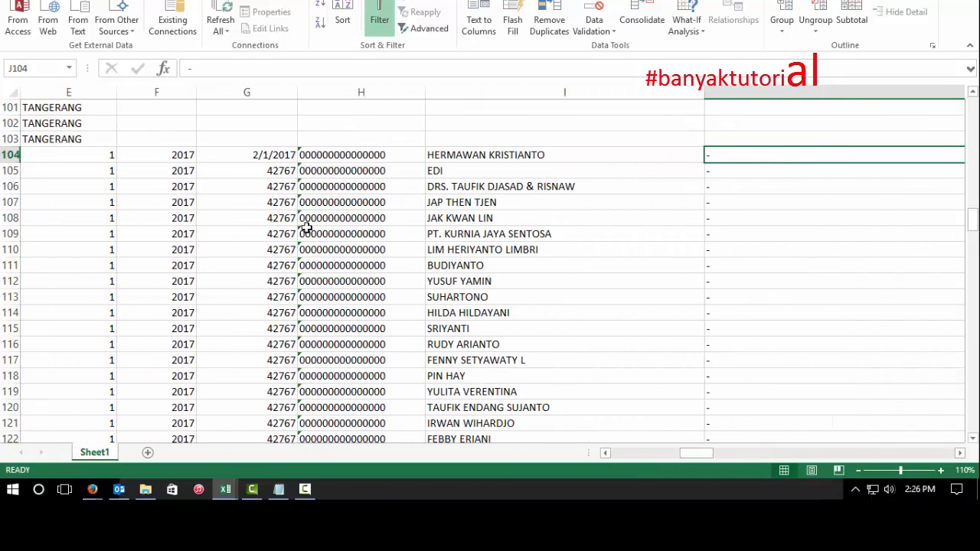
left_click(281, 491)
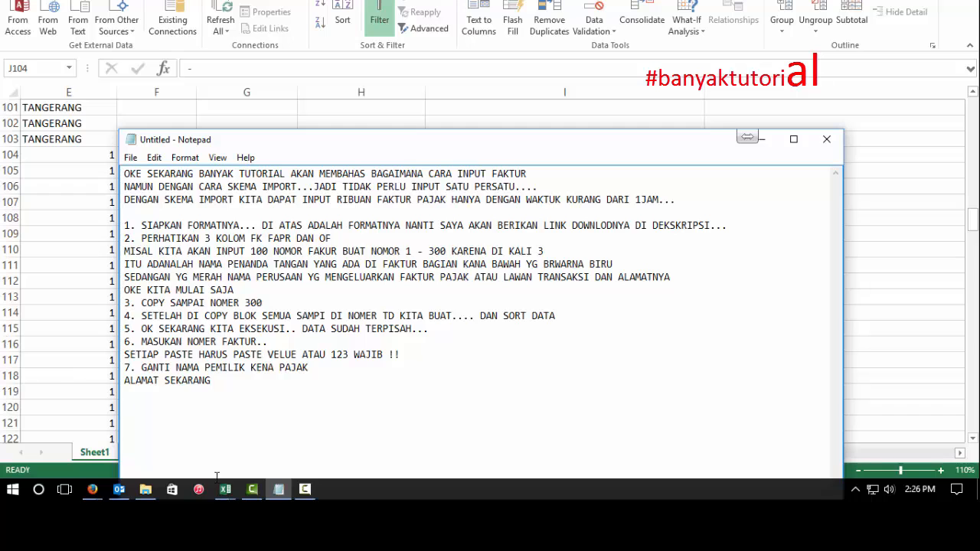
Switch to the JANUARI (1) workbook in Excel and copy the 100 address entries in the NOTE column, M2:M101.
mouse_move(226, 489)
left_click(159, 429)
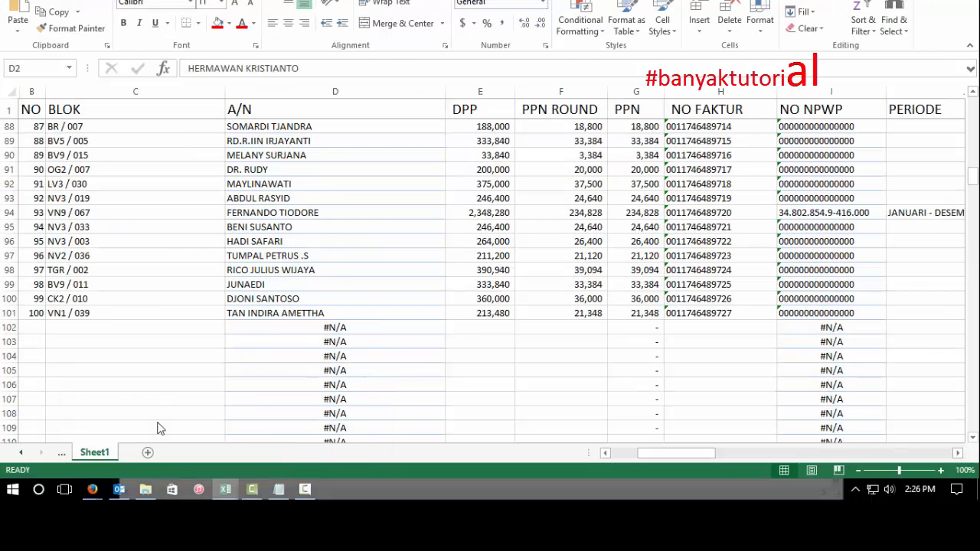
key("ctrl+v")
left_click(643, 328)
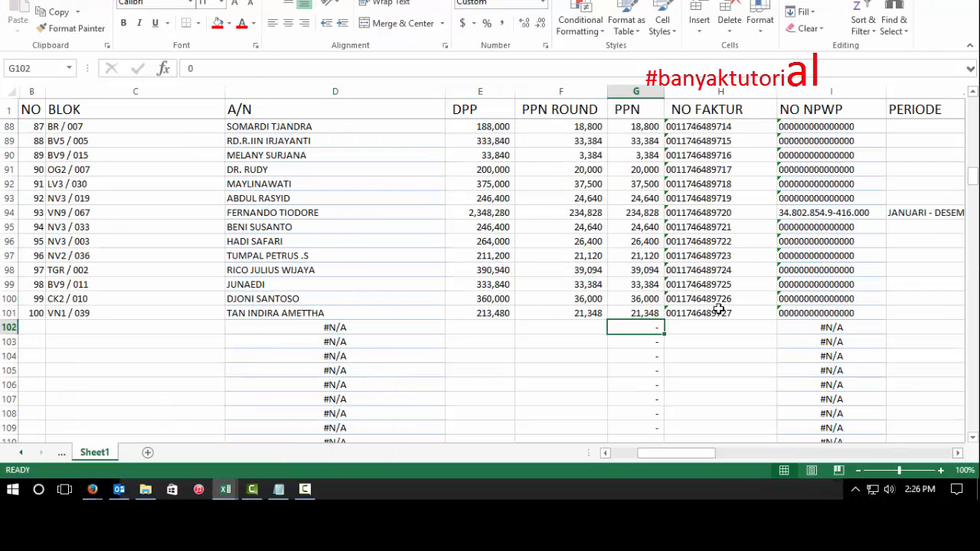
left_click(743, 314)
left_click(801, 317)
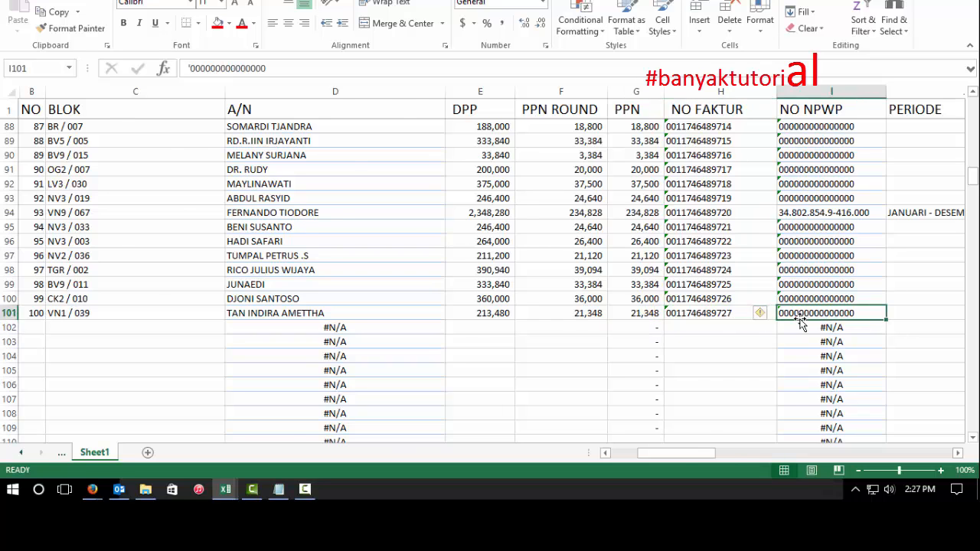
key("Right")
key("Right")
key("Right")
key("Right")
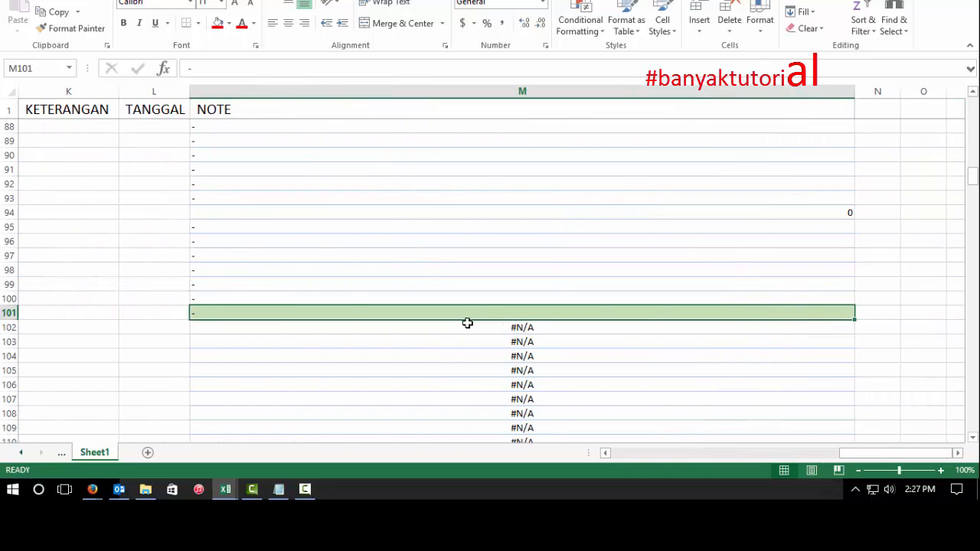
key("shift+Up")
key("shift+Up")
key("shift+Up")
key("shift+Up")
key("shift+Up")
key("shift+Up")
key("shift+Up")
key("shift+Up")
key("shift+Up")
key("shift+Up")
key("shift+Up")
key("shift+Up")
key("shift+Up")
key("shift+Up")
key("shift+Up")
key("shift+Up")
key("shift+Up")
key("shift+Up")
key("shift+Up")
key("shift+Up")
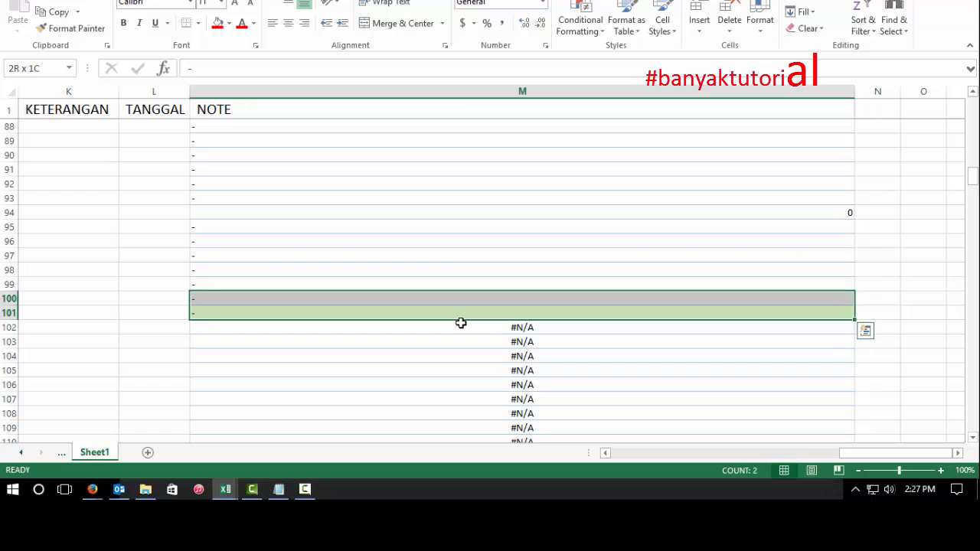
key("shift+Up")
key("shift+Up")
key("shift+Up")
key("shift+Up")
key("shift+Up")
key("shift+Up")
key("shift+Up")
key("shift+Up")
key("shift+Up")
key("shift+Up")
key("shift+Up")
key("shift+Up")
key("shift+Up")
key("shift+Up")
key("shift+Up")
key("shift+Up")
key("shift+Up")
key("shift+Up")
key("shift+Up")
key("shift+Up")
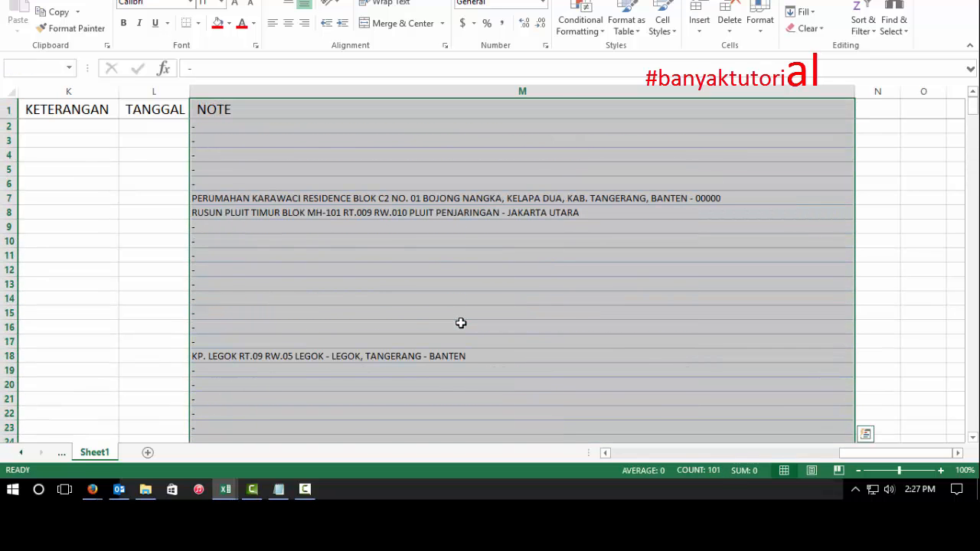
key("shift+Down")
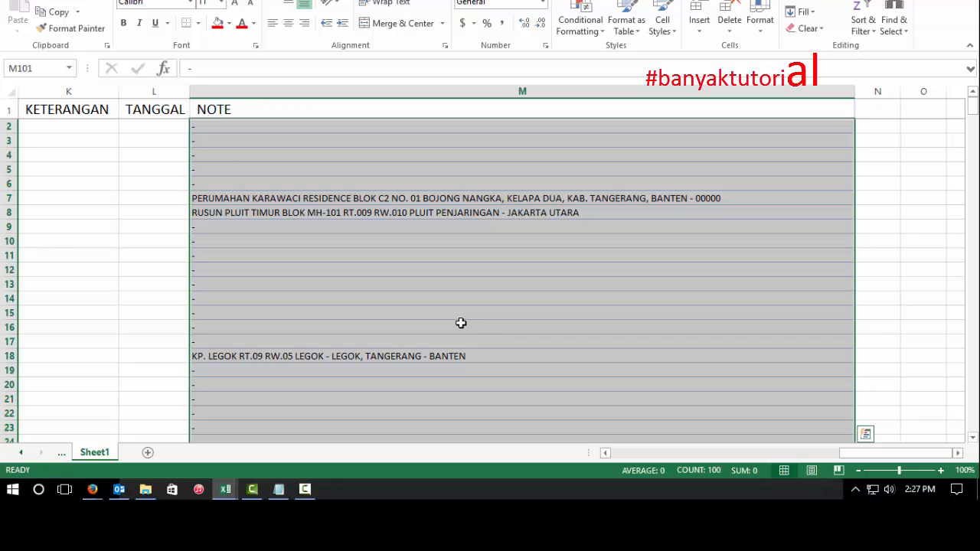
key("ctrl+c")
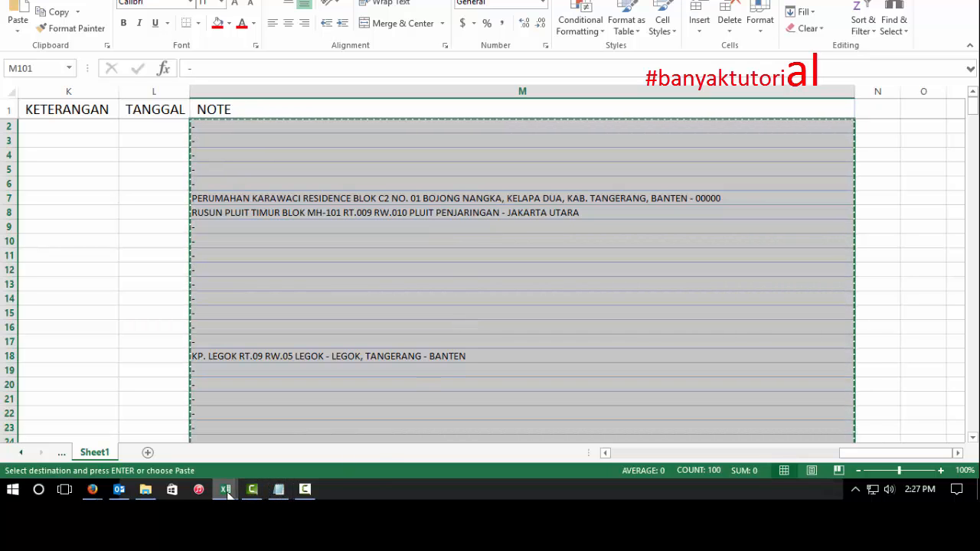
Switch to the SKEMA IMPOR PPN TES workbook and paste the copied addresses as values from cell J104 downward.
mouse_move(227, 494)
left_click(288, 433)
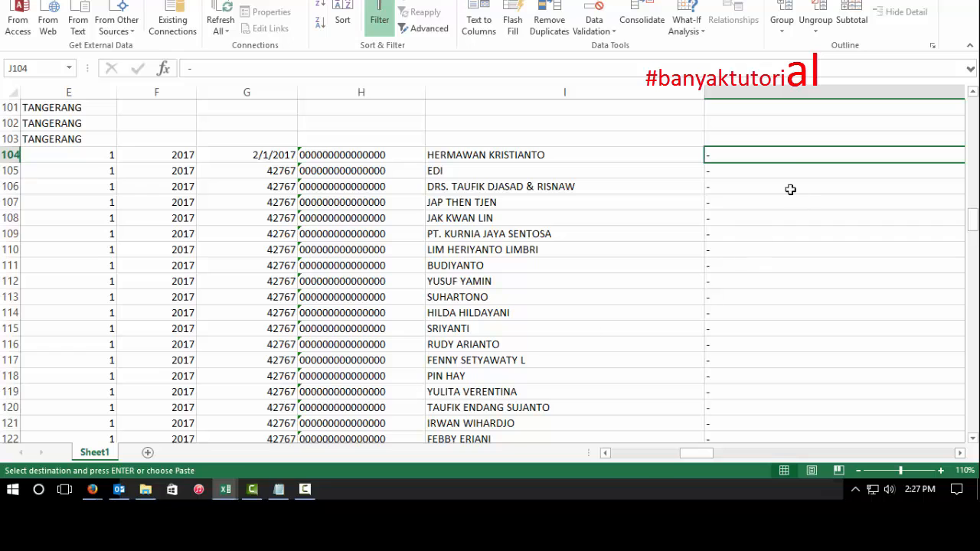
right_click(786, 152)
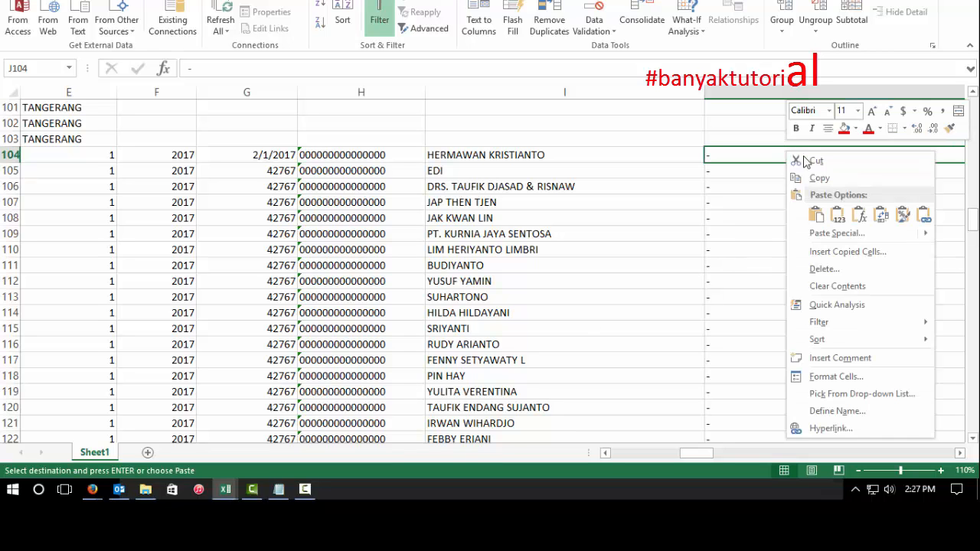
left_click(842, 219)
Check the pasted addresses against the names, going down column J to the first row after the FK block, row 204.
left_click(523, 198)
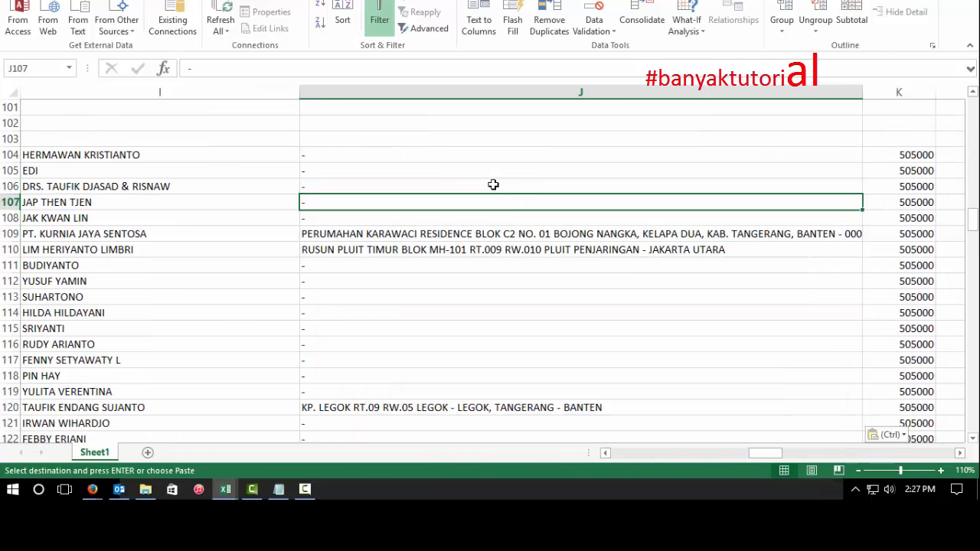
left_click(457, 167)
key("Down")
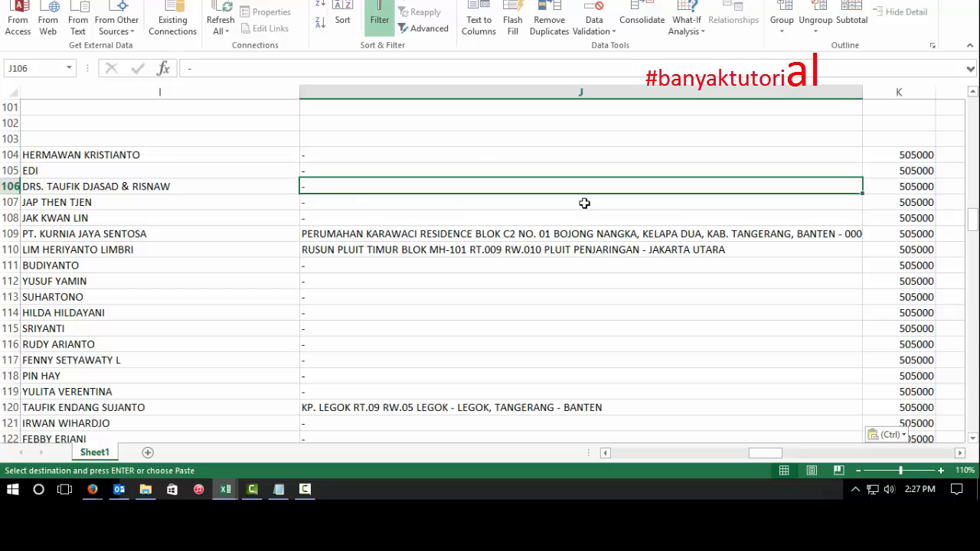
key("Down")
key("Down")
key("Down")
key("Down")
key("Down")
key("Down")
key("Down")
key("Down")
key("Down")
key("Down")
key("Down")
key("Down")
key("Down")
key("Down")
key("Down")
key("Down")
key("Down")
key("Down")
key("Down")
key("Down")
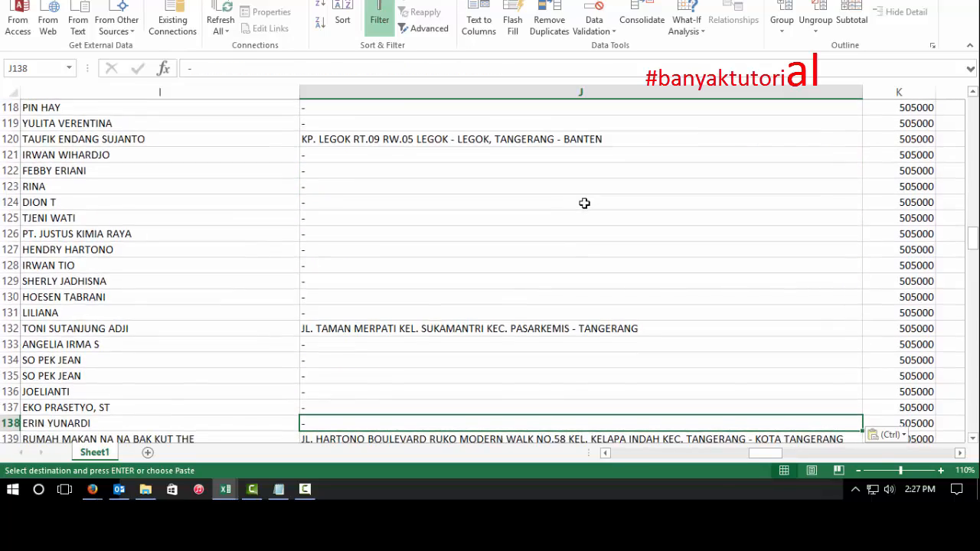
key("Down")
key("Down")
key("Down")
key("Down")
key("Down")
key("Down")
key("Down")
key("Down")
key("Down")
key("Down")
key("Down")
key("Down")
key("Down")
key("Down")
key("Down")
key("Down")
key("Down")
key("Down")
key("Down")
key("Down")
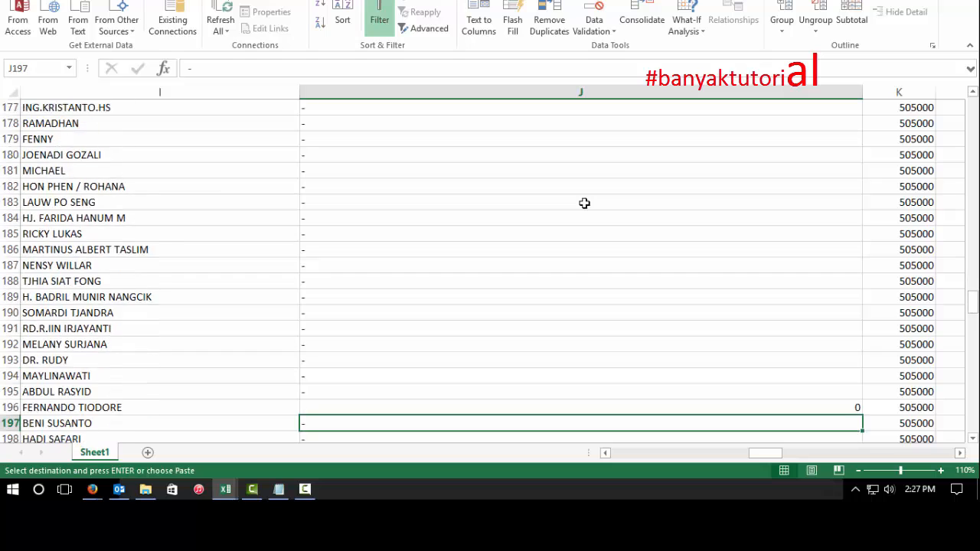
key("Down")
key("Down")
key("Down")
key("Down")
key("Down")
key("Down")
key("Down")
key("Down")
key("Down")
key("Down")
key("Down")
key("Down")
key("Down")
key("Down")
key("Down")
key("Down")
key("Down")
key("Down")
key("Down")
key("Down")
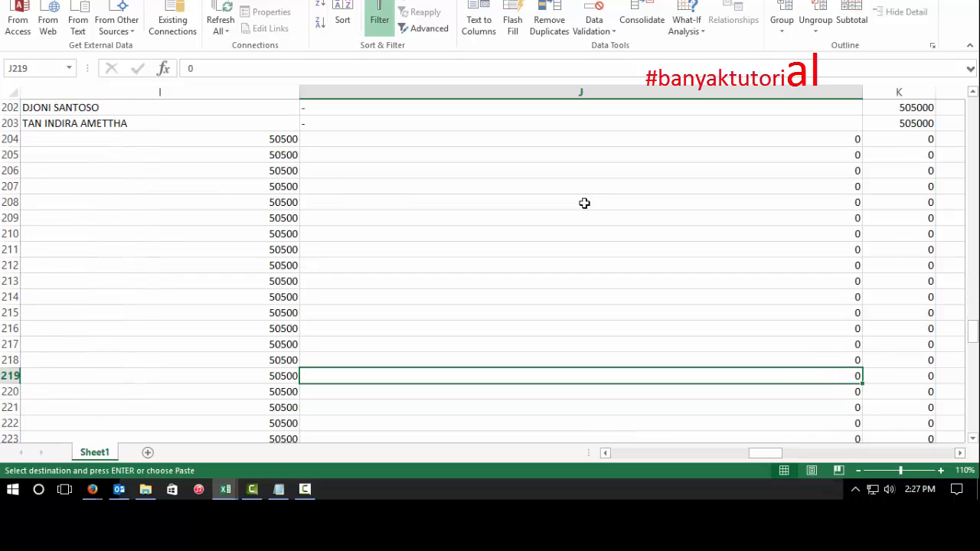
key("Up")
key("Up")
key("Up")
key("Up")
key("Up")
key("Up")
key("Up")
key("Up")
key("Up")
key("Up")
key("Up")
key("Up")
key("Up")
key("Up")
key("Up")
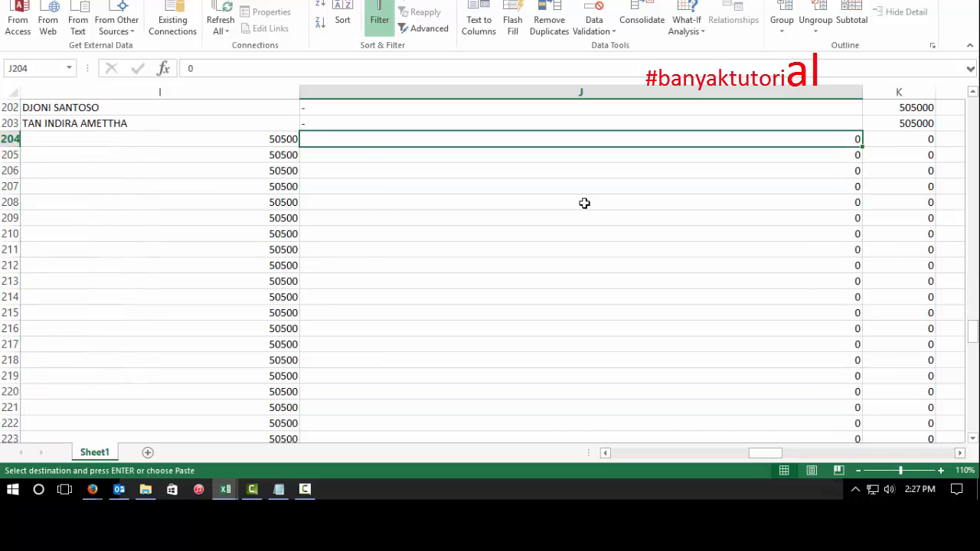
Enter the placeholder DPPNYA in cell D204, the first item row's price column below the FK block.
key("Left")
key("Left")
key("Left")
key("Left")
key("Left")
key("Left")
key("Left")
key("Left")
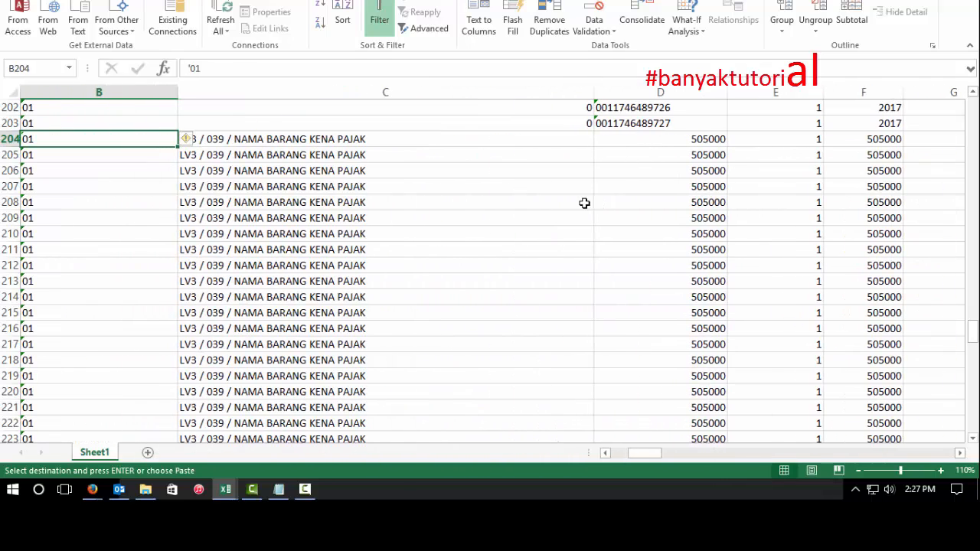
key("Right")
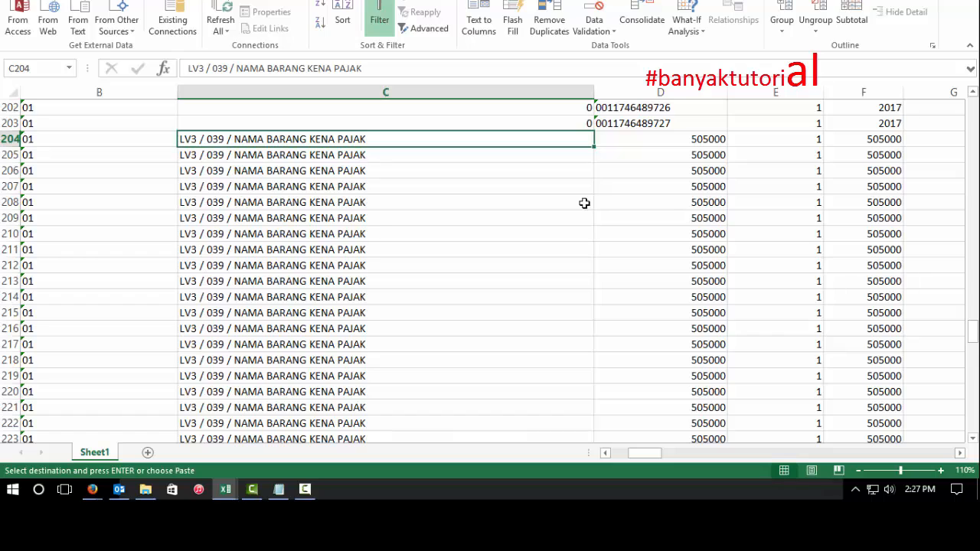
left_click(682, 146)
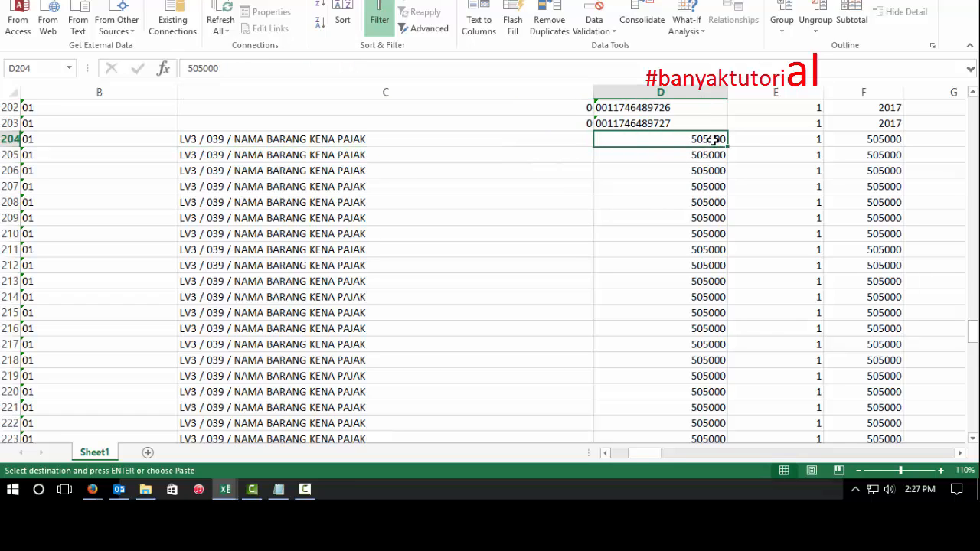
type("DPP")
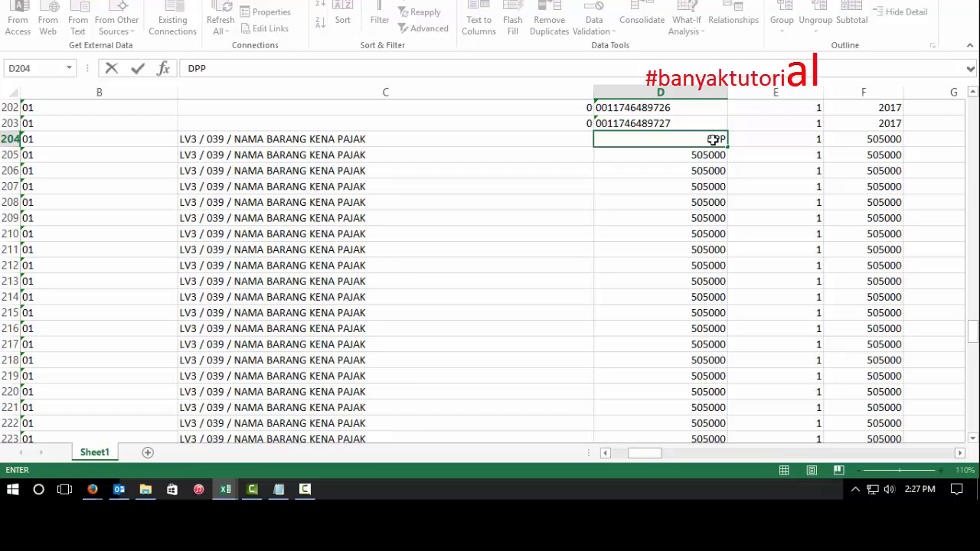
type("NYA")
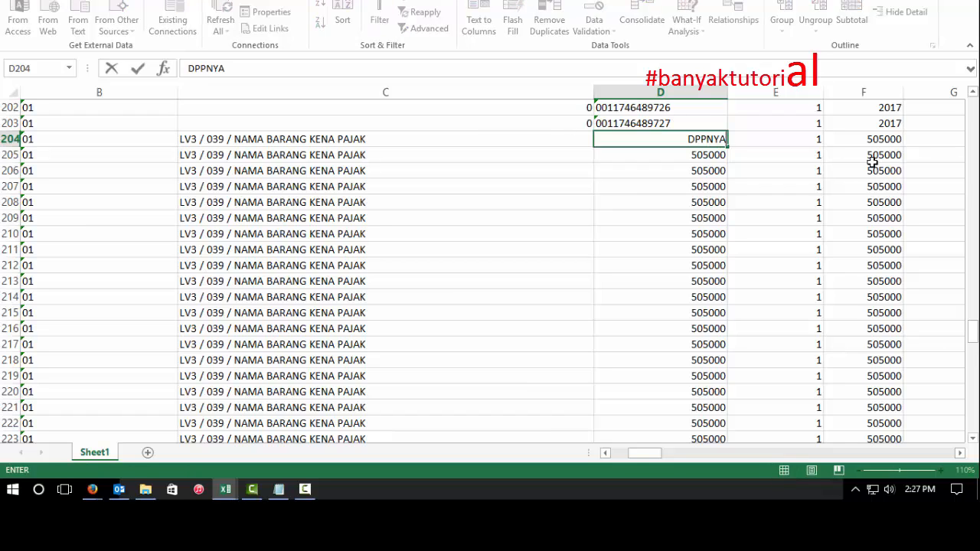
Enter the placeholder DPPNYA in cells F204 and H204 of the same item row.
left_click(881, 138)
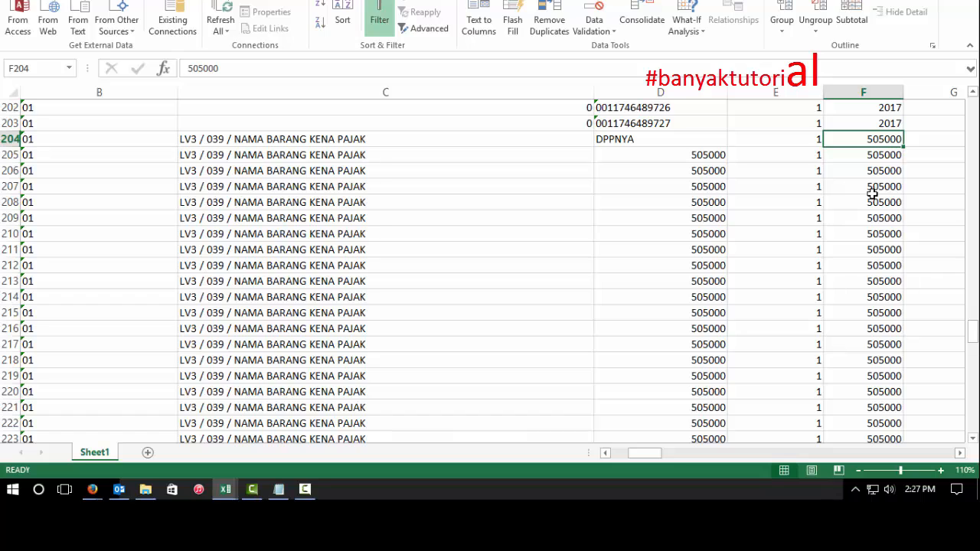
type("DPPNYA")
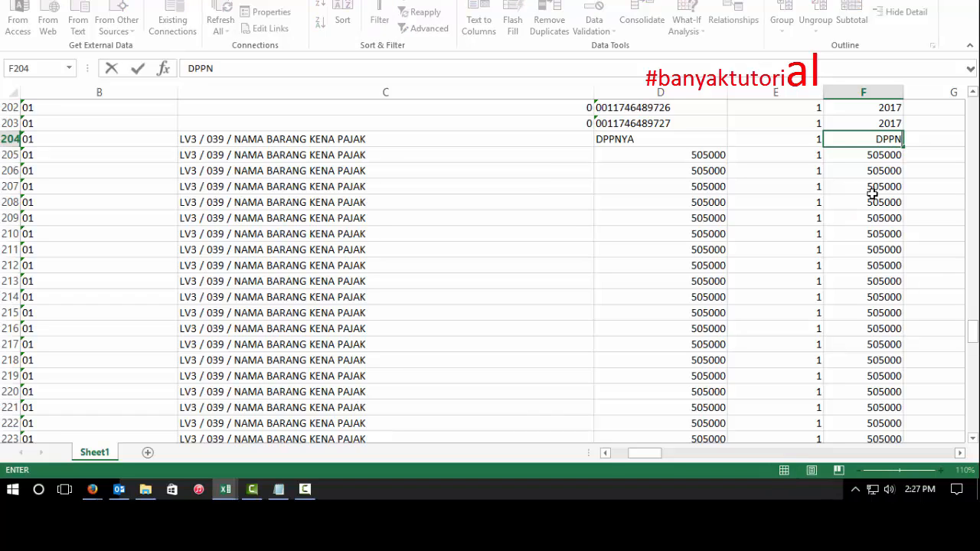
left_click(936, 139)
key("Right")
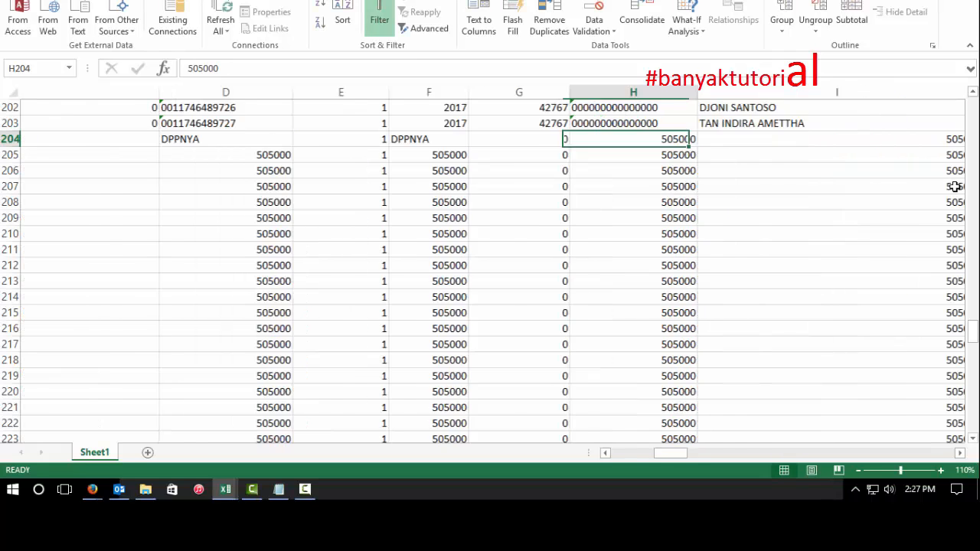
type("D")
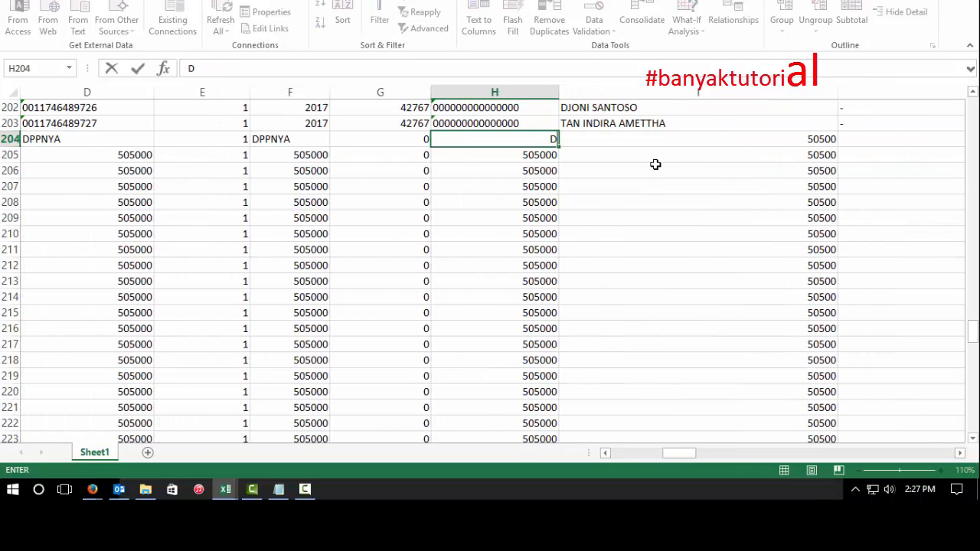
type("PPNYA")
Enter the placeholder PPN in cell I204 of the first item row.
left_click(747, 143)
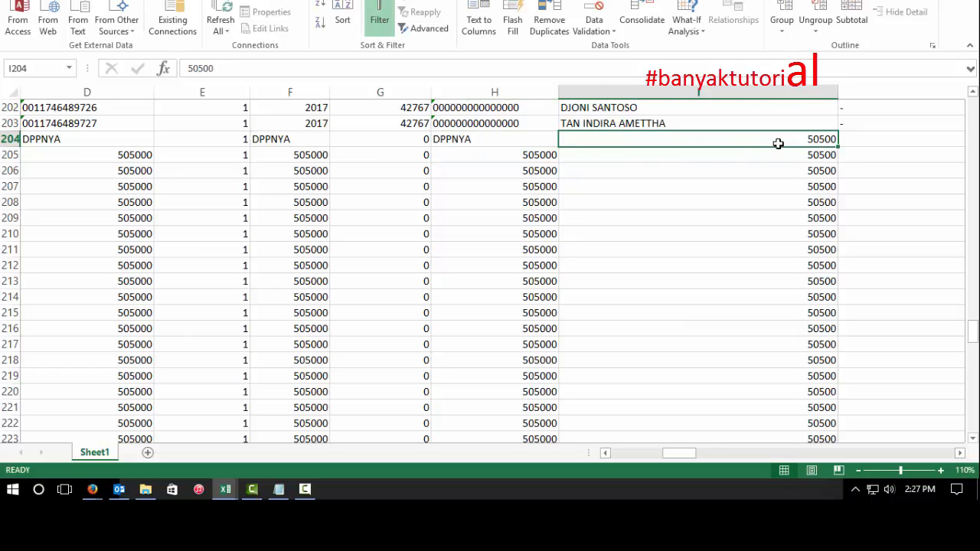
type("PPM")
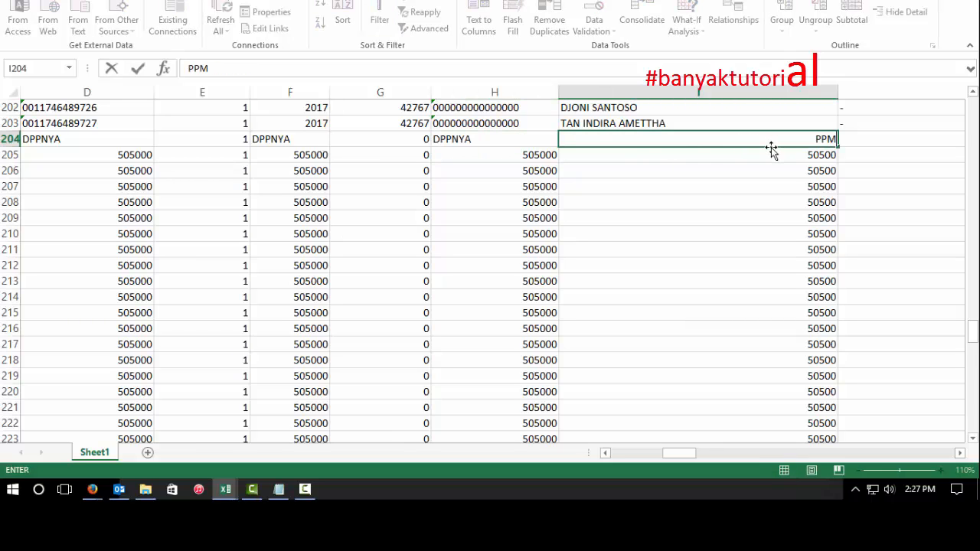
key("BackSpace")
type("N")
left_click(731, 160)
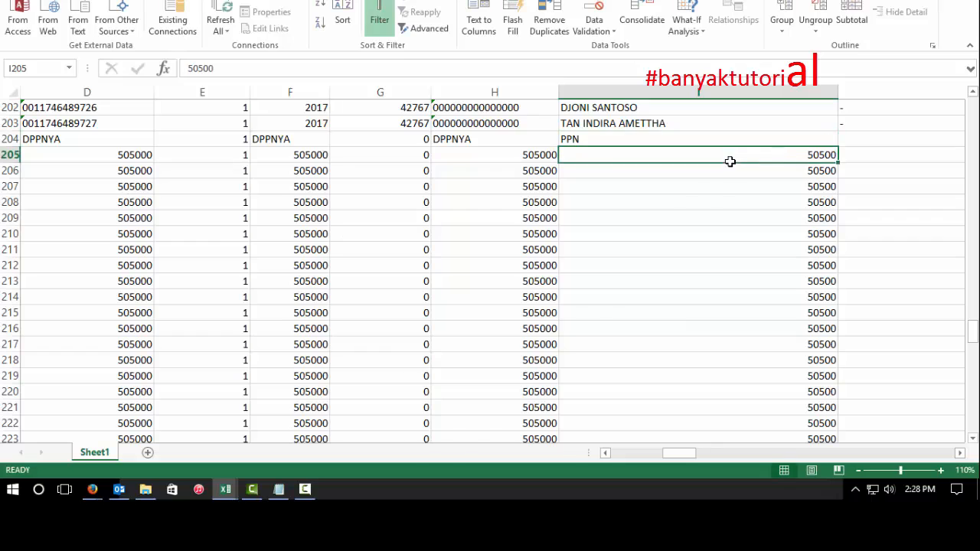
left_click(774, 142)
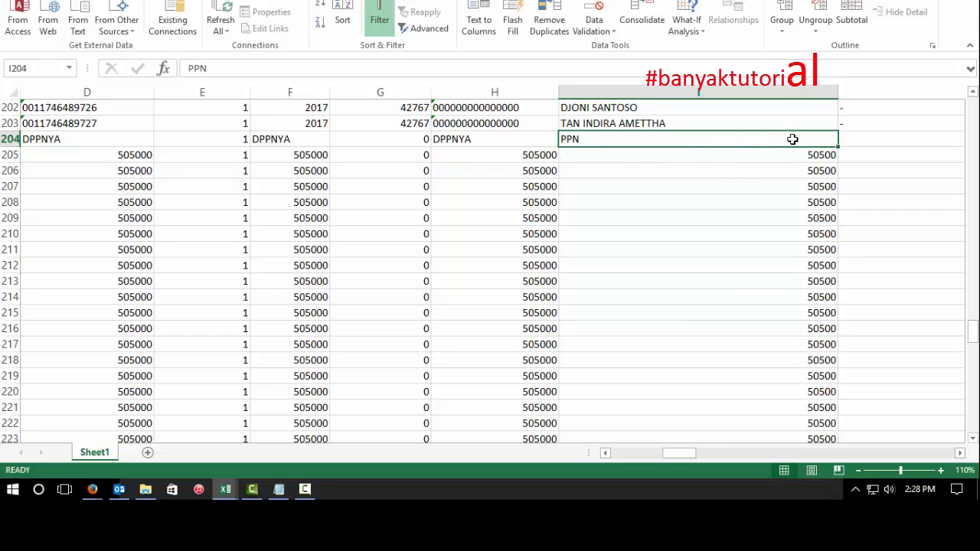
type("PPN")
key("Return")
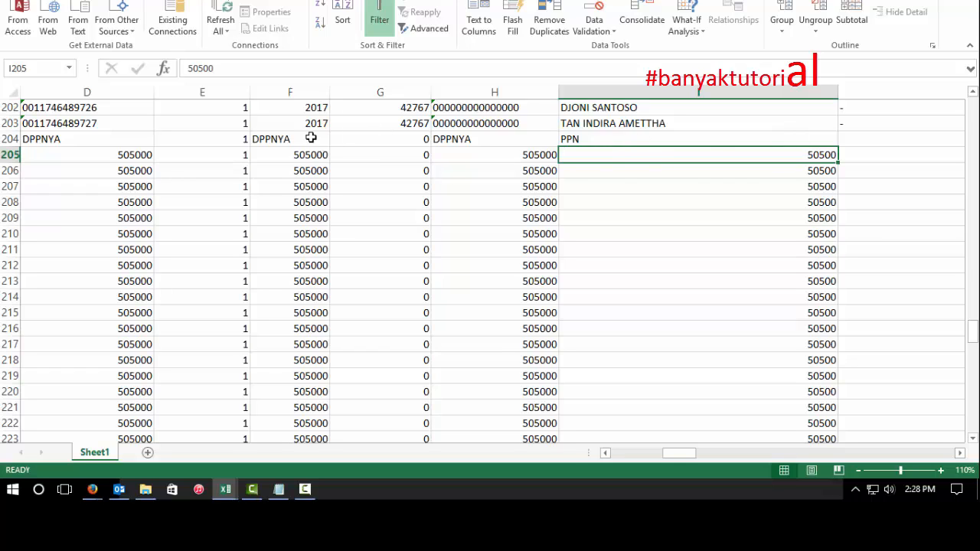
Go back to the first FK row and enter DPP in cell K104 and PPN in cell L104.
left_click(140, 142)
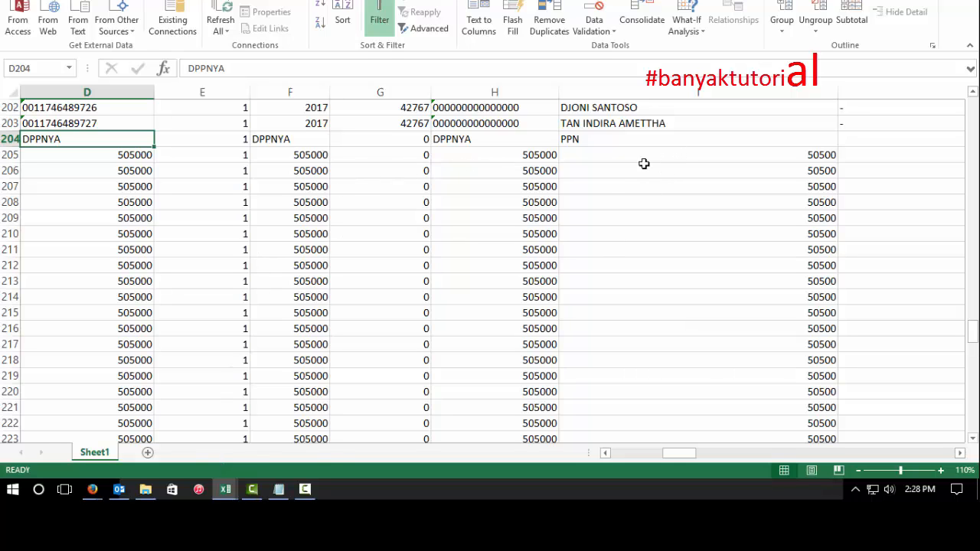
left_click(666, 144)
key("Right")
key("Right")
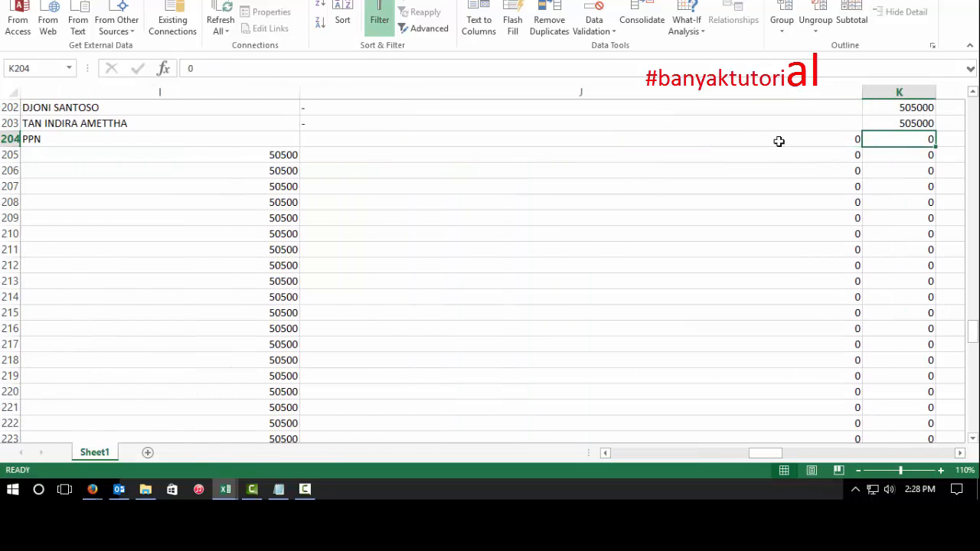
key("Up")
key("Up")
key("Up")
key("Up")
key("Up")
key("Up")
key("Up")
key("Up")
key("Up")
key("Up")
key("Up")
key("Up")
key("Up")
key("Up")
key("Up")
key("Up")
key("Up")
key("Up")
key("Up")
key("Up")
key("Up")
key("Up")
key("Up")
key("Up")
key("Up")
key("Up")
key("Up")
key("Up")
key("Up")
key("Up")
key("Up")
key("Up")
key("Up")
key("Up")
key("Up")
key("Up")
key("Up")
key("Up")
key("Up")
key("Up")
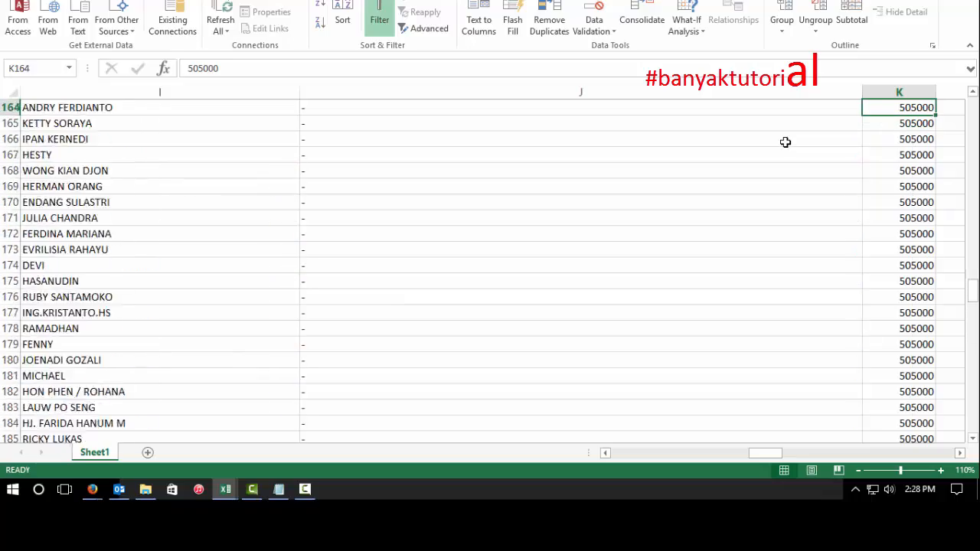
key("Up")
key("Up")
key("Up")
key("Up")
key("Up")
key("Up")
key("Up")
key("Up")
key("Up")
key("Up")
key("Up")
key("Up")
key("Up")
key("Up")
key("Up")
key("Up")
key("Up")
key("Up")
key("Up")
key("Up")
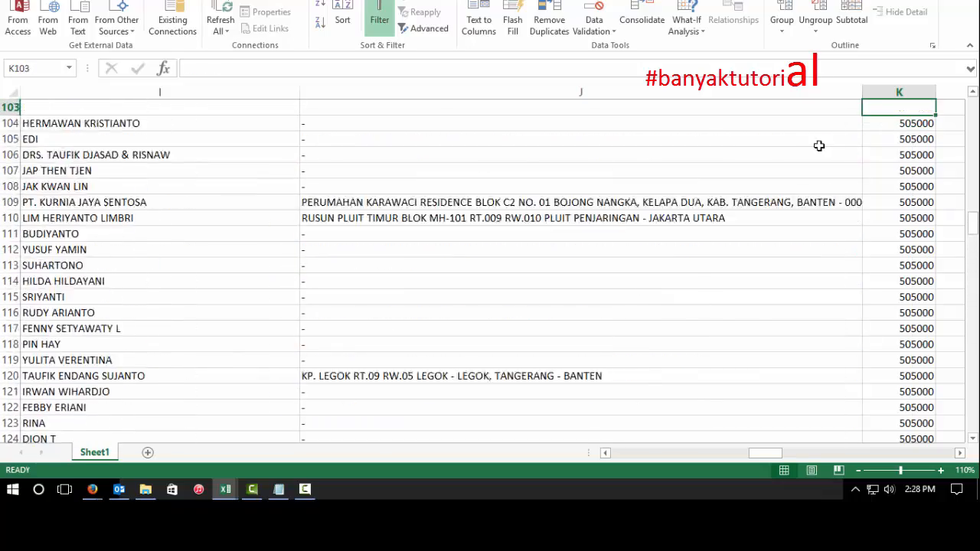
key("ctrl+Down")
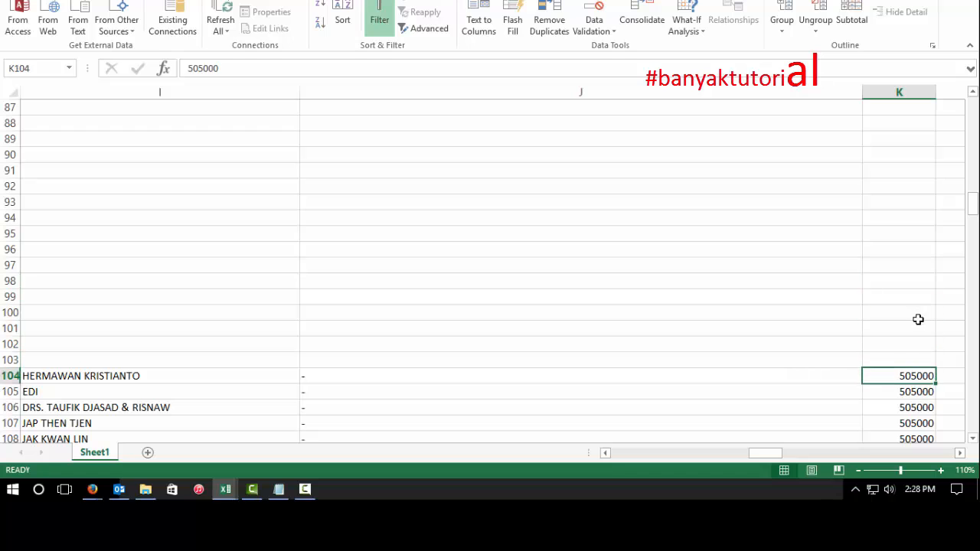
type("DPP")
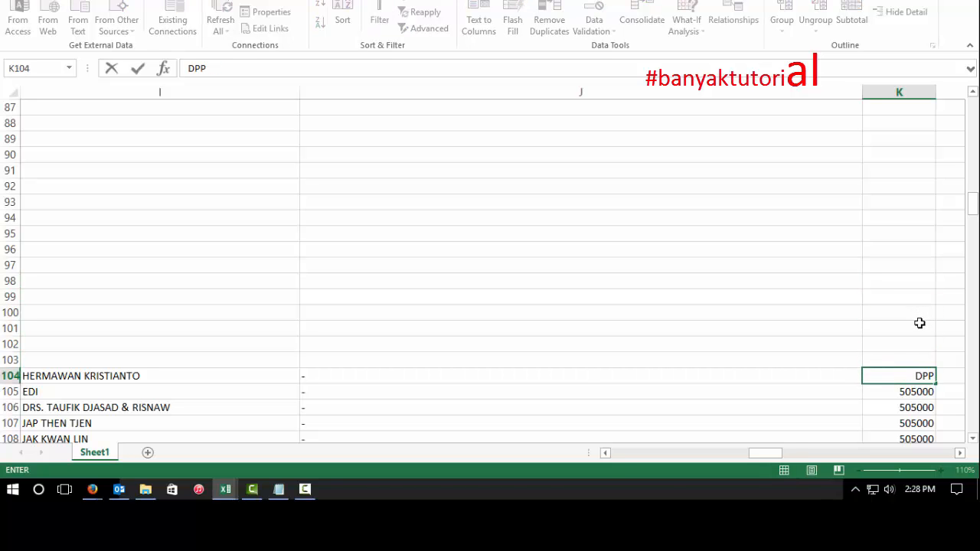
key("Tab")
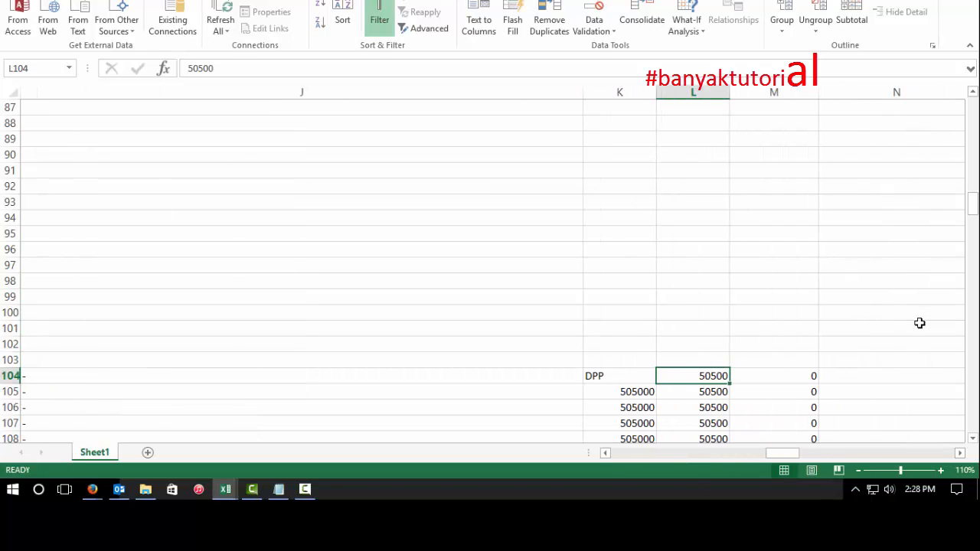
type("PPN")
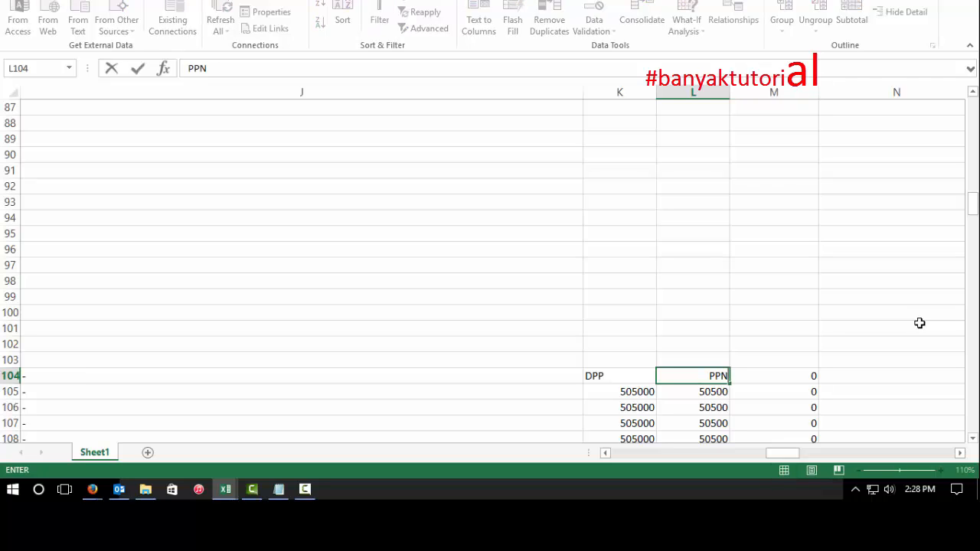
key("Return")
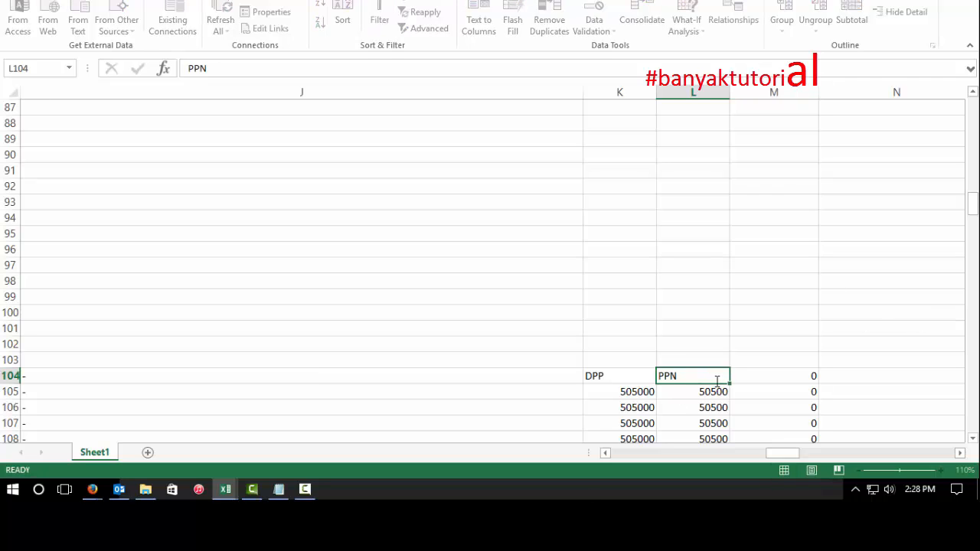
Examine the amounts in columns K and L from row 104 down to the end of the FK block, row 203.
left_click(624, 378)
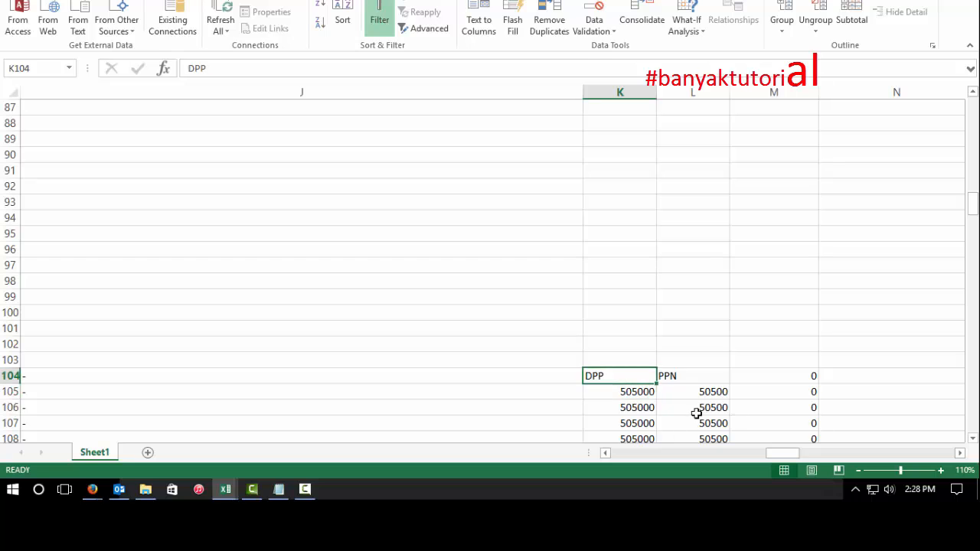
key("Left")
key("Down")
key("Down")
key("Down")
key("Down")
key("Down")
key("Down")
key("Down")
key("Down")
key("Down")
key("Down")
key("Down")
key("Down")
key("Down")
key("Down")
key("Down")
key("Down")
key("Down")
key("Down")
key("Down")
key("Down")
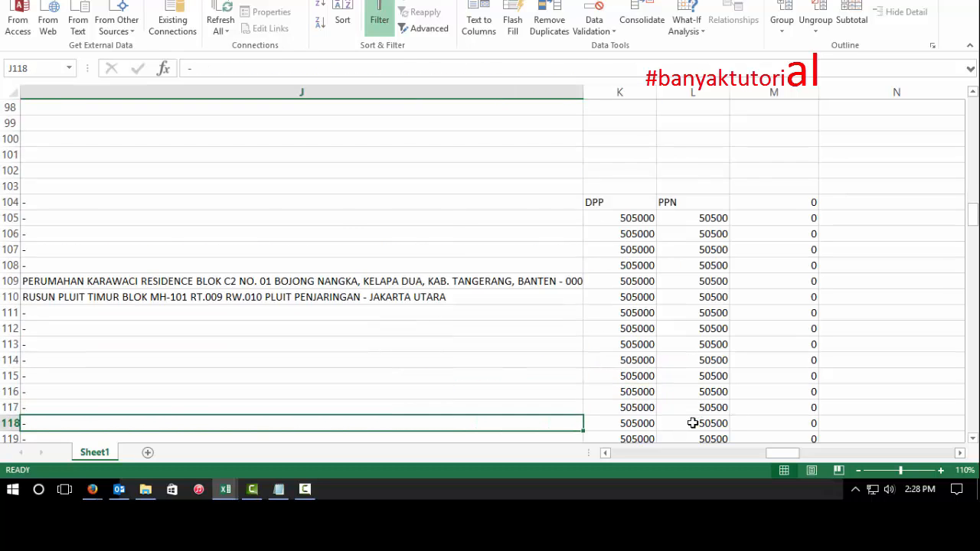
key("Down")
key("Down")
key("Down")
key("Down")
key("Down")
key("Down")
key("Down")
key("Down")
key("Down")
key("Down")
key("Down")
key("Down")
key("Down")
key("Down")
key("Down")
key("Down")
key("Down")
key("Down")
key("Down")
key("Down")
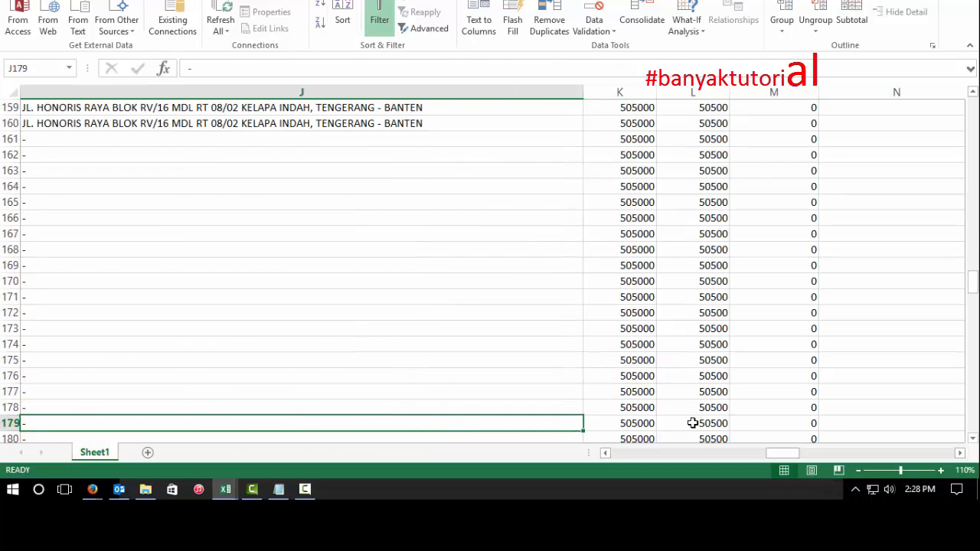
key("Down")
key("Down")
key("Down")
key("Down")
key("Down")
key("Down")
key("Down")
key("Down")
key("Down")
key("Down")
key("Down")
key("Down")
key("Down")
key("Down")
key("Up")
key("Up")
key("Up")
key("Up")
key("Up")
key("Up")
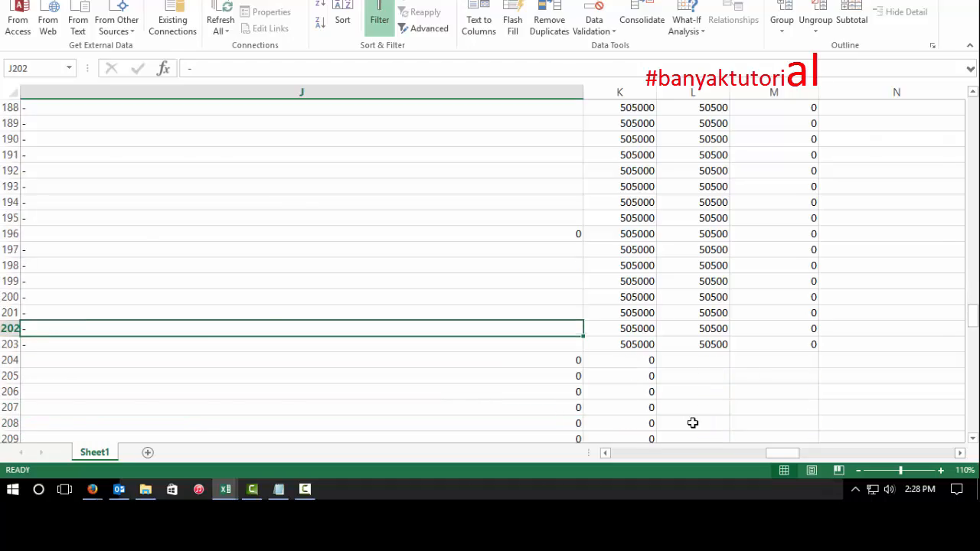
key("Left")
key("Left")
key("Right")
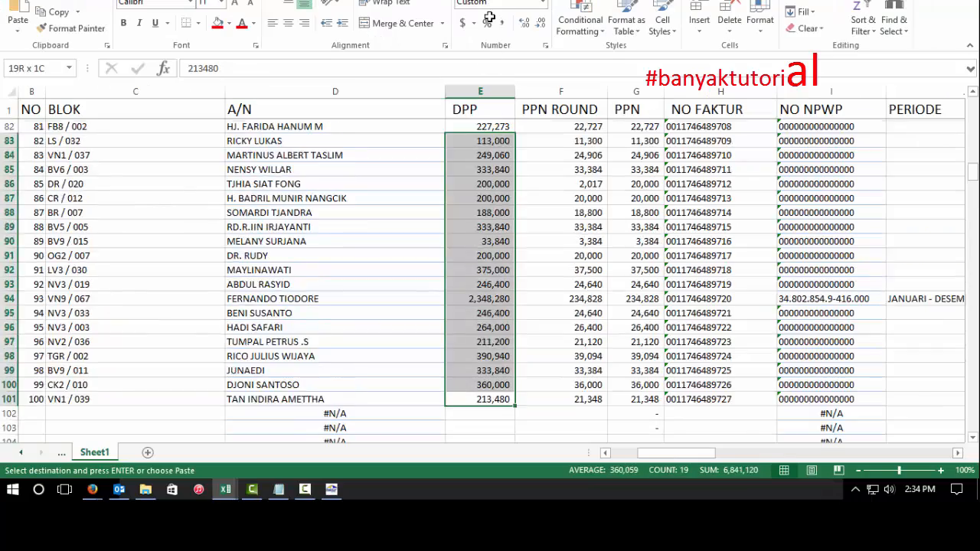
Copy the DPP amounts in cells E2 to E101 of the JANUARI (1) workbook.
scroll(491, 268, "up", 20)
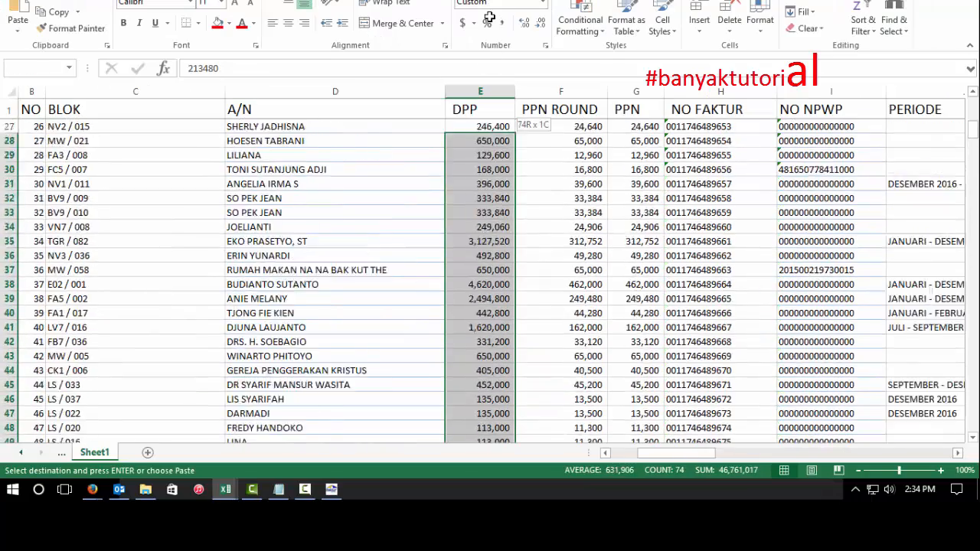
left_click_drag(488, 17, 490, 125)
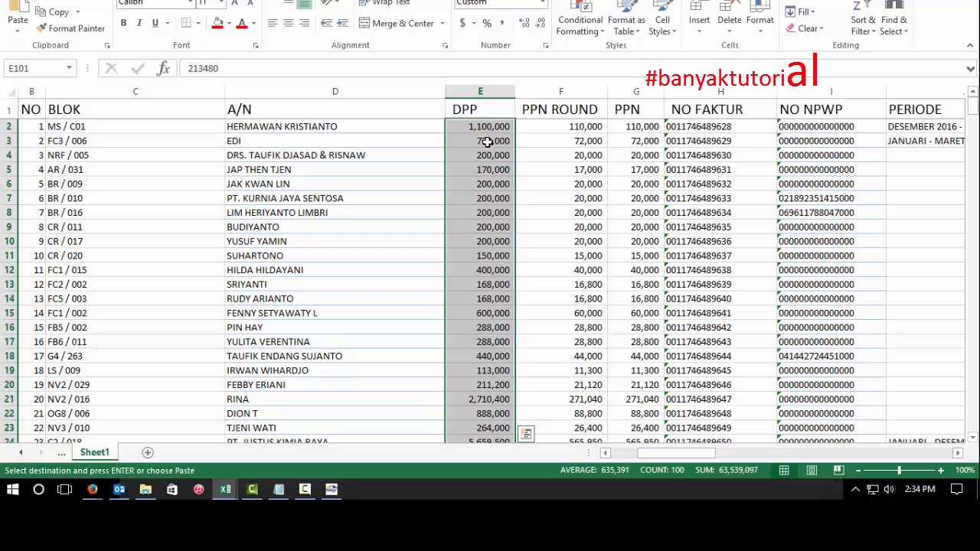
scroll(459, 275, "down", 14)
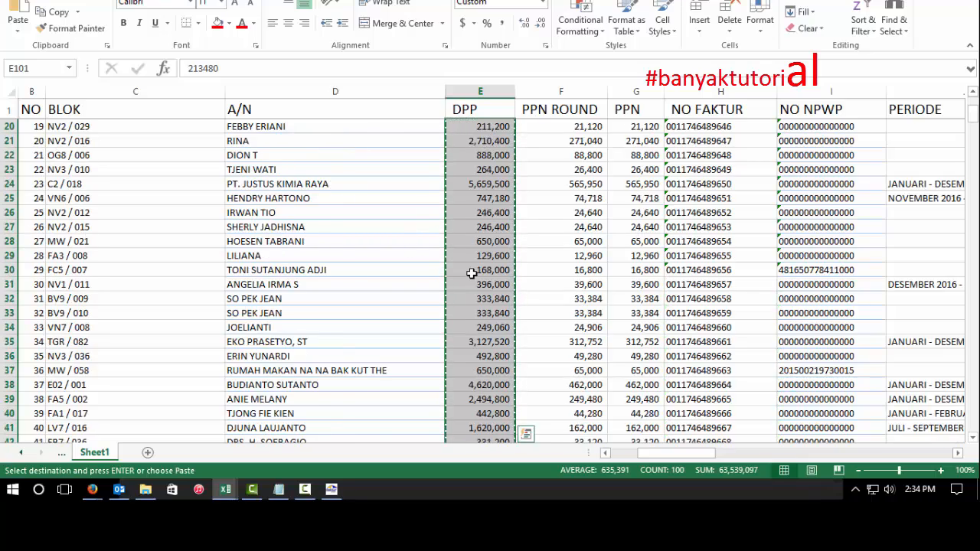
scroll(471, 273, "down", 20)
scroll(470, 276, "up", 5)
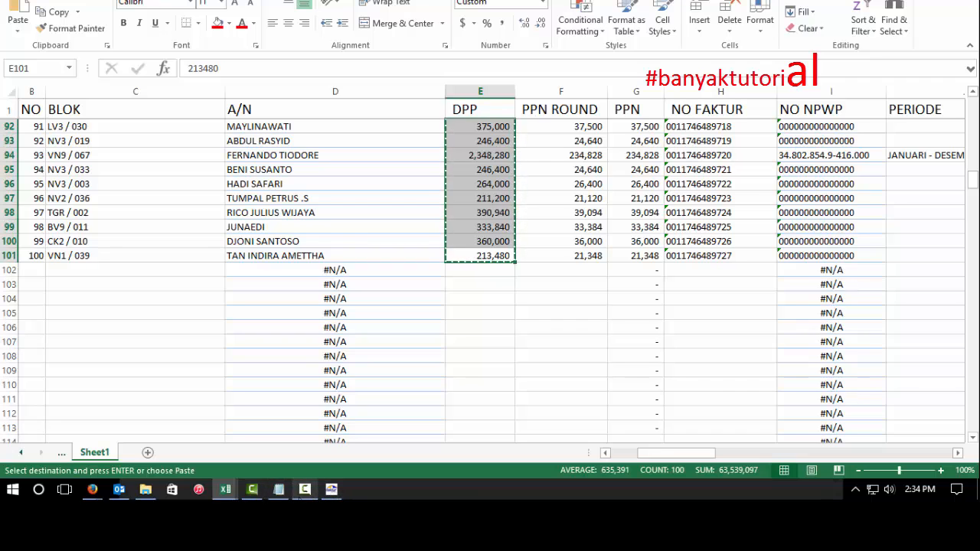
Switch to the SKEMA IMPOR PPN TES workbook and paste the DPP amounts as values starting at cell D204.
mouse_move(225, 490)
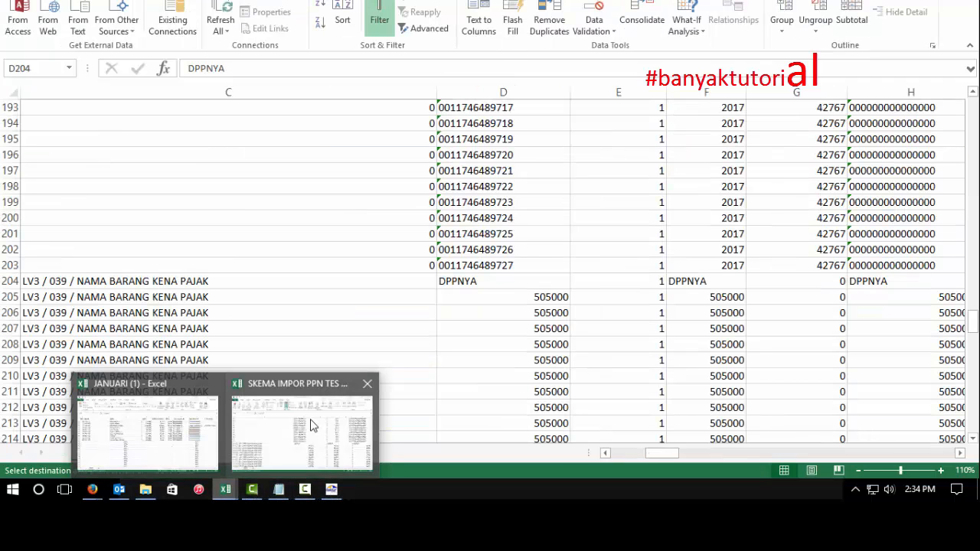
left_click(312, 425)
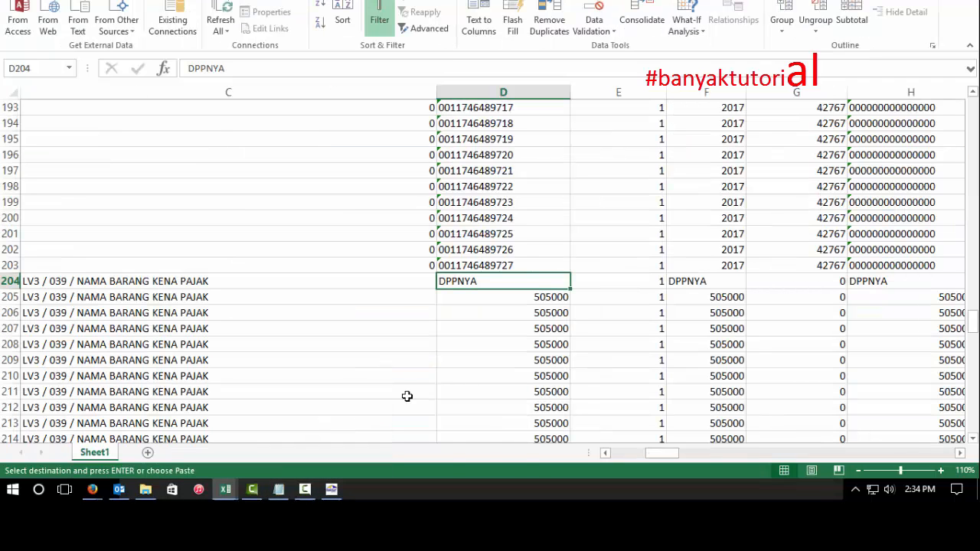
right_click(538, 282)
left_click(589, 59)
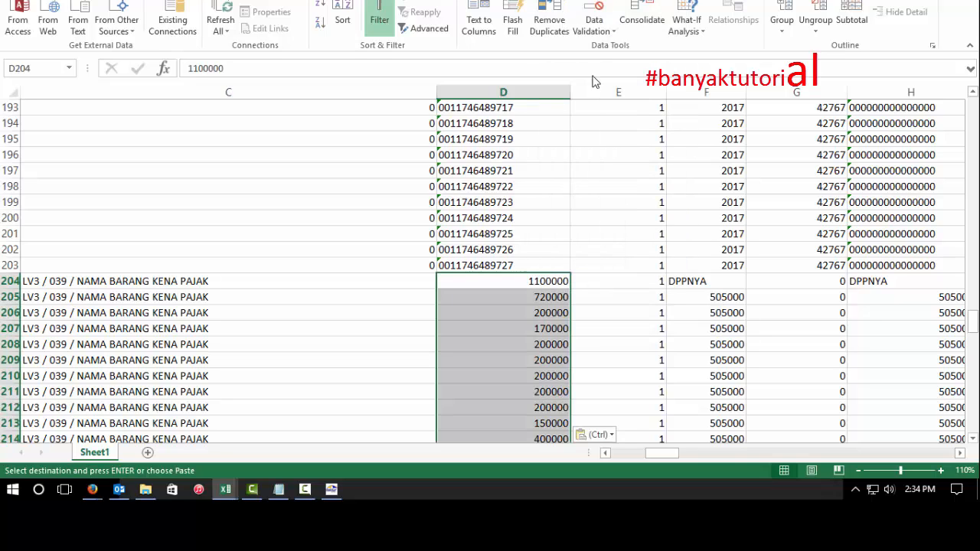
Paste the same DPP amounts as values into columns F and H, starting at cells F204 and H204.
left_click(692, 284)
right_click(692, 284)
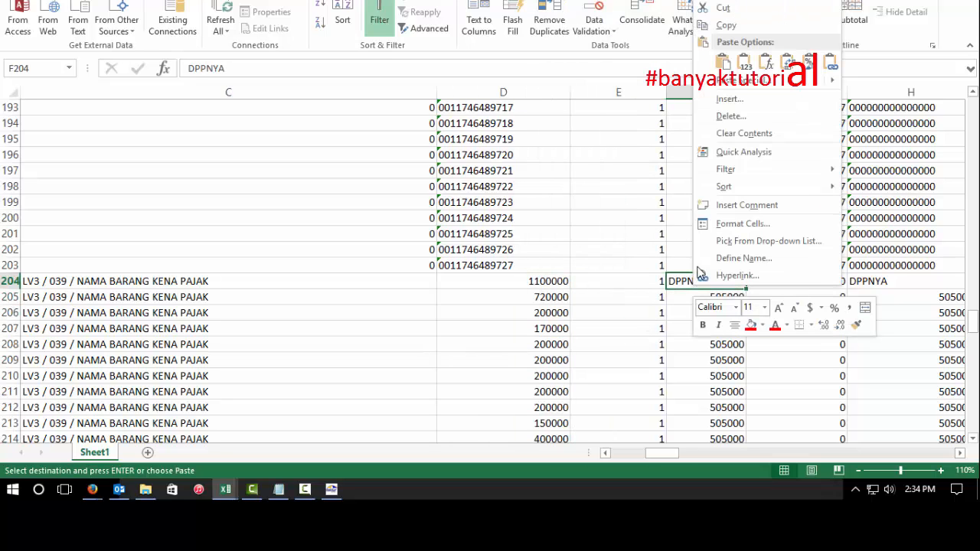
left_click(743, 66)
left_click(897, 287)
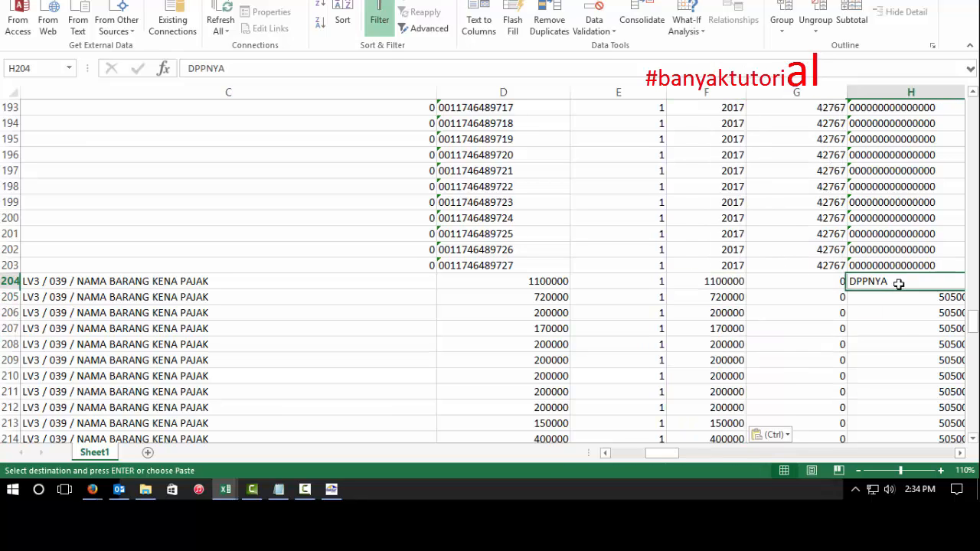
right_click(897, 284)
left_click(805, 66)
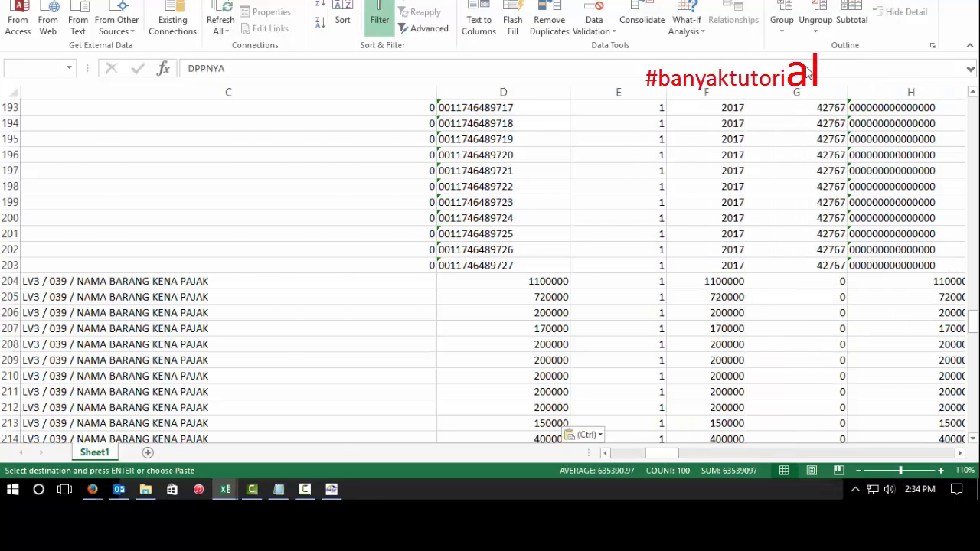
Paste the DPP amounts as values into column K of the FK block, starting at cell K104.
left_click_drag(671, 454, 766, 453)
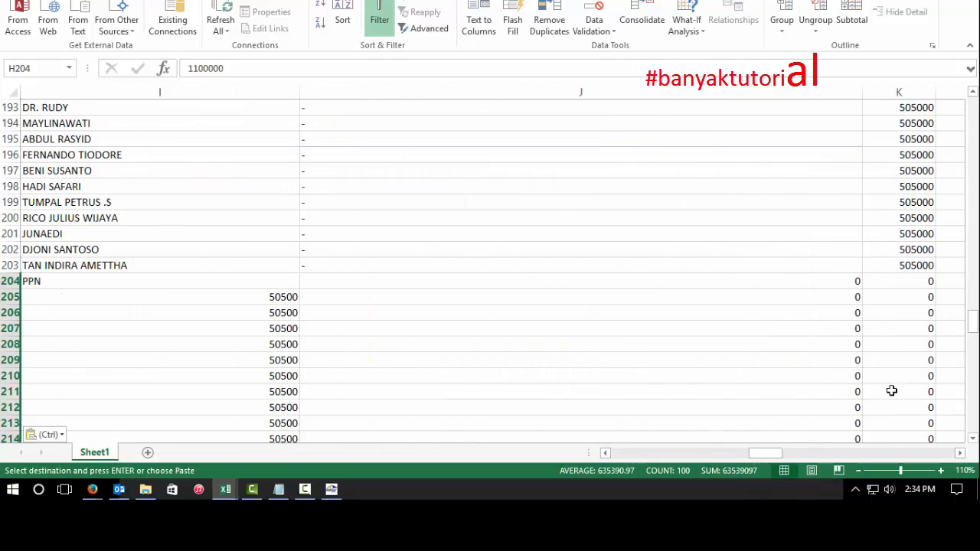
scroll(891, 389, "up", 17)
scroll(886, 191, "up", 16)
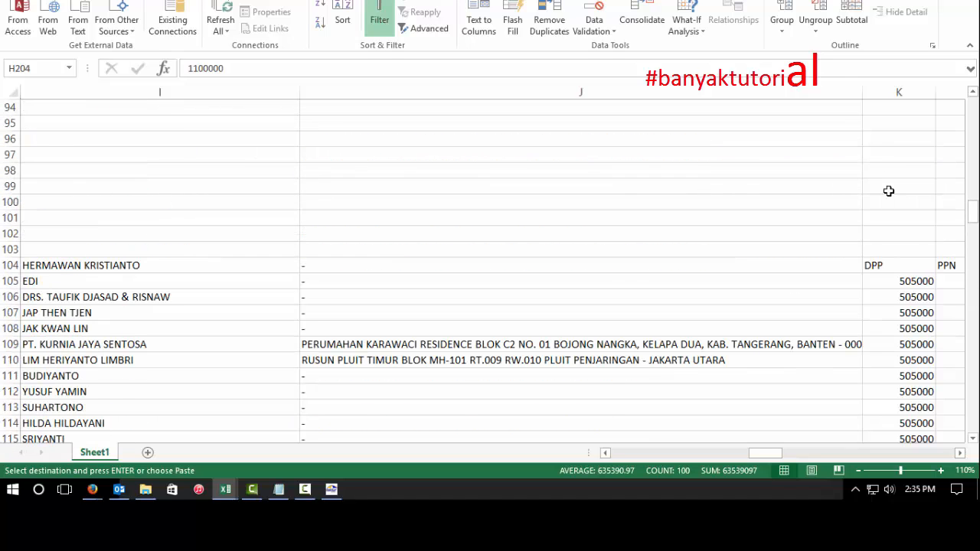
left_click(913, 267)
right_click(914, 267)
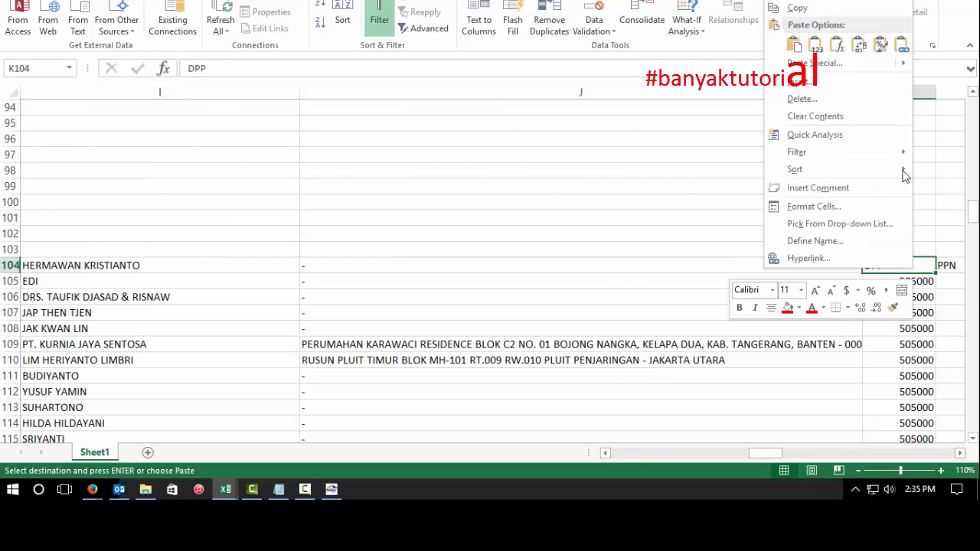
left_click(814, 46)
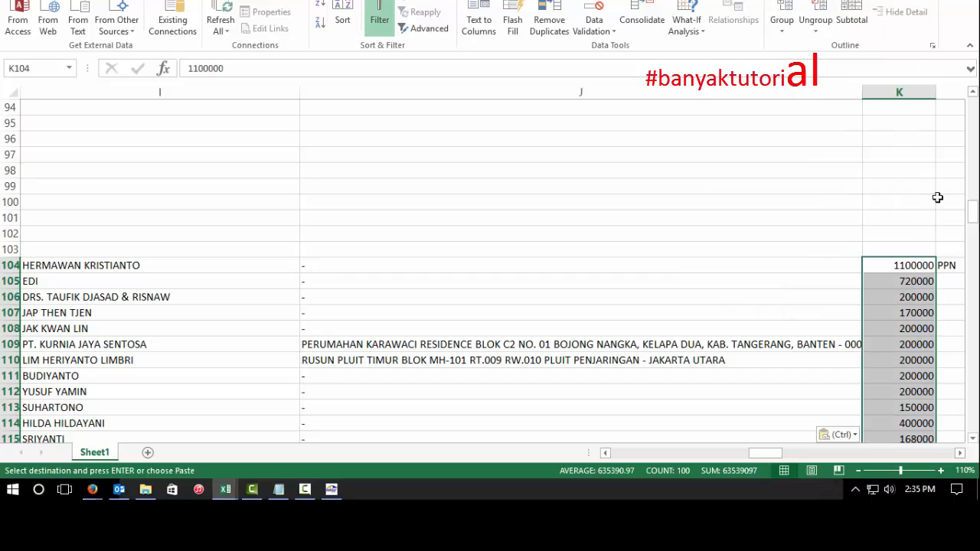
scroll(814, 339, "down", 20)
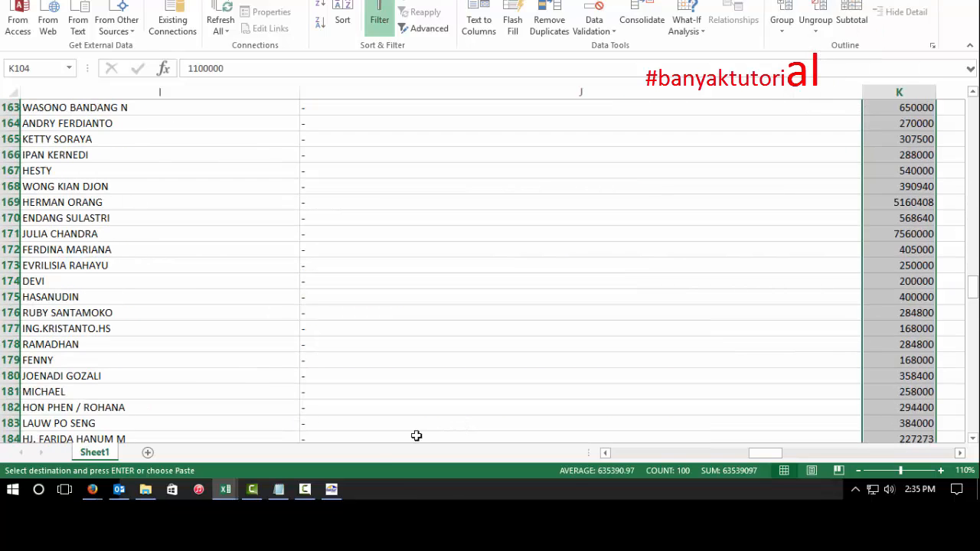
Copy the PPN ROUND amounts in cells F2 to F101 of the JANUARI (1) workbook and return to the import template.
left_click(226, 490)
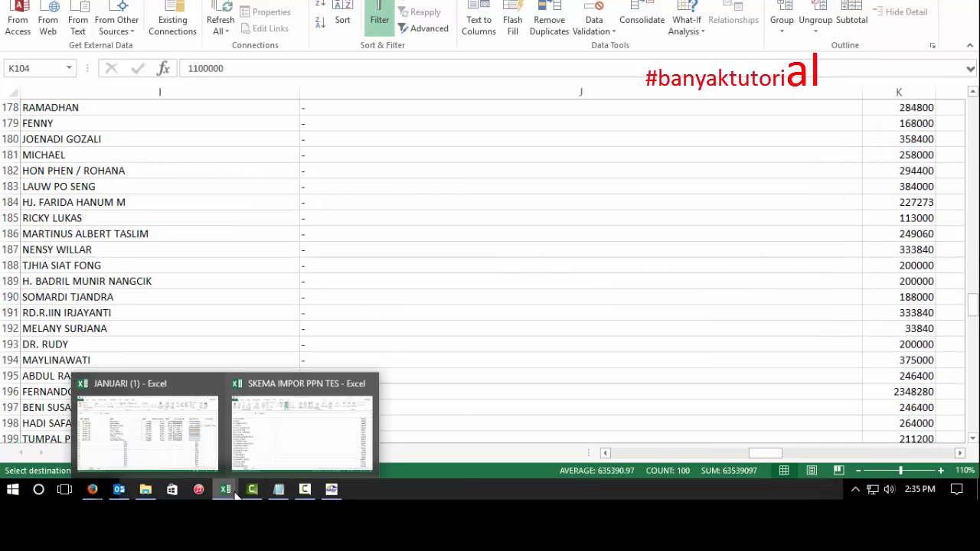
left_click(178, 439)
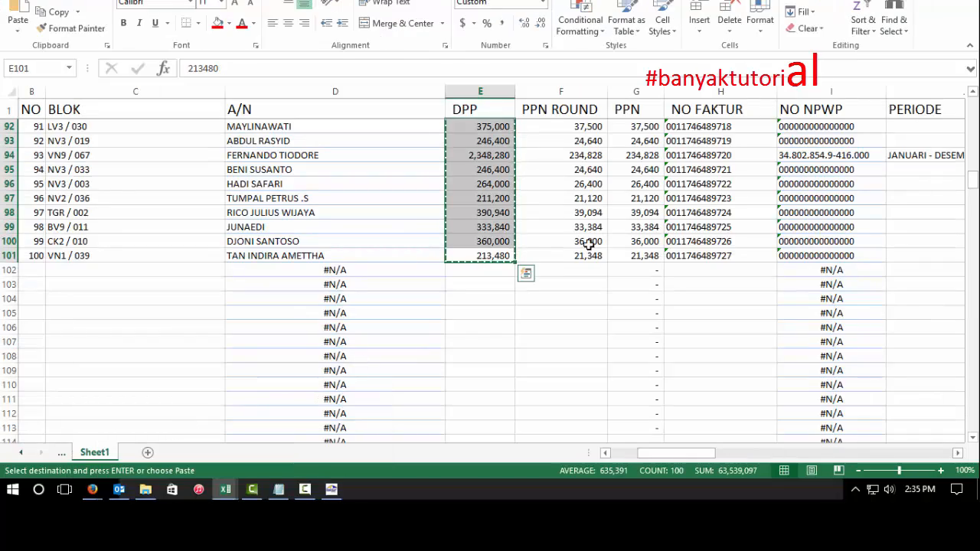
left_click_drag(562, 251, 573, 132)
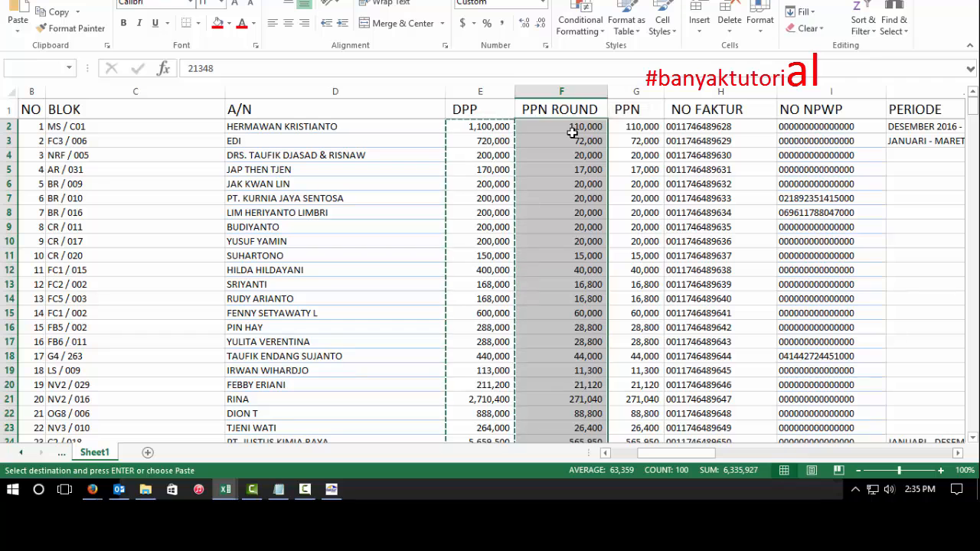
key("ctrl+c")
key("alt+Tab")
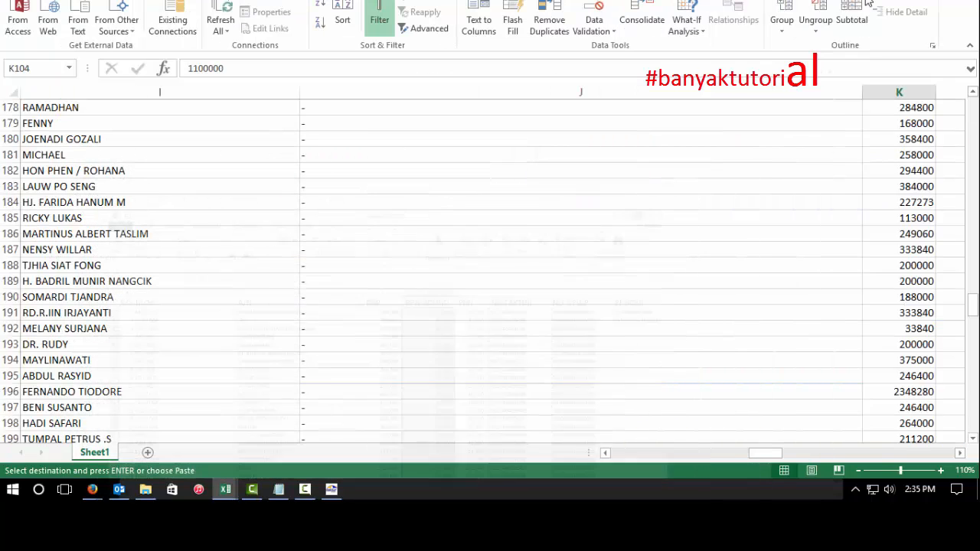
Paste the PPN ROUND amounts as values into column L of the FK block, starting at cell L104.
mouse_move(746, 455)
left_mouse_down()
mouse_move(781, 455)
mouse_move(765, 455)
left_mouse_up()
scroll(663, 312, "up", 12)
scroll(662, 313, "up", 19)
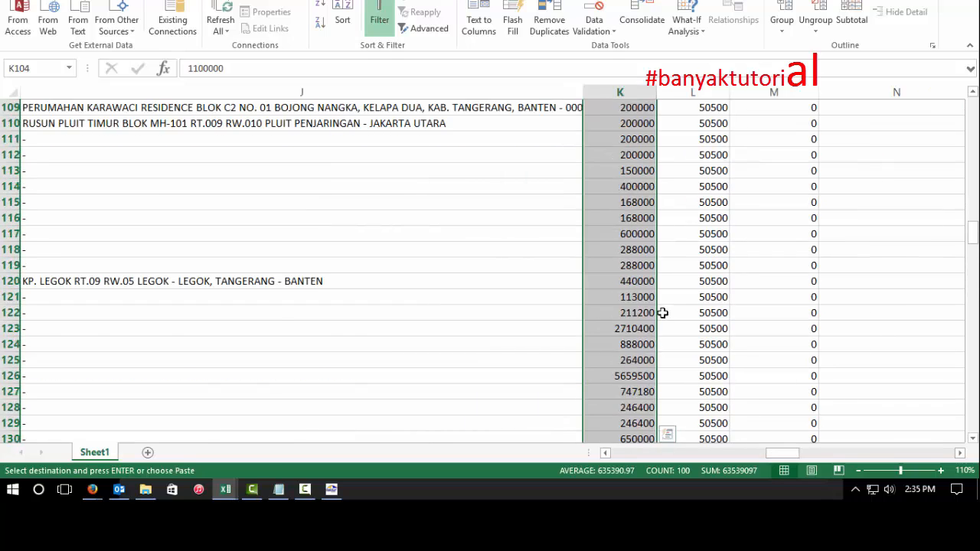
left_click(686, 408)
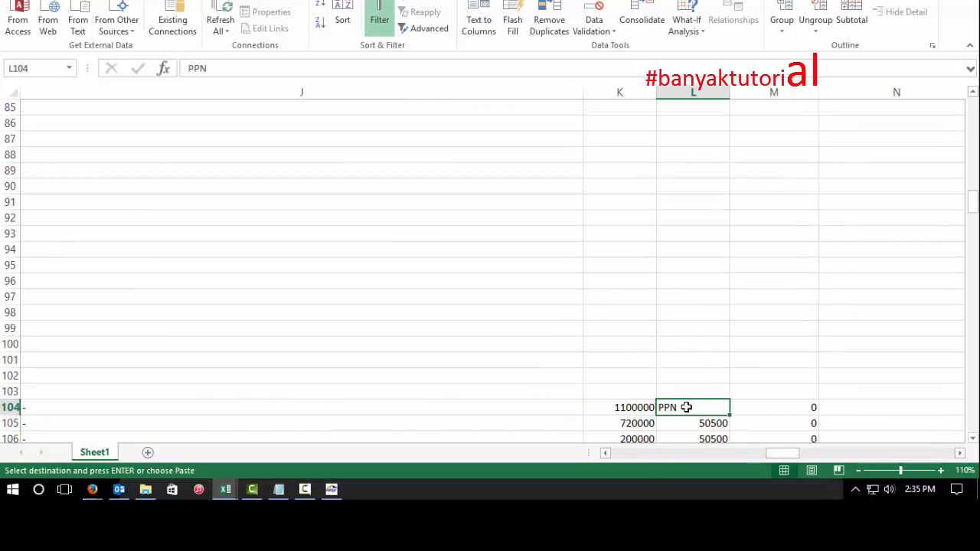
right_click(686, 407)
left_click(737, 188)
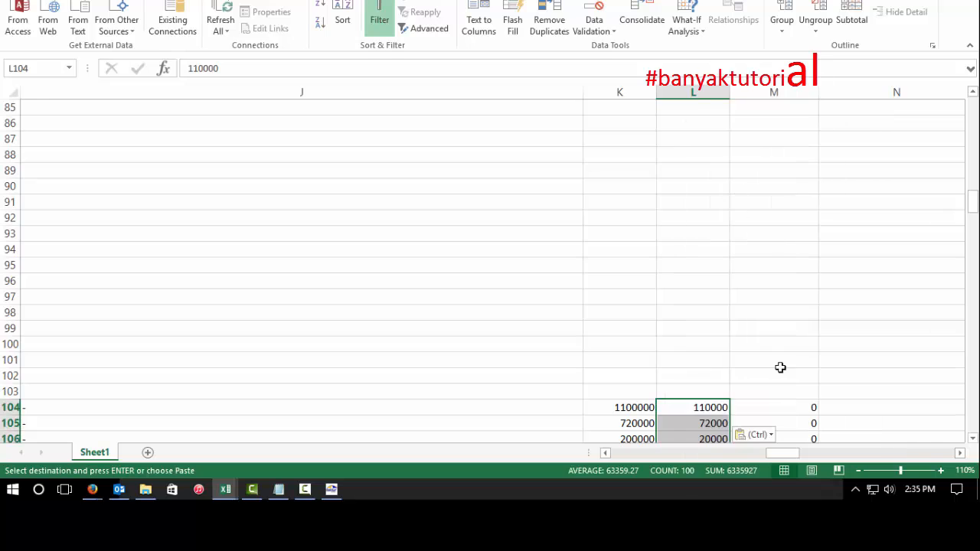
scroll(792, 434, "down", 20)
scroll(792, 433, "down", 19)
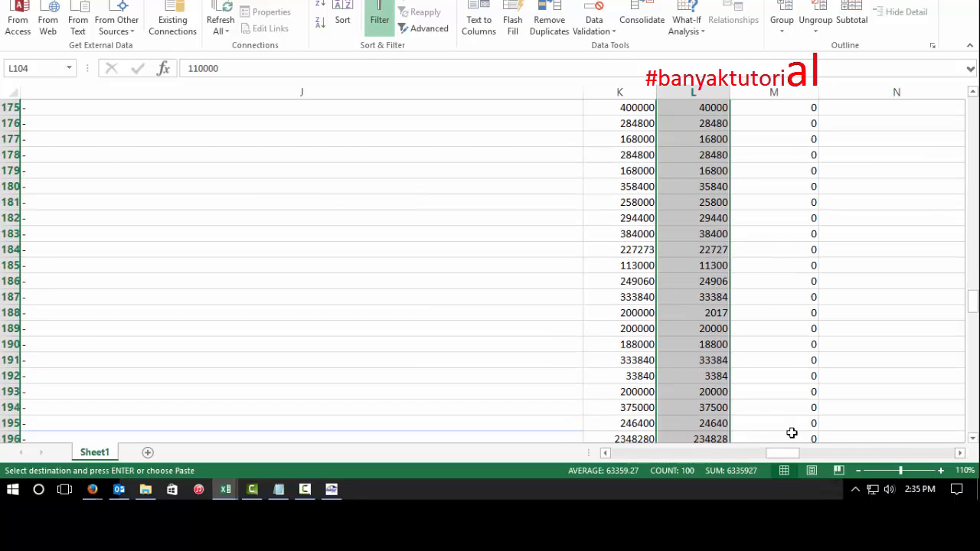
Paste the same PPN amounts as values into column I of the item rows, starting at cell I204.
left_click_drag(792, 458, 754, 456)
scroll(538, 389, "up", 7)
left_click(409, 333)
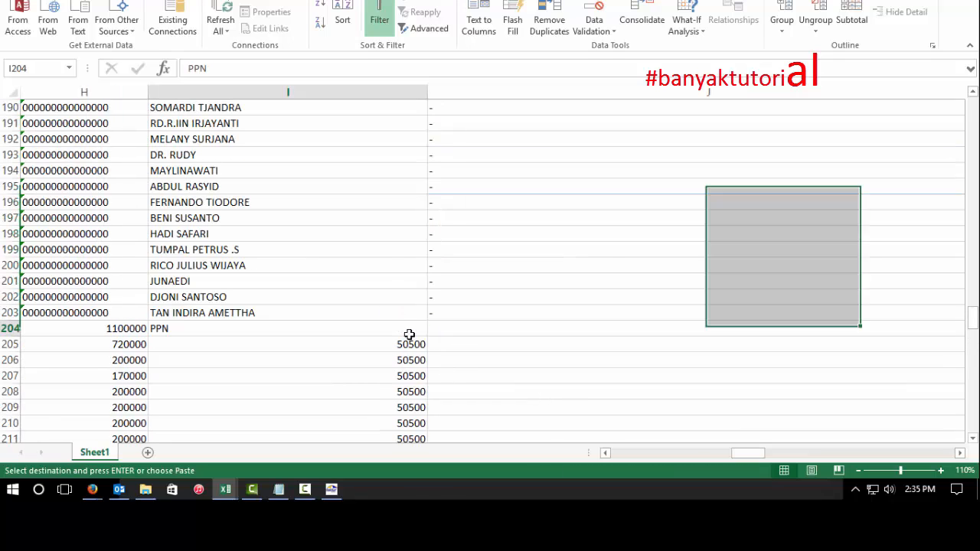
right_click(326, 329)
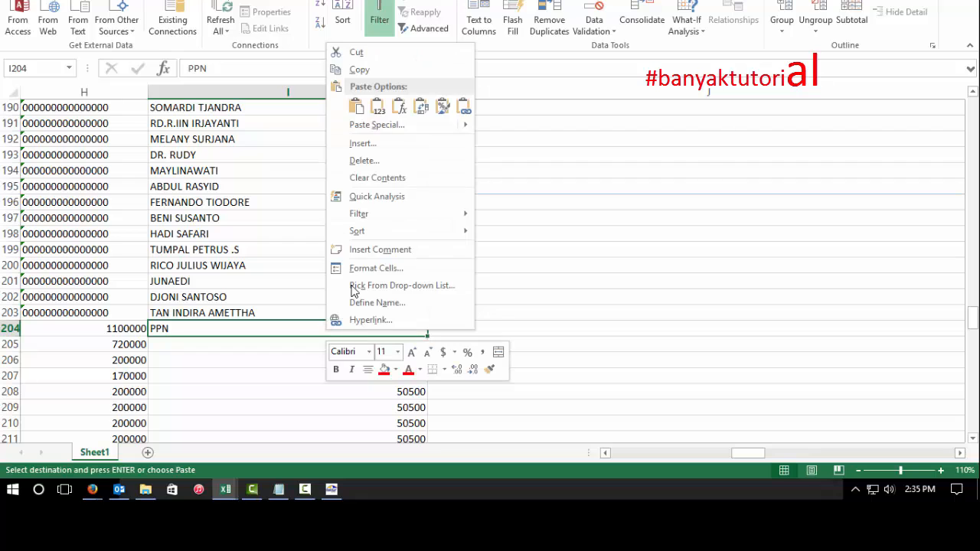
left_click(380, 107)
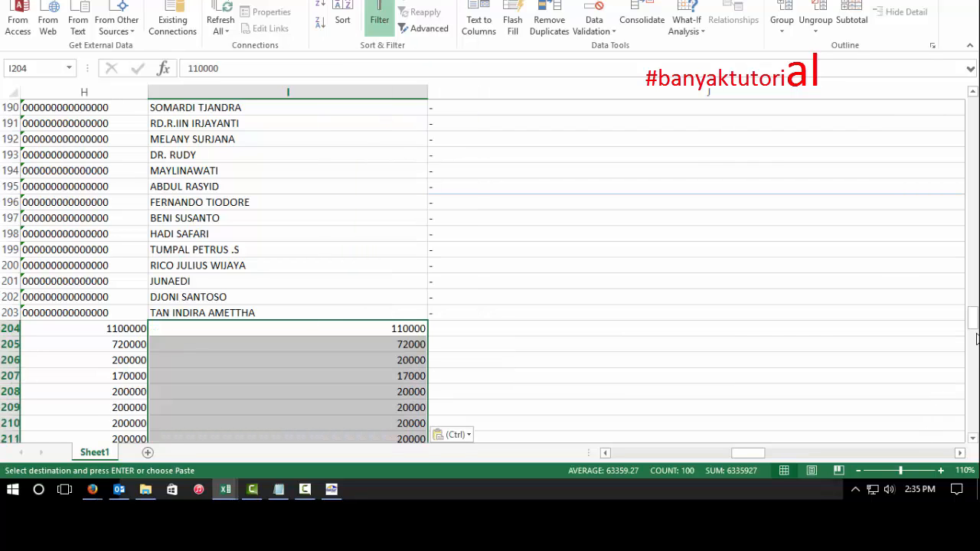
Examine the pasted DPP and PPN amounts in the item rows from row 204 and in columns K and L of the FK block.
left_click_drag(973, 320, 973, 176)
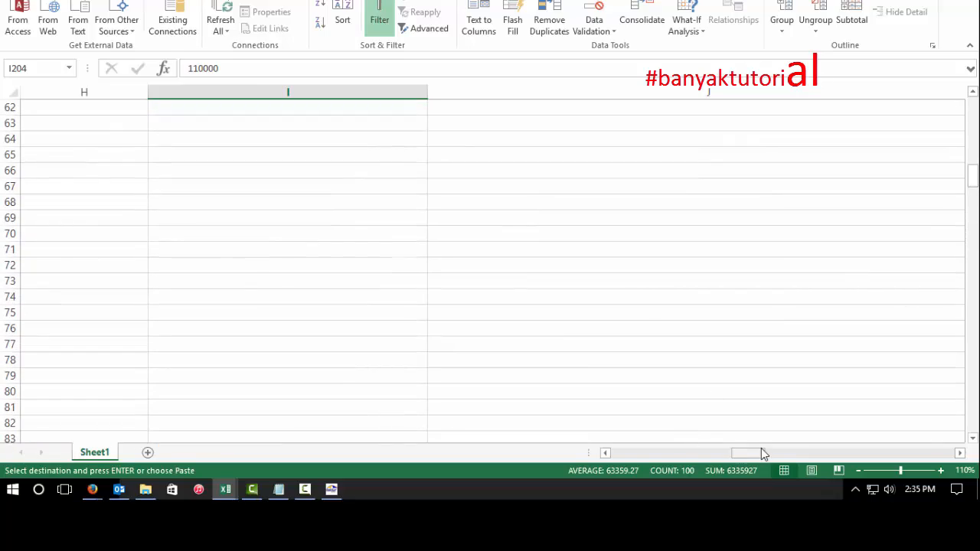
mouse_move(761, 453)
left_mouse_down()
mouse_move(656, 467)
mouse_move(710, 499)
mouse_move(764, 453)
left_mouse_up()
left_click_drag(975, 184, 972, 343)
scroll(717, 328, "up", 5)
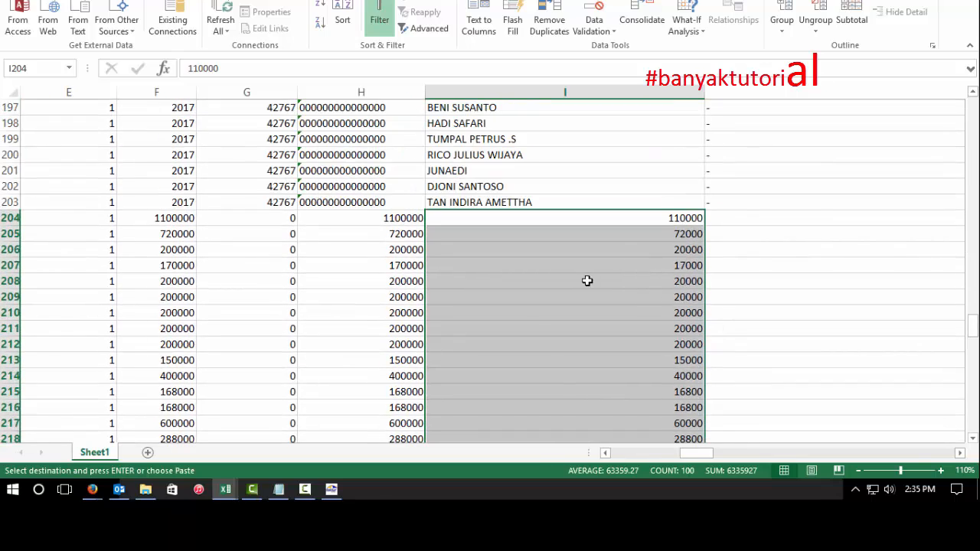
scroll(756, 273, "up", 5)
left_click(772, 328)
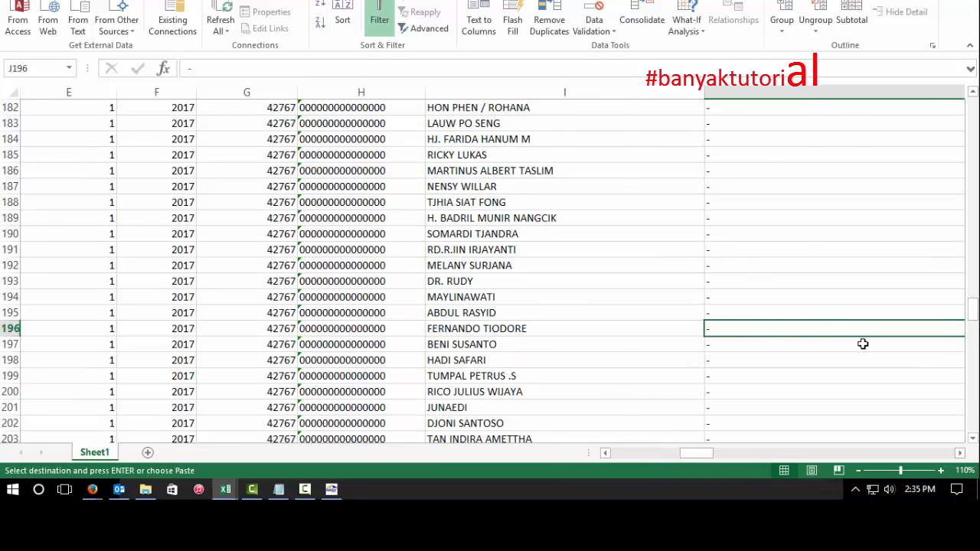
key("Right")
key("Right")
key("Up")
key("Up")
key("Up")
key("Up")
key("Up")
key("Up")
key("Up")
key("Up")
key("Up")
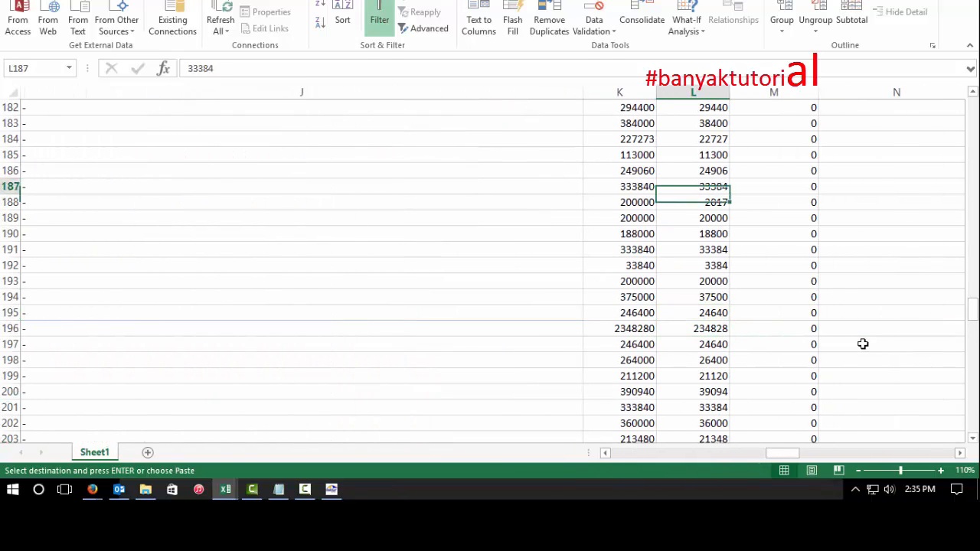
key("Up")
key("Up")
key("Up")
key("Up")
key("Up")
key("Up")
key("Up")
key("Up")
key("Up")
key("Up")
key("Up")
key("Up")
key("Up")
key("Up")
key("Up")
key("Up")
key("Up")
key("Up")
key("Up")
key("Up")
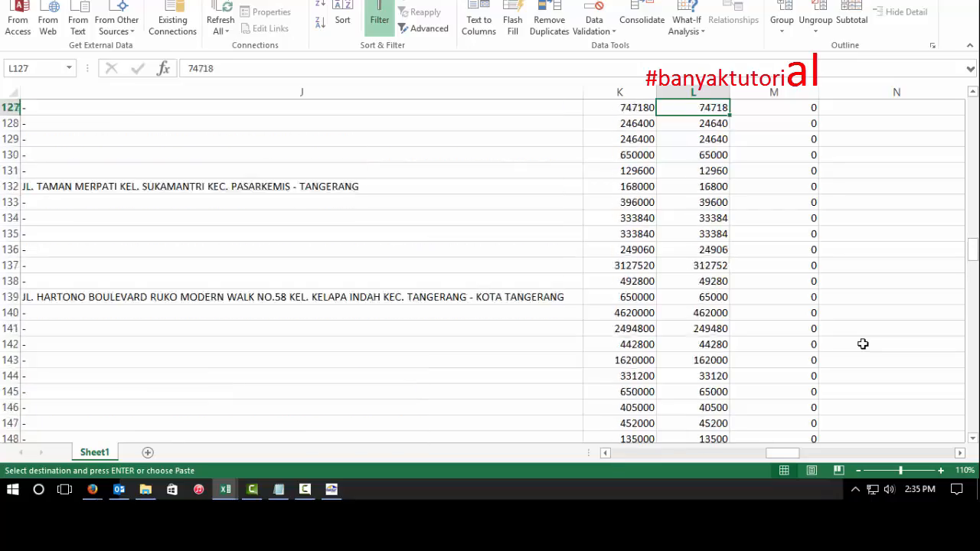
key("Up")
key("Up")
key("Up")
key("Up")
key("Up")
key("Up")
key("Up")
key("Up")
key("Up")
key("Up")
key("Up")
key("Up")
key("Up")
key("Up")
key("Up")
key("Up")
key("Up")
key("Up")
key("Up")
key("Up")
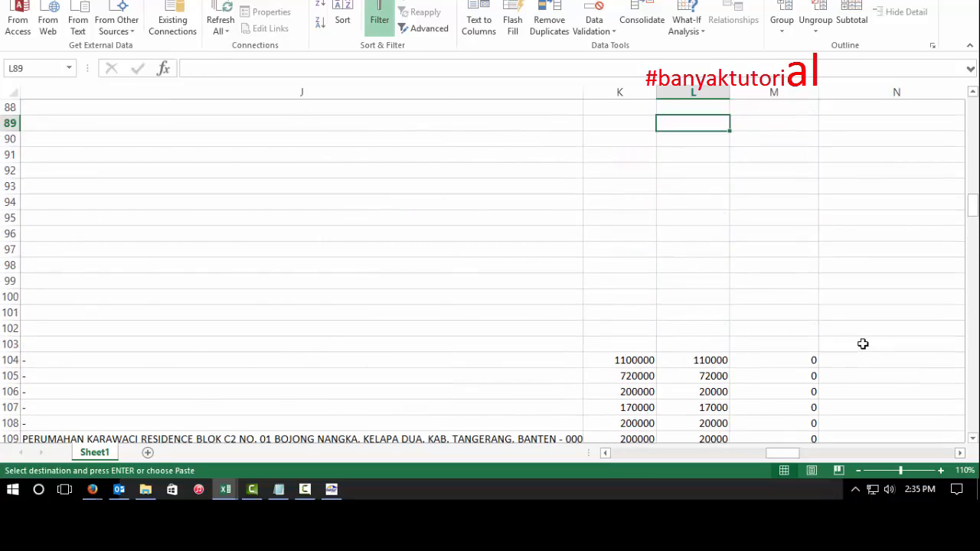
key("Down")
key("Down")
key("Down")
key("Down")
key("Down")
key("Down")
key("Down")
key("Down")
key("Down")
key("Down")
key("Down")
key("Down")
key("Down")
key("Down")
key("Down")
key("Down")
key("Down")
key("Down")
key("Down")
key("Down")
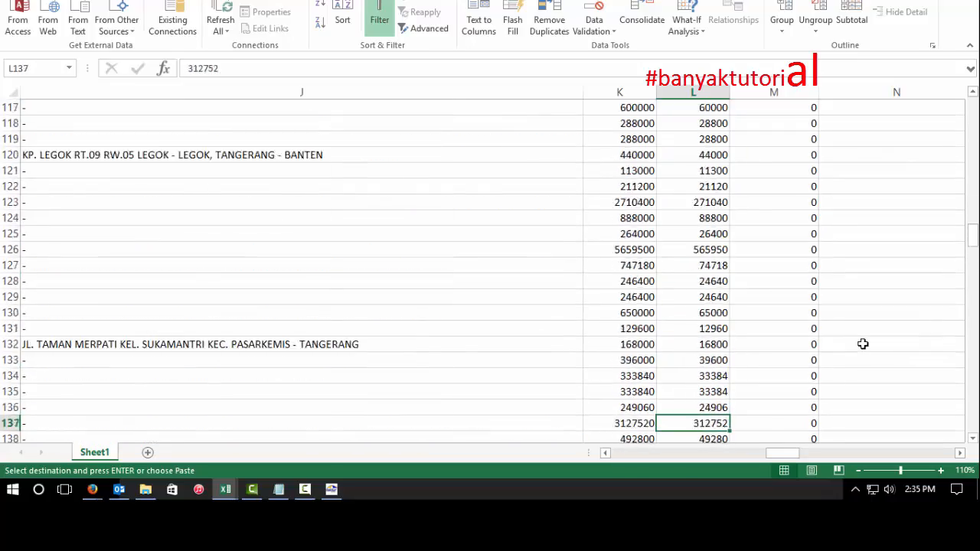
key("Down")
key("Down")
key("Down")
key("Down")
key("Down")
key("Down")
key("Down")
key("Down")
key("Down")
key("Down")
key("Down")
key("Down")
key("Down")
key("Down")
key("Down")
key("Down")
key("Down")
key("Down")
key("Down")
key("Down")
scroll(869, 344, "down", 11)
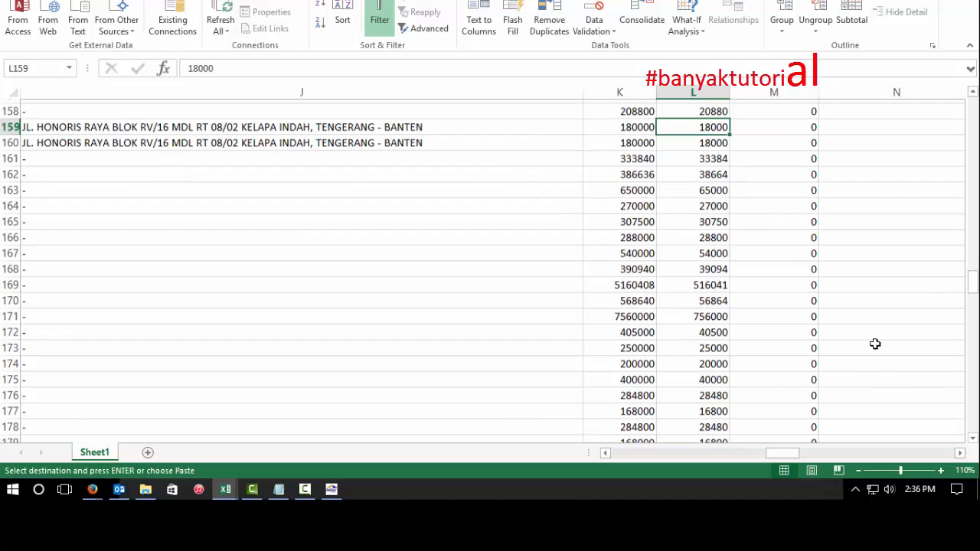
left_click_drag(973, 298, 973, 399)
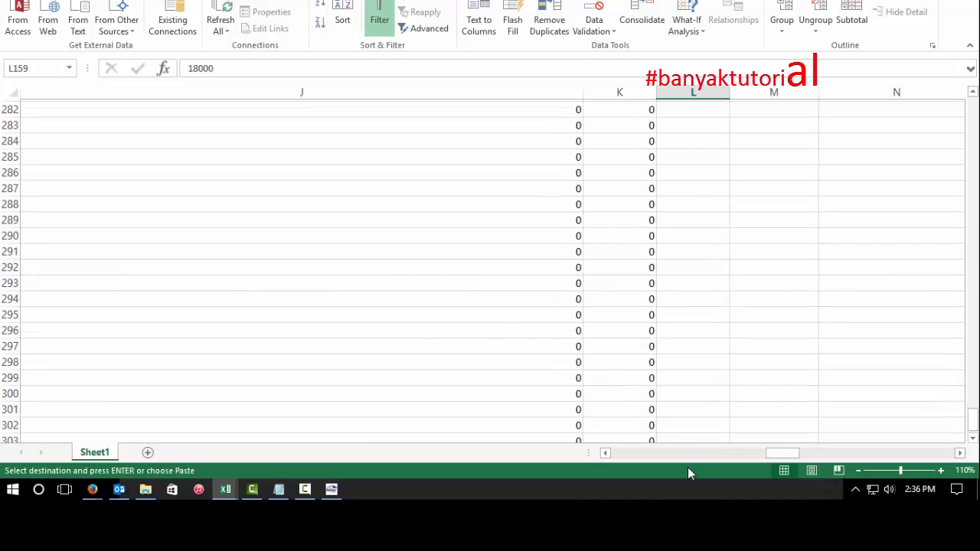
Review the goods descriptions in column C of the OF item rows and switch to the Notepad notes.
left_click_drag(779, 455, 607, 476)
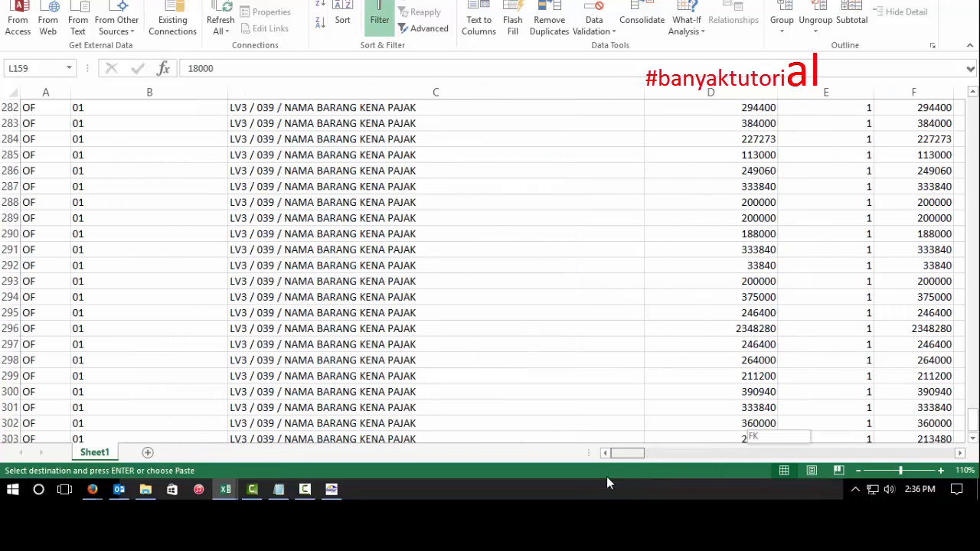
left_click(317, 217)
scroll(420, 291, "up", 20)
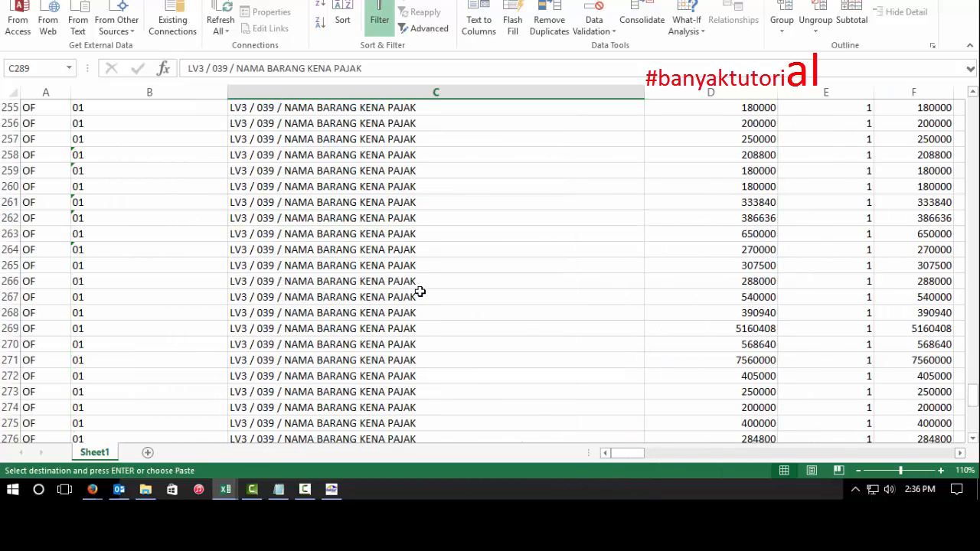
left_click(281, 491)
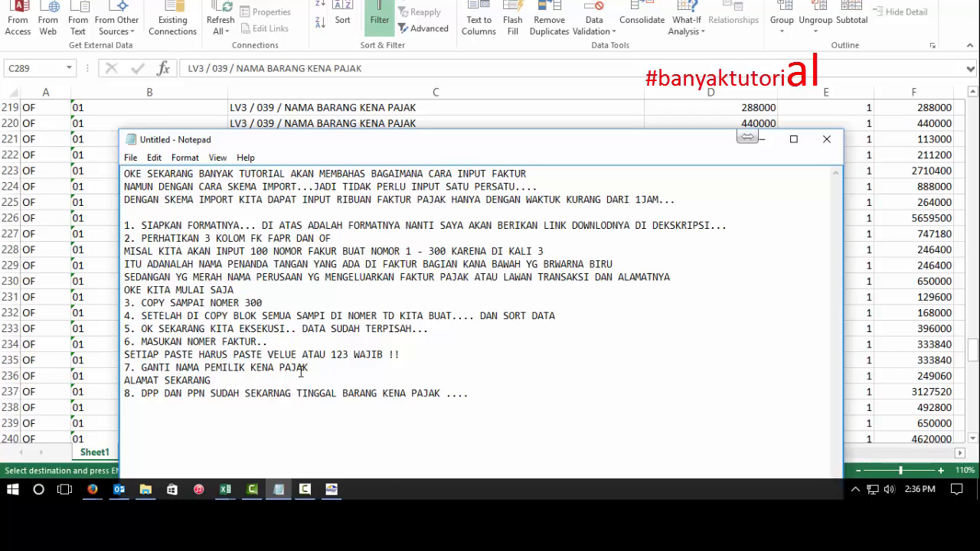
Copy the BLOK codes of invoices 1 to 100 in the JANUARI (1) workbook, starting at cell C2.
mouse_move(225, 490)
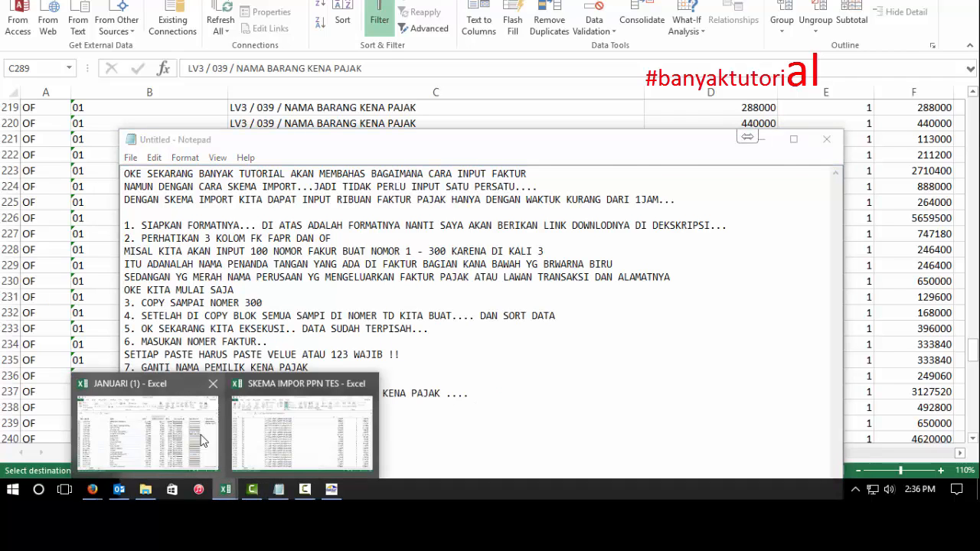
left_click(162, 449)
left_click(76, 392)
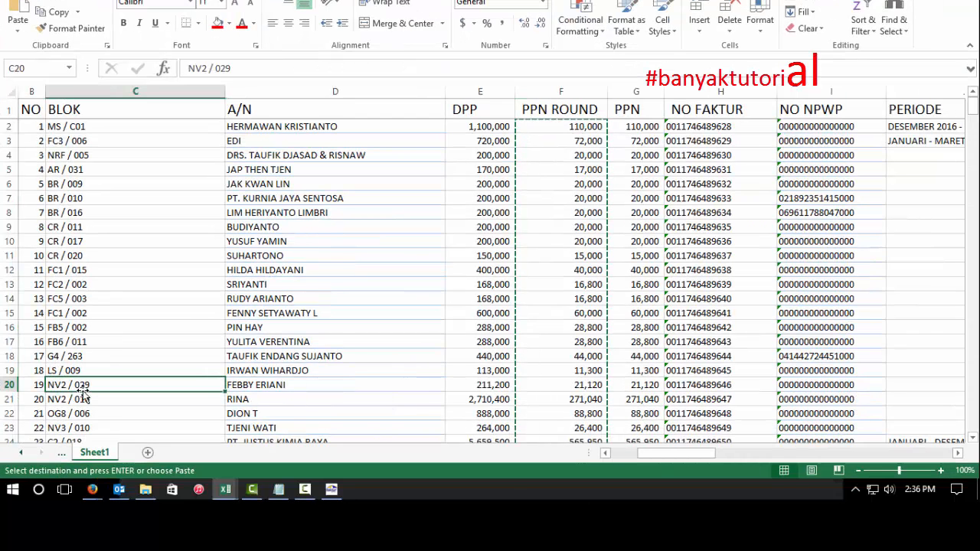
left_click(97, 127)
key("shift+Down")
key("shift+Down")
key("shift+Down")
key("shift+Down")
key("shift+Down")
key("shift+Down")
key("shift+Down")
key("shift+Down")
key("shift+Down")
key("shift+Down")
key("shift+Down")
key("shift+Down")
key("shift+Down")
key("shift+Down")
key("shift+Down")
key("shift+Down")
key("shift+Down")
key("shift+Down")
key("ctrl+c")
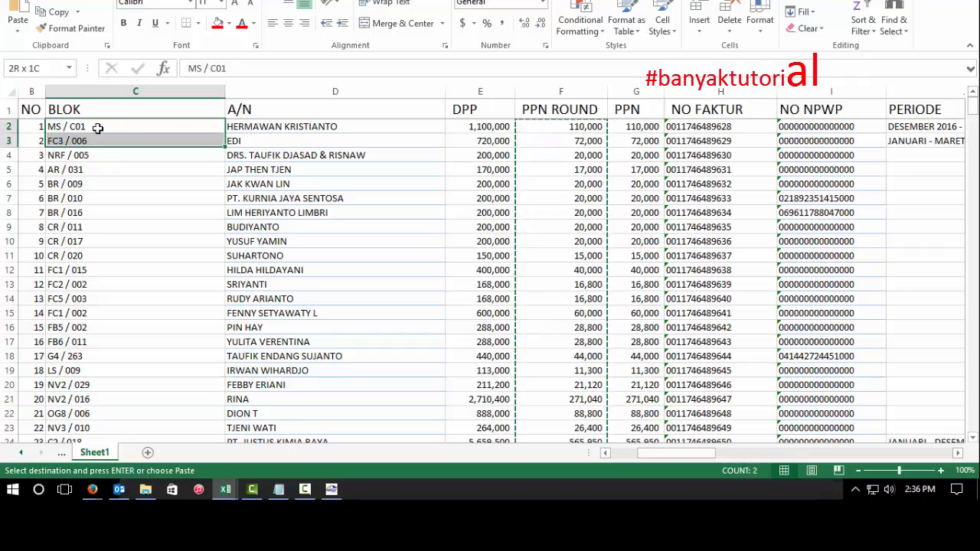
key("shift+Down")
key("shift+Down")
key("shift+Down")
key("shift+Down")
key("shift+Down")
key("shift+Down")
key("shift+Down")
key("shift+Down")
key("shift+Down")
key("shift+Down")
key("shift+Down")
key("shift+Down")
key("shift+Down")
key("shift+Down")
key("shift+Down")
key("shift+Down")
key("shift+Down")
key("shift+Down")
key("shift+Down")
key("shift+Down")
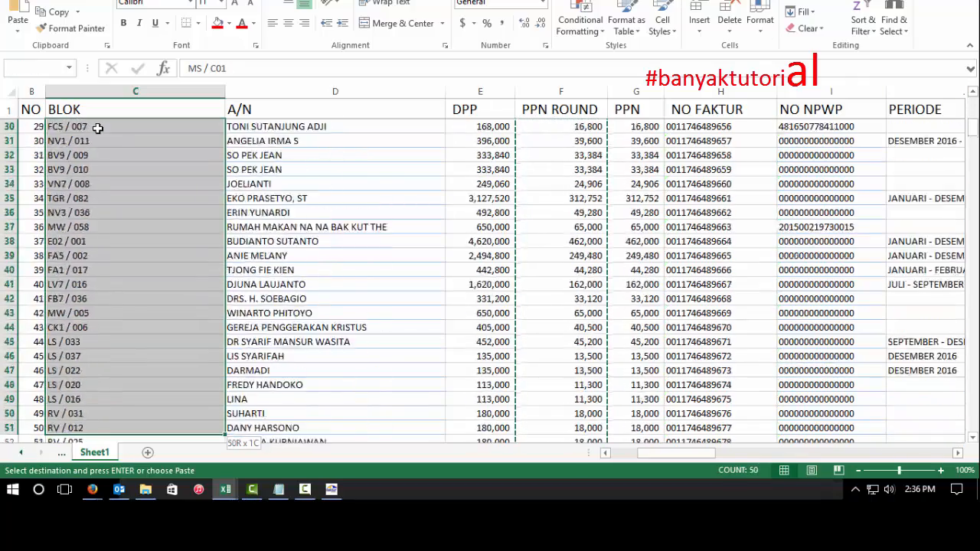
key("shift+Down")
key("shift+Down")
key("shift+Down")
key("shift+Down")
key("shift+Down")
key("shift+Down")
key("shift+Down")
key("shift+Down")
key("shift+Down")
key("shift+Down")
key("shift+Down")
key("shift+Down")
key("shift+Down")
key("shift+Down")
key("shift+Down")
key("shift+Down")
key("shift+Down")
key("shift+Down")
key("shift+Down")
key("shift+Down")
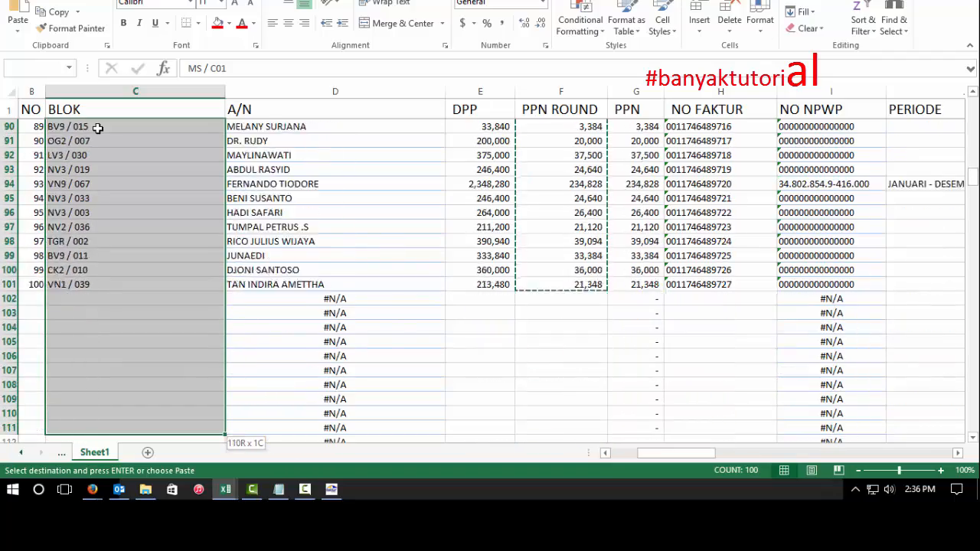
key("ctrl+v")
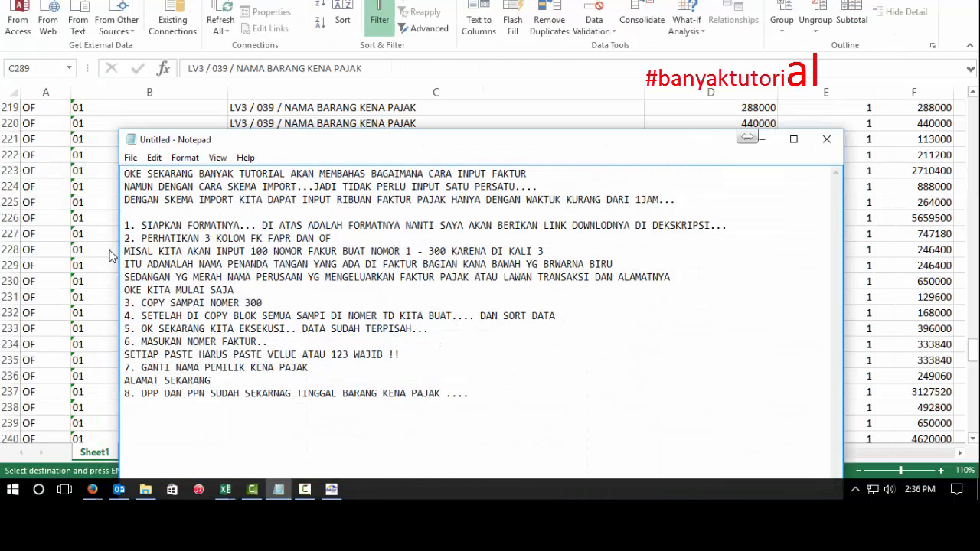
Paste the BLOK codes as values into column C of the import template's OF item rows, starting at cell C204.
key("alt+Tab")
scroll(291, 212, "up", 7)
left_click(301, 204)
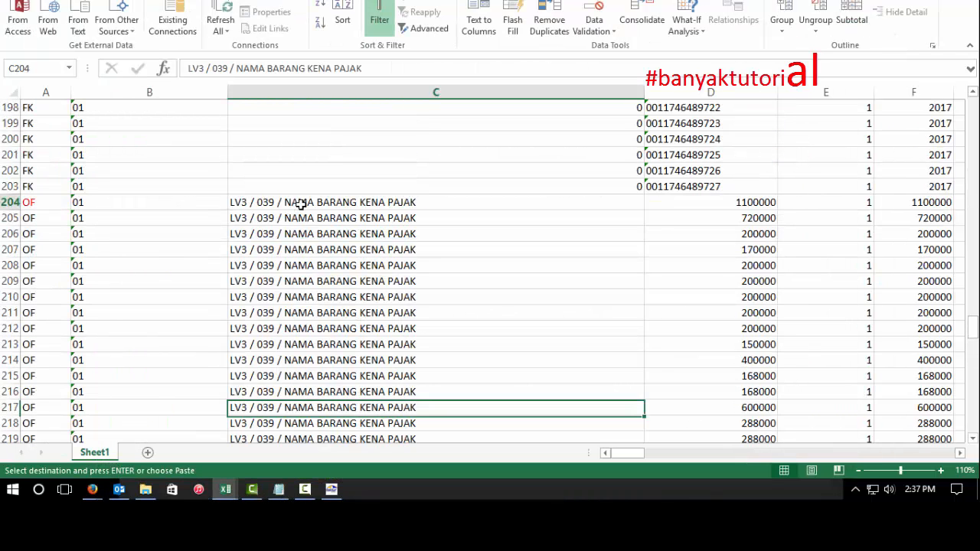
right_click(303, 201)
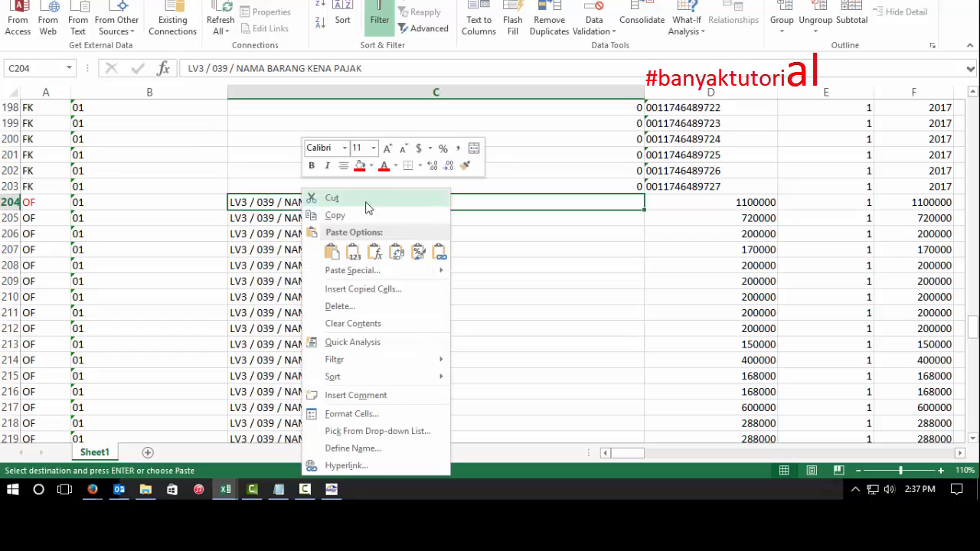
left_click(354, 255)
left_click(398, 222)
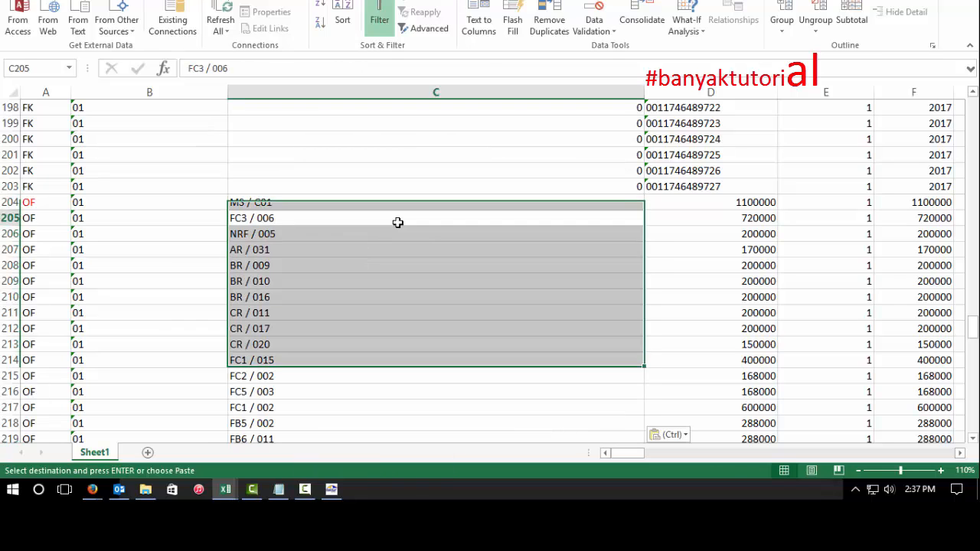
key("alt+Tab")
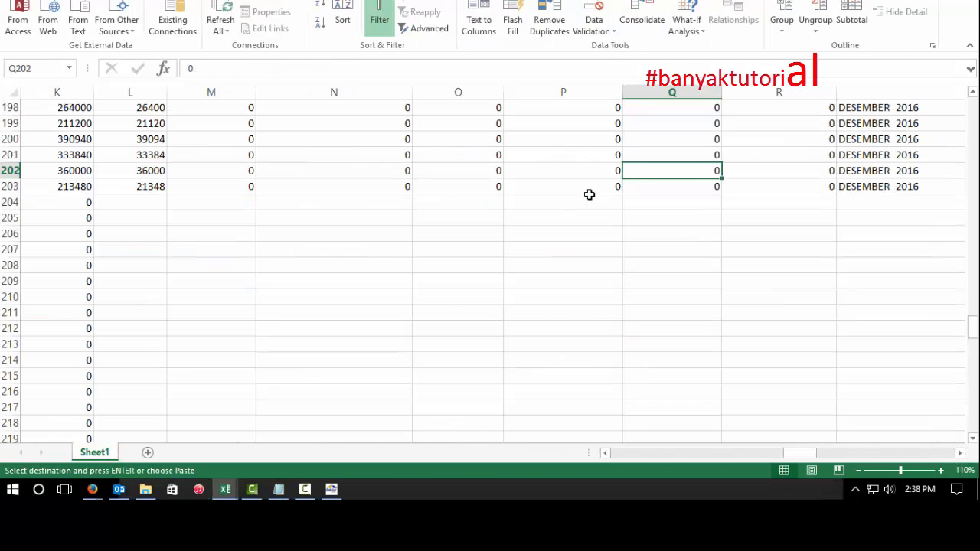
Examine the period entries in column S of the FK block, from row 203 up to the block's first row, 104.
key("Right")
key("Right")
key("Down")
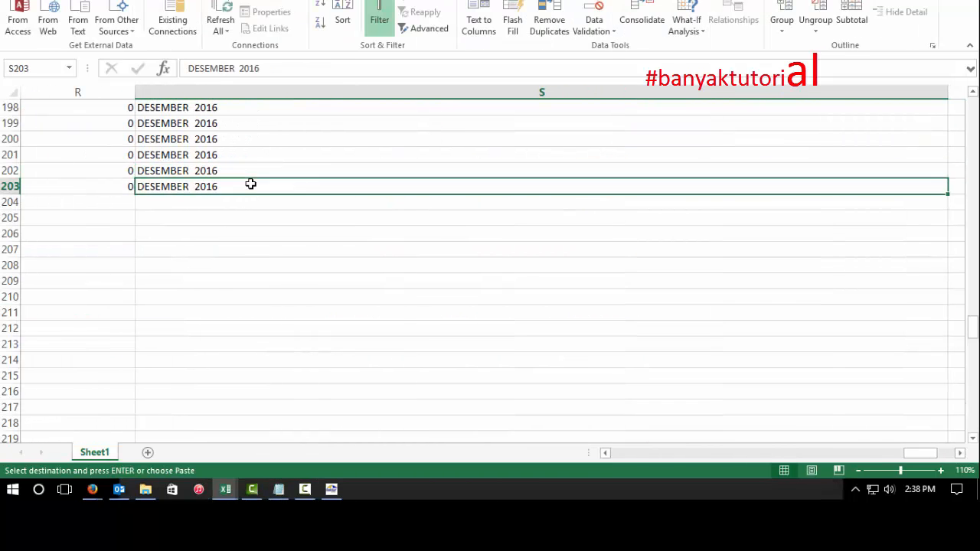
key("Up")
key("Up")
key("Up")
key("Up")
key("Up")
key("Up")
key("Up")
key("Up")
key("Up")
key("Up")
key("Up")
key("Up")
key("Up")
key("Up")
key("Up")
key("Up")
key("Up")
key("Up")
key("Up")
key("Up")
key("Up")
key("Up")
key("Up")
key("Up")
key("Up")
key("Up")
key("Up")
key("Up")
key("Up")
key("Up")
key("Up")
key("Up")
key("Up")
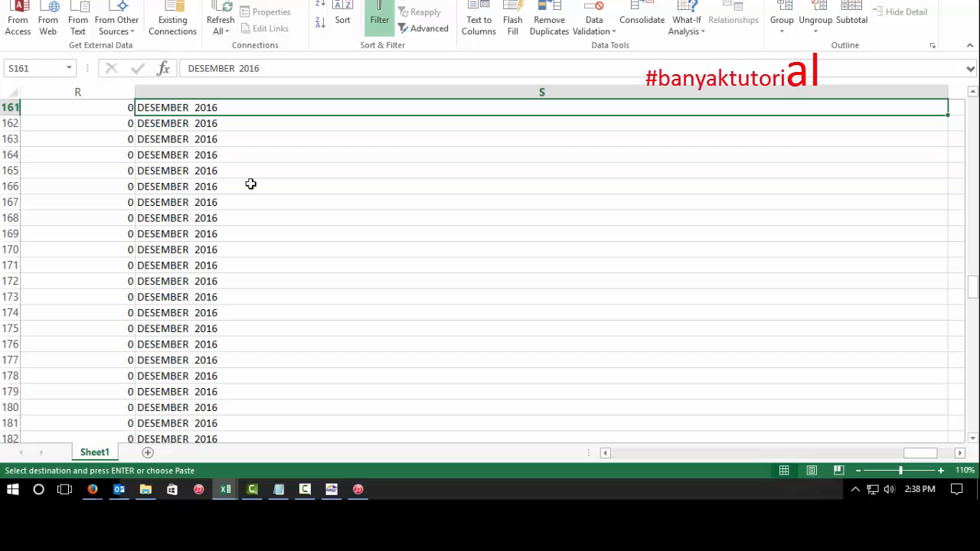
key("Up")
key("Up")
key("Up")
key("Up")
key("Up")
key("Up")
key("Up")
key("Up")
key("Up")
key("Up")
key("Up")
key("Up")
key("Up")
key("Up")
key("Up")
key("Up")
key("Up")
key("Up")
key("Up")
key("Up")
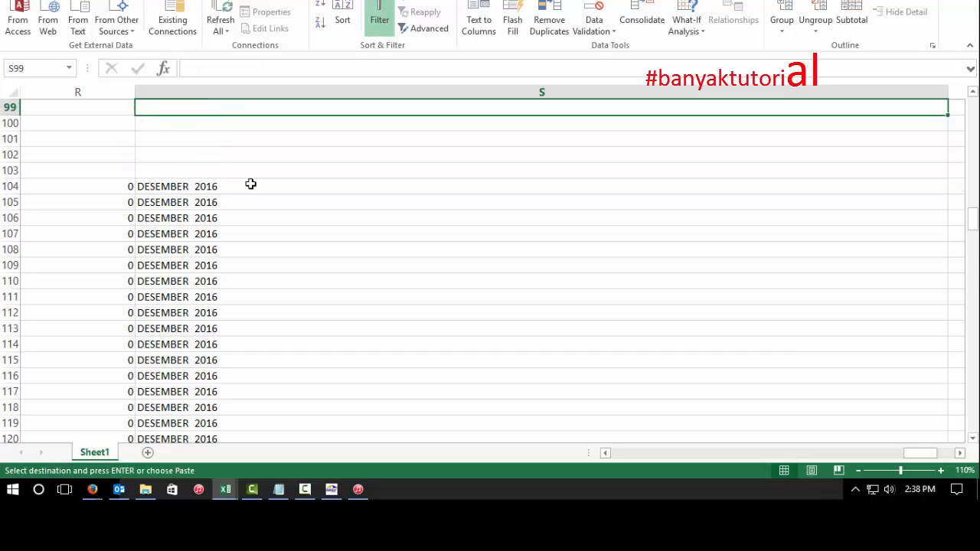
key("Down")
key("Down")
key("Down")
key("Down")
key("Down")
key("Down")
key("Down")
key("Down")
key("Down")
key("Down")
key("Down")
key("Down")
key("Down")
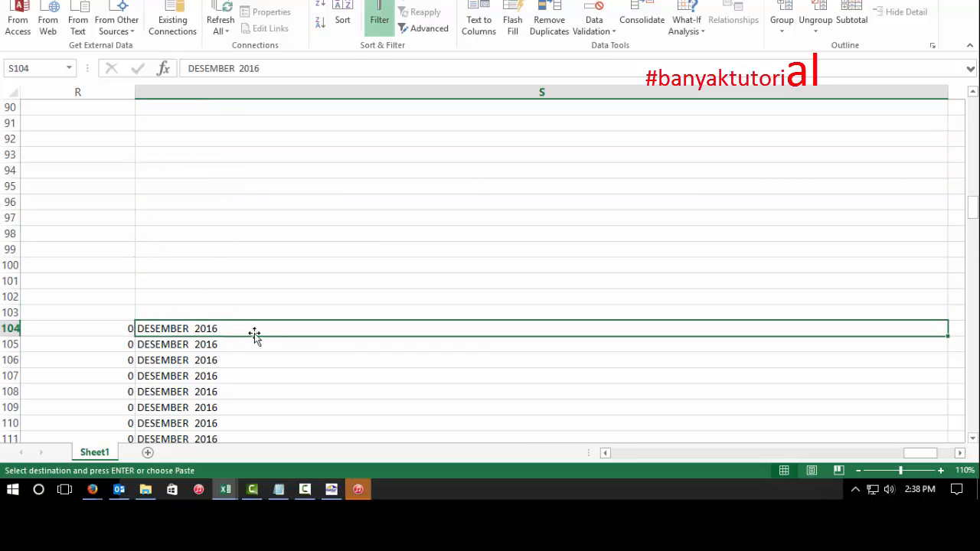
key("Down")
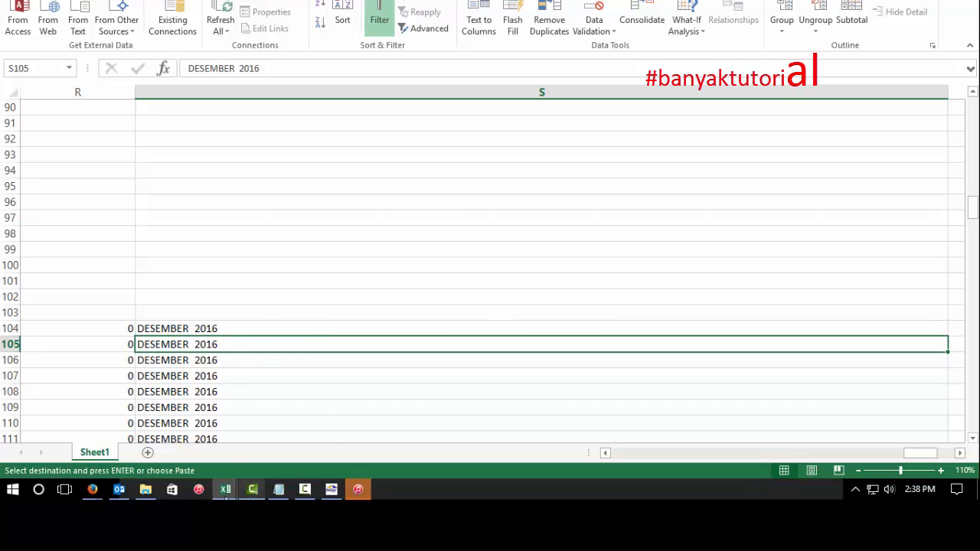
Replace the content of cell S104 with the text KOLOM KETERANGAN.
left_click(240, 332)
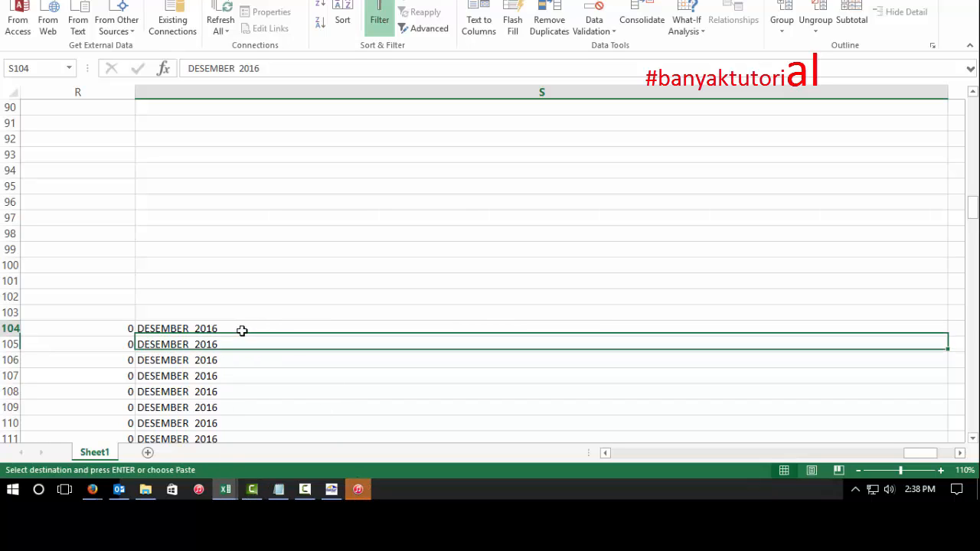
type("KOLOM")
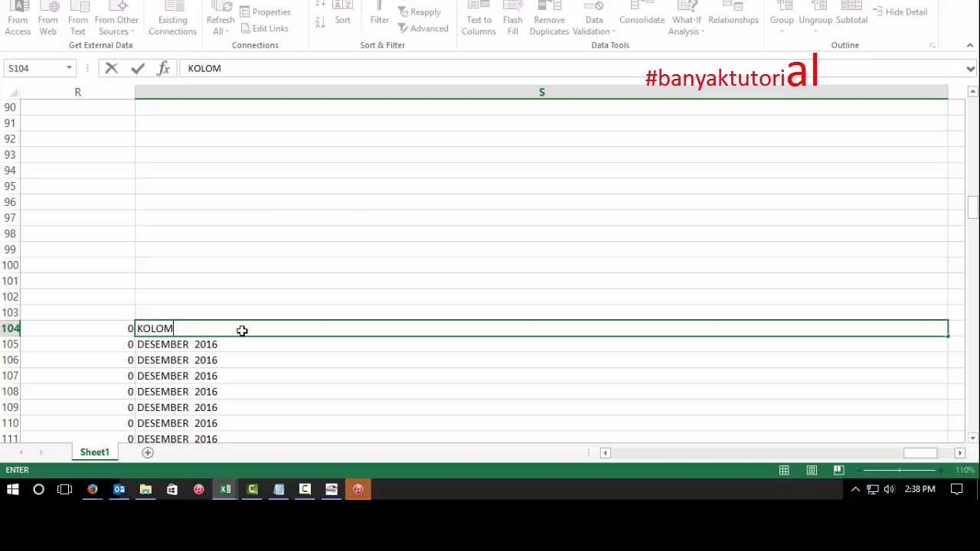
type(" KETERANGAN")
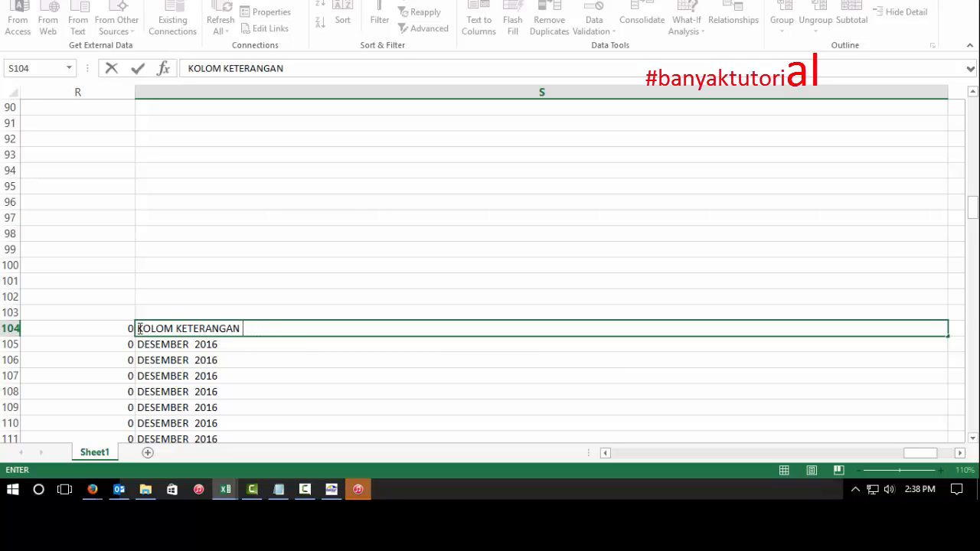
Copy the PERIODE entries of the 100 invoices in the January workbook, cells J2 to J101.
left_click(291, 300)
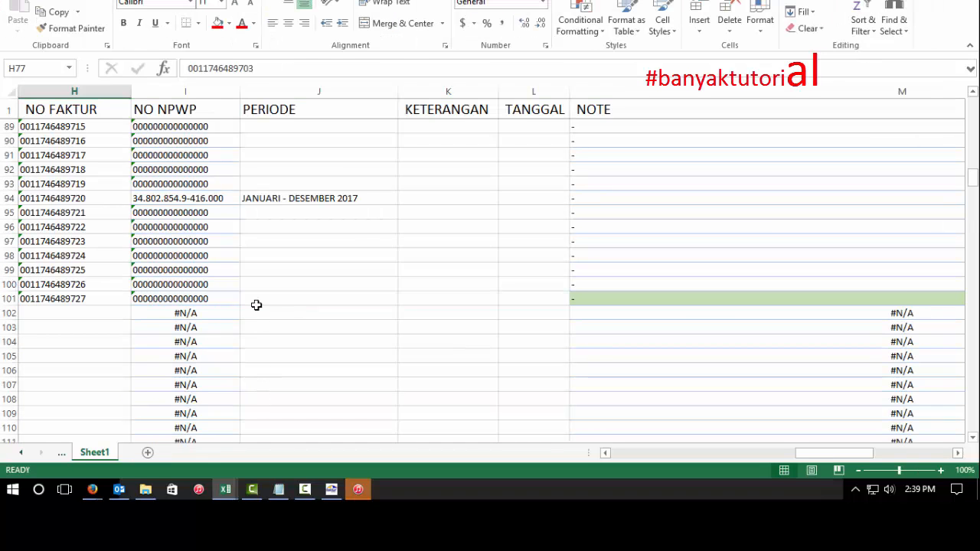
left_click(256, 303)
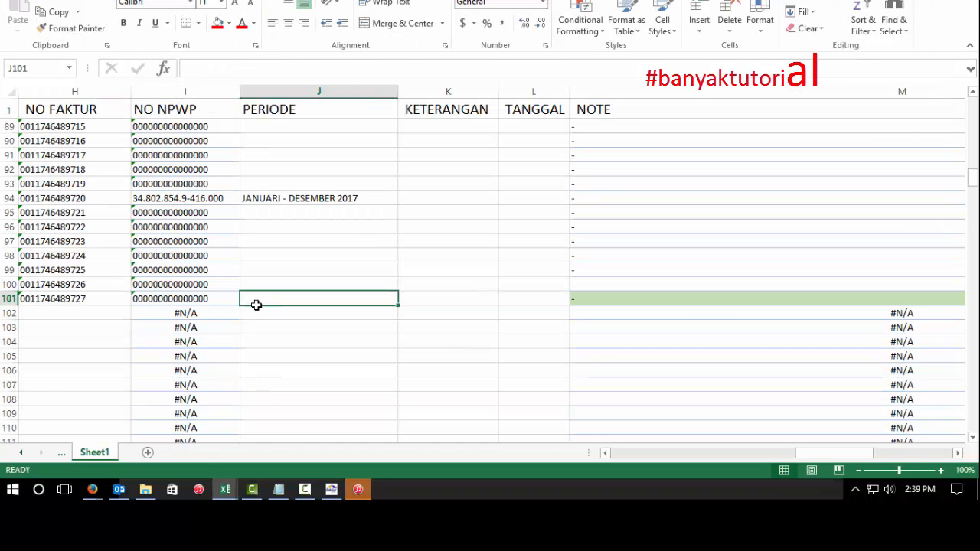
key("shift+Up")
key("shift+Up")
key("shift+Up")
key("shift+Up")
key("shift+Up")
key("shift+Up")
key("shift+Up")
key("shift+Up")
key("shift+Up")
key("shift+Up")
key("shift+Up")
key("shift+Up")
key("shift+Up")
key("shift+Up")
key("shift+Up")
key("shift+Up")
key("shift+Up")
key("shift+Up")
key("shift+Up")
key("shift+Up")
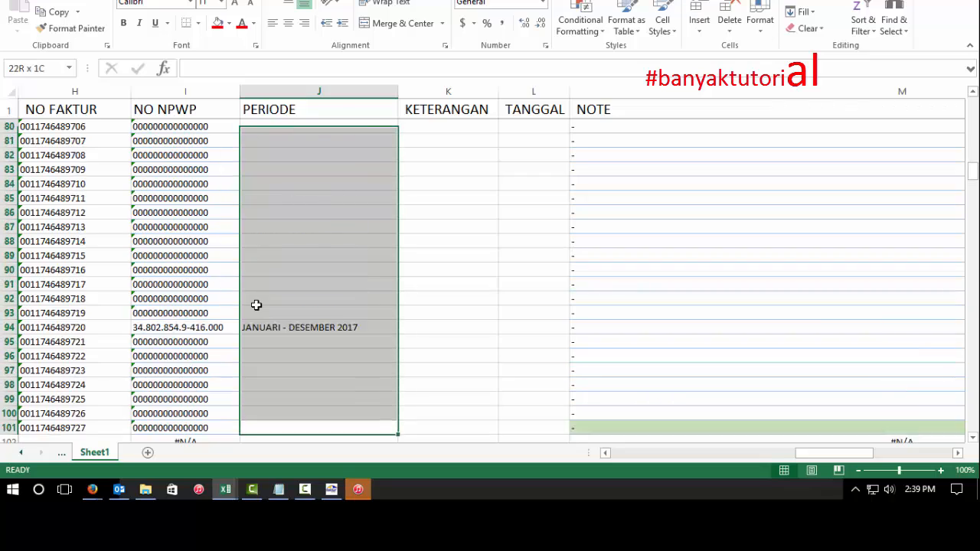
key("shift+Up")
key("shift+Up")
key("shift+Up")
key("shift+Up")
key("shift+Up")
key("shift+Up")
key("shift+Up")
key("shift+Up")
key("shift+Up")
key("shift+Up")
key("shift+Up")
key("shift+Up")
key("shift+Up")
key("shift+Up")
key("shift+Up")
key("shift+Up")
key("shift+Up")
key("shift+Up")
key("shift+Up")
key("shift+Up")
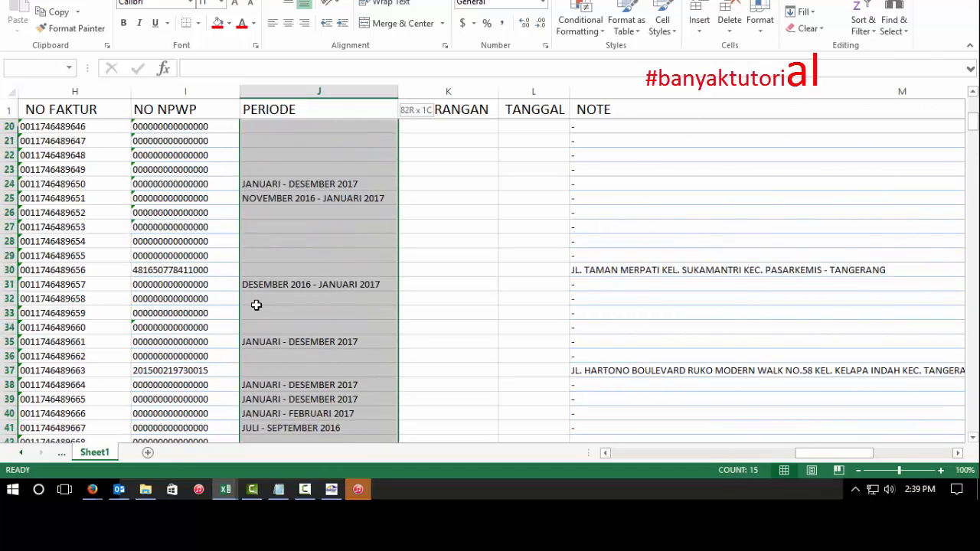
key("shift+Up")
key("shift+Up")
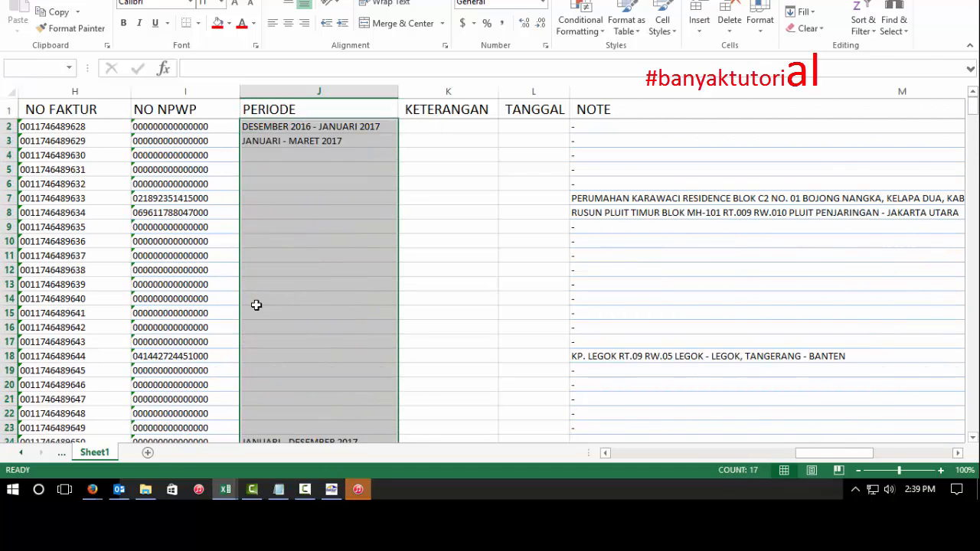
scroll(272, 255, "down", 14)
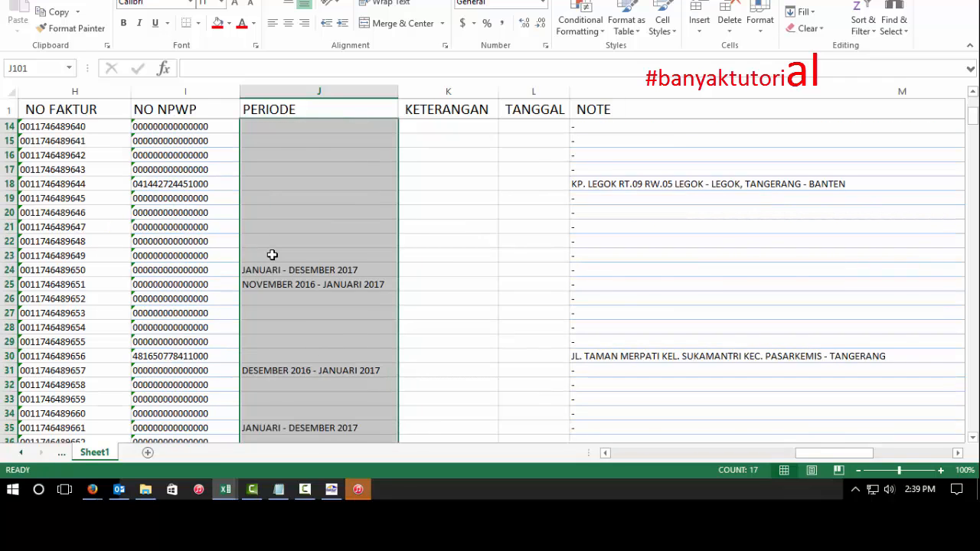
key("ctrl+c")
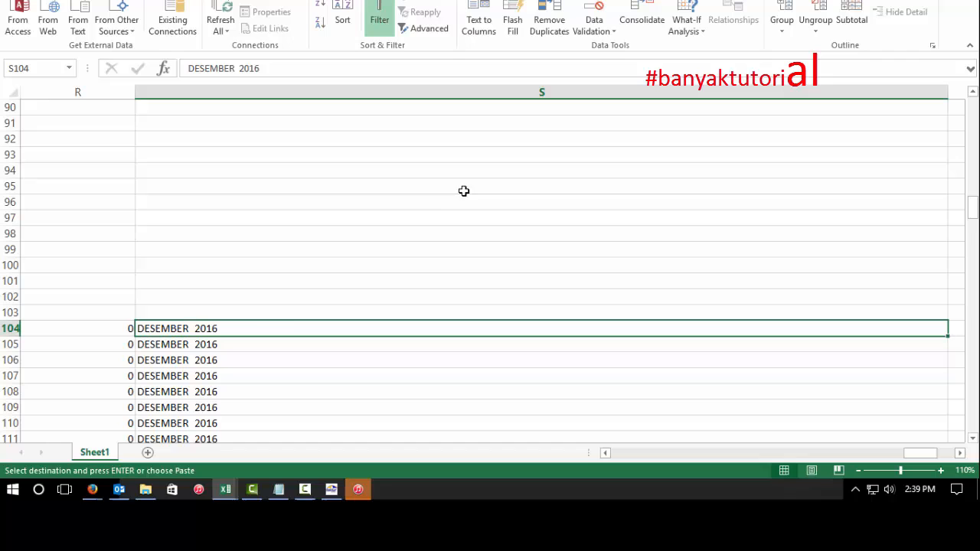
Paste the periods as values into column S of the import template's FK rows, starting at cell S104.
right_click(255, 327)
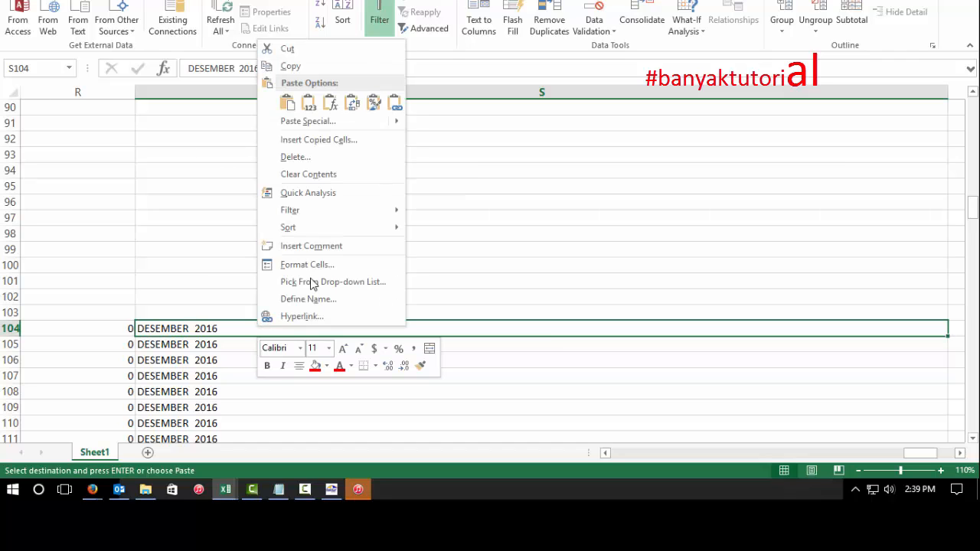
left_click(308, 103)
scroll(360, 344, "down", 20)
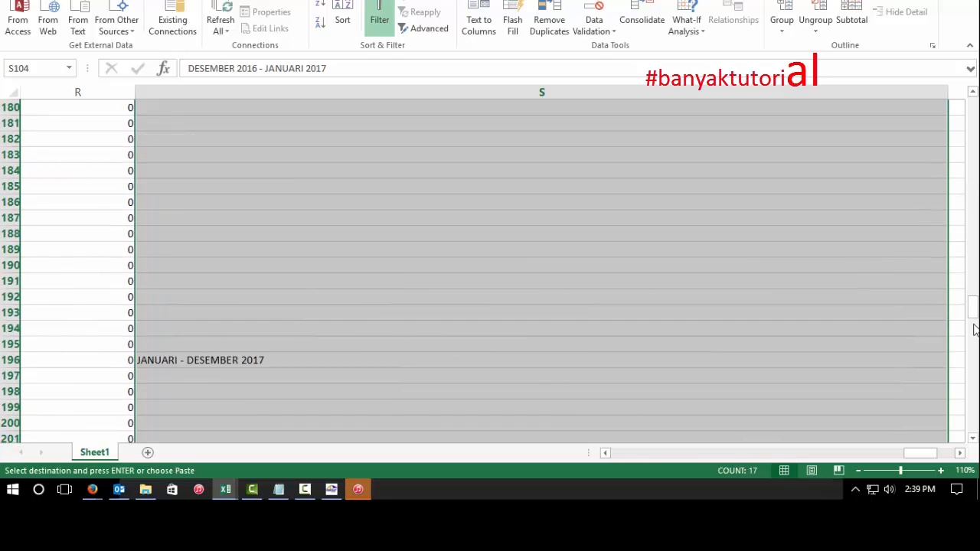
mouse_move(974, 307)
left_mouse_down()
mouse_move(974, 345)
mouse_move(975, 295)
mouse_move(974, 312)
left_mouse_up()
left_click(368, 262)
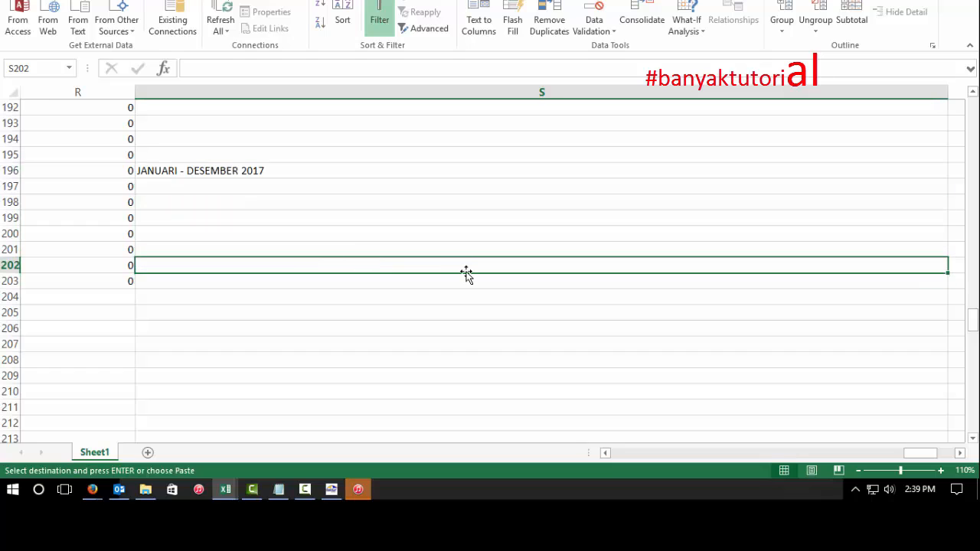
Switch to Notepad and add the line "OK SEKARANG LANGKAH TERAKHIR KITA KEMBALIKAN SEPERTI FORMAT SEMULA BLOK SEMU" to the notes.
key("Home")
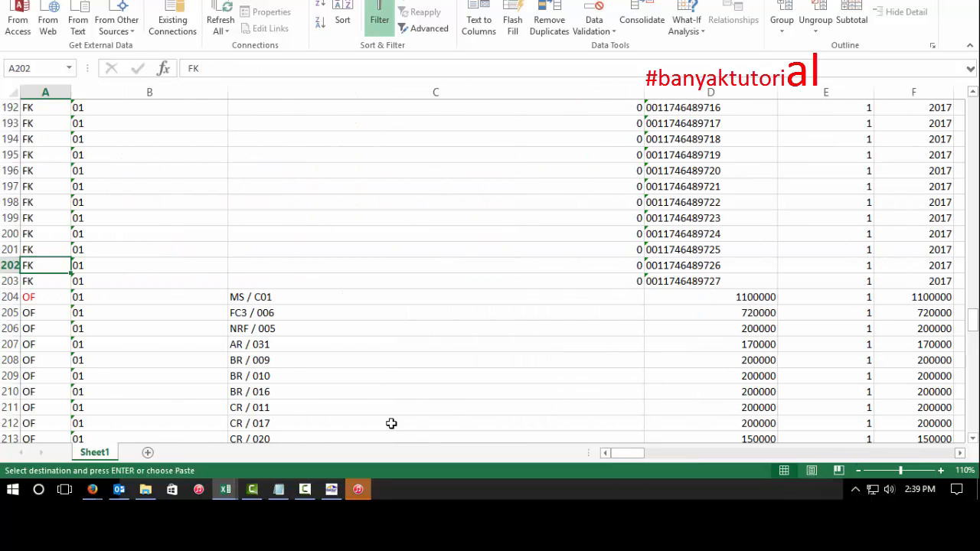
scroll(317, 431, "down", 9)
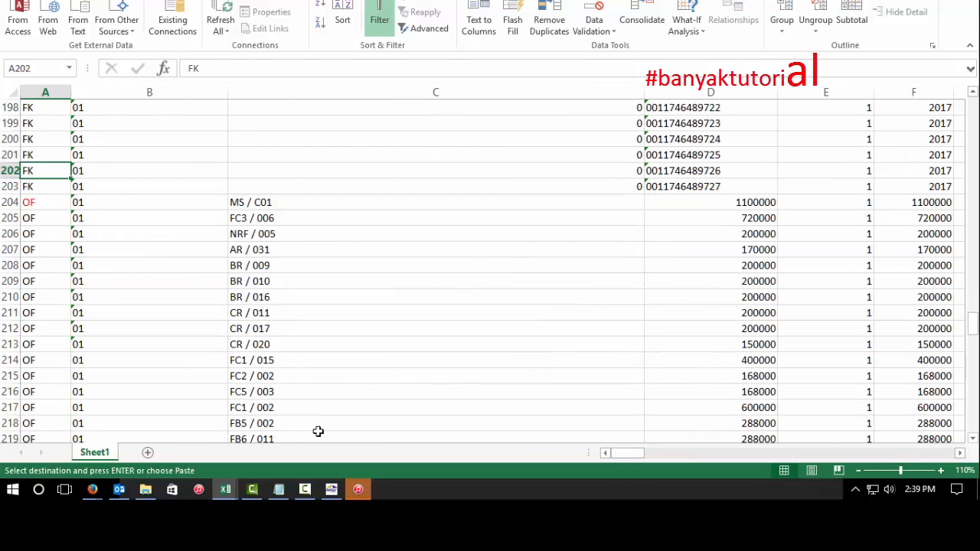
left_click(278, 490)
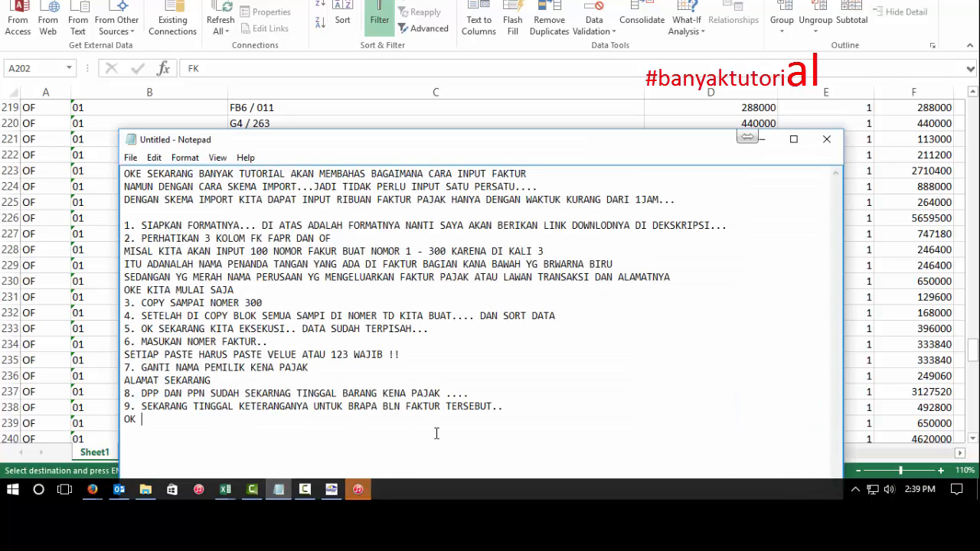
type("RAN")
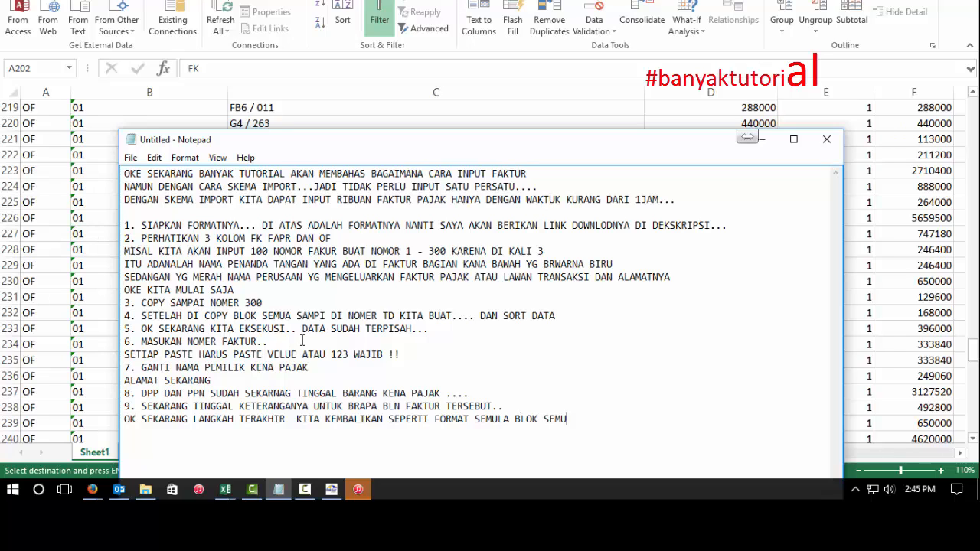
In the Excel import template, sort the range A4 to T303 by the values in column T, smallest to largest.
left_click(90, 282)
left_click_drag(972, 350, 921, 87)
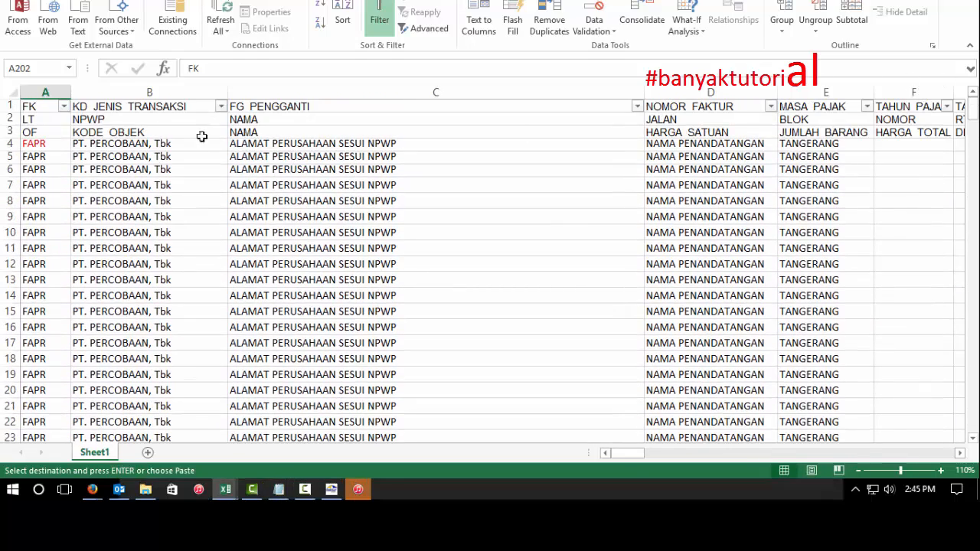
left_click(28, 145)
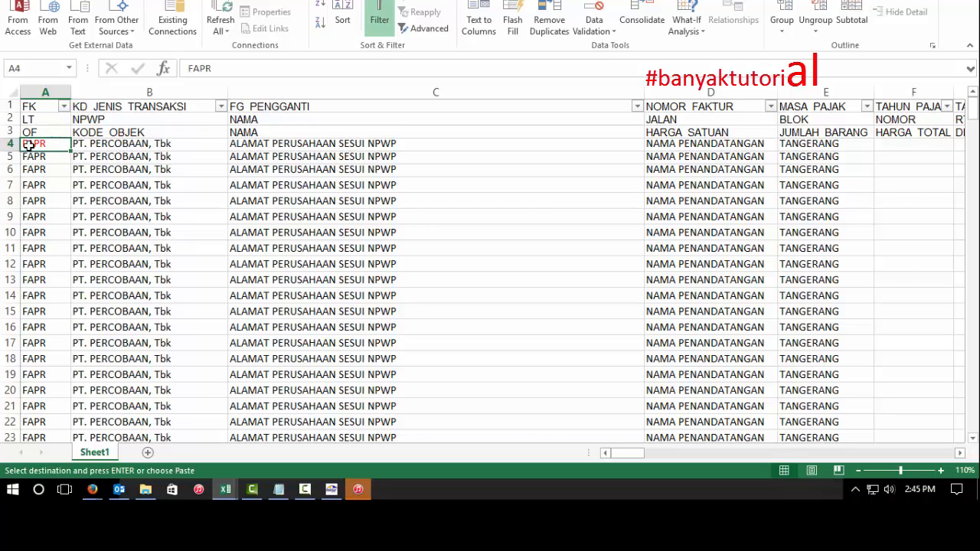
key("shift+Right")
key("shift+Right")
key("shift+Right")
key("shift+Right")
key("shift+Right")
key("shift+Right")
key("shift+Right")
key("shift+Right")
key("shift+Right")
key("shift+Right")
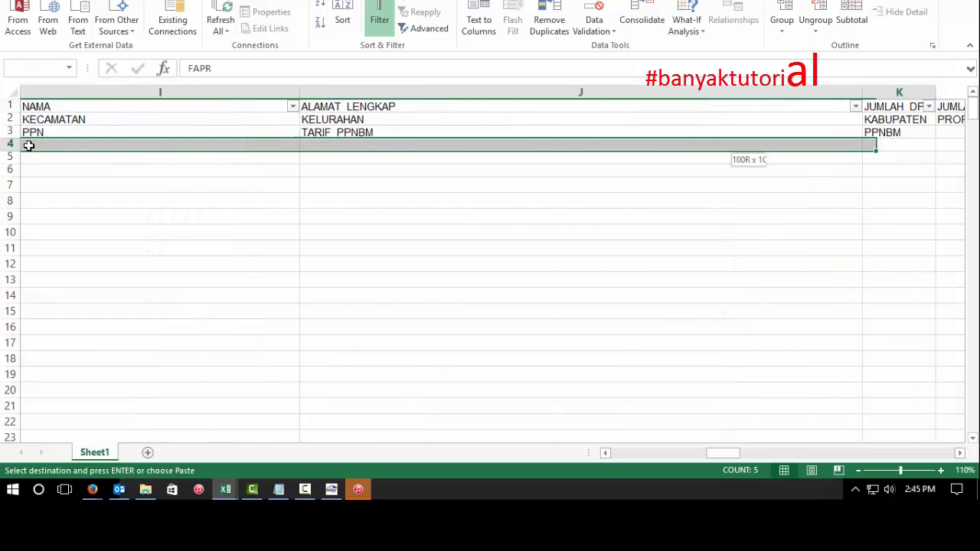
key("shift+Right")
key("shift+Right")
key("shift+Right")
key("shift+Right")
key("shift+Right")
key("shift+Right")
key("shift+Right")
key("shift+Right")
key("shift+Right")
key("shift+Right")
key("shift+Right")
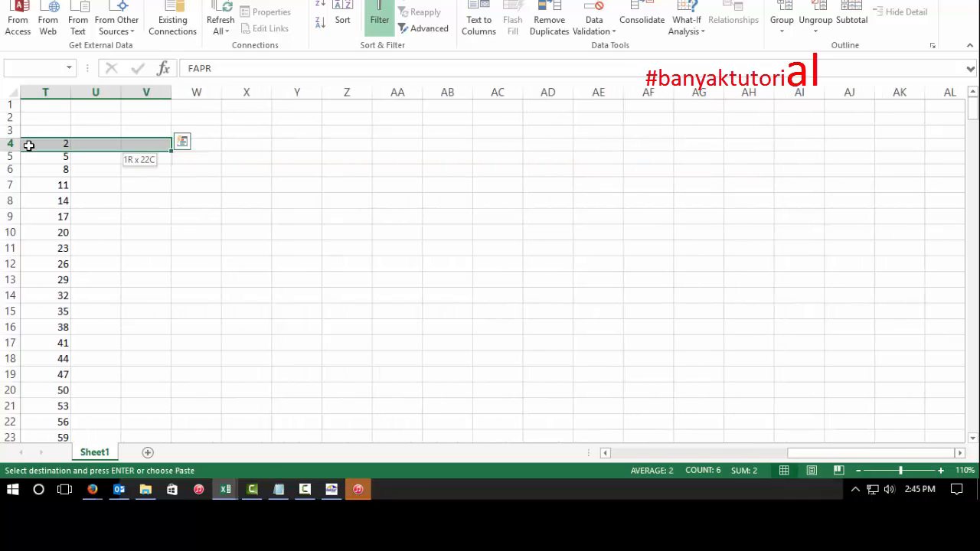
key("shift+Left")
key("shift+Left")
key("shift+Down")
key("shift+Down")
key("shift+Down")
key("shift+Down")
key("shift+Down")
key("shift+Down")
key("shift+Down")
key("shift+Down")
key("shift+Down")
key("shift+Down")
key("shift+Down")
key("shift+Down")
key("shift+Down")
key("shift+Down")
key("shift+Down")
key("shift+Down")
key("shift+Down")
key("shift+Down")
key("shift+Down")
key("shift+Down")
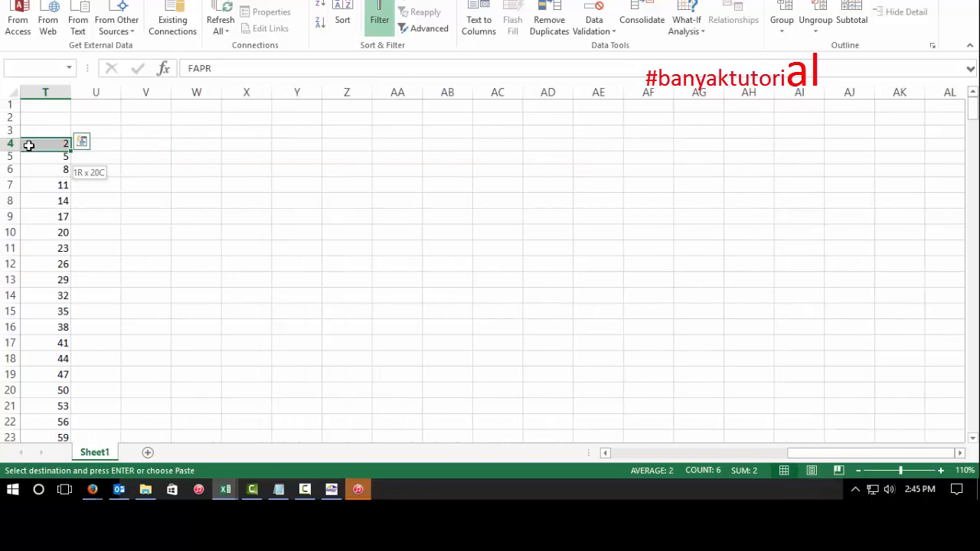
key("ctrl+shift+Down")
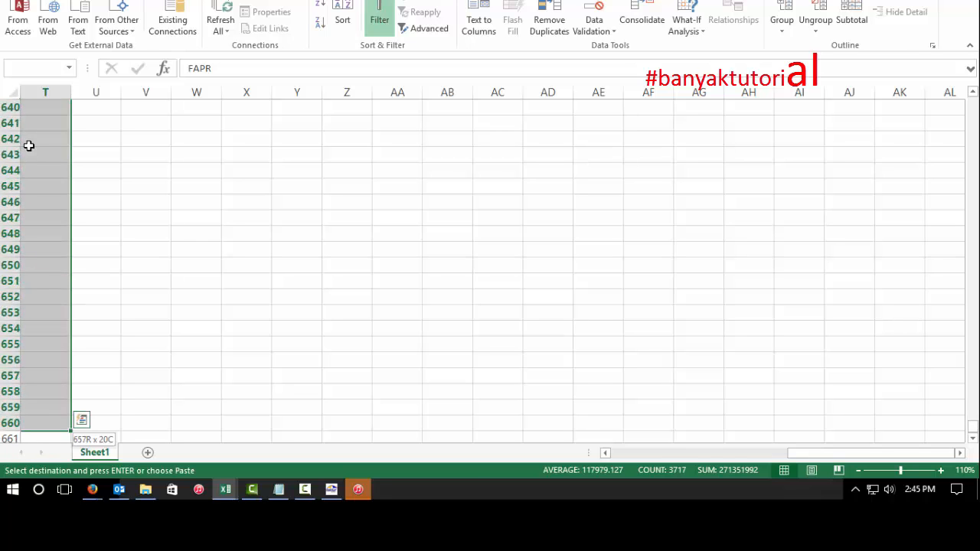
key("shift+Page_Up")
key("shift+Page_Up")
key("shift+Page_Up")
key("shift+Page_Up")
key("shift+Page_Up")
key("shift+Page_Up")
key("shift+Page_Up")
key("shift+Page_Up")
key("shift+Page_Up")
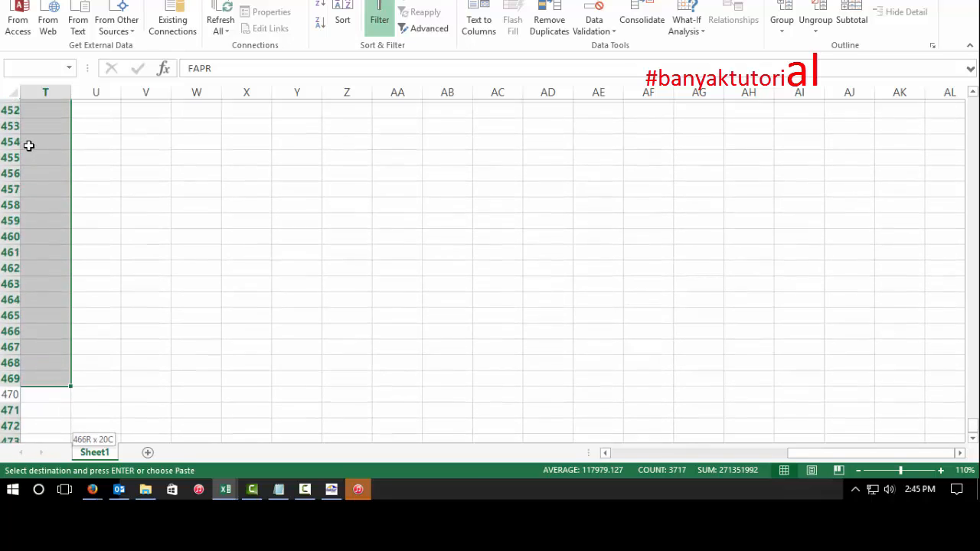
key("shift+Page_Up")
key("shift+Page_Up")
key("shift+Page_Up")
key("shift+Page_Up")
key("shift+Page_Up")
key("shift+Page_Up")
key("shift+Page_Up")
key("shift+Page_Up")
key("shift+Page_Up")
key("shift+Page_Up")
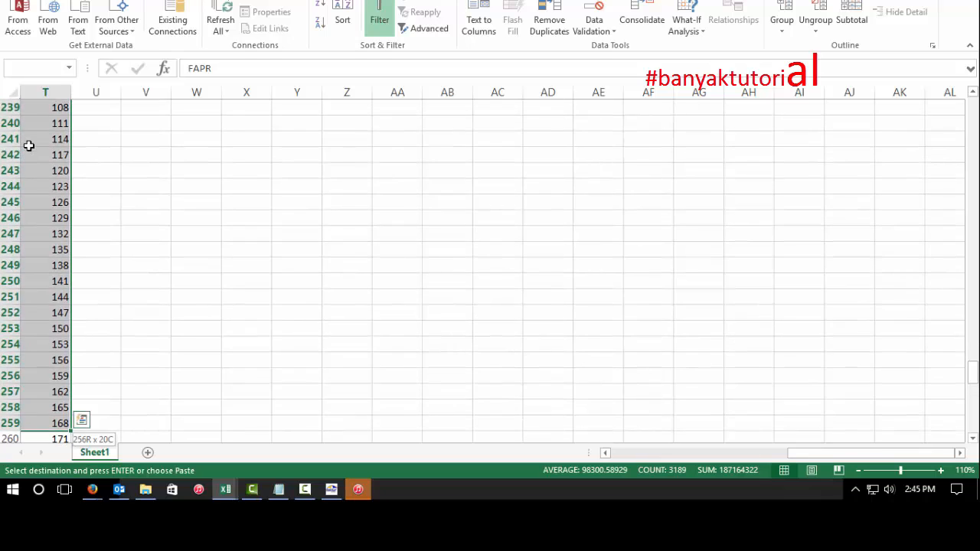
key("shift+Page_Down")
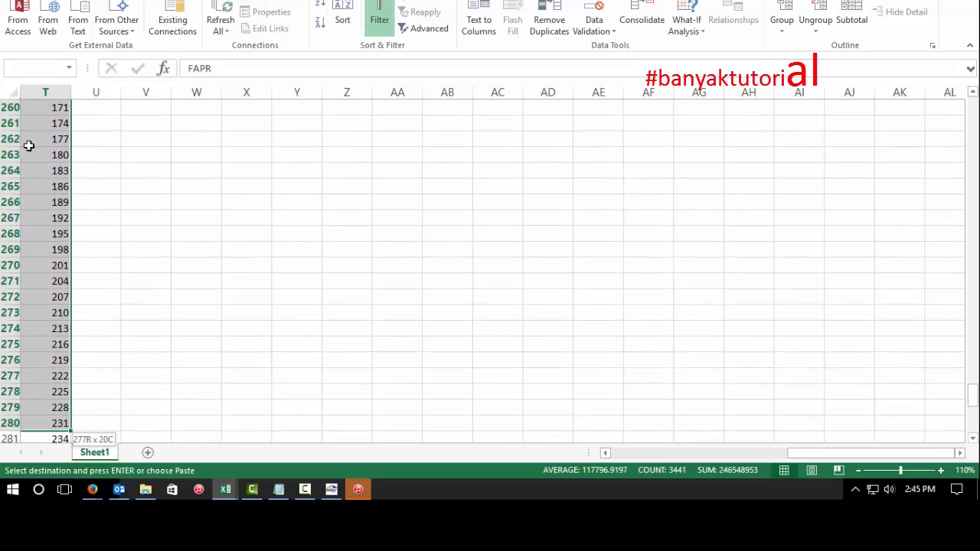
key("shift+Page_Down")
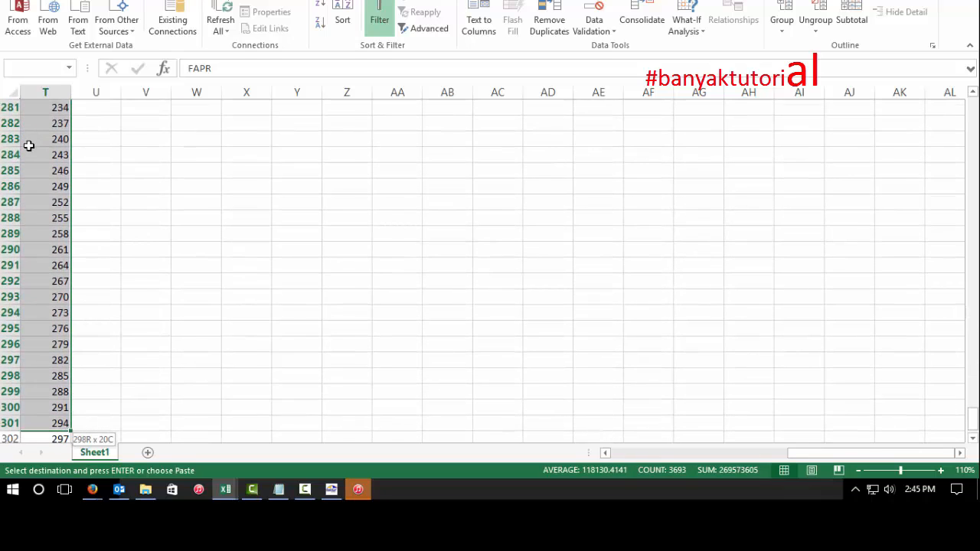
key("shift+Down")
key("shift+Down")
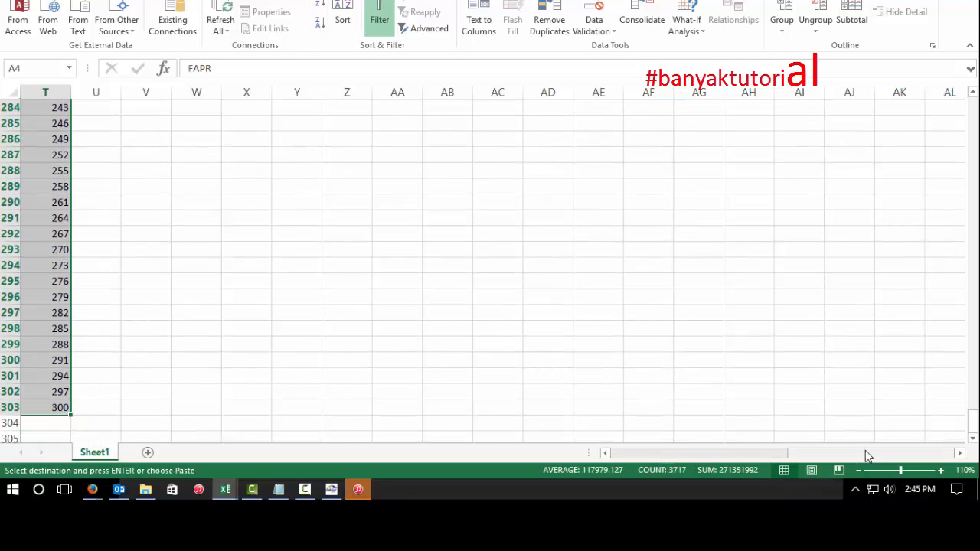
left_click_drag(866, 454, 685, 463)
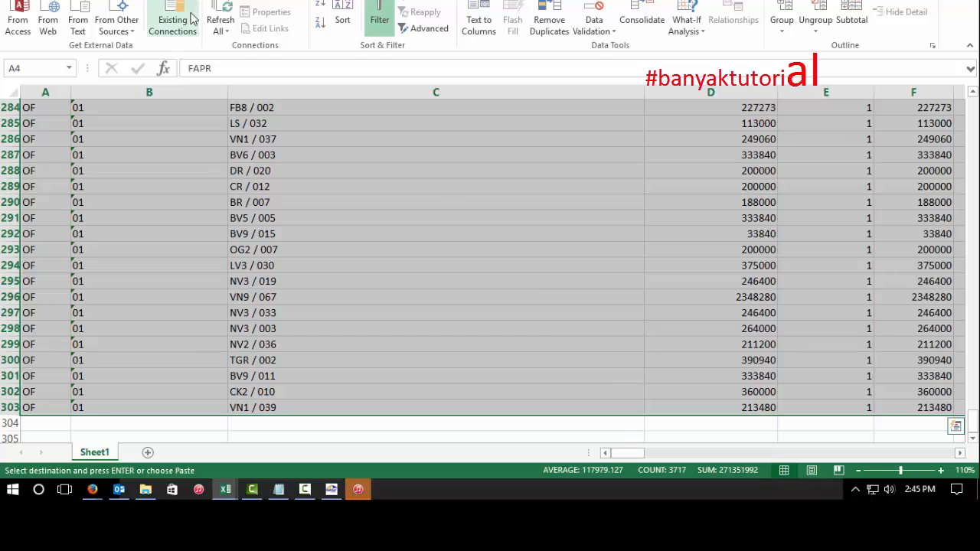
left_click(342, 16)
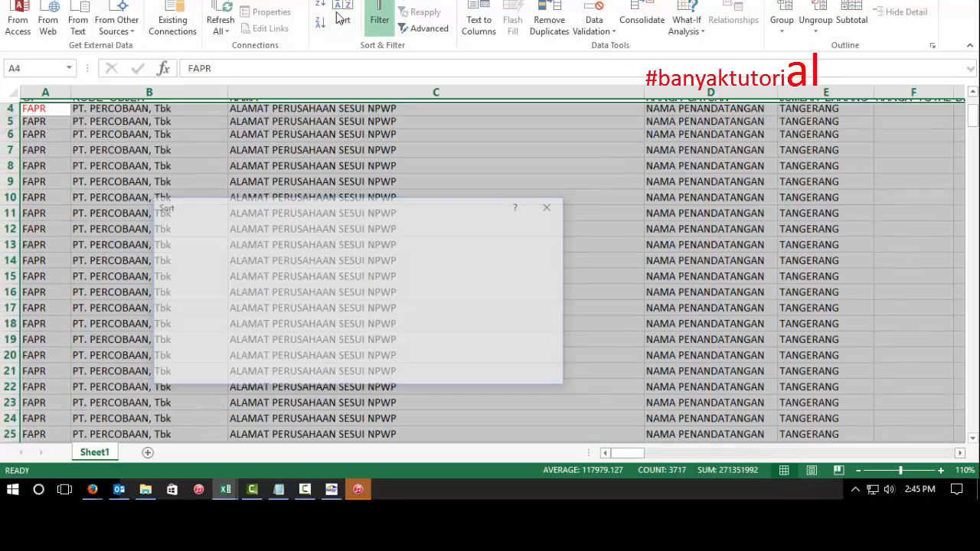
left_click(278, 267)
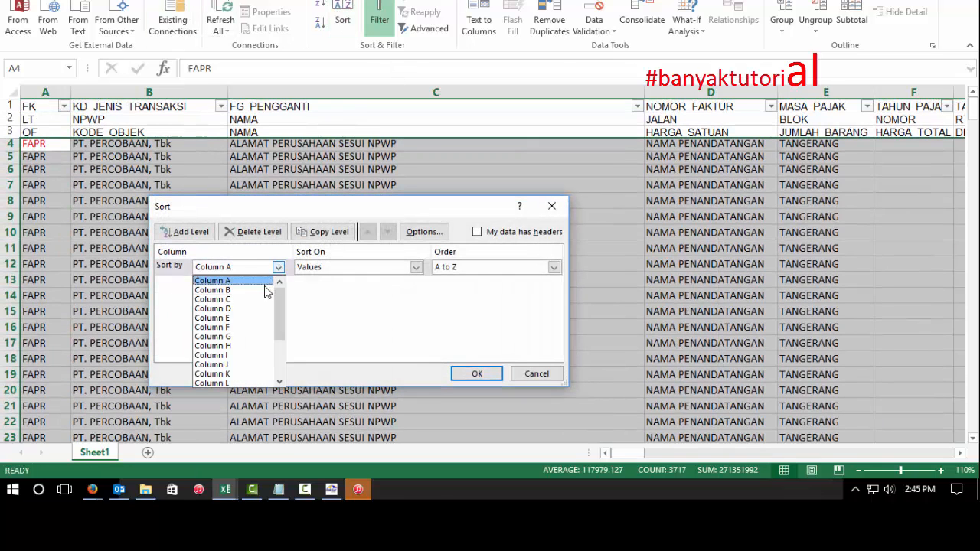
scroll(230, 345, "down", 3)
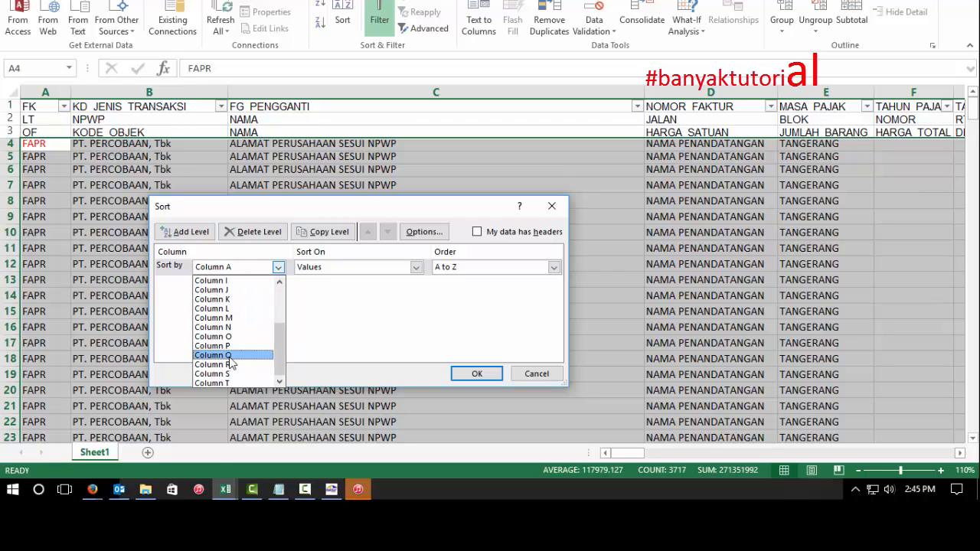
left_click(228, 375)
left_click(278, 267)
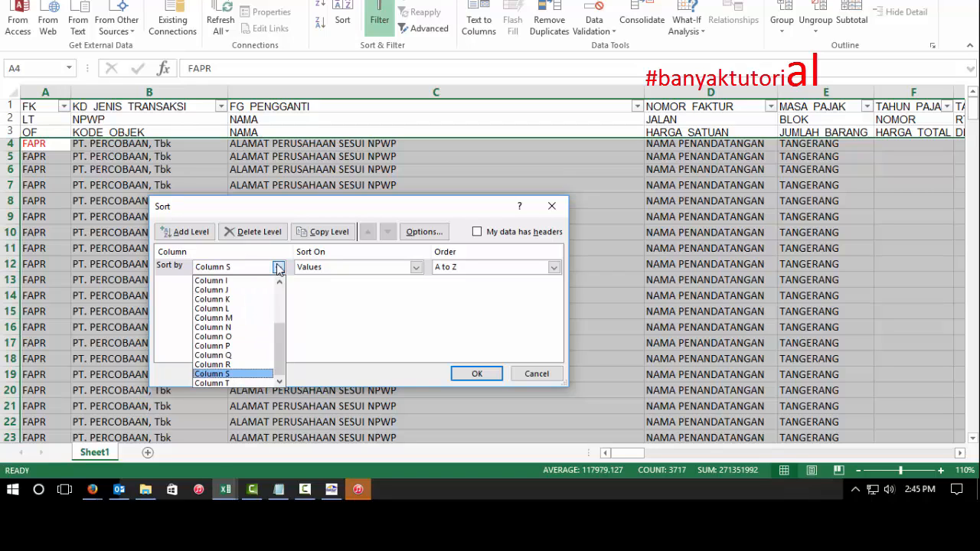
left_click(222, 382)
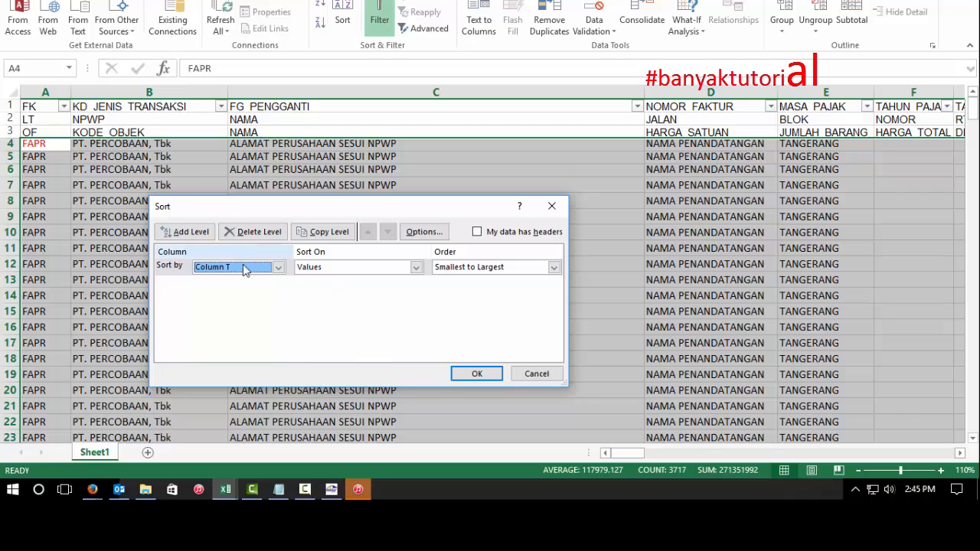
left_click(475, 373)
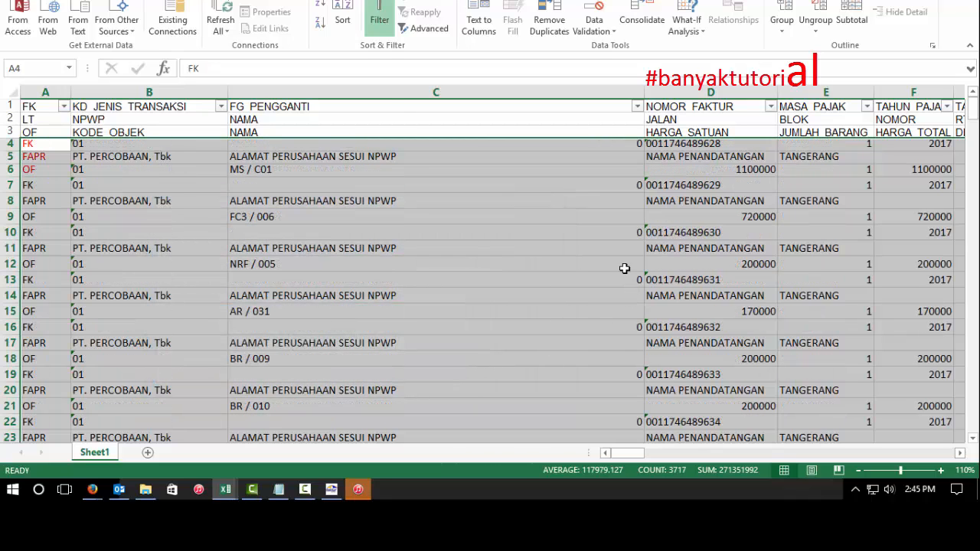
Review the re-sorted FK, FAPR and OF rows across the template's columns, from column B through the numbering in column T.
left_click_drag(632, 454, 597, 458)
left_click(87, 158)
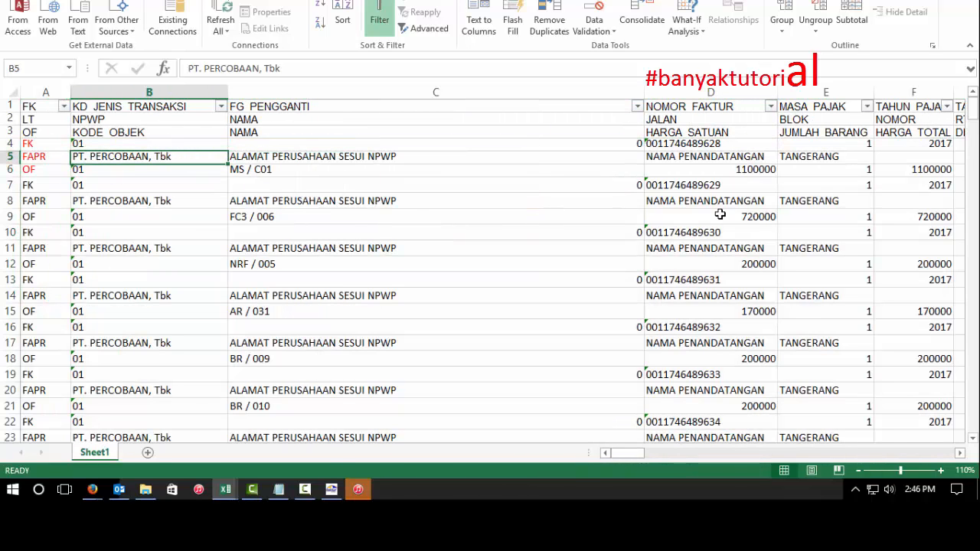
key("Right")
key("Right")
key("Right")
key("Right")
key("Right")
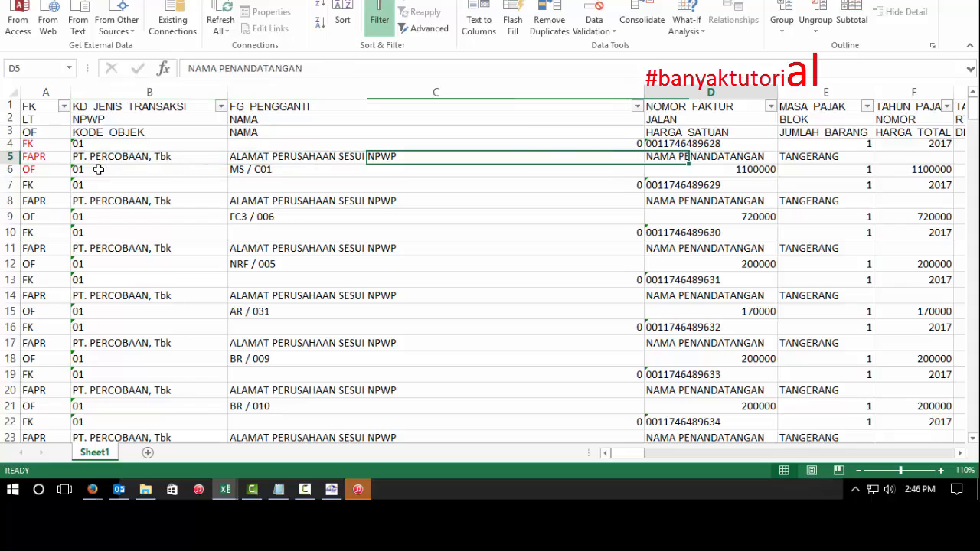
key("Right")
key("Right")
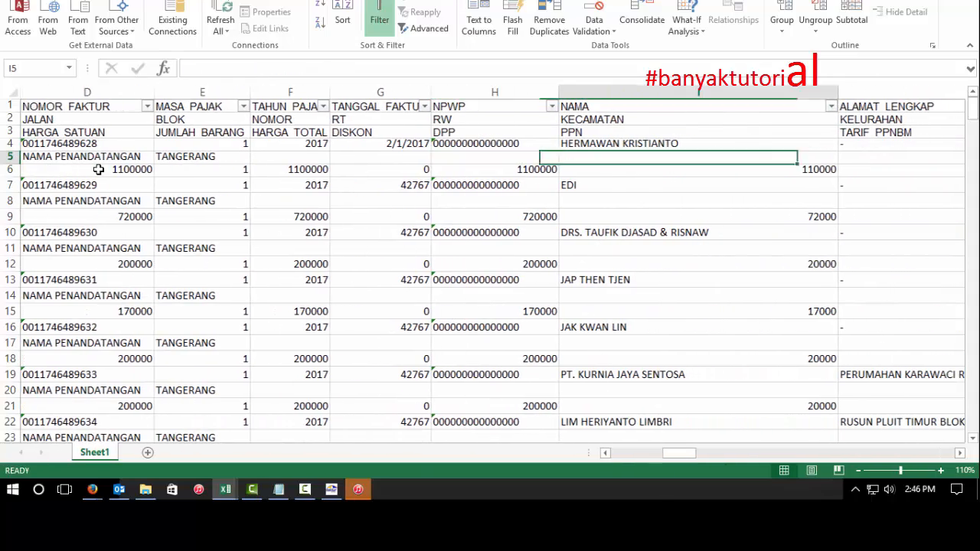
key("Right")
key("Right")
key("Right")
key("Right")
key("Right")
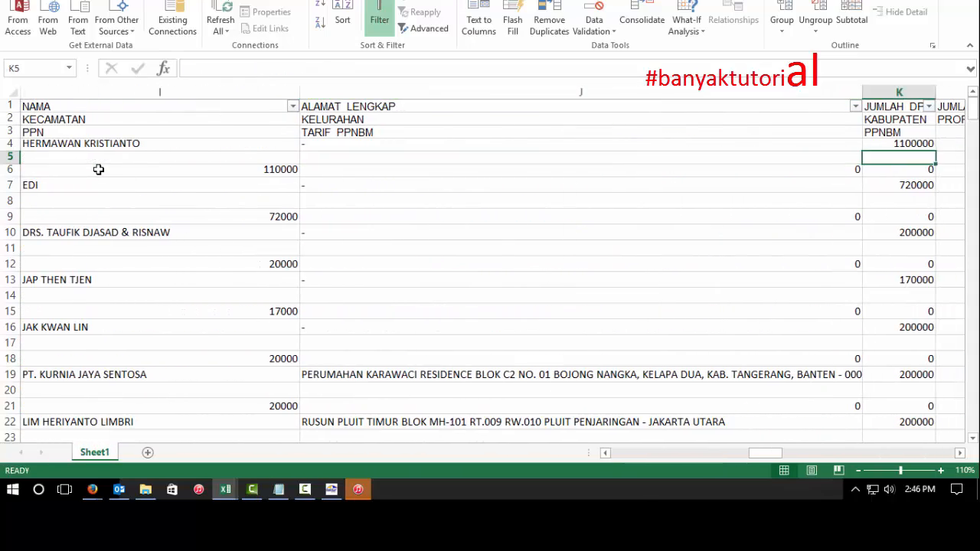
key("Right")
key("Right")
key("Right")
key("Right")
key("Right")
key("Right")
key("Right")
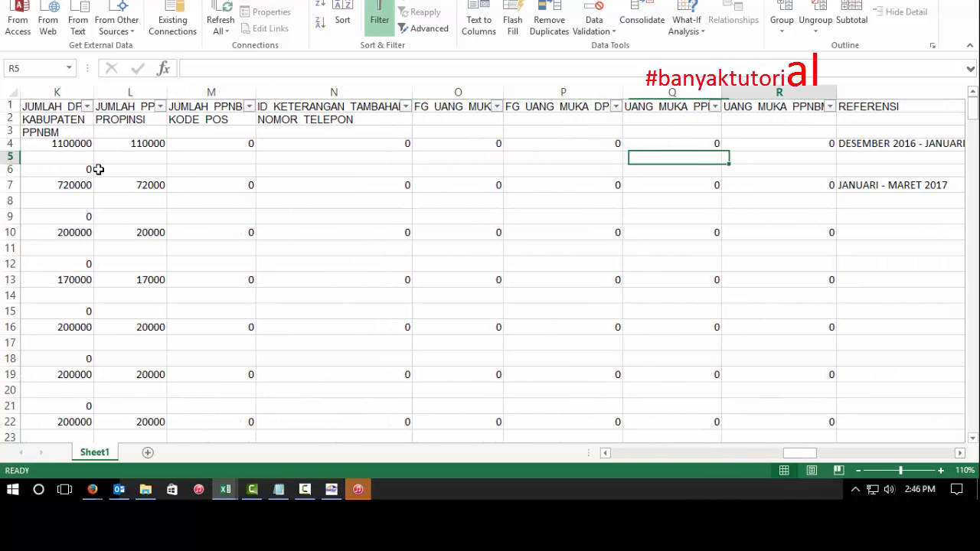
key("Left")
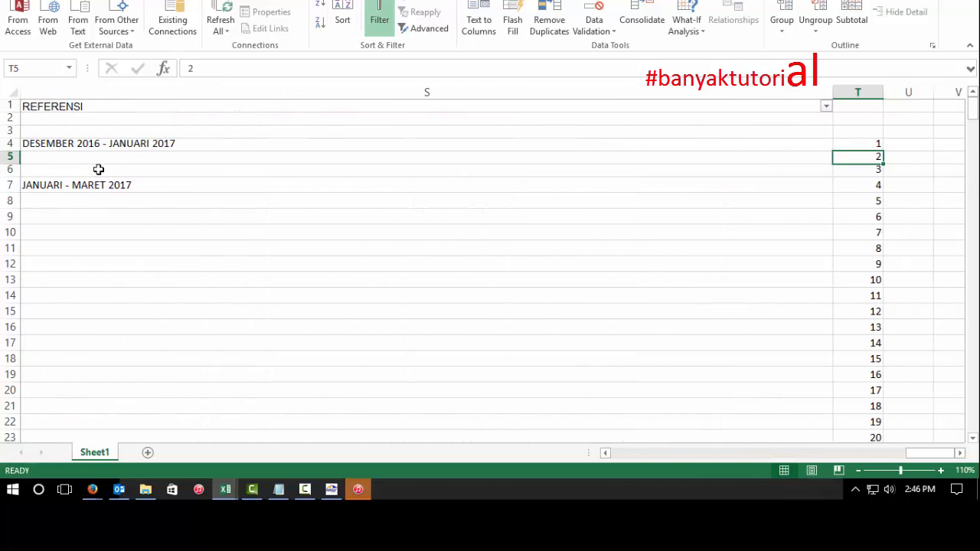
key("Up")
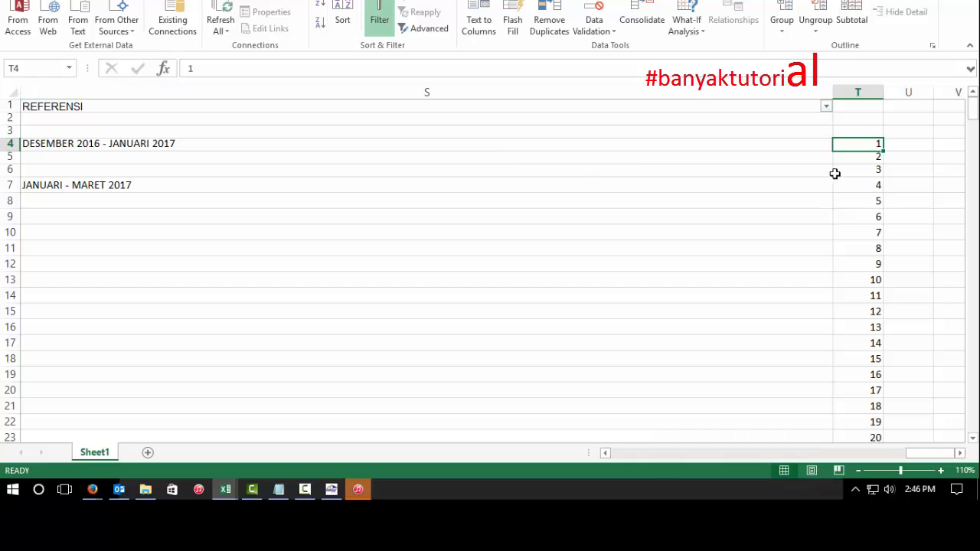
Delete the helper numbering column T from the import template and return to its first columns.
left_click(861, 91)
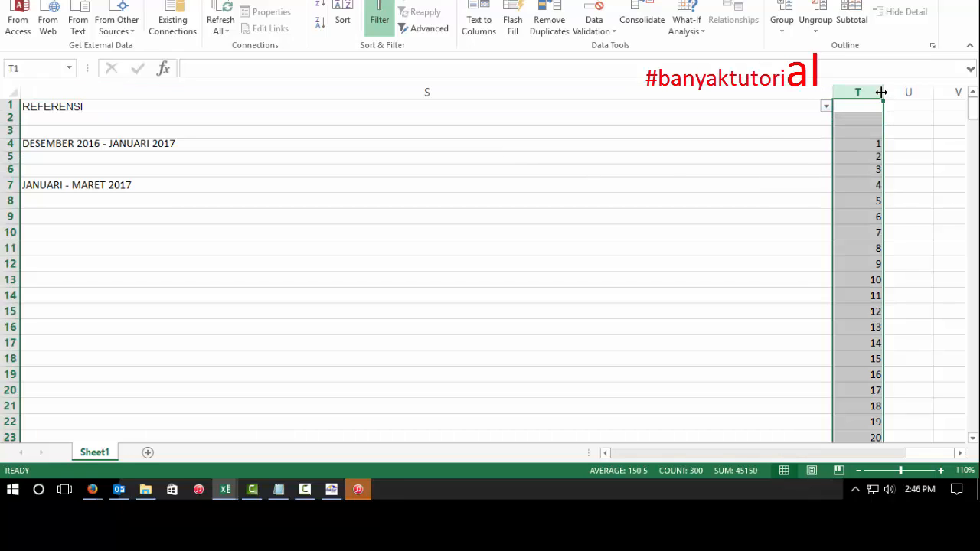
right_click(882, 93)
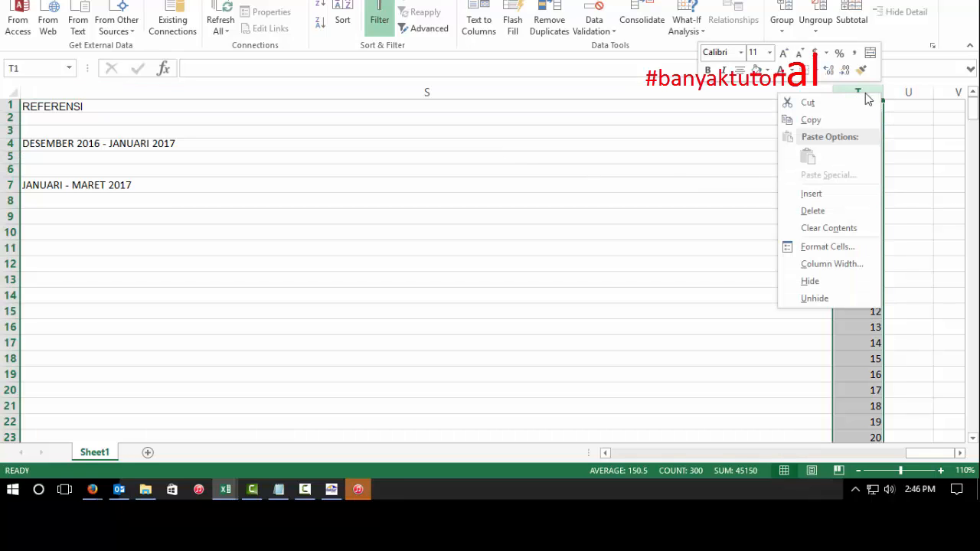
left_click(827, 217)
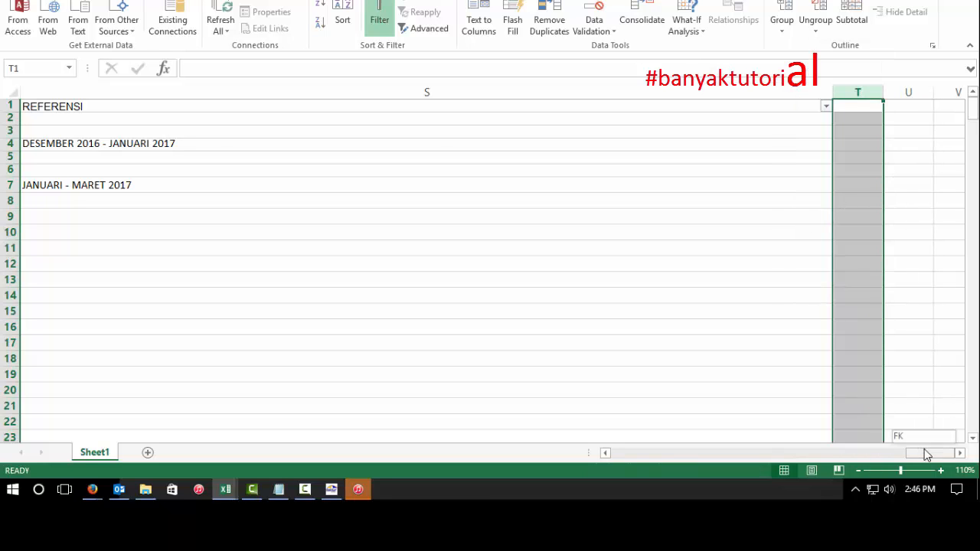
left_click_drag(925, 452, 559, 459)
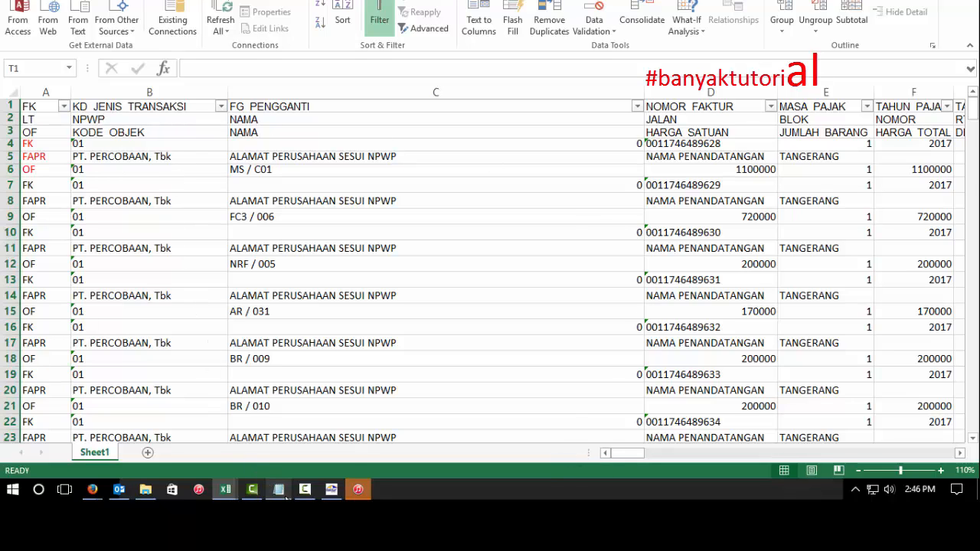
Switch to Notepad, add the line "SAVE FORMAT CSV.." below the last note, and minimize the notes.
left_click(284, 487)
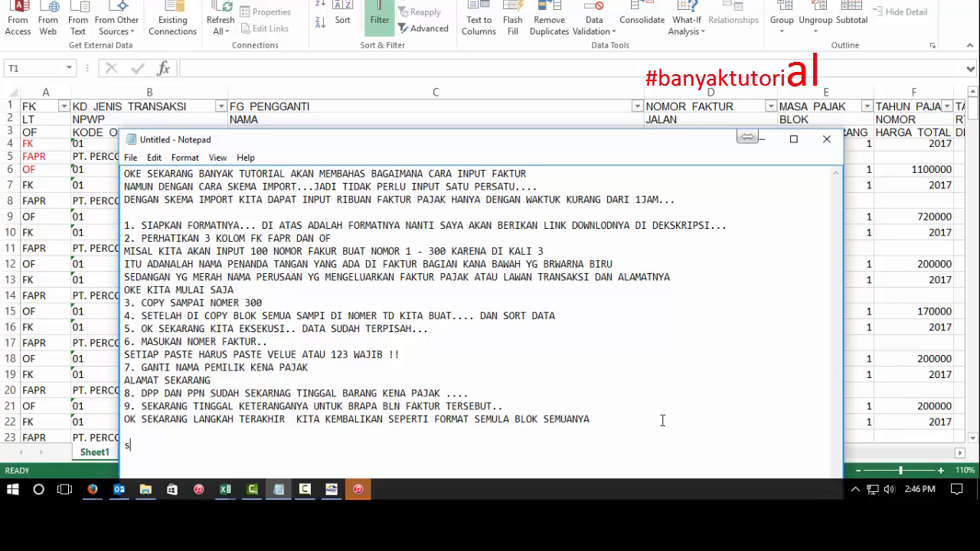
key("BackSpace")
key("BackSpace")
key("BackSpace")
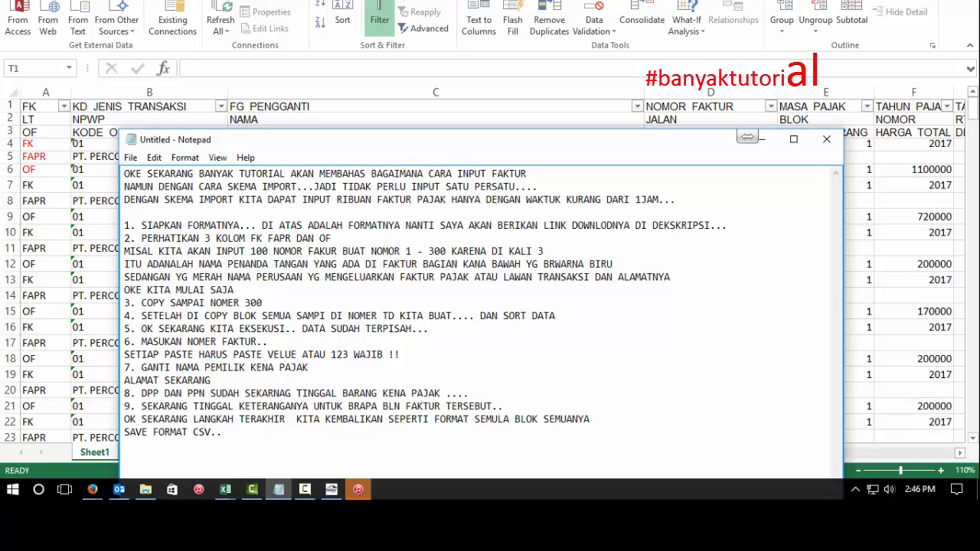
left_click(761, 139)
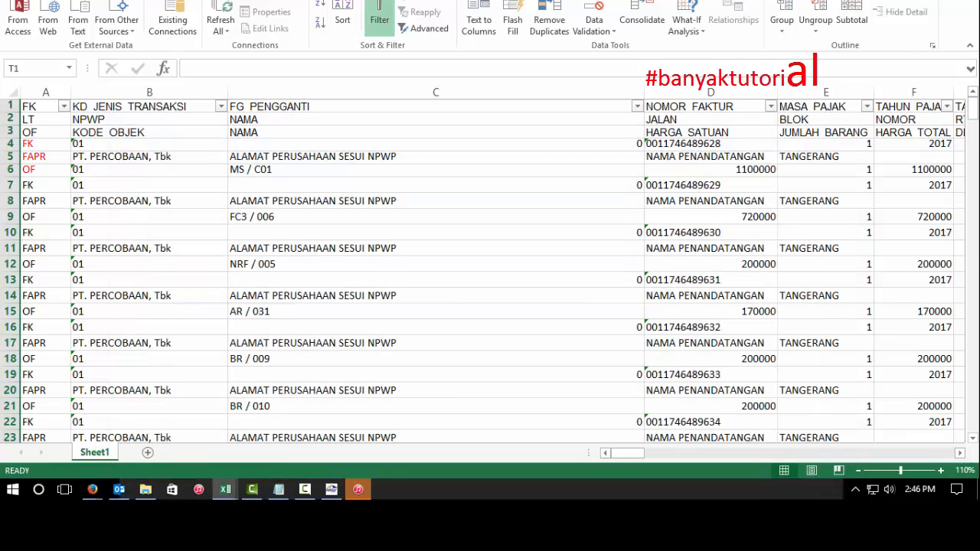
Save the import template in the FAKTUR PAJAK folder as a CSV (Comma delimited) file named SKEMA IMPOR PPN OK, keeping that format.
left_click(9, 2)
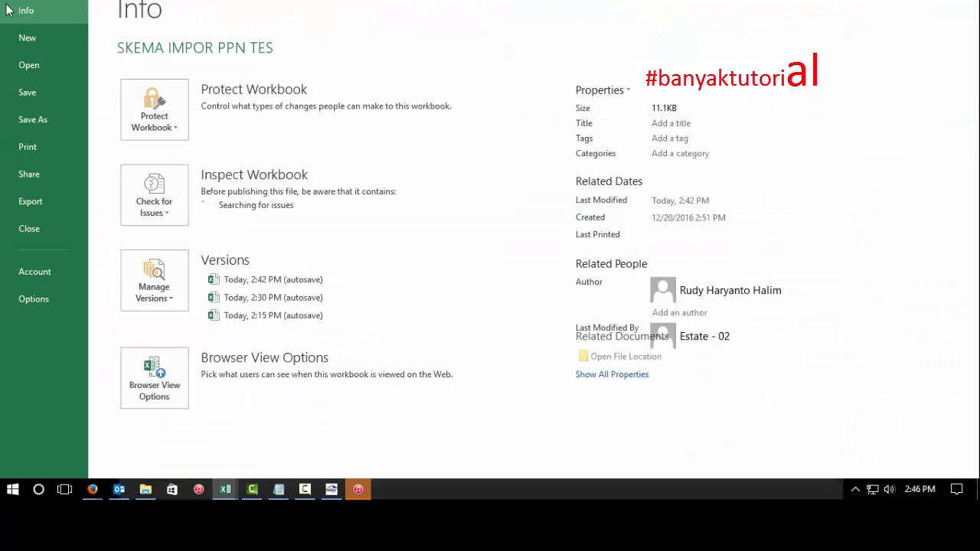
left_click(16, 127)
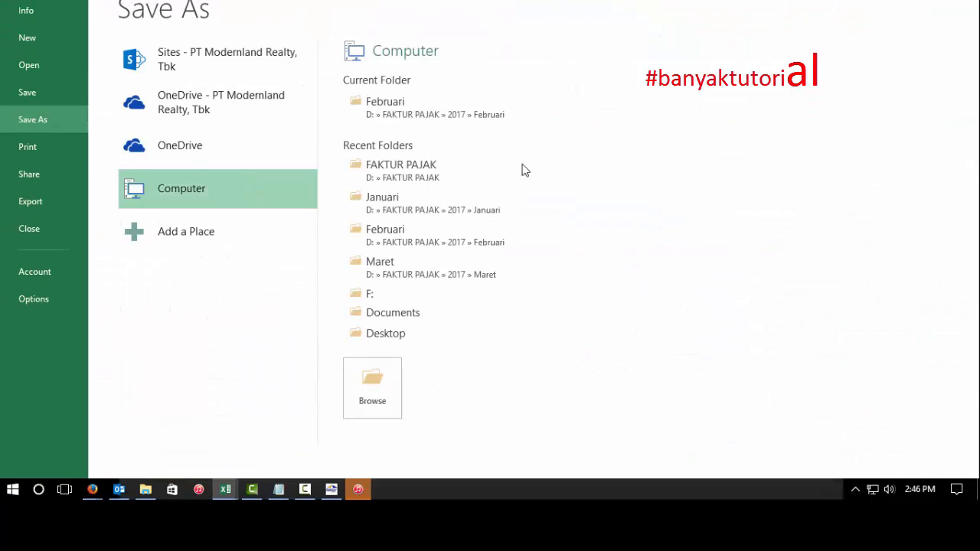
left_click(399, 181)
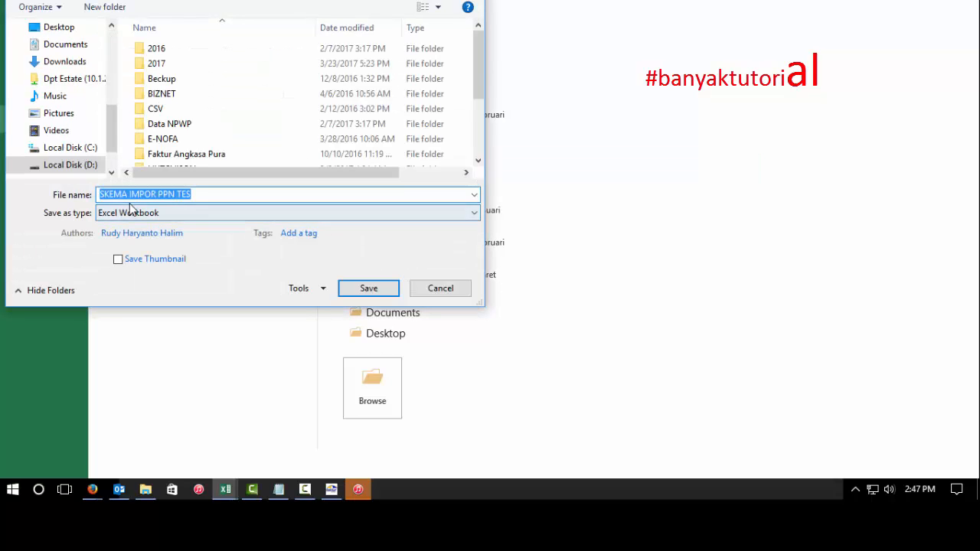
left_click(131, 212)
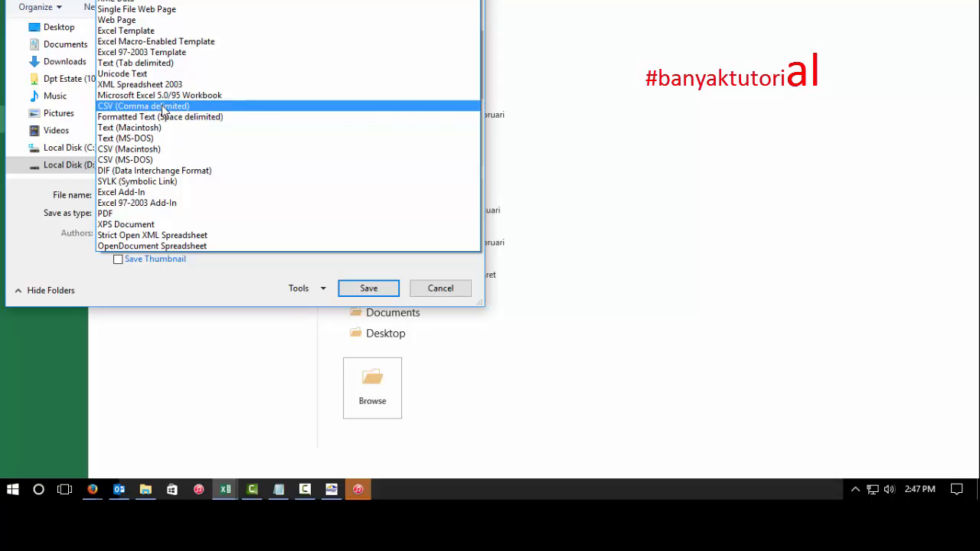
left_click(162, 107)
left_click(199, 191)
double_click(201, 192)
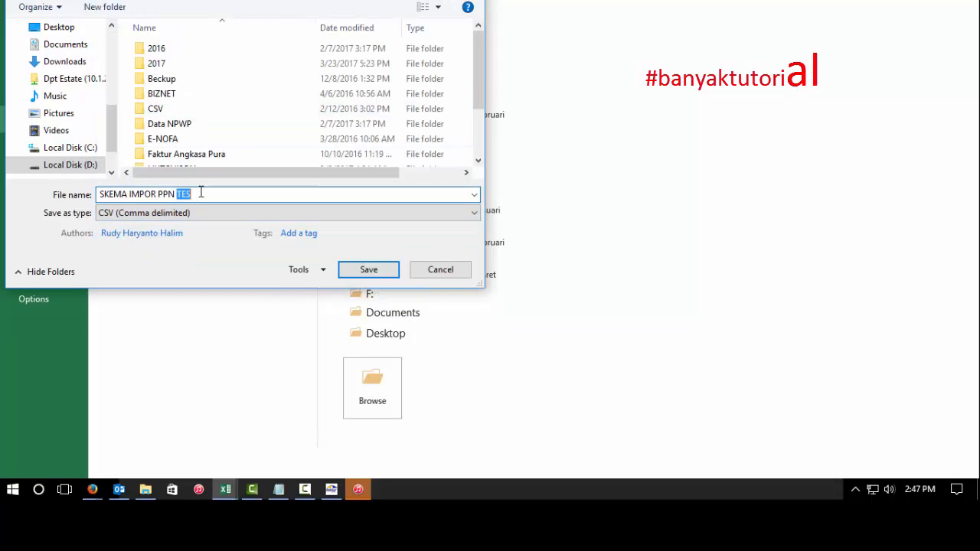
key("BackSpace")
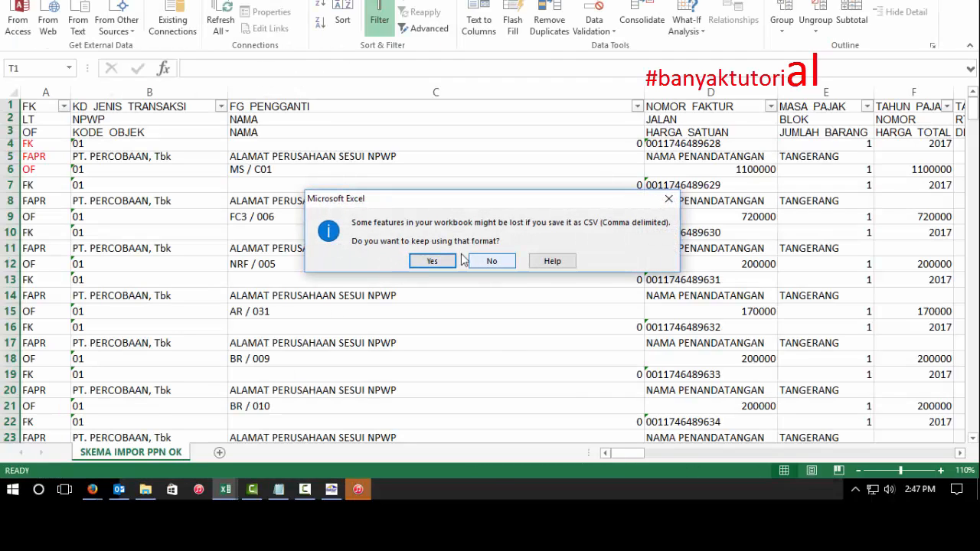
left_click(431, 262)
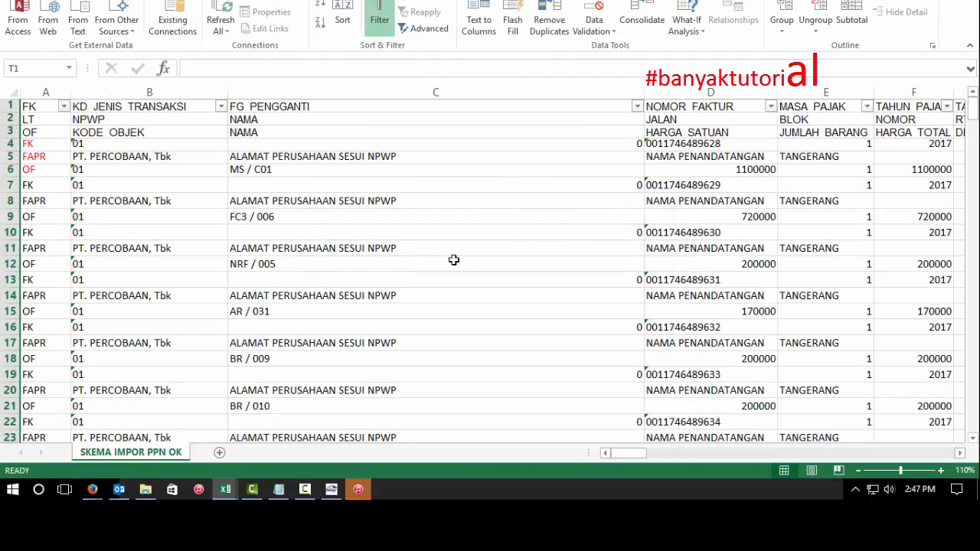
left_click(223, 185)
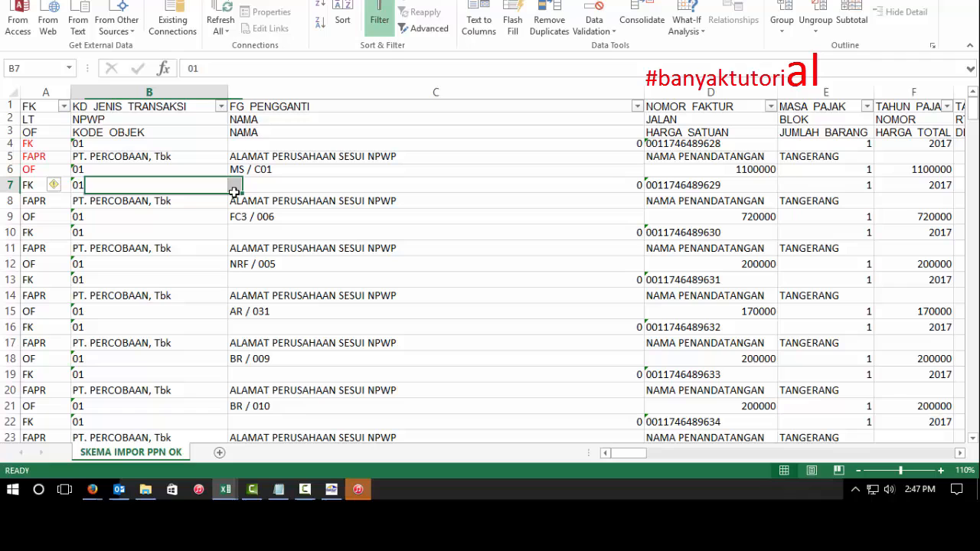
left_click(273, 156)
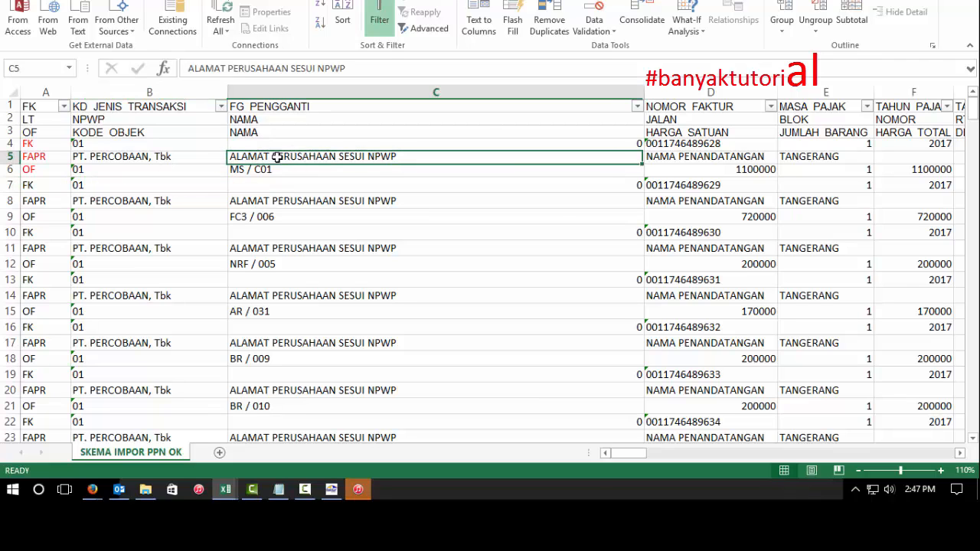
left_click(331, 490)
left_click(334, 492)
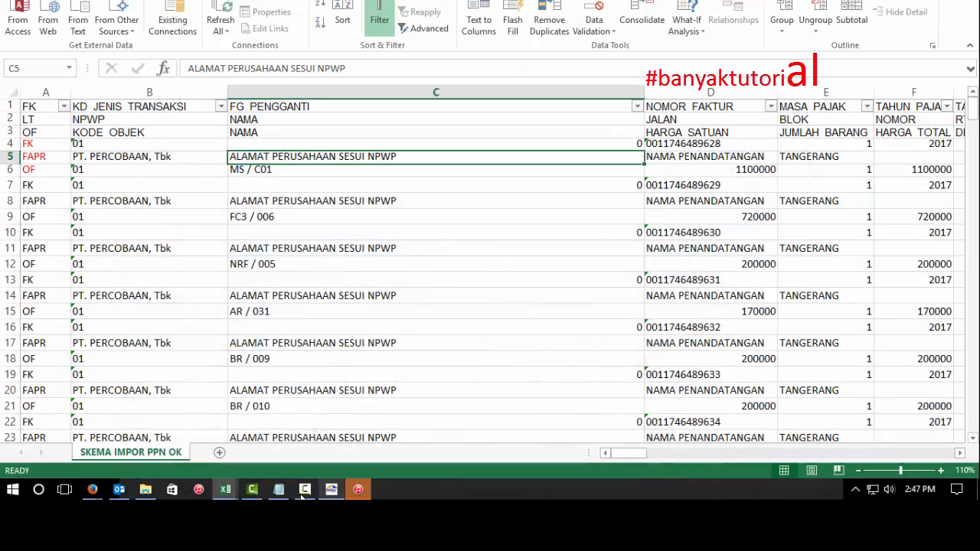
Switch to Notepad and add the line "SEBELOM DI INPORT SESUAIKAN DULU NAMA LAWAN TRAKSAKSI PERUSAAN KITA DENGAN USER YANG ADA DI APLIKASI E- FAKTUR".
left_click(279, 490)
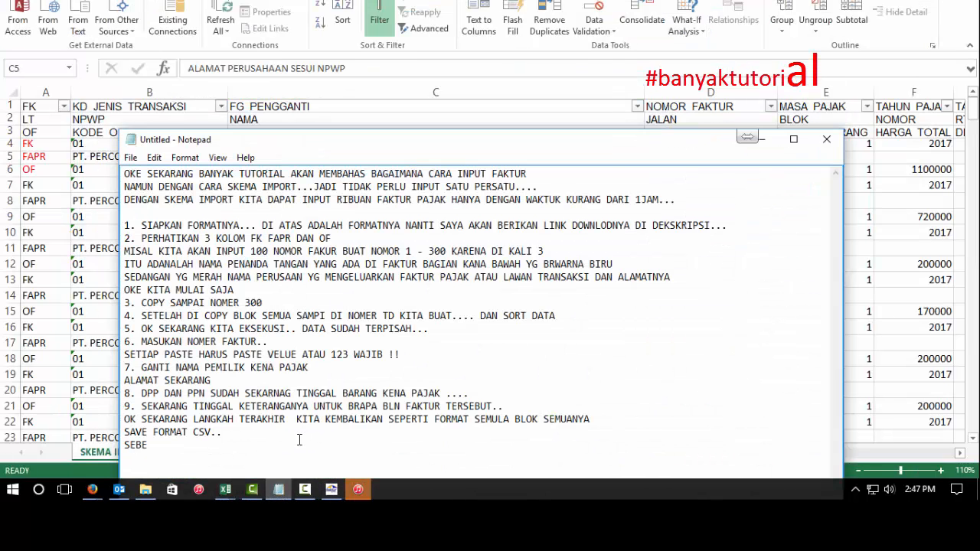
type("I INPORT SESUAIKA")
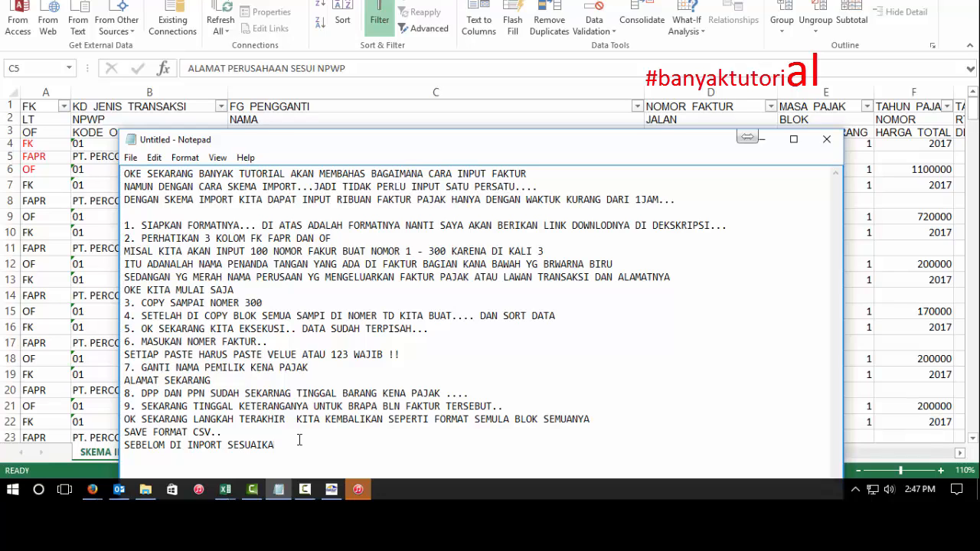
type("N DULU NAMA LAWAN TRAKSAK")
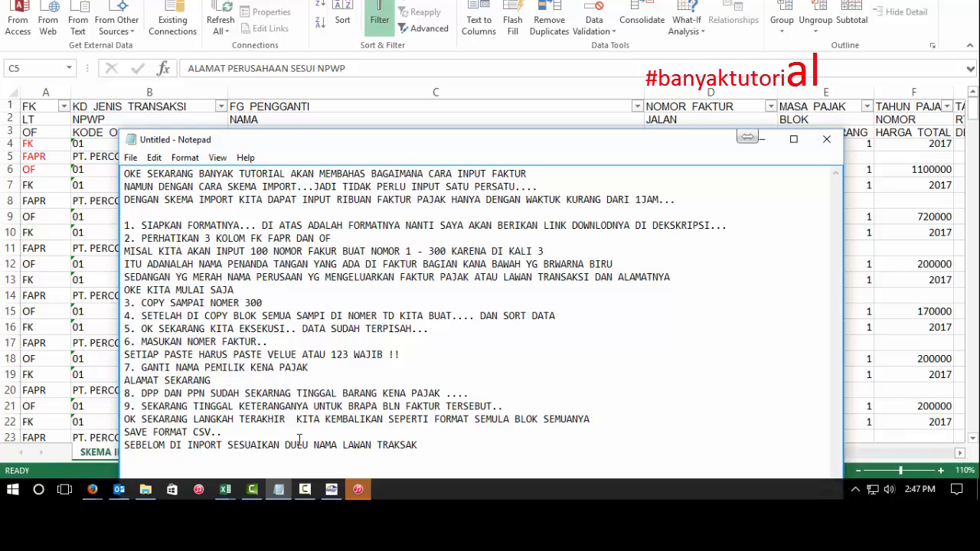
type("SI PERUSAAN KITA DENGAN")
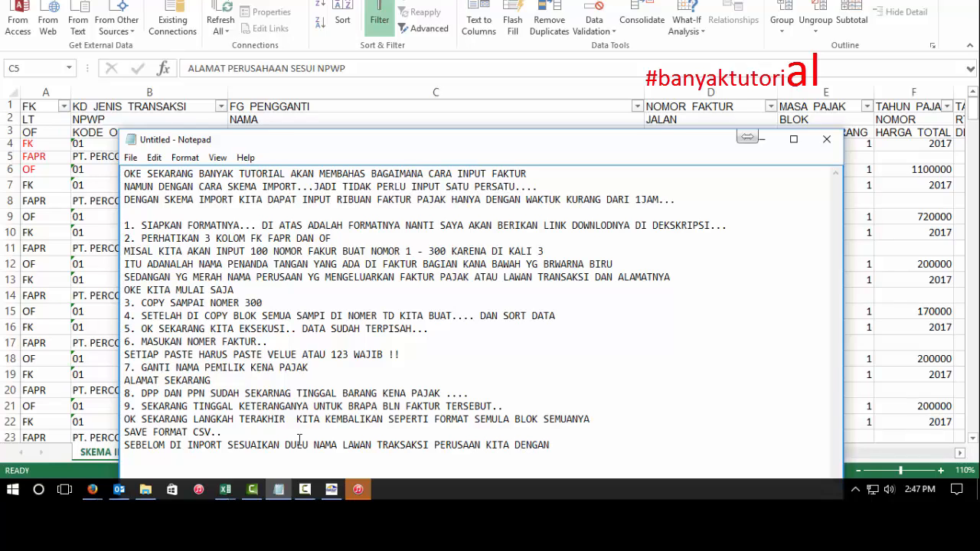
type(" USER YANG ADA DI AP")
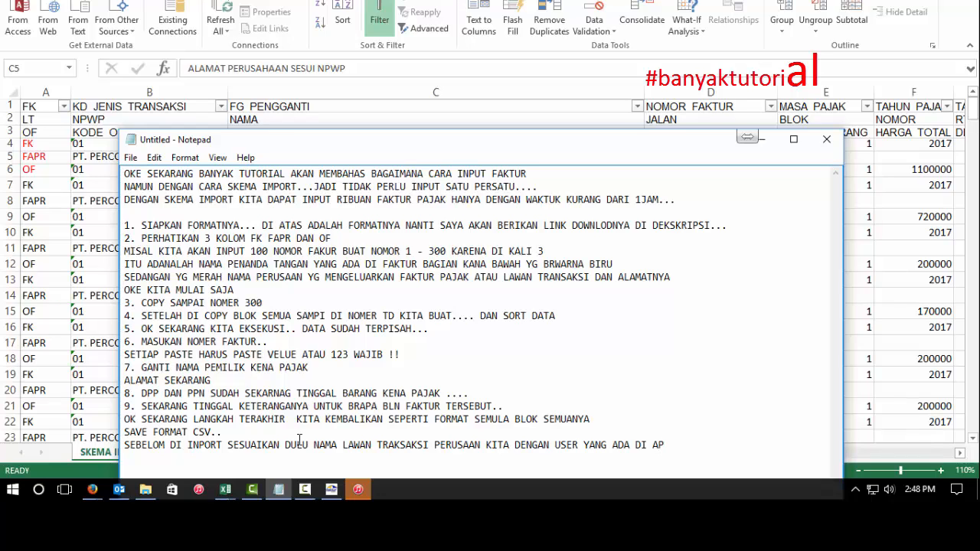
type("LIKASI E- FAKTUR")
left_click_drag(773, 445, 723, 445)
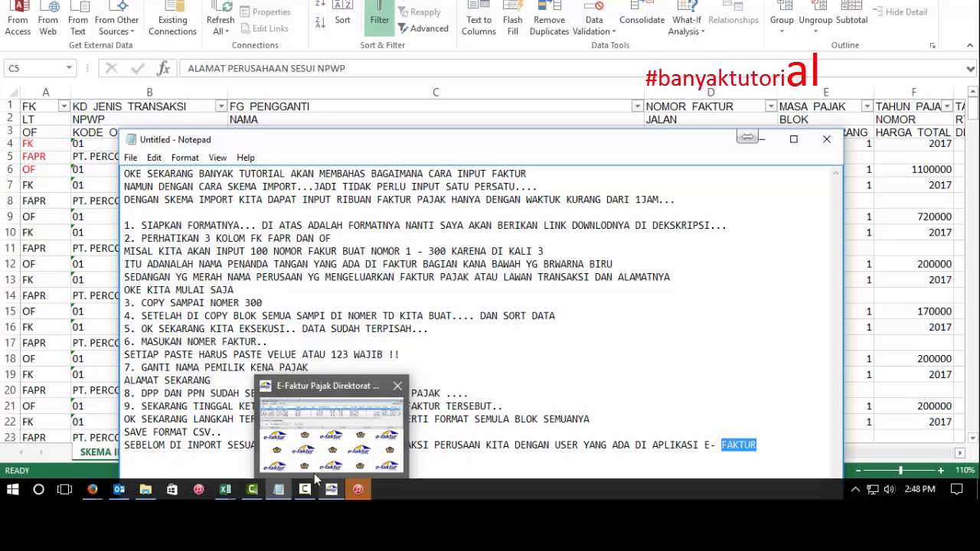
left_click(331, 492)
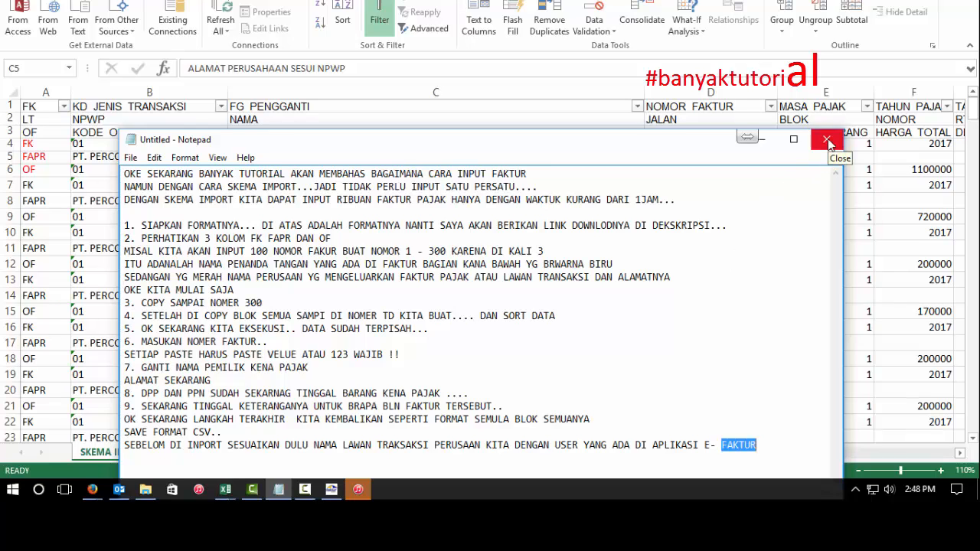
left_click(775, 445)
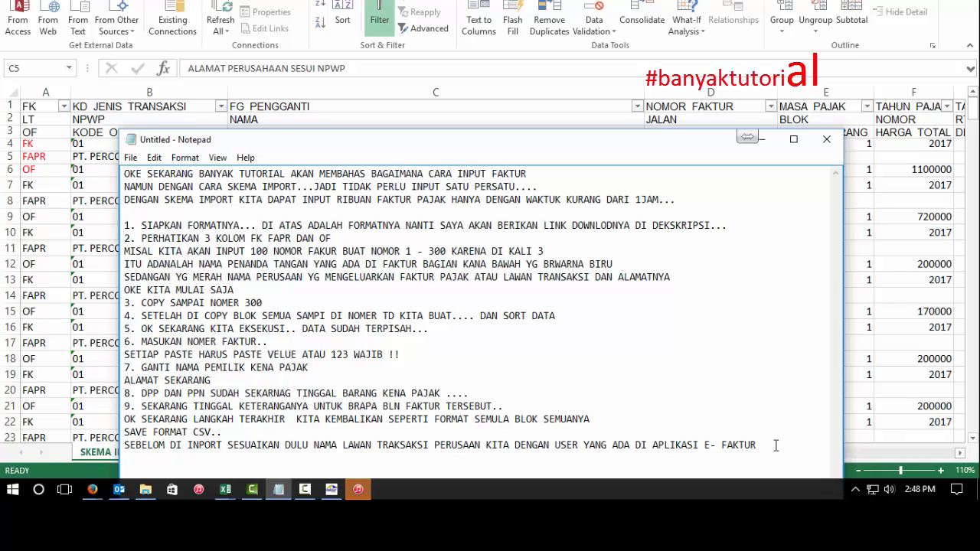
Move the notes window higher and, below a blank line, add "OK BERIKUT TADI CARA MEMBUAT SKEMA IMPORT E FAKTUR" at the end of the notes.
key("Return")
left_click_drag(427, 148, 426, 63)
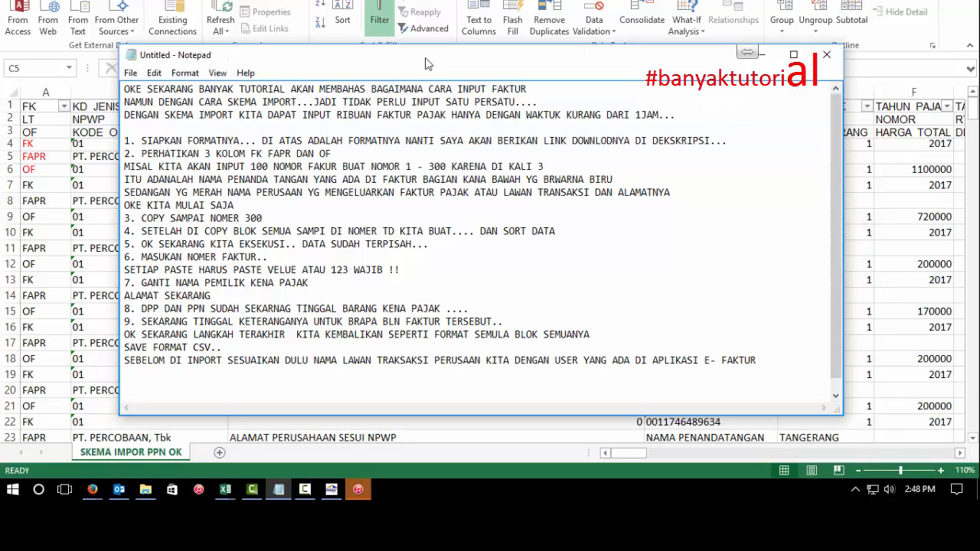
key("Return")
type("OK")
type("BERIKUT TADI CARA I")
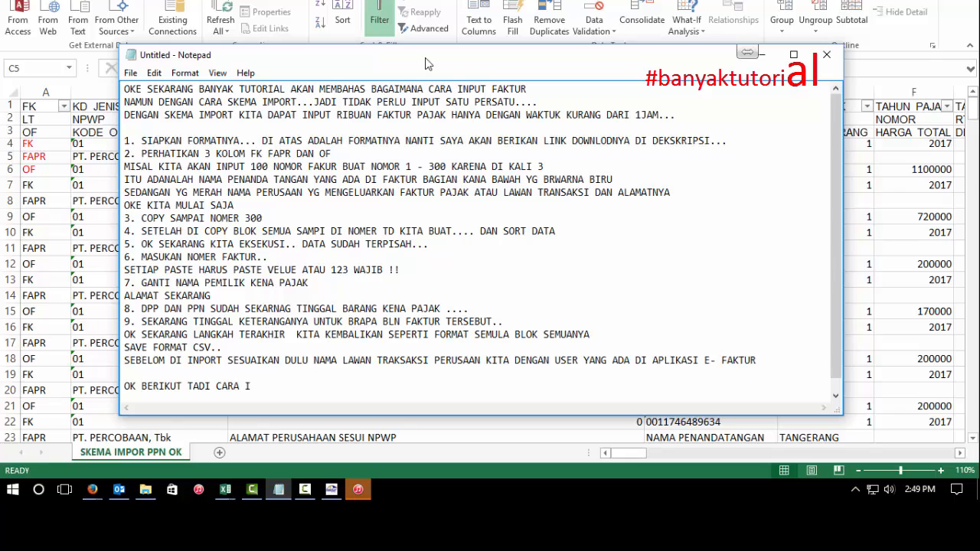
key("BackSpace")
type("MEMBUAT SKEMA")
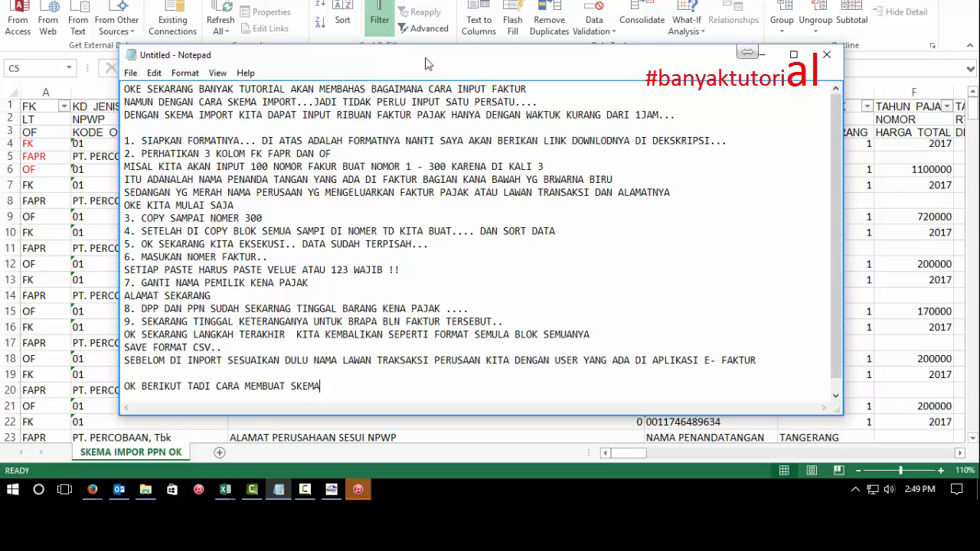
type(" IMPORT E FAKTUR")
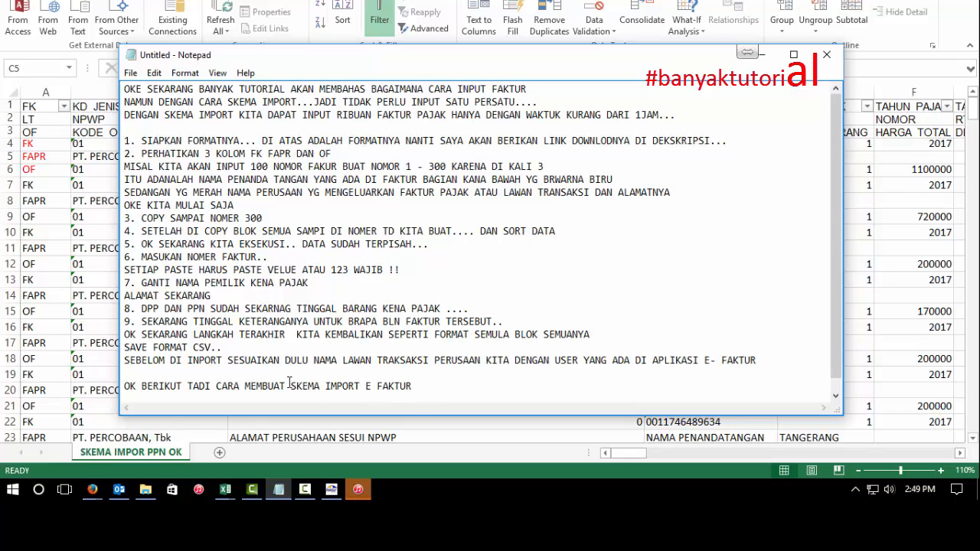
Add the closing line "THANKS #BANYAK TUTORIAL" below the last note.
left_click_drag(130, 385, 432, 377)
left_click_drag(623, 335, 757, 357)
left_click(440, 387)
key("Return")
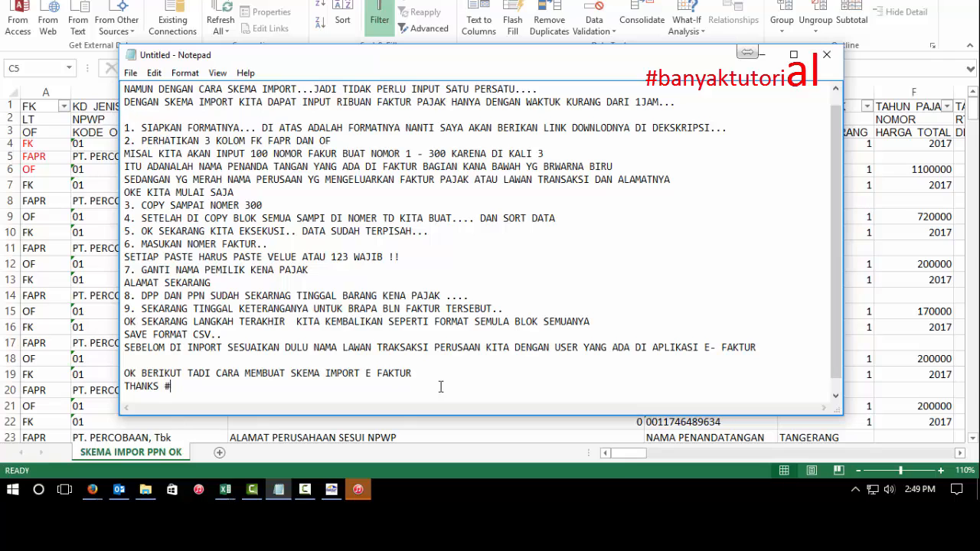
type("THANKS #BANYAK TUTORIAL")
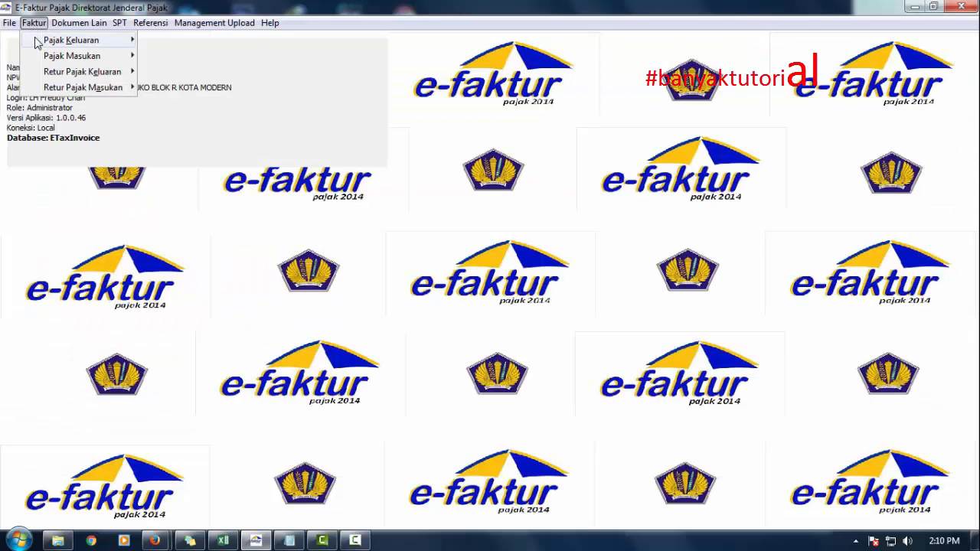
Switch to E-Faktur, open the Pajak Keluaran import, and load TES SKEMA IMPORT.csv from Local Disk (D:).
mouse_move(38, 44)
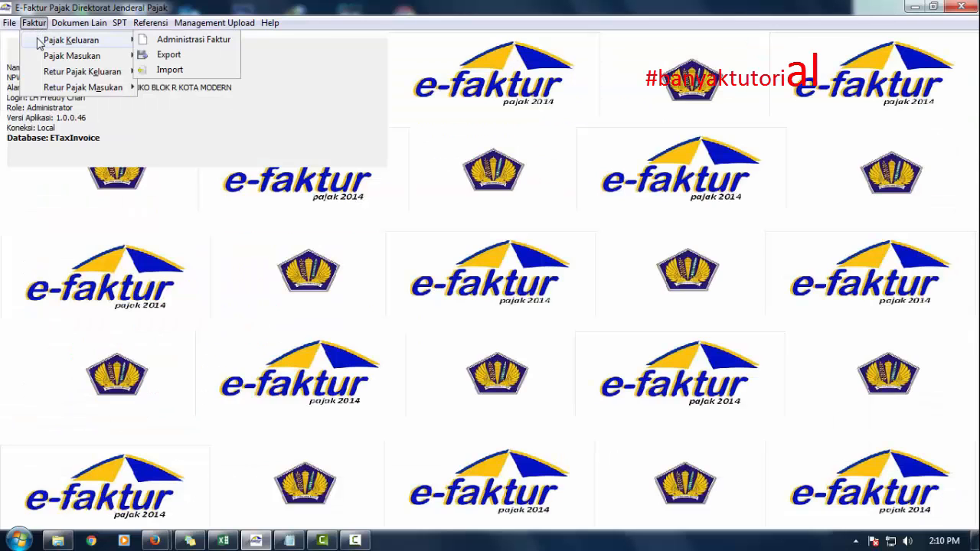
left_click(167, 71)
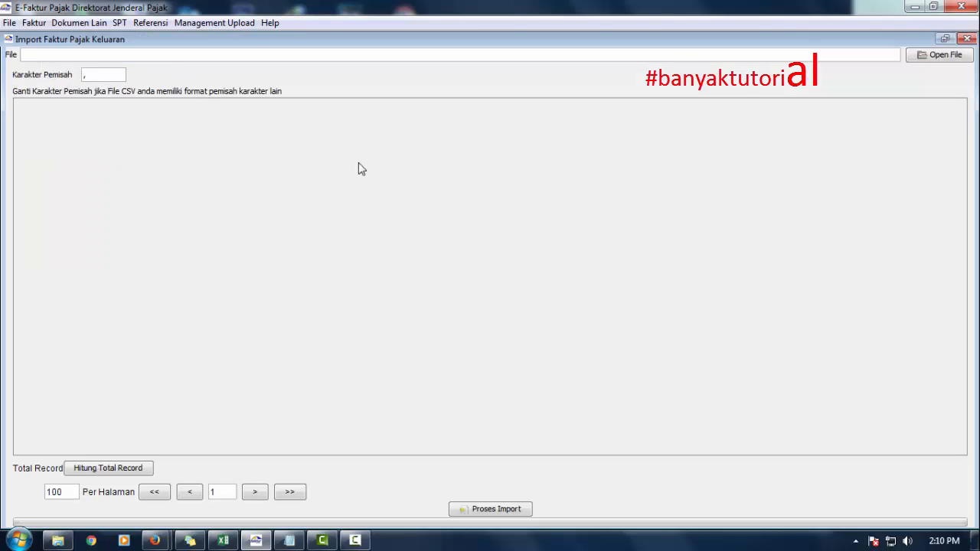
left_click(944, 56)
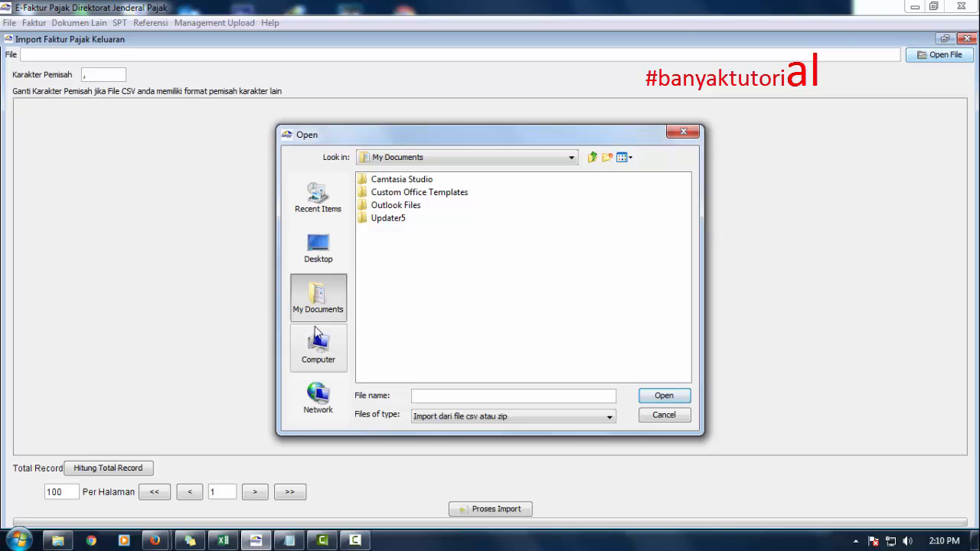
left_click(316, 351)
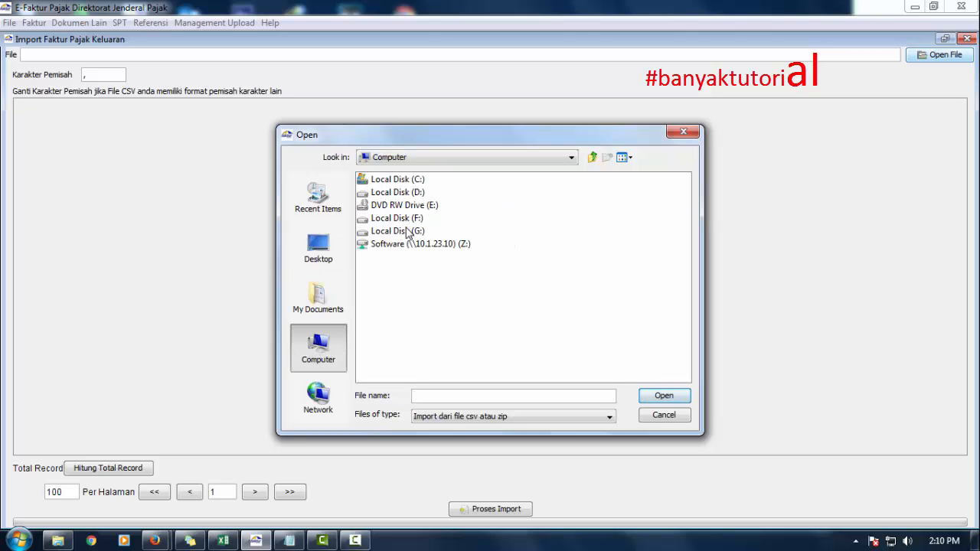
double_click(403, 193)
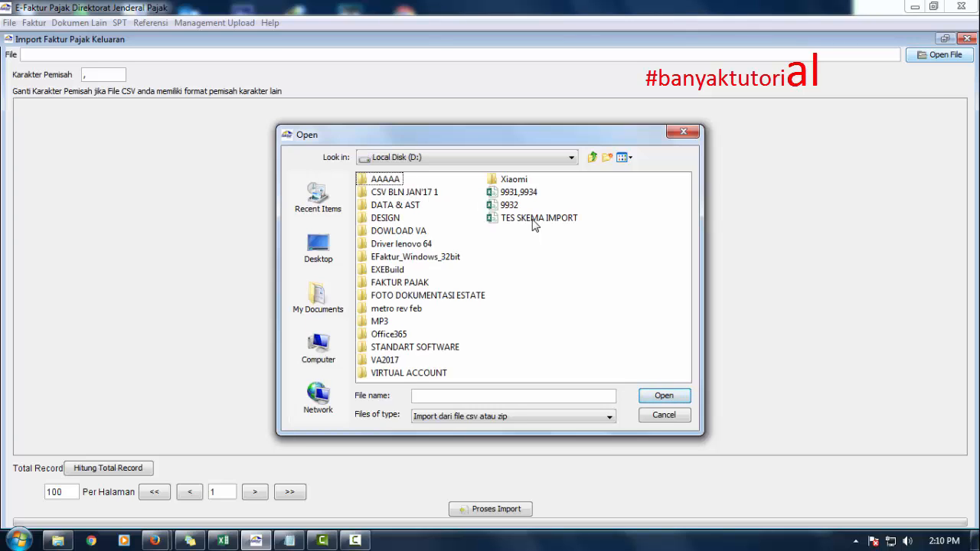
left_click(534, 219)
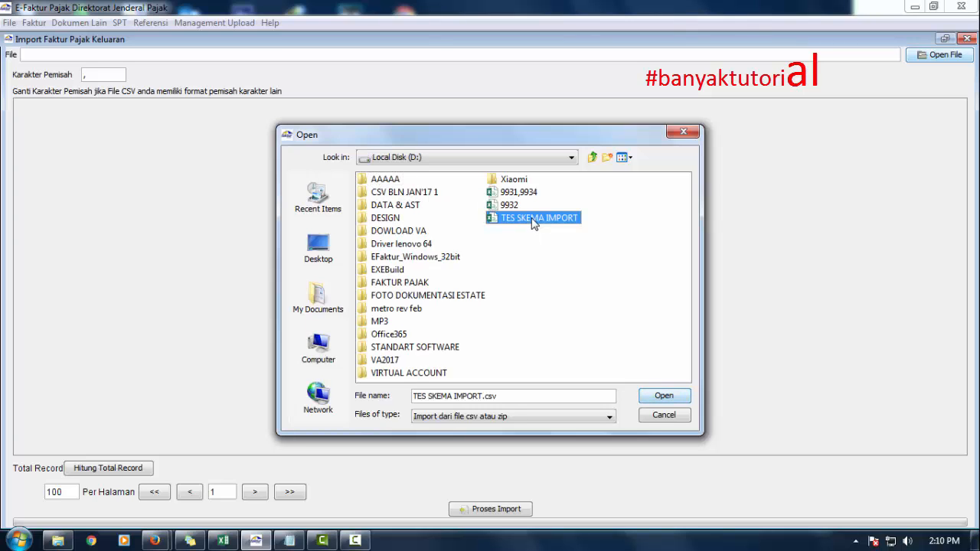
left_click(657, 397)
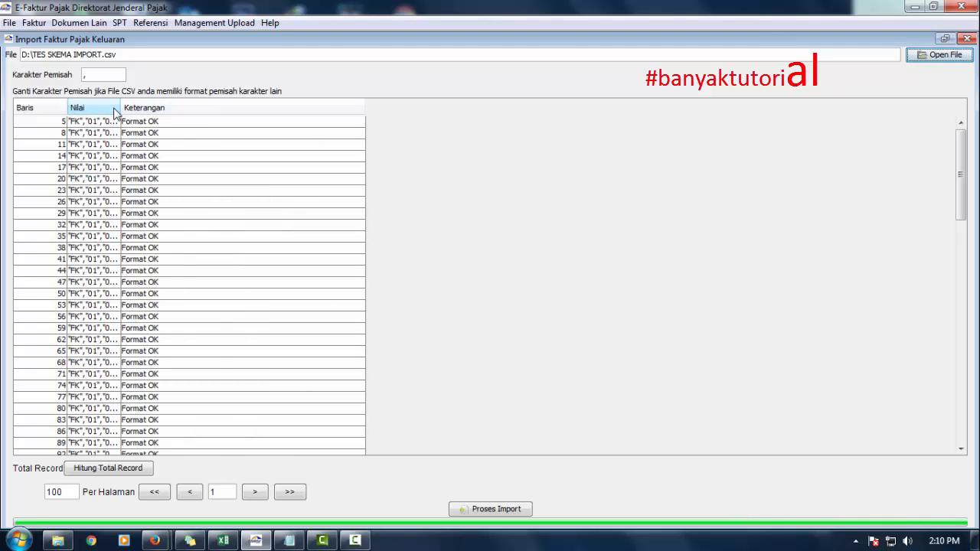
Review the loaded invoice rows with the Nilai column widened, process the import, and widen the result columns.
left_click_drag(119, 113, 597, 114)
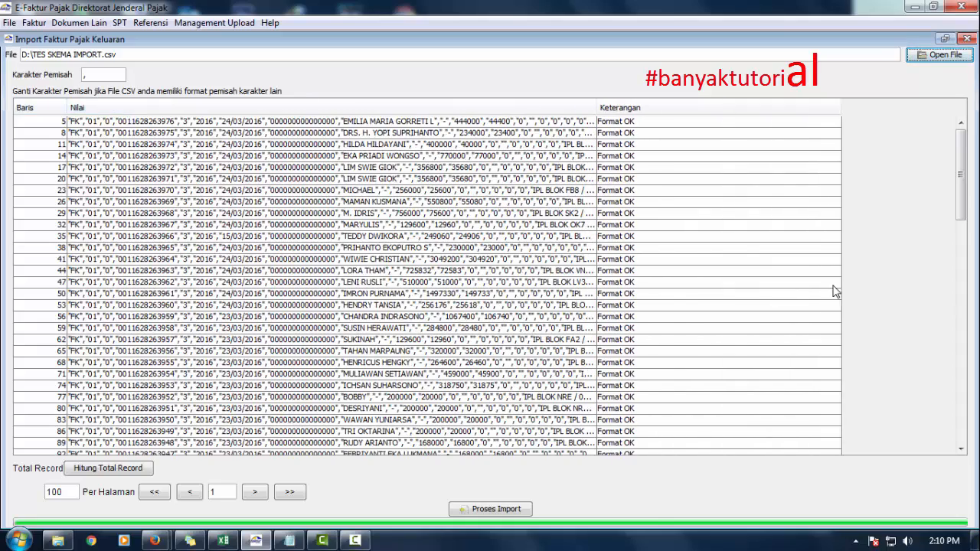
left_click_drag(966, 198, 964, 465)
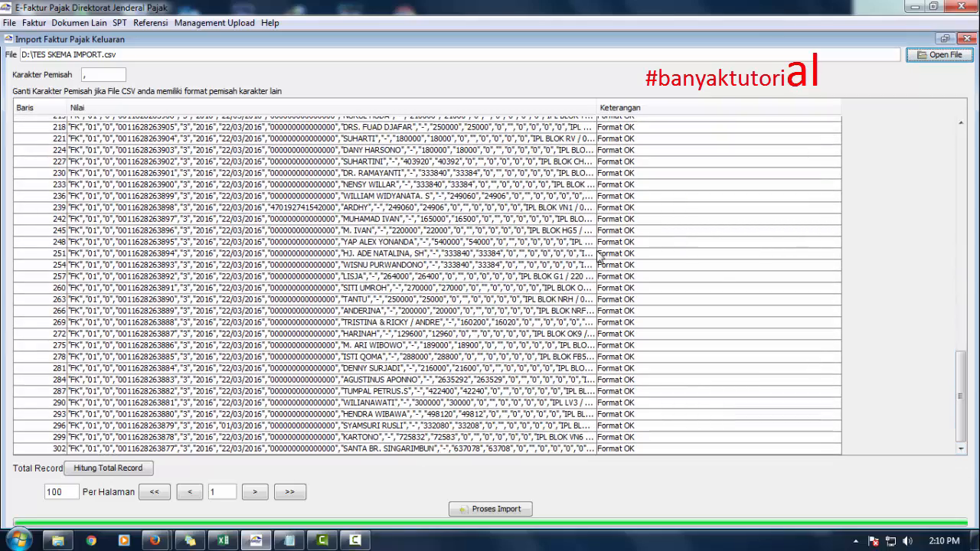
left_click(488, 512)
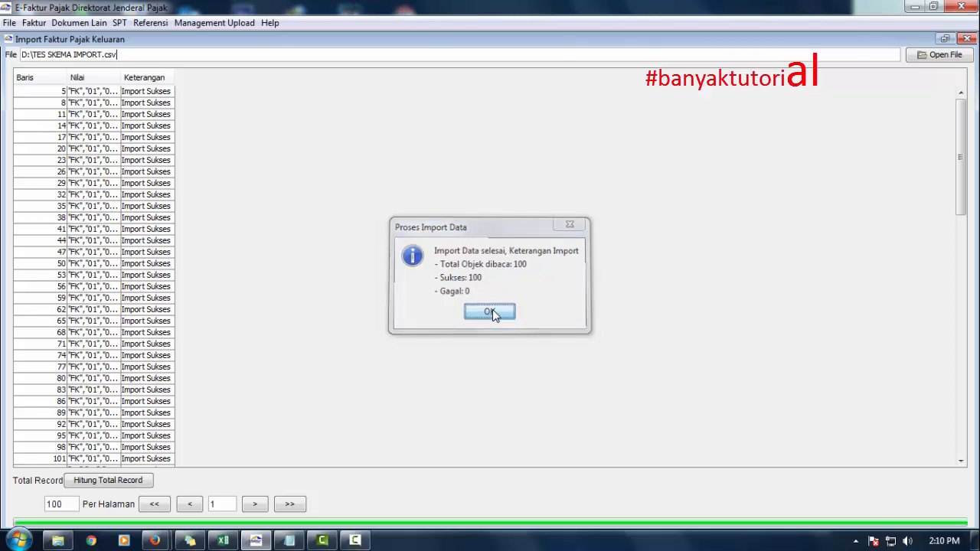
left_click(493, 309)
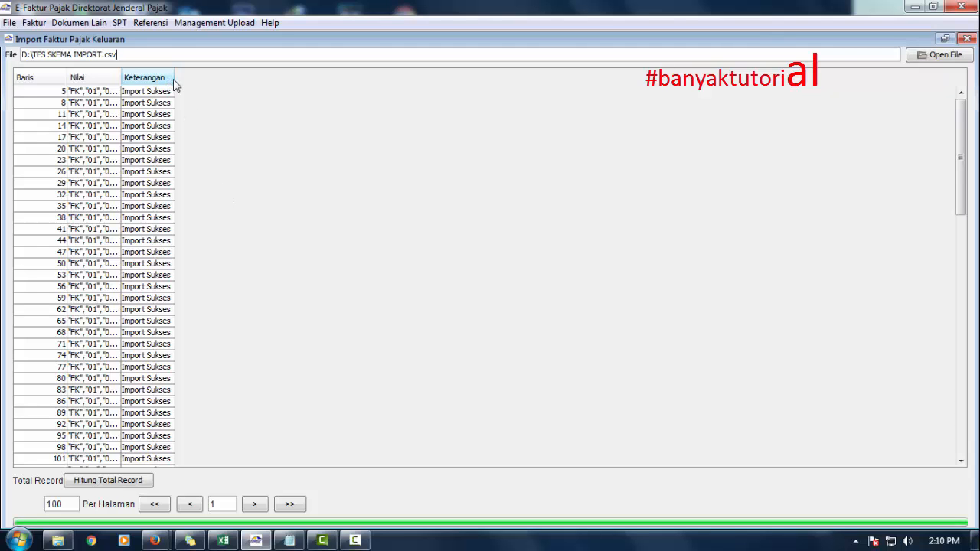
left_click_drag(175, 83, 398, 84)
left_click_drag(121, 76, 689, 138)
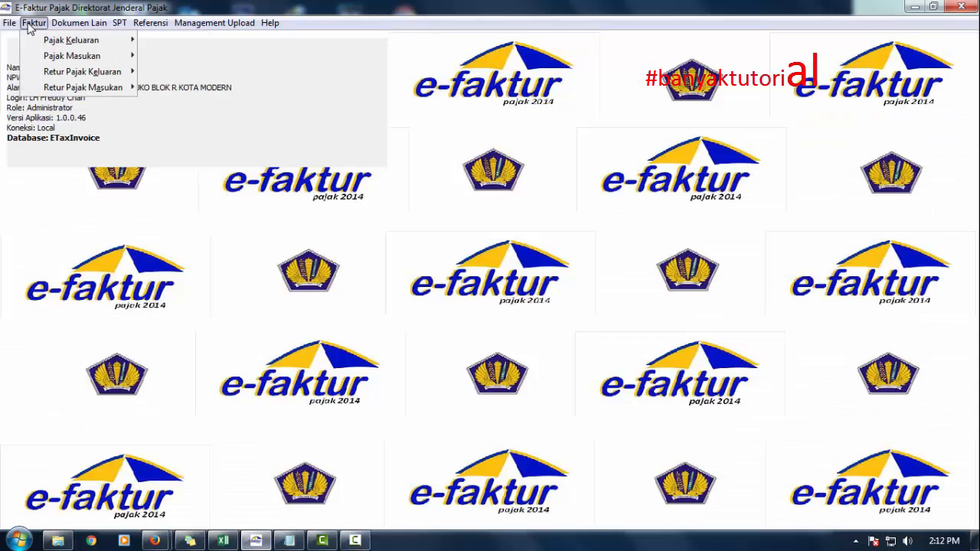
Open the Administrasi Faktur list for Pajak Keluaran and look through the imported invoices dated March 2016.
mouse_move(84, 39)
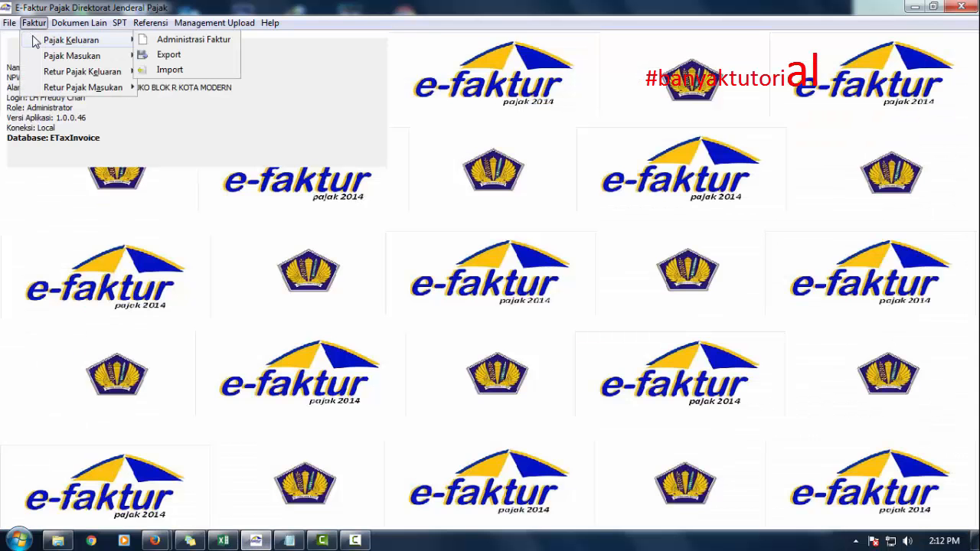
left_click(173, 46)
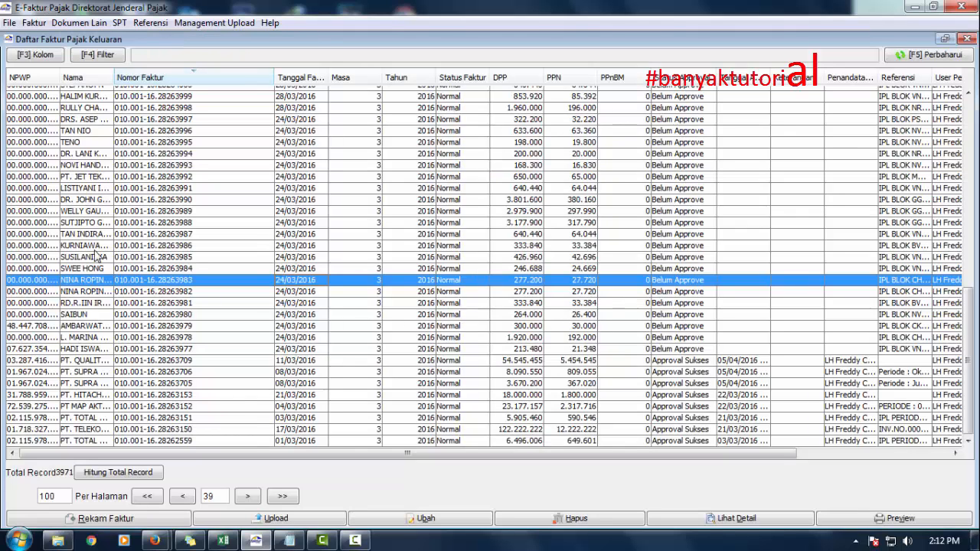
left_click(95, 59)
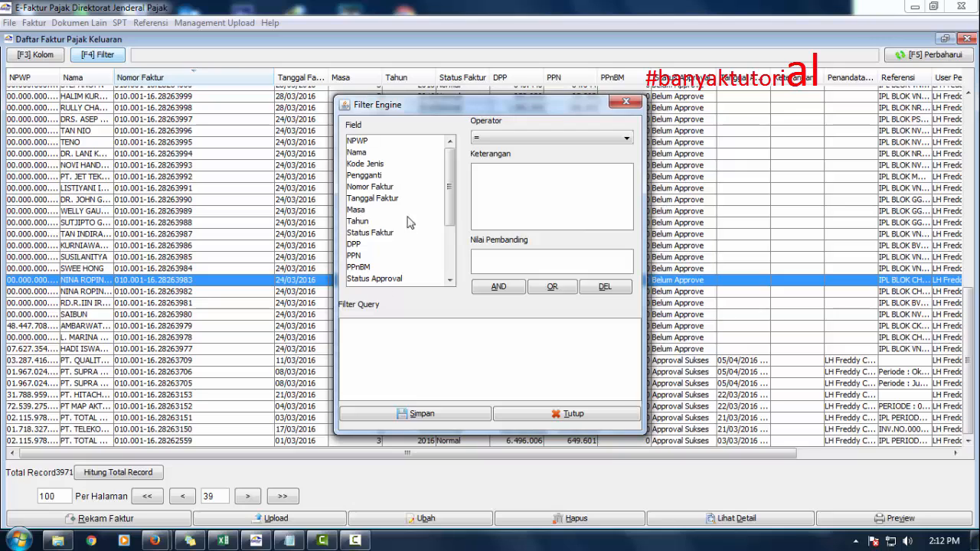
left_click(626, 102)
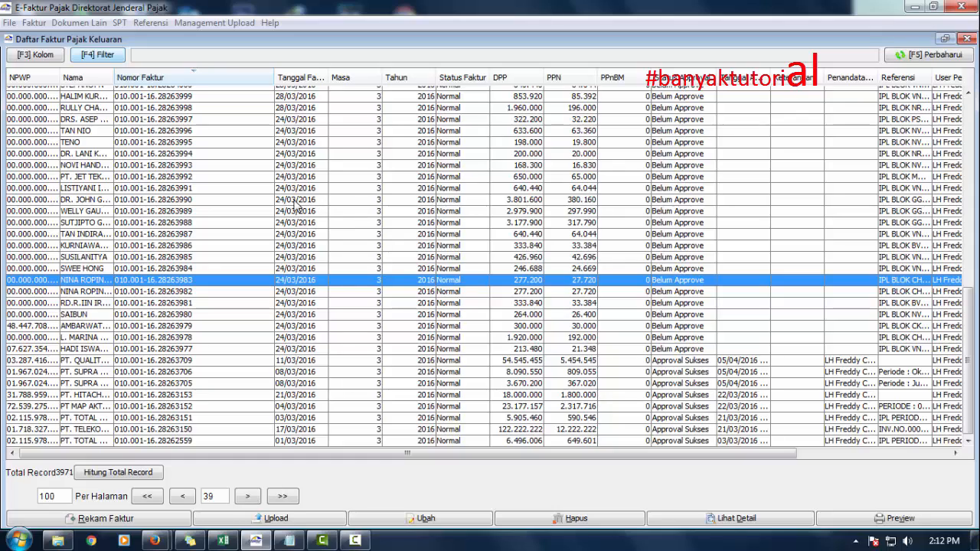
scroll(262, 155, "down", 1)
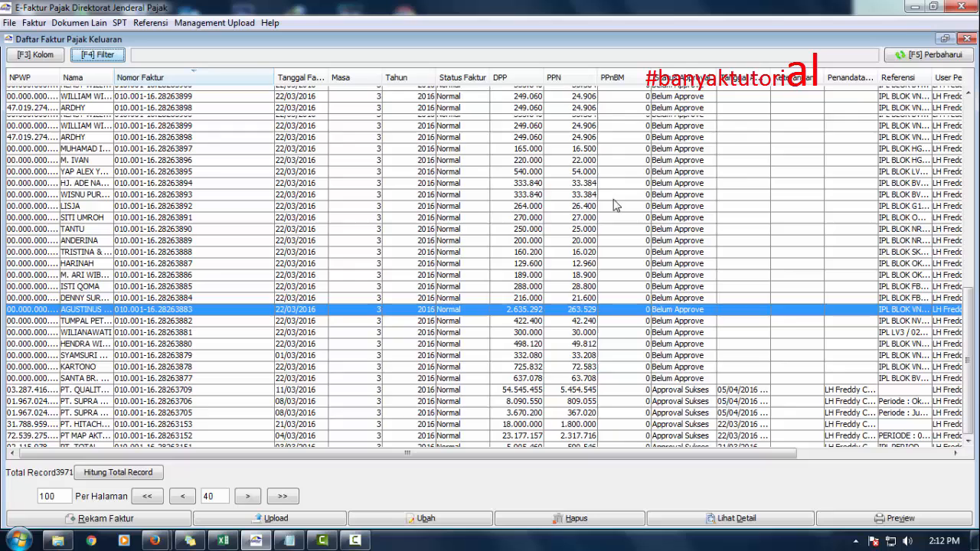
scroll(616, 205, "up", 3)
left_click(617, 148)
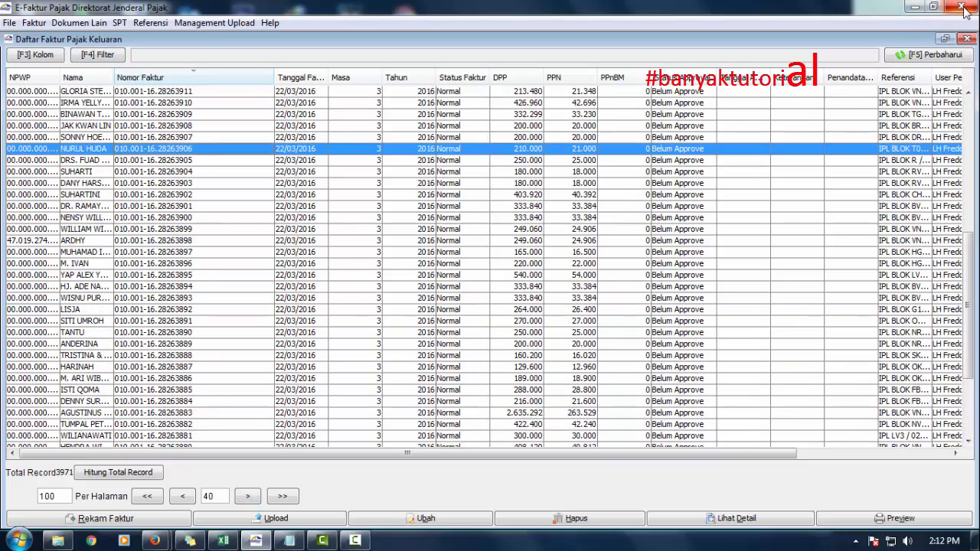
Start a filter for the invoice list on the Masa field, ready for its comparison value.
left_click(104, 57)
left_click(357, 209)
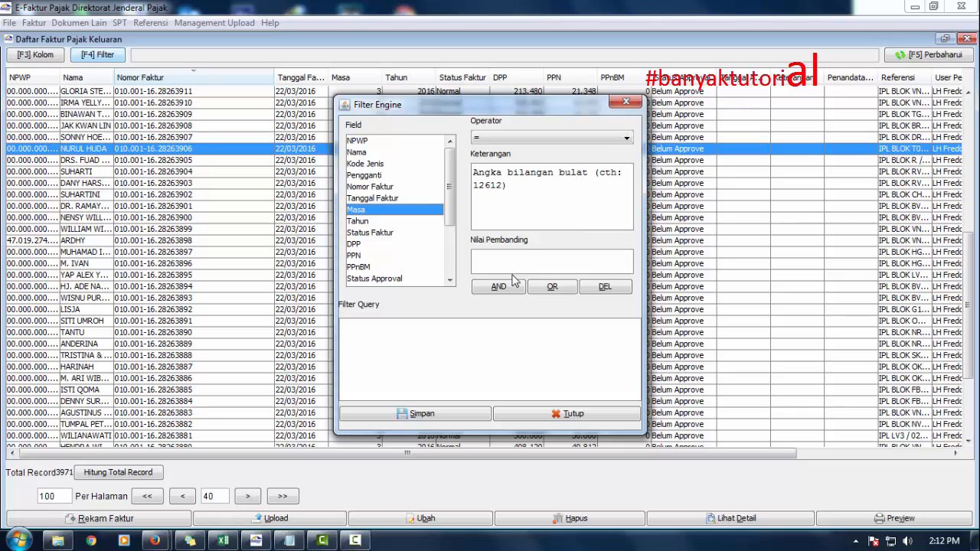
left_click(472, 257)
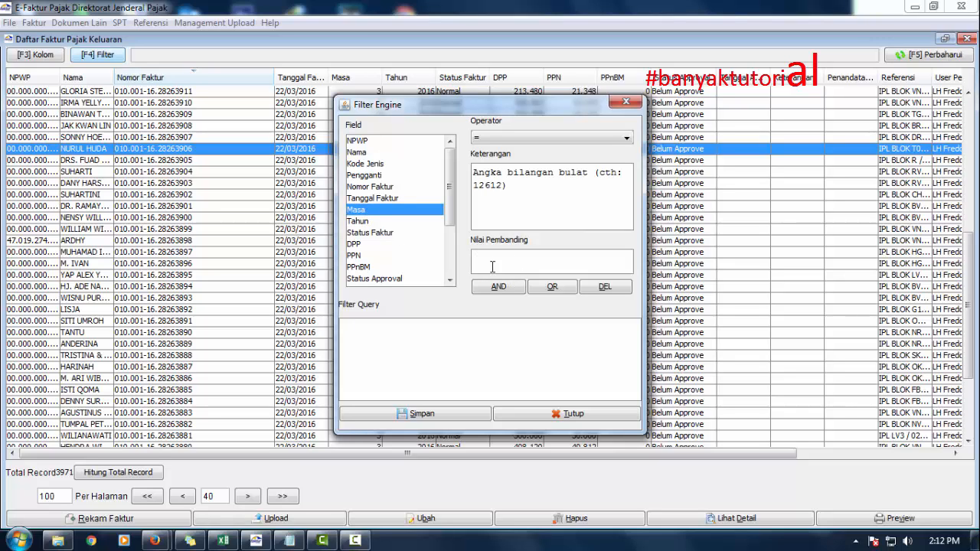
type("TULIS MASANYA DIS")
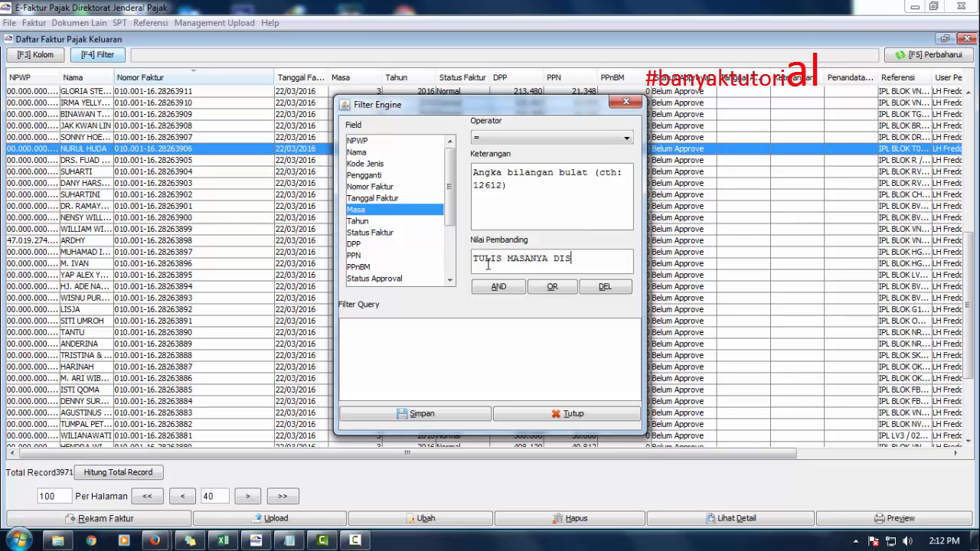
type("INI MISAL MASA")
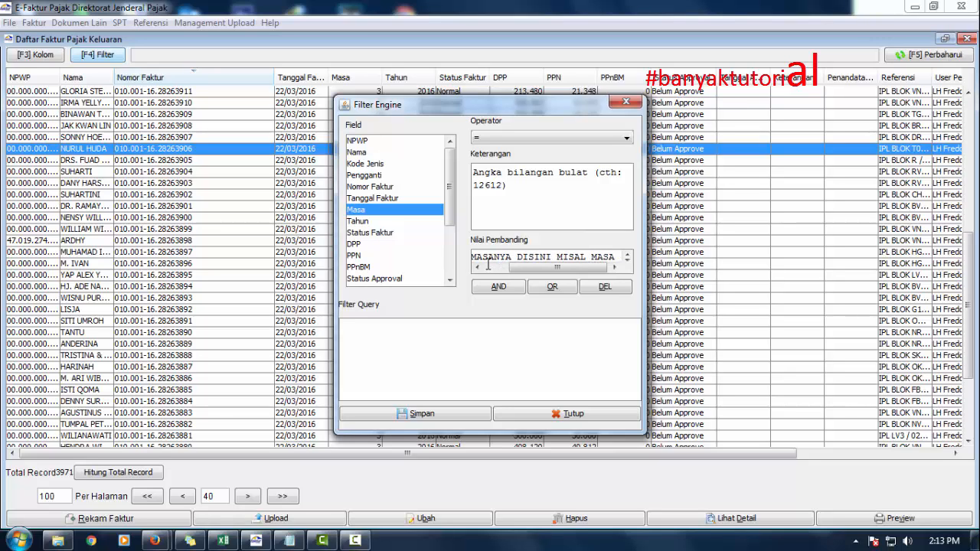
type(" 6")
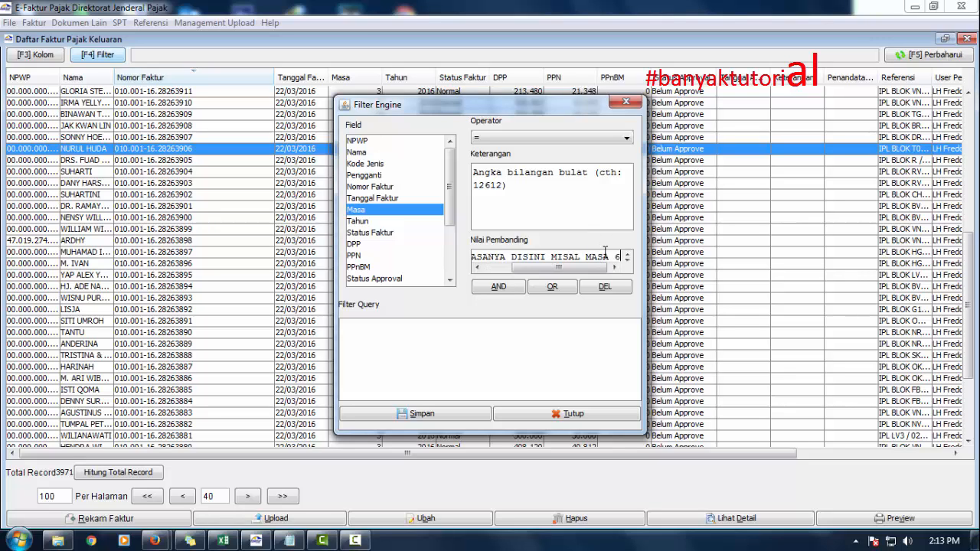
key("BackSpace")
key("BackSpace")
key("BackSpace")
key("BackSpace")
key("BackSpace")
key("BackSpace")
key("BackSpace")
key("BackSpace")
key("BackSpace")
key("BackSpace")
key("BackSpace")
key("BackSpace")
key("BackSpace")
key("BackSpace")
key("BackSpace")
key("BackSpace")
key("BackSpace")
key("BackSpace")
key("BackSpace")
key("BackSpace")
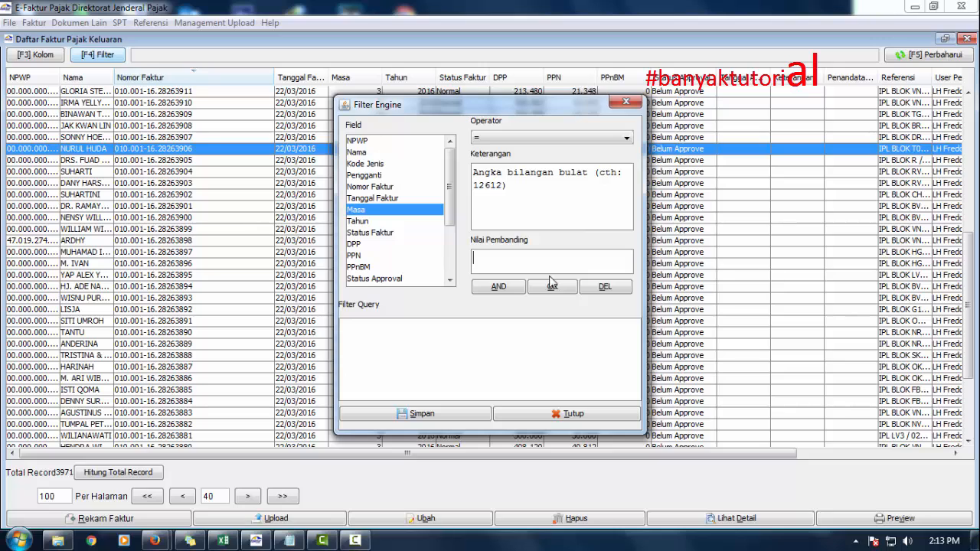
Set the comparison value to 6, add it as an AND condition, and save the filter for the invoice list.
type("6")
left_click(502, 288)
left_click(387, 328)
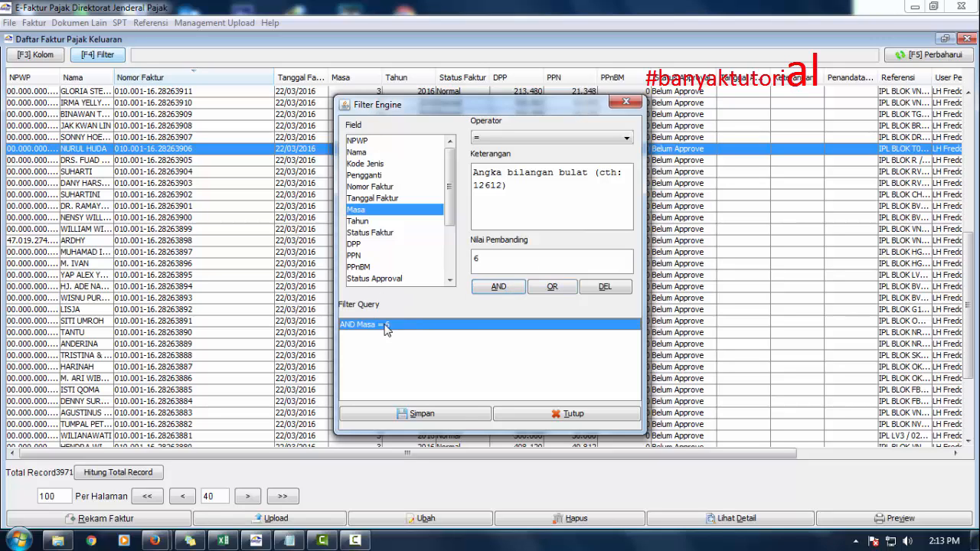
left_click(446, 415)
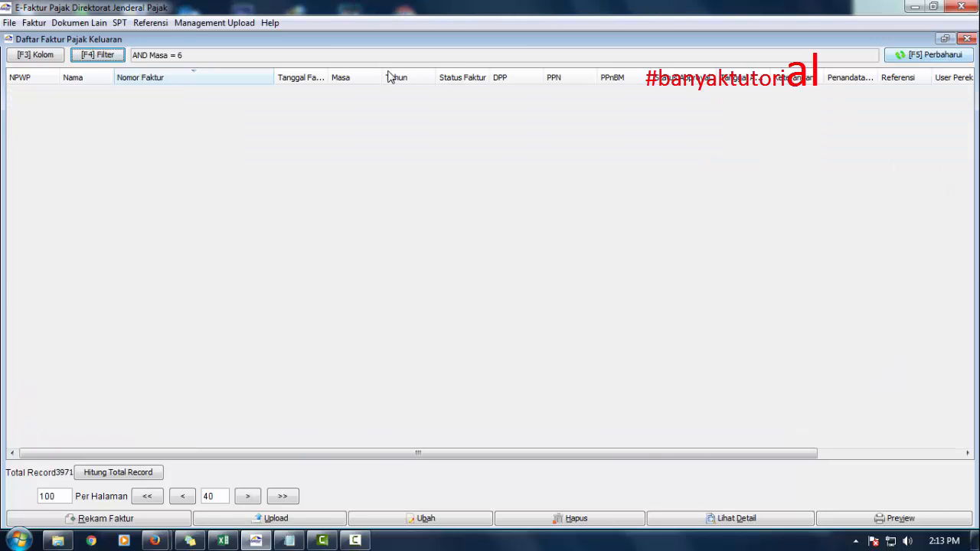